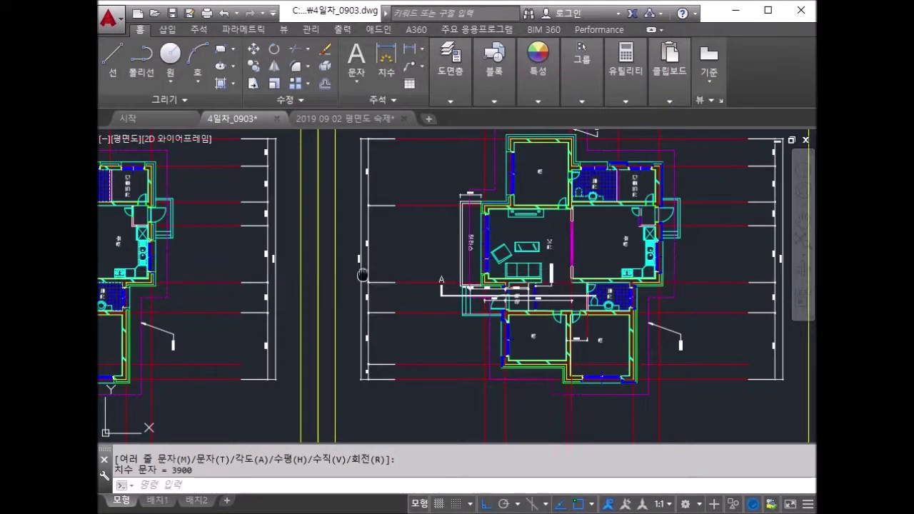
# Pan and zoom to check the 2,100, 1,350 and 3,900 entrance dimensions, then view the empty title-block frame.
pyautogui.moveTo(363, 275); pyautogui.dragTo(170, 281, button='middle')
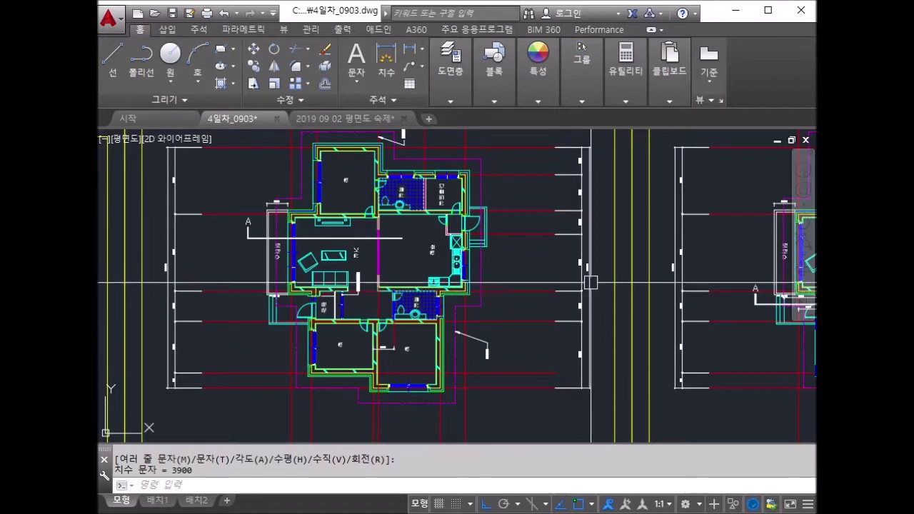
pyautogui.moveTo(597, 292); pyautogui.dragTo(322, 286, button='middle')
pyautogui.scroll(2, 527, 282)
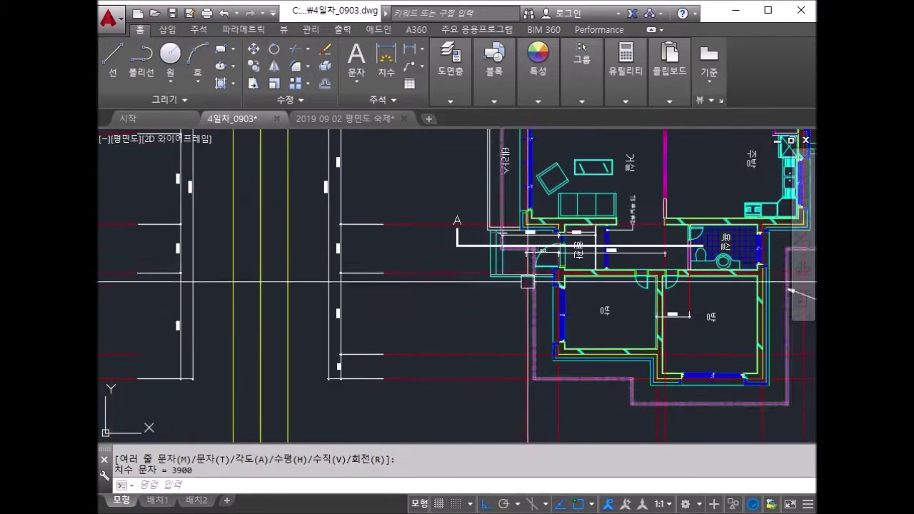
pyautogui.scroll(4, 574, 260)
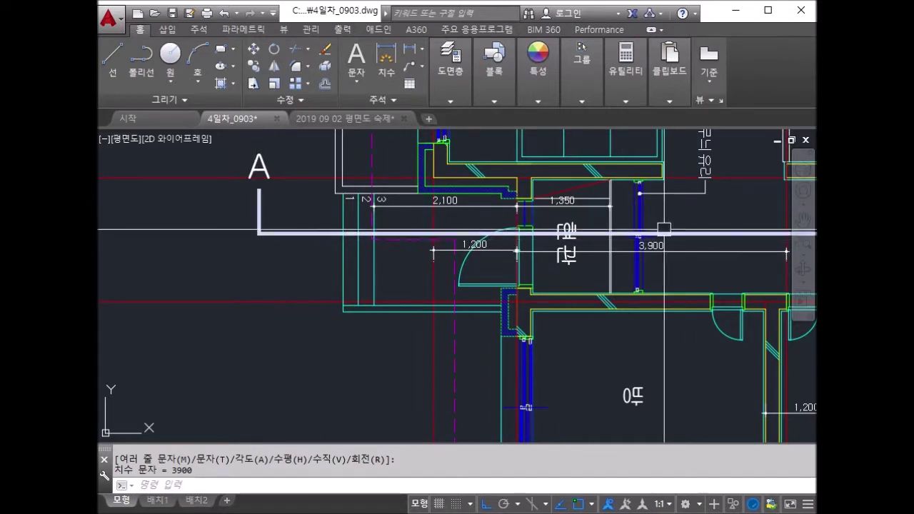
pyautogui.scroll(-5, 647, 243)
pyautogui.scroll(-2, 629, 300)
pyautogui.scroll(-2, 614, 343)
pyautogui.scroll(-1, 611, 370)
pyautogui.scroll(3, 471, 350)
pyautogui.scroll(5, 590, 198)
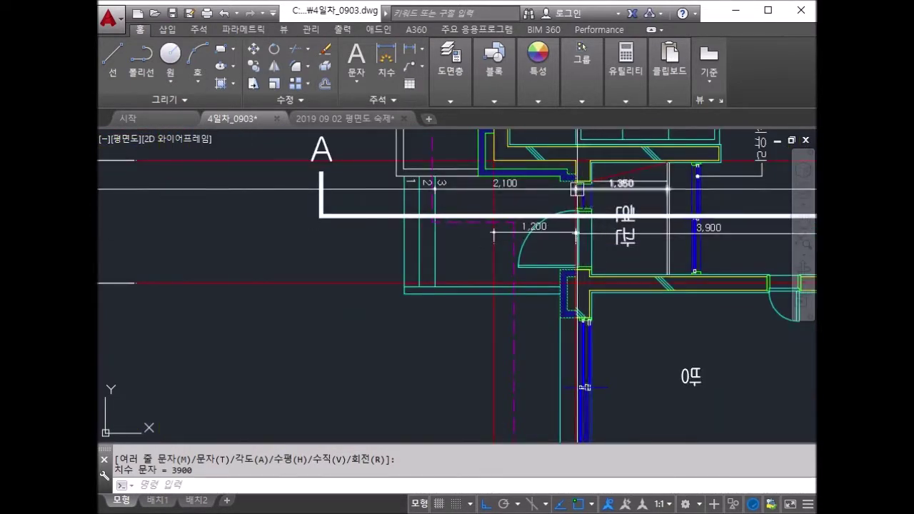
pyautogui.scroll(-4, 577, 193)
pyautogui.scroll(4, 687, 188)
pyautogui.scroll(-4, 679, 265)
pyautogui.scroll(-2, 643, 286)
pyautogui.scroll(-2, 607, 300)
pyautogui.press('Escape')
pyautogui.press('Escape')
pyautogui.write('ㄴ')
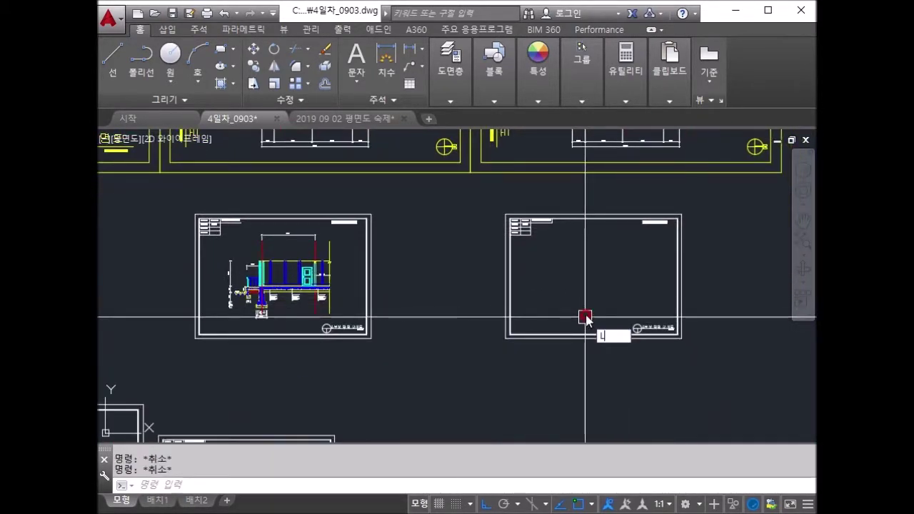
# Draw a horizontal line inside the empty title-block frame.
pyautogui.press('Return')
pyautogui.click(561, 291)
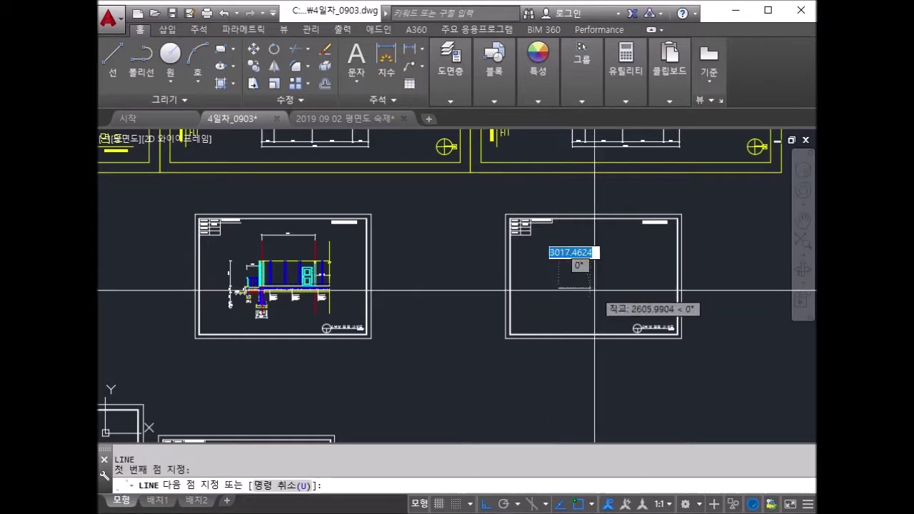
pyautogui.click(644, 288)
pyautogui.press('Escape')
# Move the new horizontal line onto the 단면선 layer.
pyautogui.click(612, 301)
pyautogui.click(526, 141)
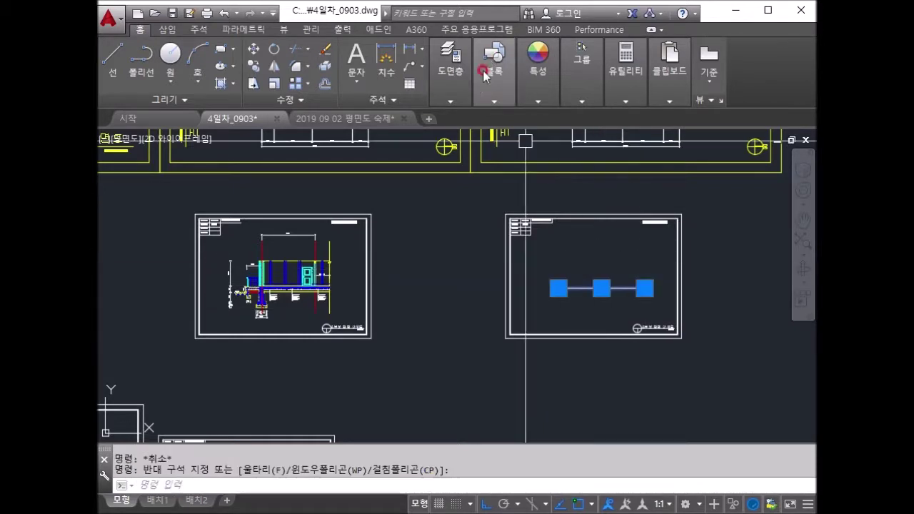
pyautogui.click(451, 101)
pyautogui.click(495, 102)
pyautogui.click(452, 101)
pyautogui.click(494, 101)
pyautogui.click(451, 102)
pyautogui.click(500, 117)
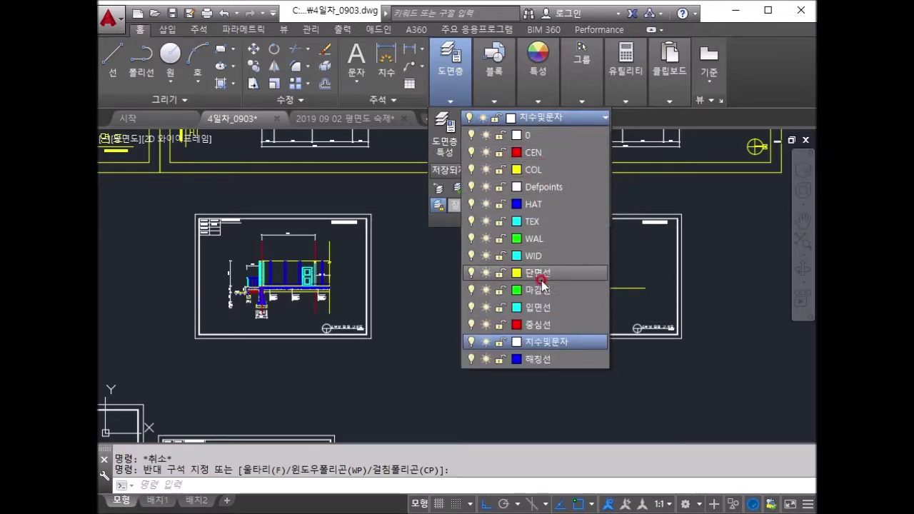
pyautogui.click(546, 274)
# Make 중심선 the current layer.
pyautogui.write('l')
pyautogui.press('Return')
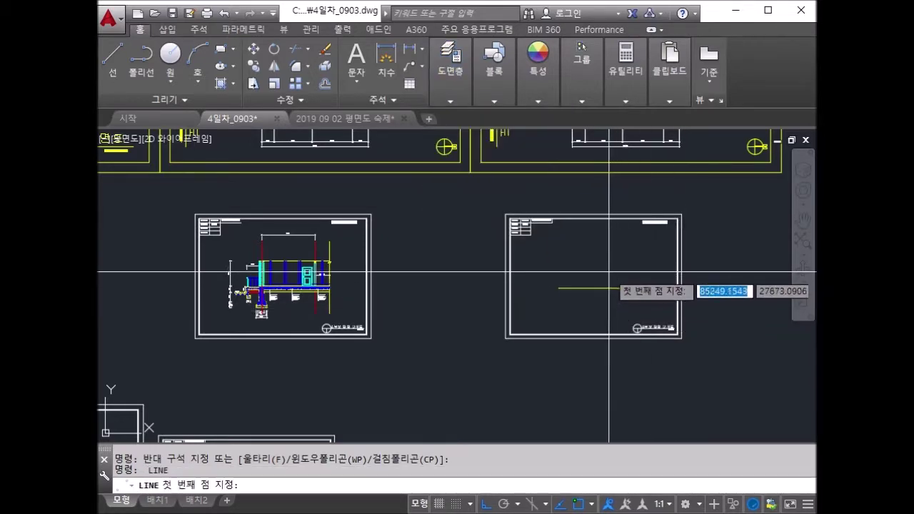
pyautogui.moveTo(587, 238); pyautogui.dragTo(576, 294, button='middle')
pyautogui.scroll(3, 576, 294)
pyautogui.moveTo(536, 198); pyautogui.dragTo(521, 231, button='middle')
pyautogui.press('Escape')
pyautogui.click(448, 100)
pyautogui.click(525, 118)
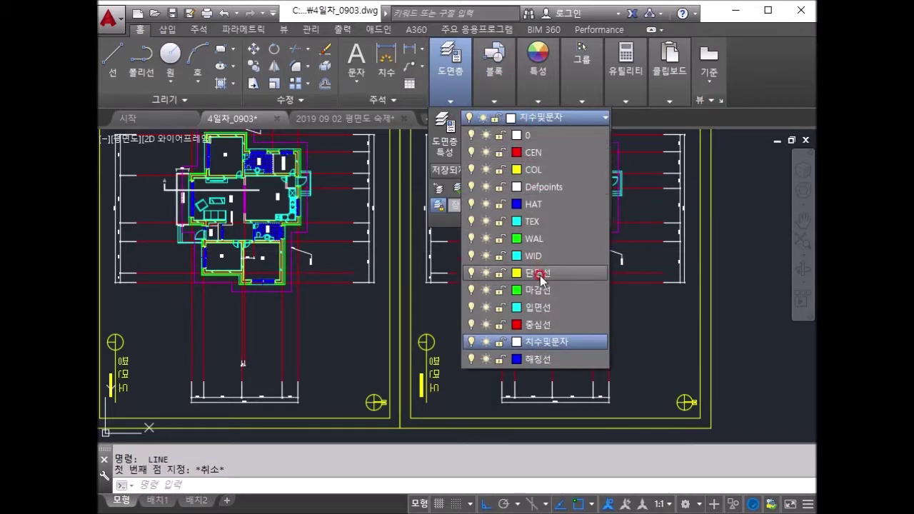
pyautogui.click(548, 325)
# Draw a vertical 중심선 centre line crossing the horizontal line.
pyautogui.moveTo(588, 351); pyautogui.dragTo(581, 295, button='middle')
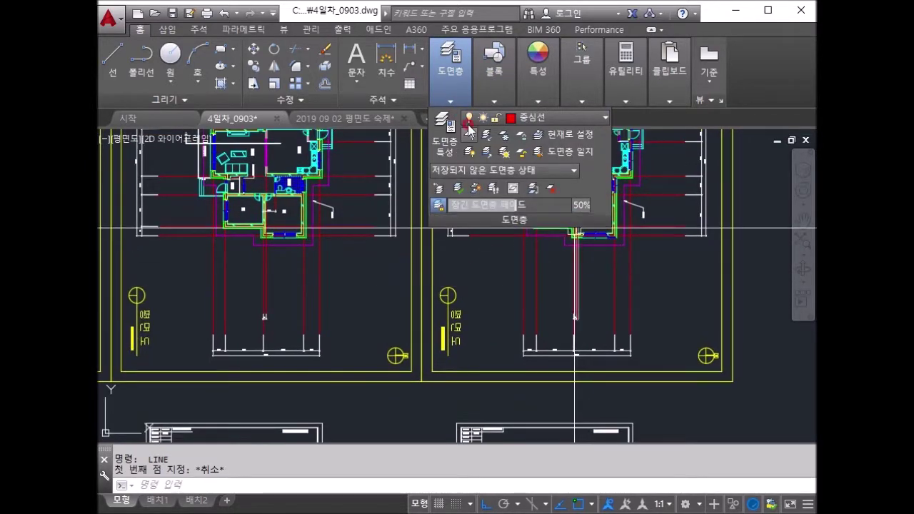
pyautogui.scroll(-2, 631, 377)
pyautogui.moveTo(593, 365); pyautogui.dragTo(586, 276, button='middle')
pyautogui.scroll(4, 576, 145)
pyautogui.scroll(4, 592, 174)
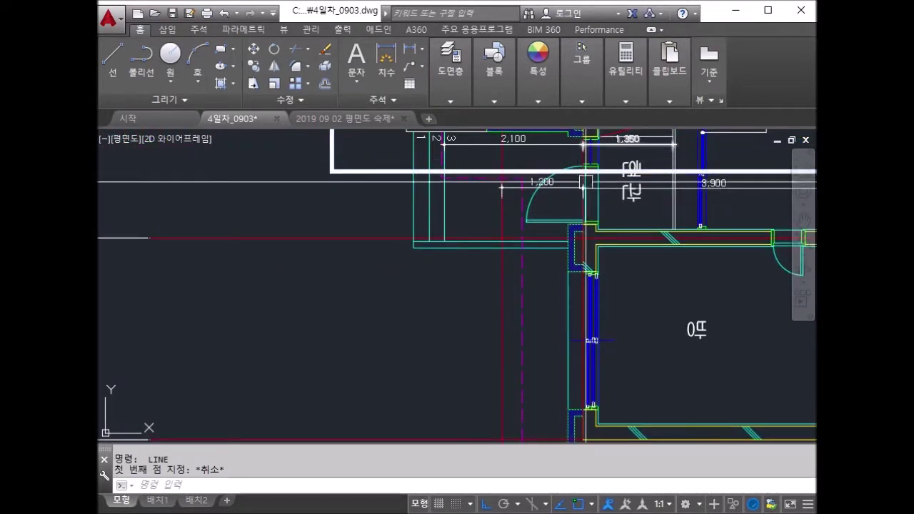
pyautogui.scroll(-4, 584, 182)
pyautogui.scroll(3, 598, 288)
pyautogui.moveTo(572, 326); pyautogui.dragTo(586, 244, button='middle')
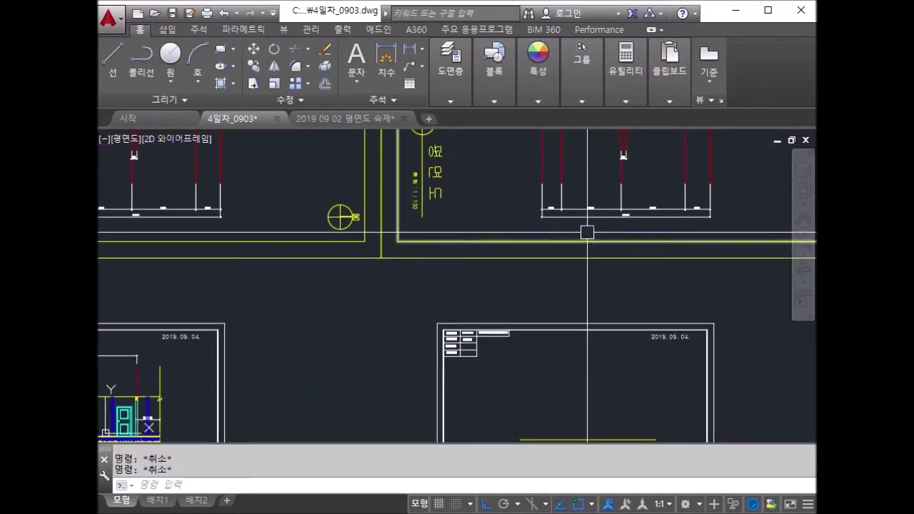
pyautogui.write('ㄴ')
pyautogui.press('Return')
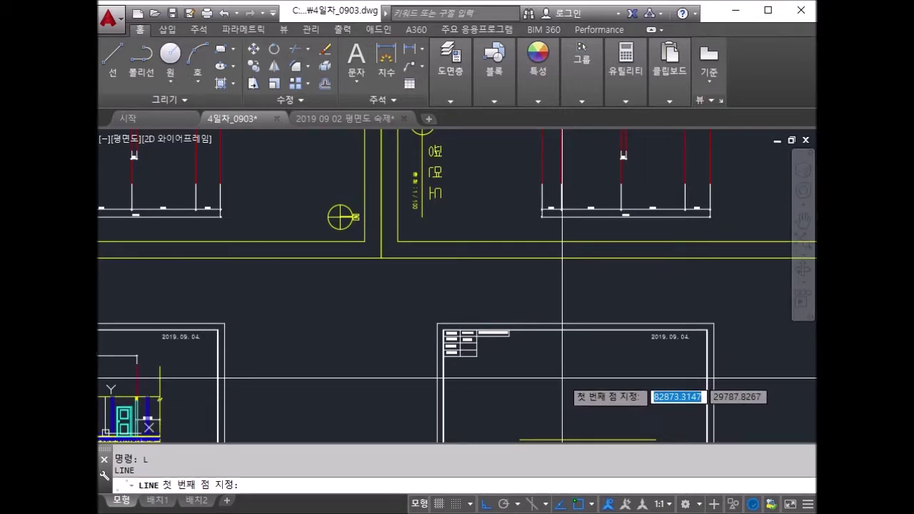
pyautogui.click(563, 371)
pyautogui.scroll(-1, 562, 329)
pyautogui.click(564, 340)
pyautogui.press('Return')
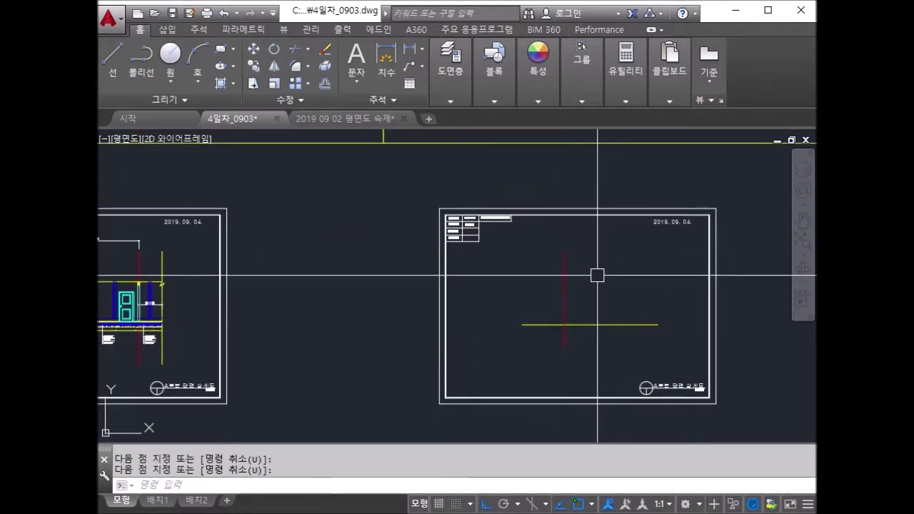
# Zoom and pan back to the floor plan near the 3,900 entrance dimension.
pyautogui.scroll(5, 579, 300)
pyautogui.scroll(-3, 578, 300)
pyautogui.scroll(-2, 543, 235)
pyautogui.scroll(4, 529, 203)
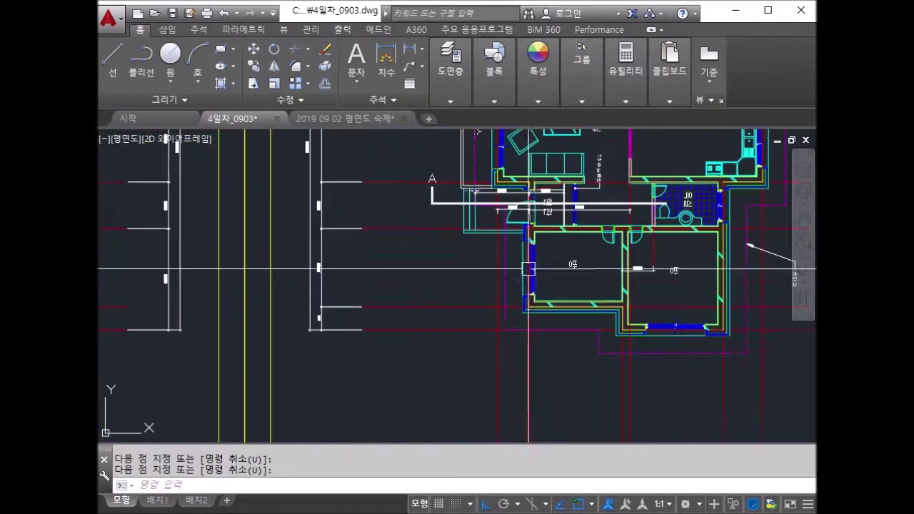
pyautogui.scroll(1, 529, 202)
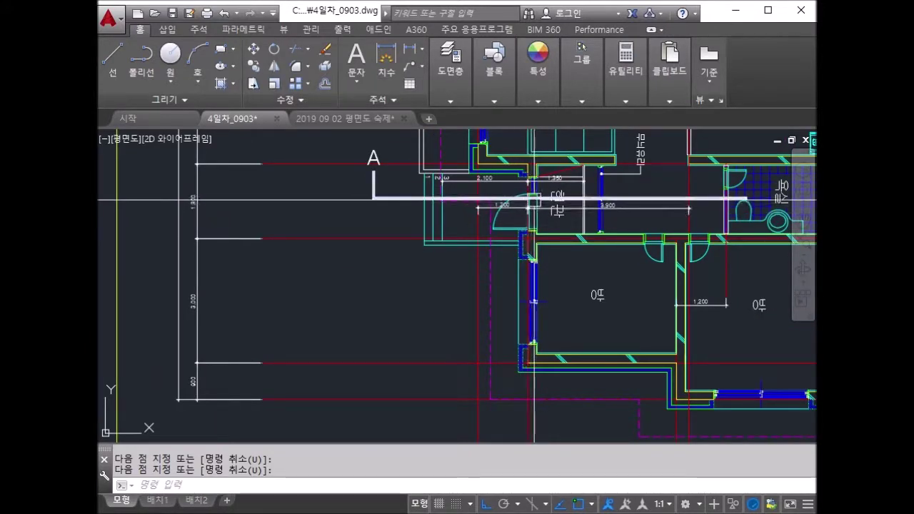
pyautogui.scroll(3, 531, 212)
pyautogui.moveTo(561, 210); pyautogui.dragTo(453, 249, button='middle')
pyautogui.scroll(-3, 435, 245)
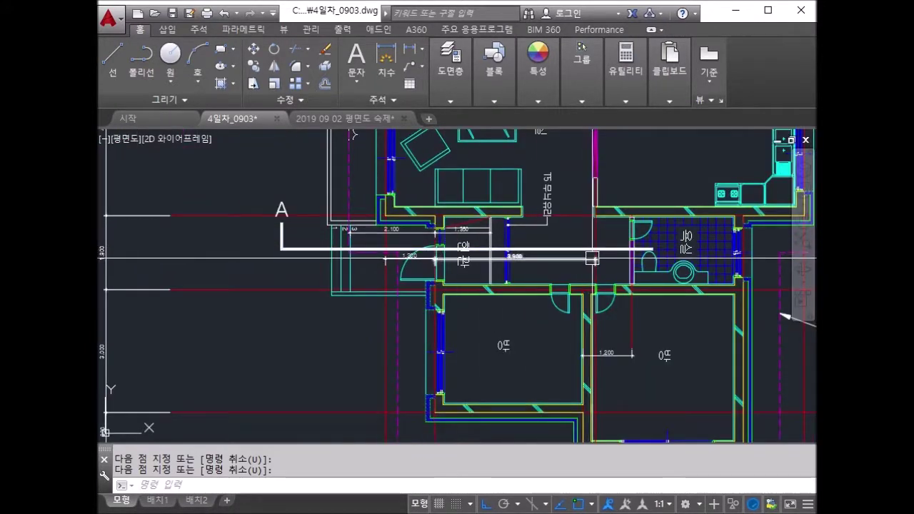
pyautogui.scroll(2, 592, 258)
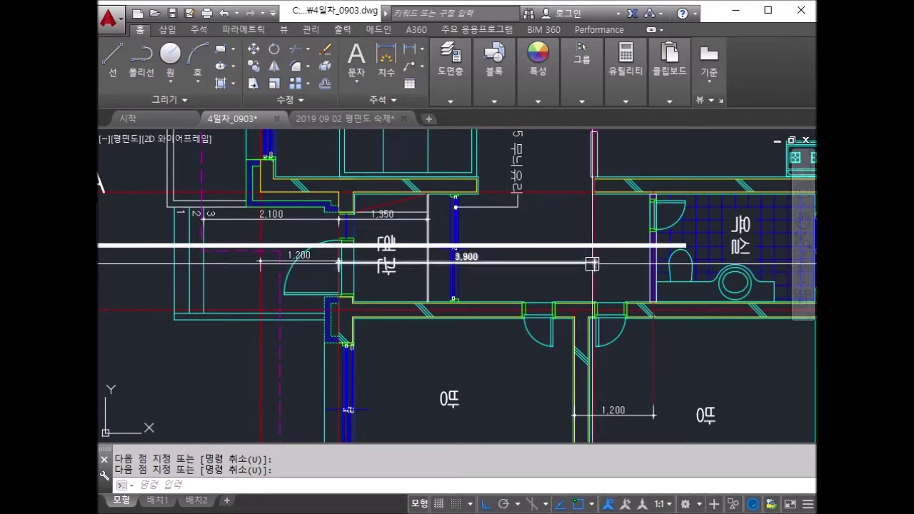
pyautogui.write('DI')
pyautogui.press('Return')
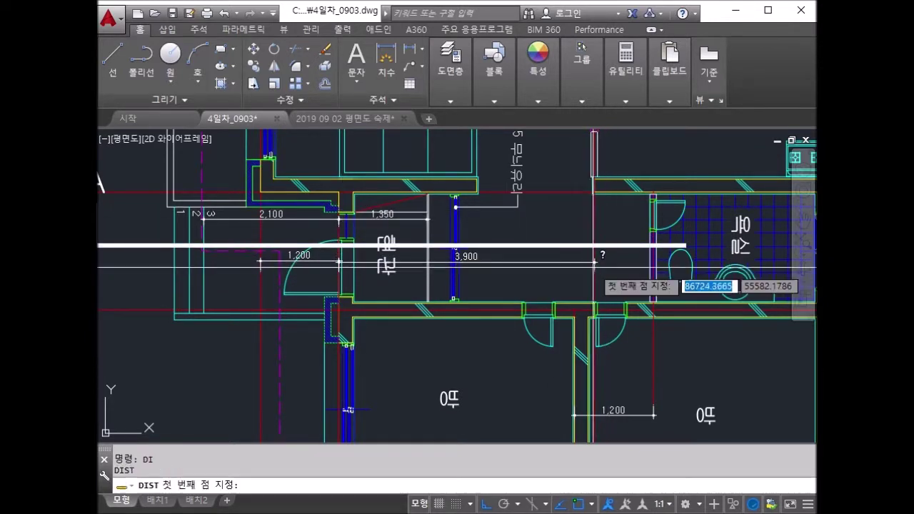
# Measure from the 3,900 dimension end to the bathroom wall, getting 1400.
pyautogui.scroll(4, 596, 255)
pyautogui.click(596, 254)
pyautogui.moveTo(597, 255); pyautogui.dragTo(465, 257, button='middle')
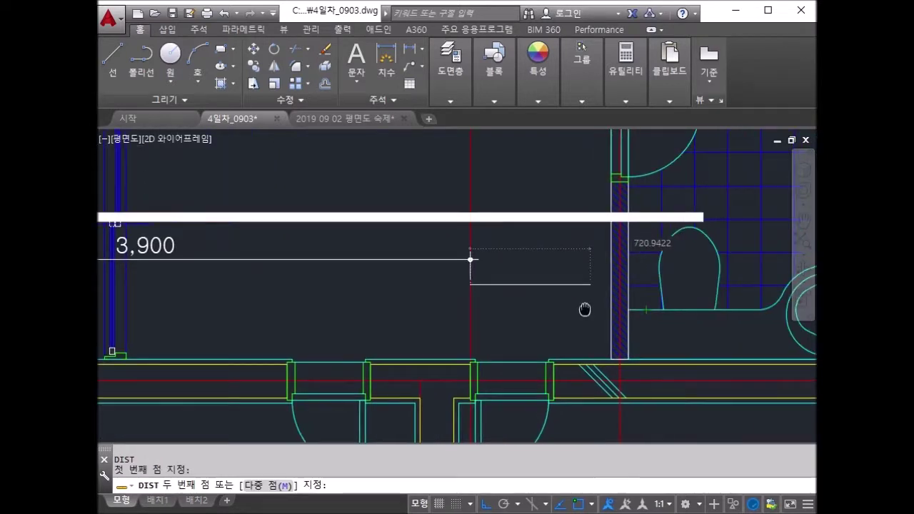
pyautogui.click(698, 214)
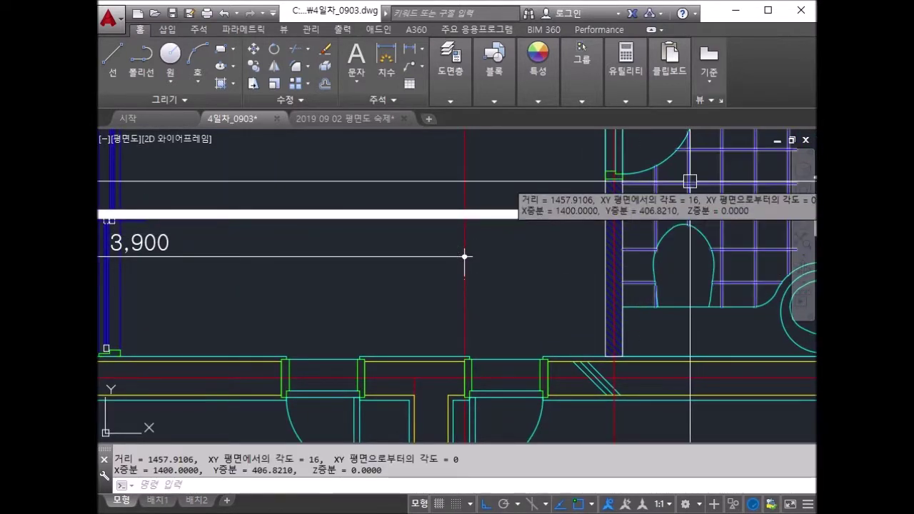
pyautogui.press('Return')
pyautogui.click(462, 222)
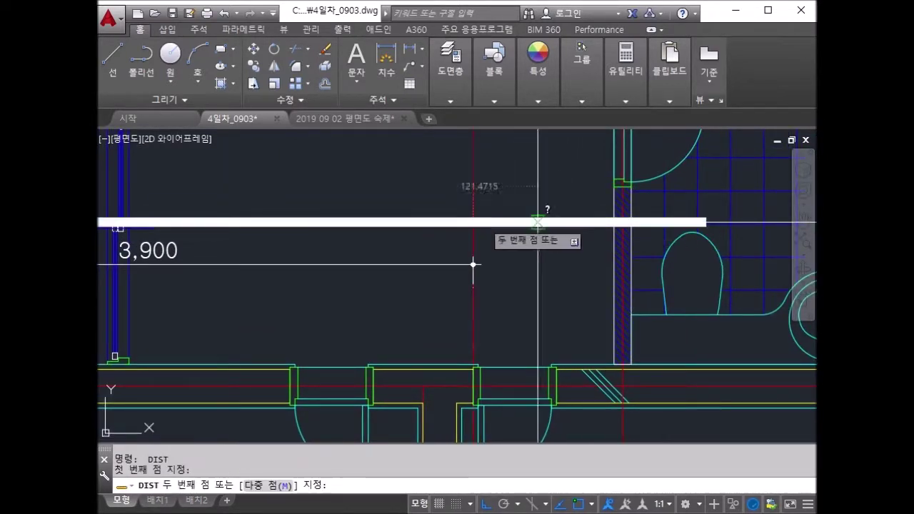
pyautogui.click(706, 222)
pyautogui.moveTo(522, 235); pyautogui.dragTo(530, 282, button='middle')
pyautogui.press('Escape')
pyautogui.press('Escape')
# Add a 1,400 linear dimension up to the bathroom wall.
pyautogui.click(414, 63)
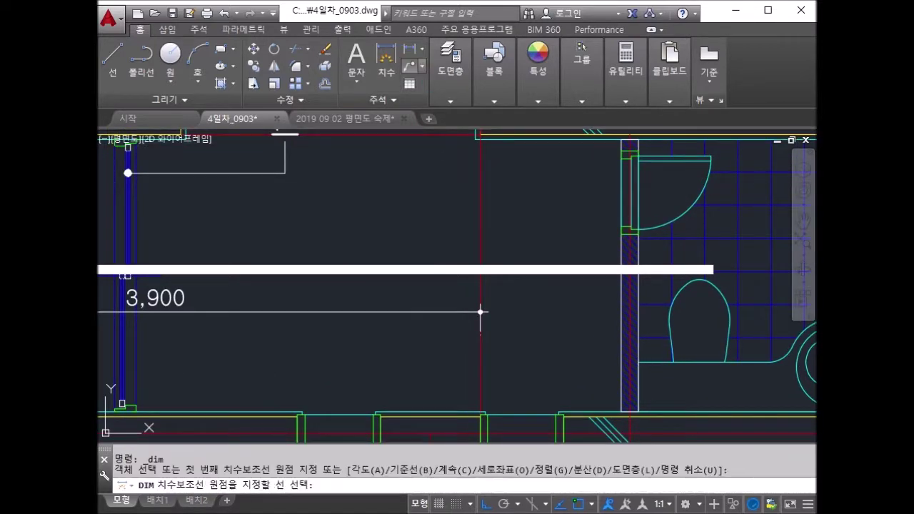
pyautogui.click(480, 269)
pyautogui.click(713, 269)
pyautogui.click(597, 222)
pyautogui.press('Escape')
pyautogui.click(600, 234)
pyautogui.press('Escape')
# Zoom back out from the plan to the section sheets.
pyautogui.scroll(-2, 600, 233)
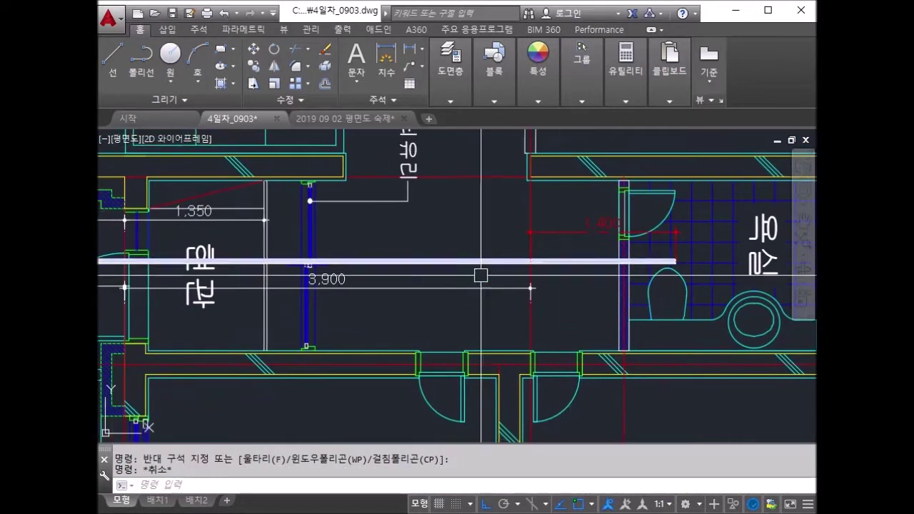
pyautogui.scroll(-3, 533, 257)
pyautogui.scroll(-3, 571, 243)
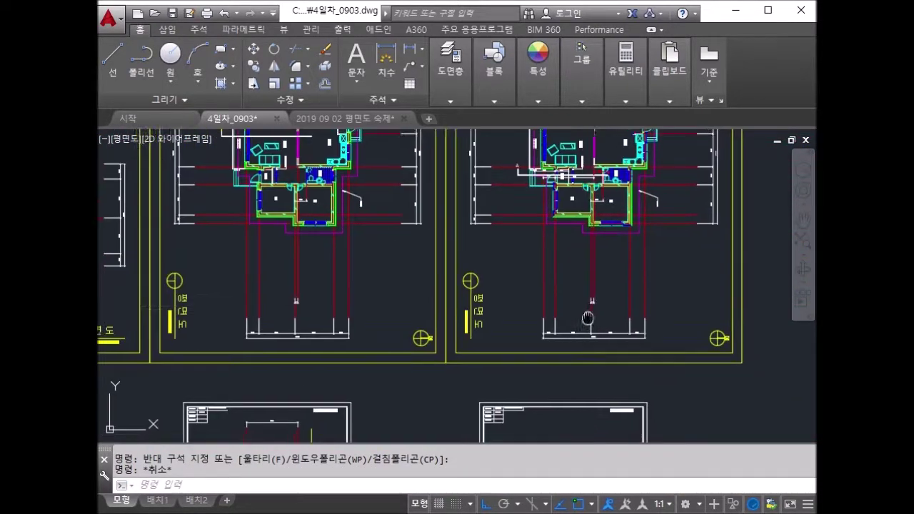
pyautogui.scroll(-2, 645, 227)
pyautogui.press('Escape')
pyautogui.write('o')
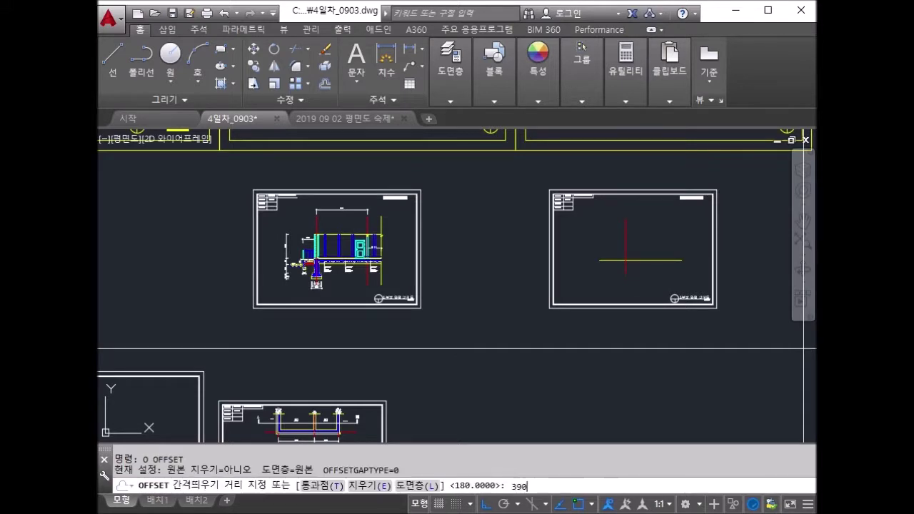
# Offset the red centre line to the right, by 3900 and then by 1400.
pyautogui.scroll(3, 614, 300)
pyautogui.scroll(3, 500, 286)
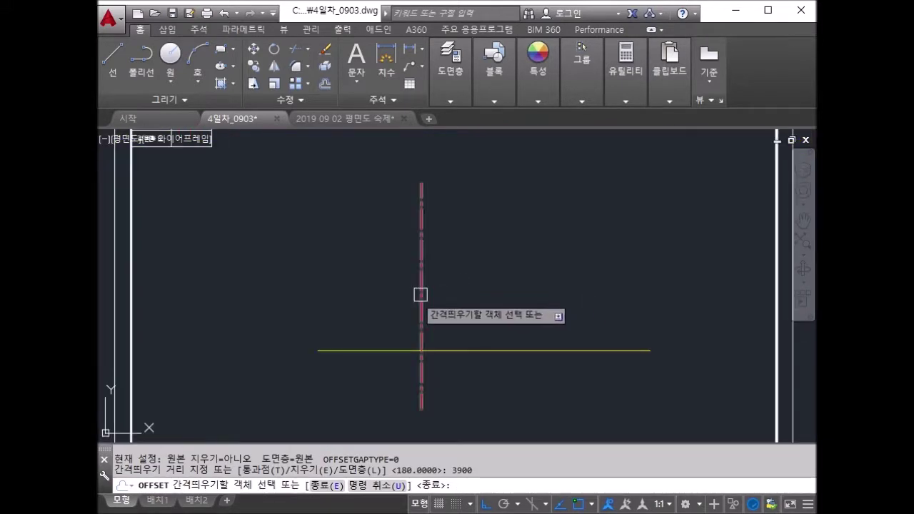
pyautogui.click(418, 302)
pyautogui.click(542, 268)
pyautogui.press('Return')
pyautogui.press('Return')
pyautogui.write('1400')
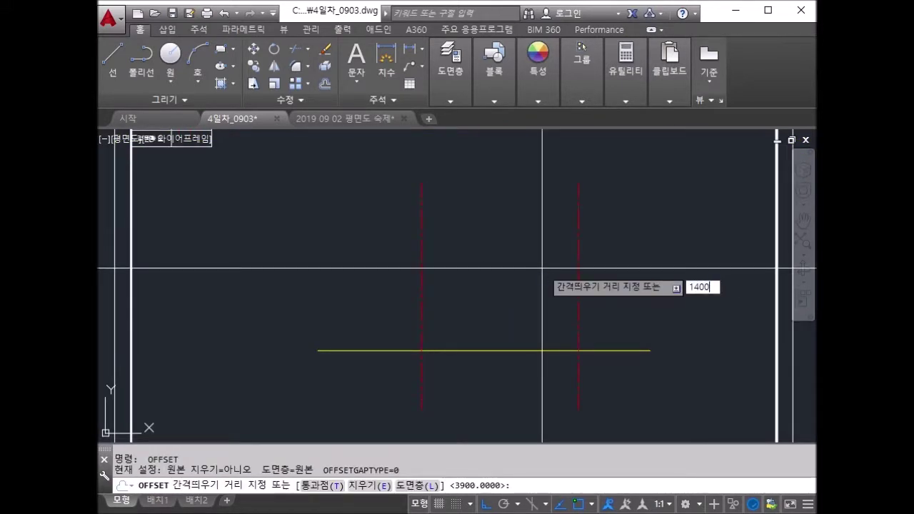
pyautogui.press('Return')
pyautogui.click(582, 305)
pyautogui.click(623, 311)
pyautogui.press('Escape')
pyautogui.press('Escape')
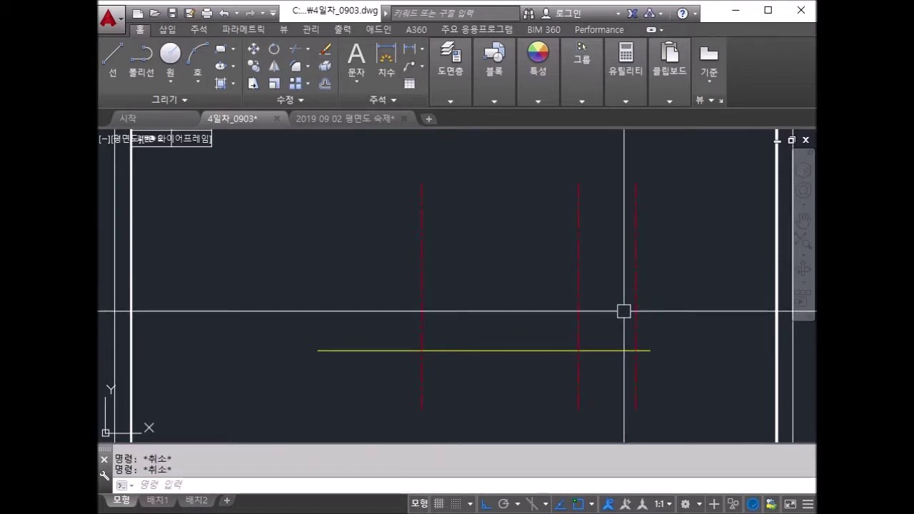
# Match the offset line to the yellow solid line and trim the horizontal line beyond it.
pyautogui.write('MA')
pyautogui.press('Return')
pyautogui.click(622, 349)
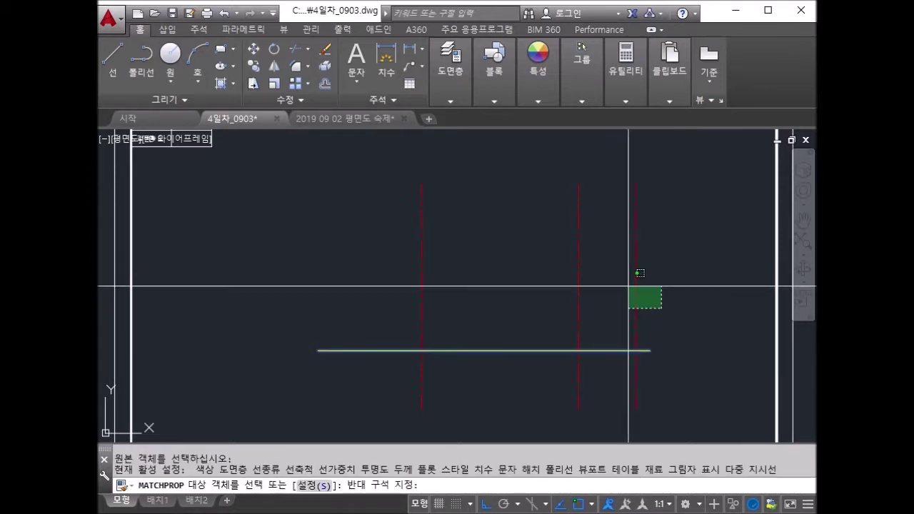
pyautogui.click(640, 305)
pyautogui.press('Escape')
pyautogui.press('Escape')
pyautogui.press('Return')
pyautogui.press('Return')
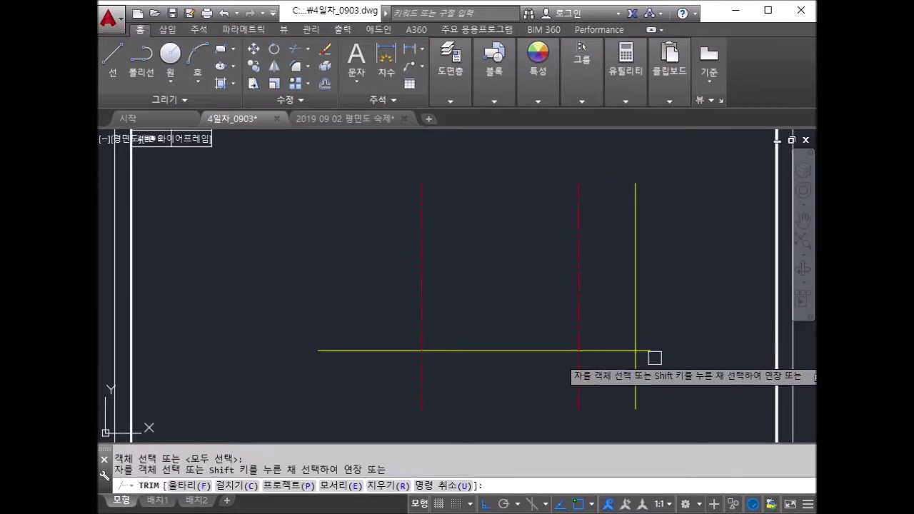
pyautogui.click(643, 350)
pyautogui.press('Escape')
# On the 단면선 layer, draw a zigzag break mark across the vertical line.
pyautogui.click(450, 68)
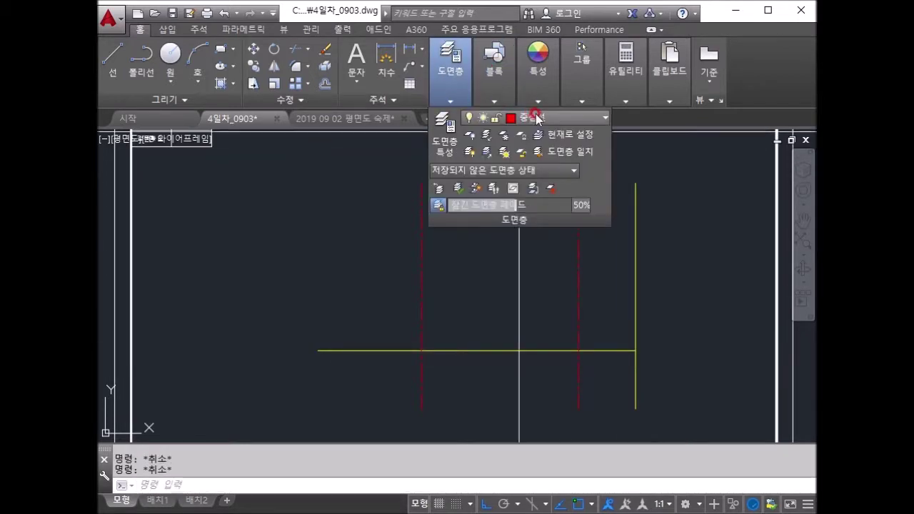
pyautogui.click(536, 118)
pyautogui.click(544, 282)
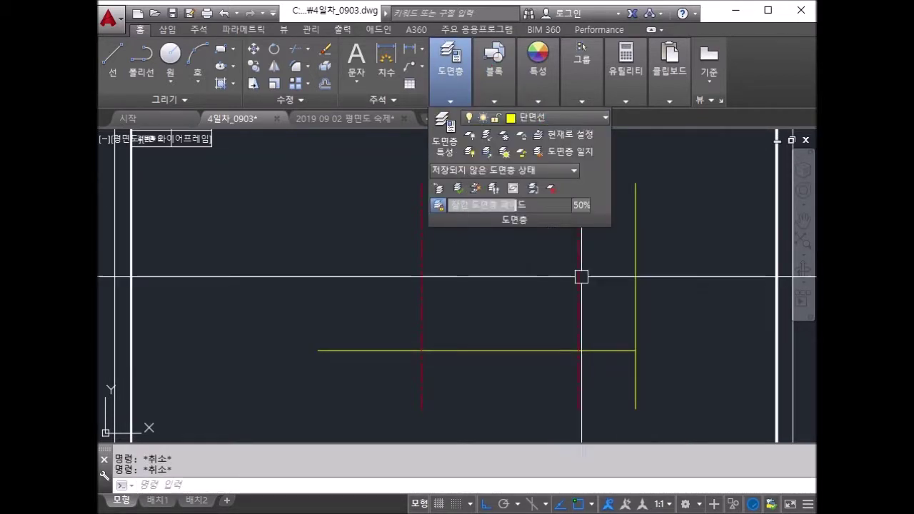
pyautogui.write('ㄴ')
pyautogui.press('Return')
pyautogui.scroll(3, 647, 279)
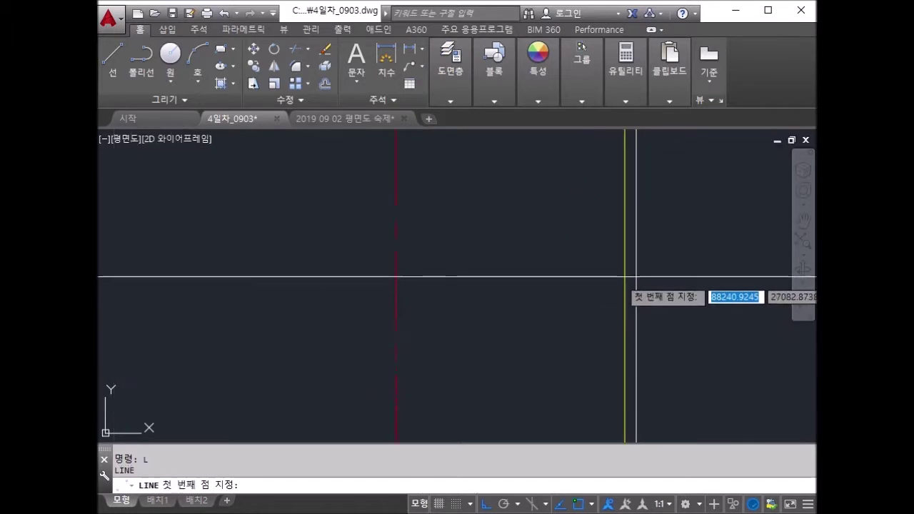
pyautogui.click(627, 296)
pyautogui.press('F8')
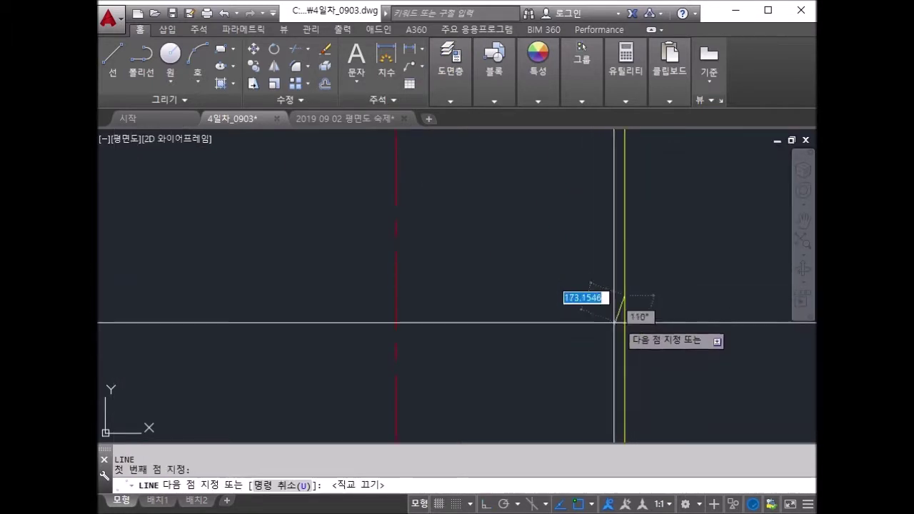
pyautogui.click(593, 335)
pyautogui.scroll(3, 635, 303)
pyautogui.click(641, 299)
pyautogui.click(555, 388)
pyautogui.press('Escape')
pyautogui.press('Escape')
# Trim away the vertical line segment inside the zigzag break mark.
pyautogui.write('tr')
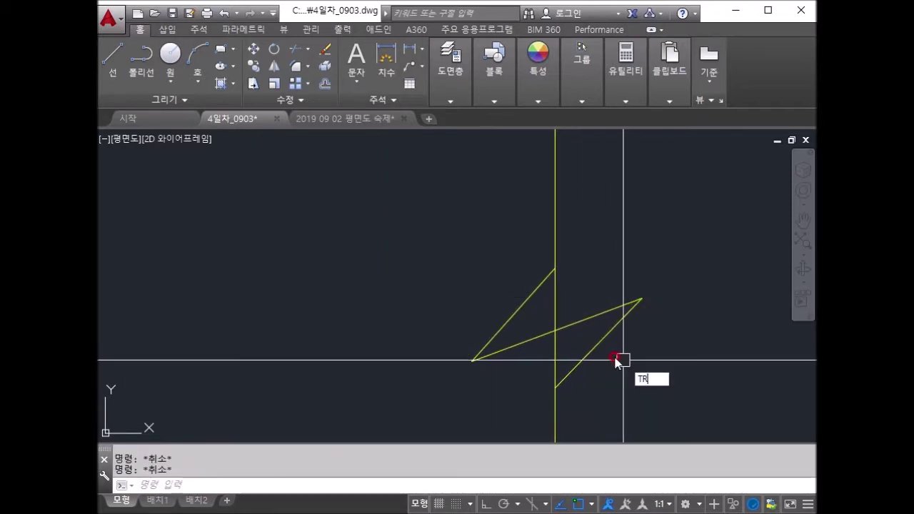
pyautogui.press('Return')
pyautogui.click(555, 316)
pyautogui.click(557, 364)
pyautogui.scroll(-3, 579, 333)
pyautogui.scroll(-2, 604, 315)
pyautogui.press('Escape')
pyautogui.press('Escape')
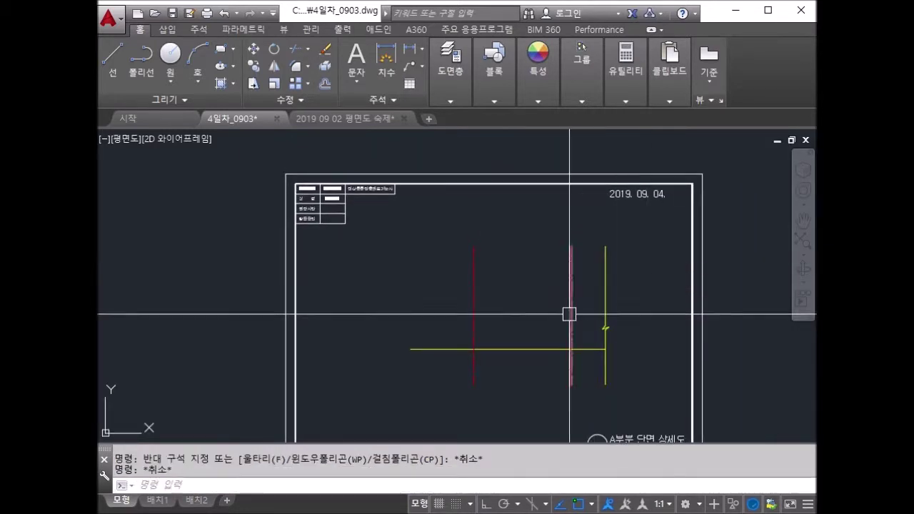
# Stretch the top of the right red centre line upward in the section.
pyautogui.write('s')
pyautogui.press('Return')
pyautogui.moveTo(593, 229); pyautogui.dragTo(548, 257)
pyautogui.press('Return')
pyautogui.click(543, 271)
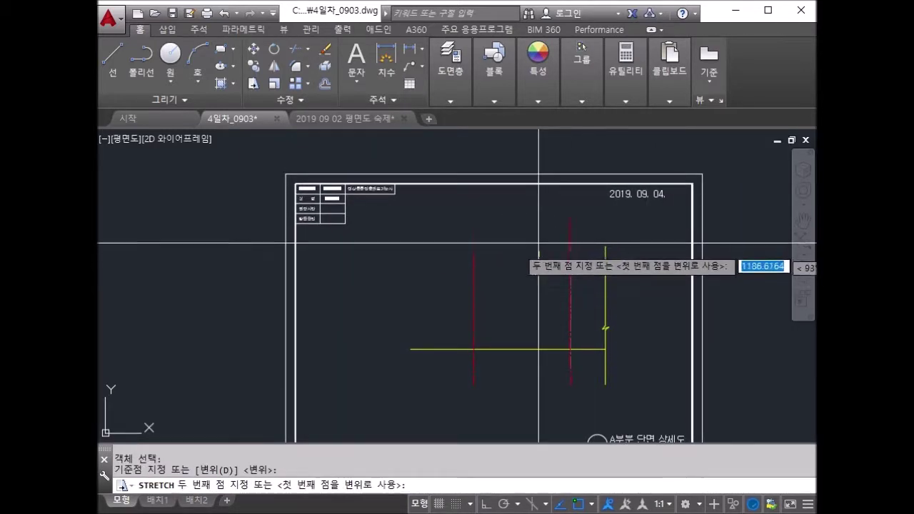
pyautogui.click(550, 243)
pyautogui.press('Return')
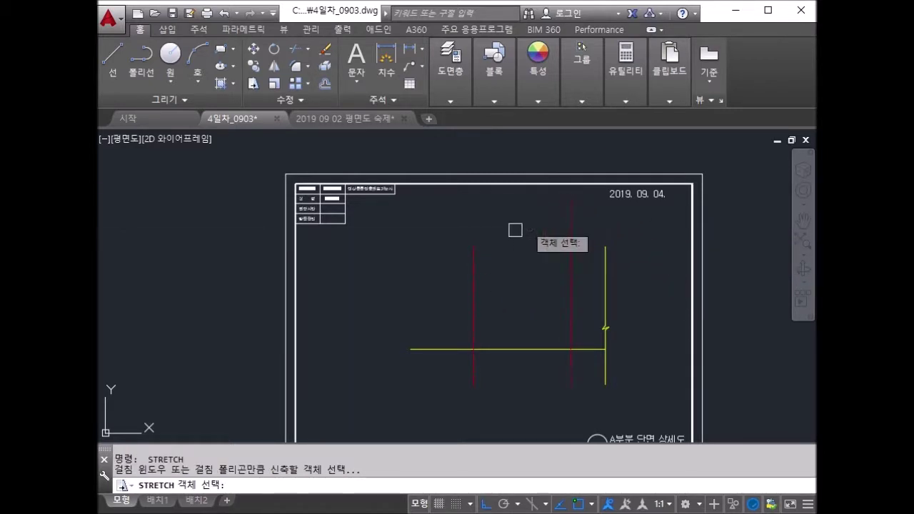
pyautogui.scroll(-1, 548, 247)
pyautogui.scroll(-3, 548, 250)
pyautogui.scroll(3, 547, 250)
pyautogui.scroll(4, 547, 245)
pyautogui.scroll(2, 577, 247)
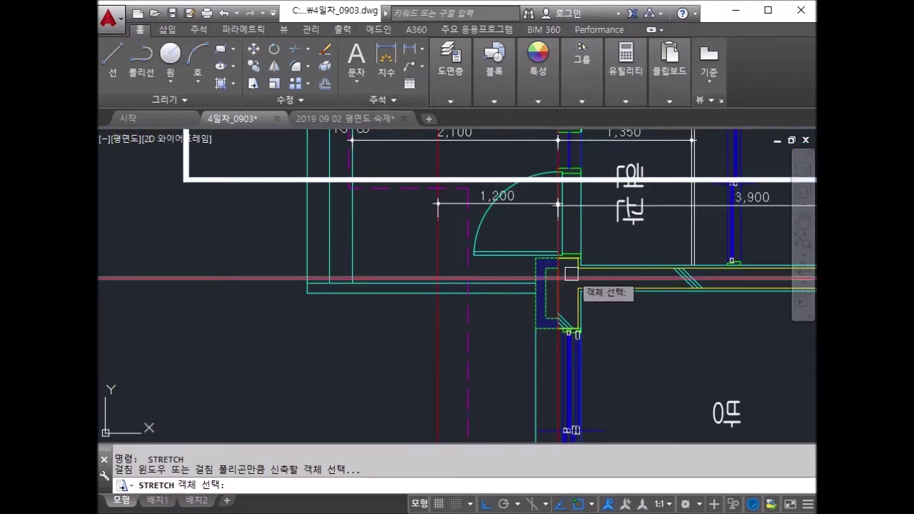
pyautogui.scroll(1, 562, 285)
pyautogui.scroll(1, 588, 238)
pyautogui.press('Escape')
# Measure the 125 distance at the entrance wall corner in the floor plan with DIST.
pyautogui.write('di')
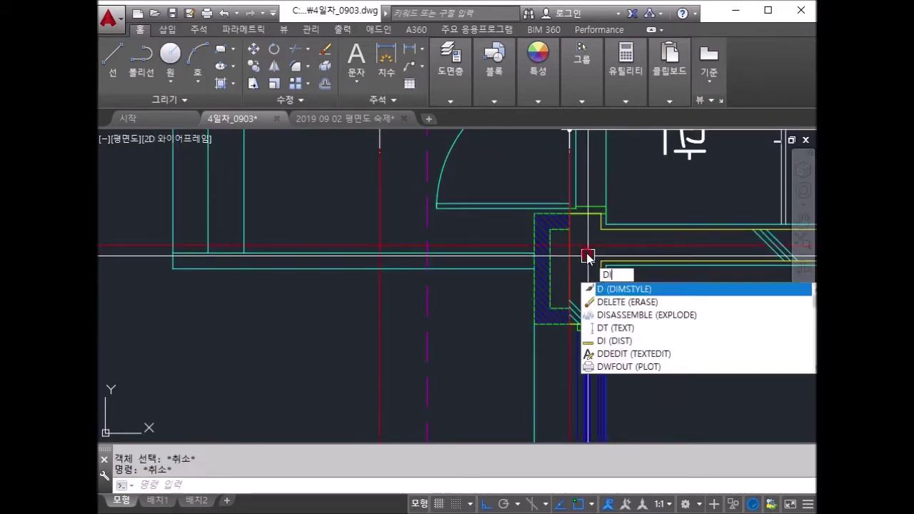
pyautogui.press('Return')
pyautogui.click(550, 270)
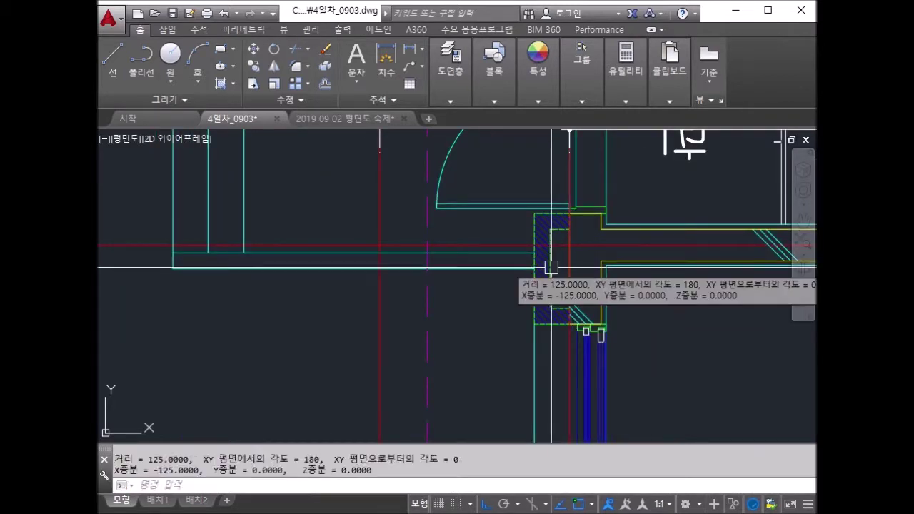
pyautogui.press('Return')
pyautogui.scroll(-3, 593, 293)
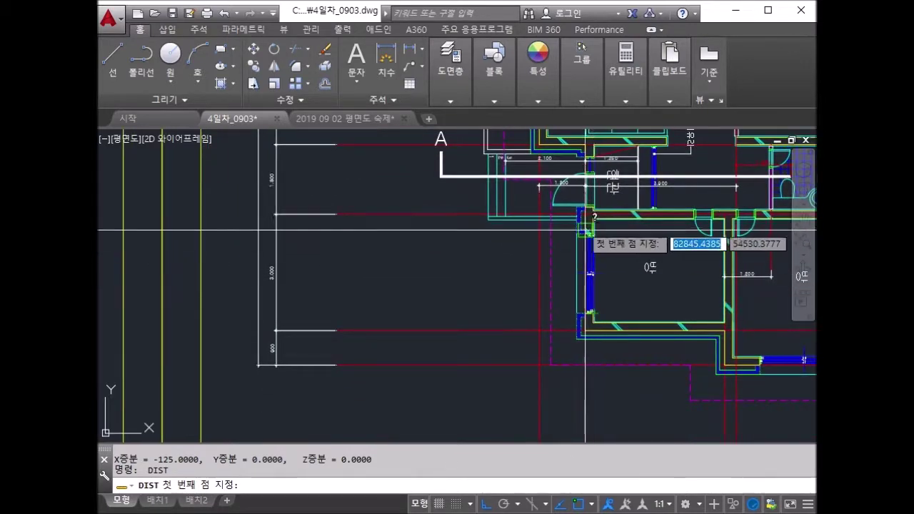
pyautogui.scroll(5, 593, 241)
pyautogui.press('Escape')
# Pan across the floor plan and return to the section sheets.
pyautogui.scroll(2, 576, 222)
pyautogui.moveTo(516, 276)
pyautogui.mouseDown(button='middle')
pyautogui.moveTo(551, 218)
pyautogui.moveTo(552, 276)
pyautogui.mouseUp(button='middle')
pyautogui.moveTo(609, 270); pyautogui.dragTo(485, 273, button='middle')
pyautogui.scroll(-3, 566, 273)
pyautogui.scroll(-3, 575, 268)
pyautogui.scroll(-3, 582, 264)
pyautogui.scroll(-3, 586, 264)
pyautogui.press('Escape')
pyautogui.moveTo(587, 264); pyautogui.dragTo(590, 221, button='middle')
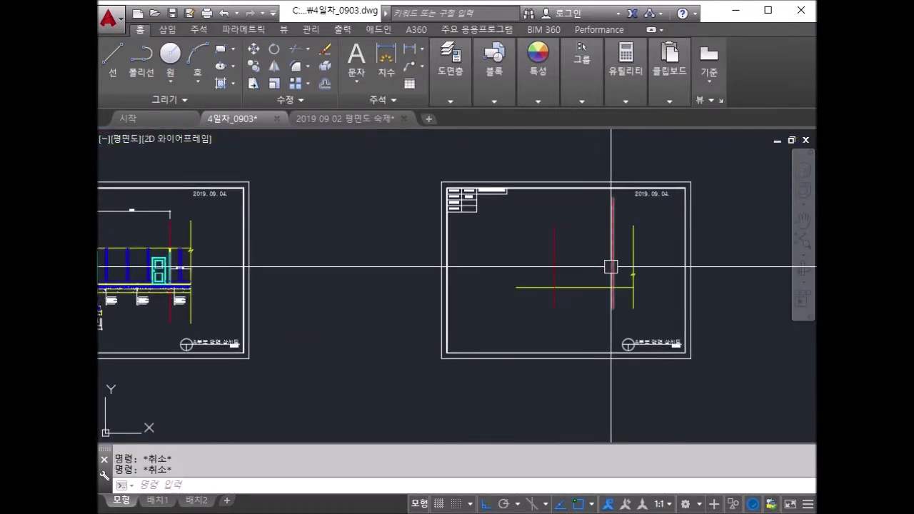
# Offset the red dashed centre line 212.5 to the right.
pyautogui.write('o')
pyautogui.press('Return')
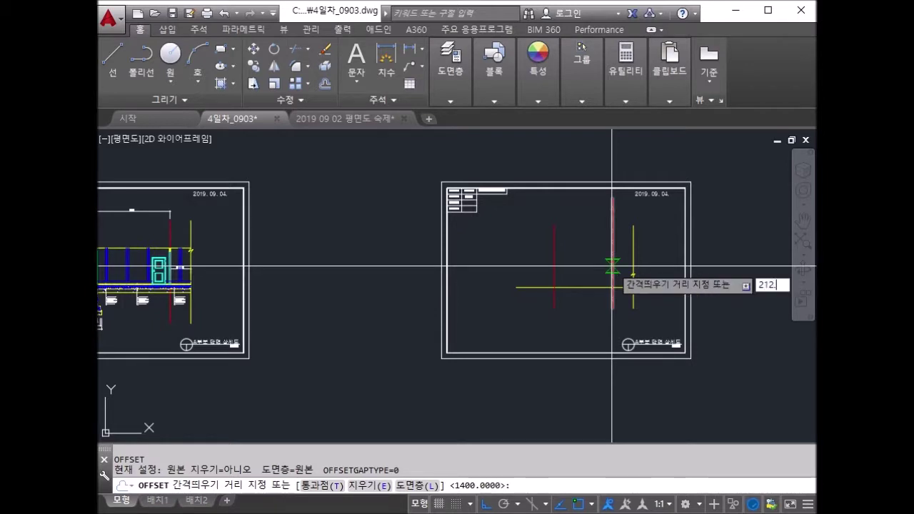
pyautogui.write('212.5')
pyautogui.press('Return')
pyautogui.scroll(5, 593, 271)
pyautogui.click(530, 280)
pyautogui.click(550, 306)
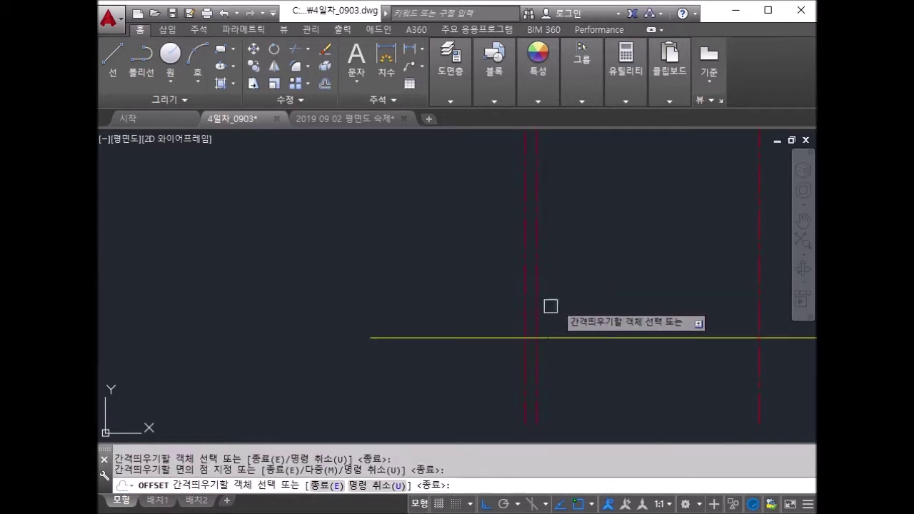
pyautogui.press('Escape')
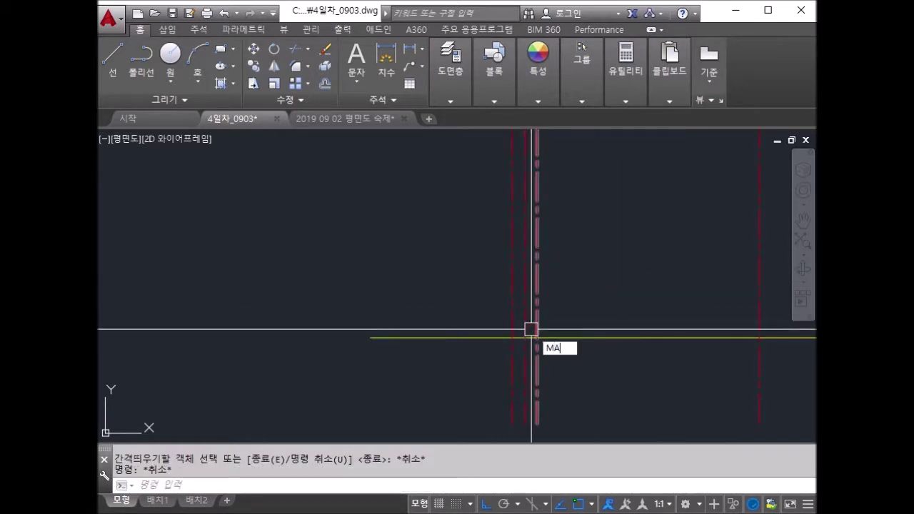
# Match the new dashed line to the solid yellow line's properties.
pyautogui.press('Return')
pyautogui.click(559, 336)
pyautogui.click(537, 314)
pyautogui.press('Return')
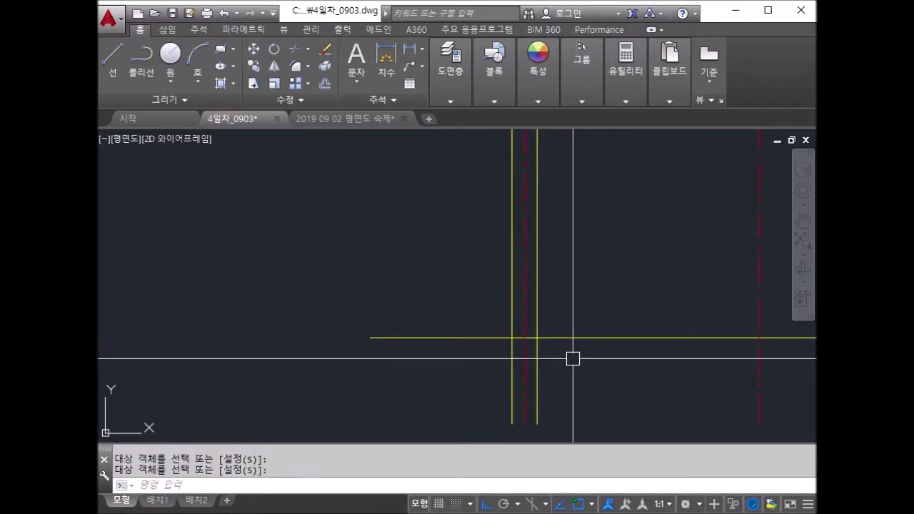
pyautogui.scroll(-4, 567, 320)
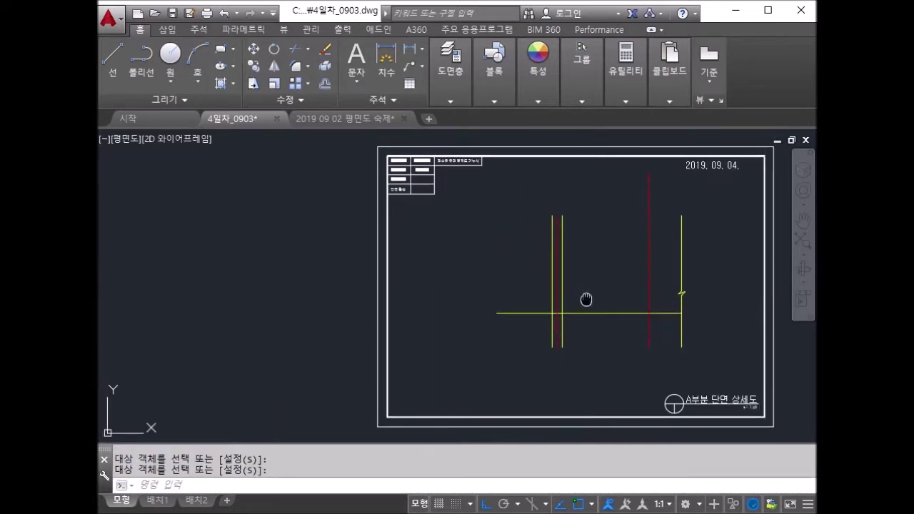
pyautogui.scroll(2, 570, 327)
pyautogui.press('Escape')
pyautogui.press('Escape')
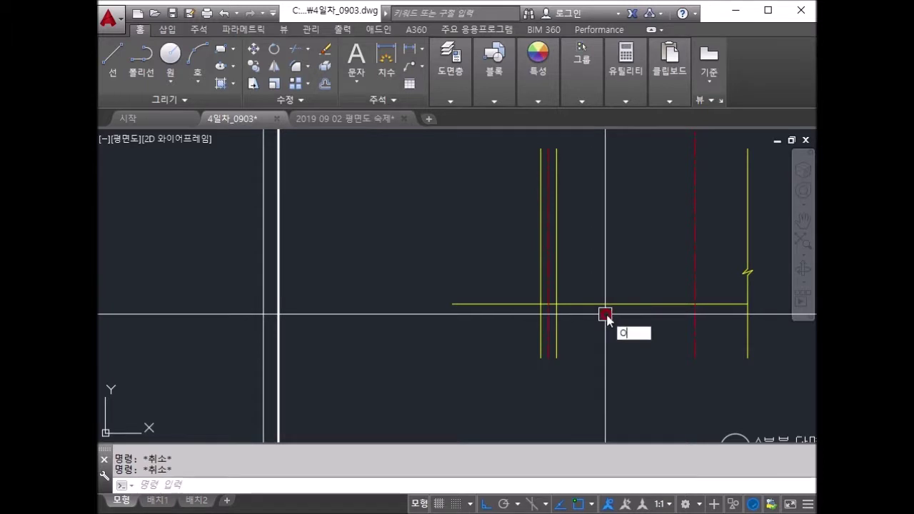
# Offset the horizontal slab line 900 down, then the lower line 300 down.
pyautogui.write('0')
pyautogui.press('Return')
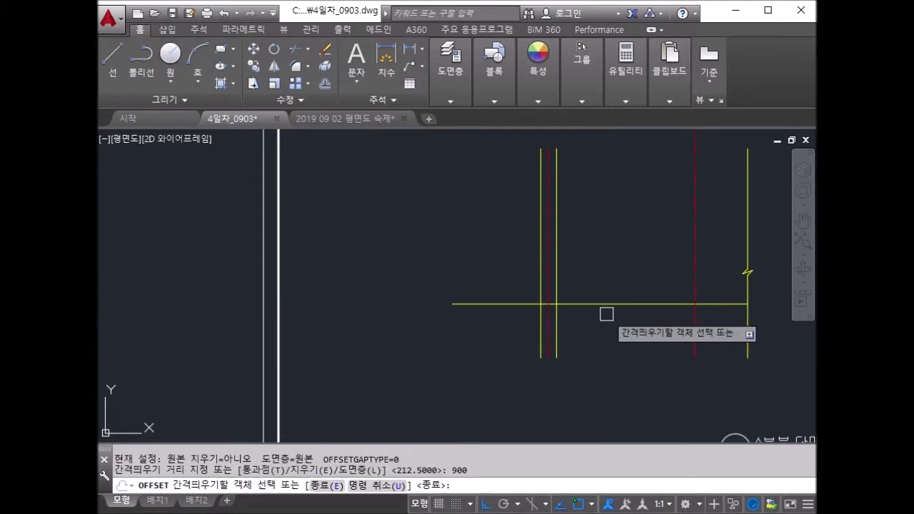
pyautogui.click(561, 305)
pyautogui.click(586, 337)
pyautogui.scroll(-2, 606, 341)
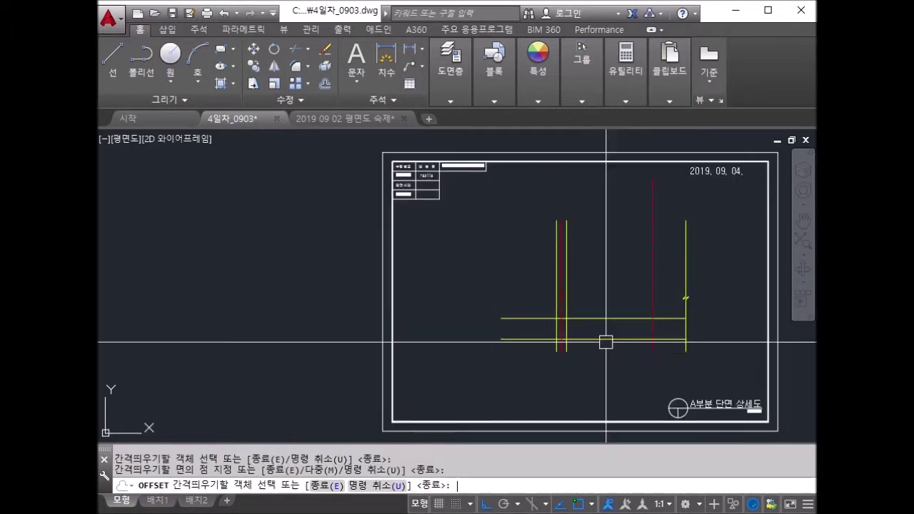
pyautogui.press('Return')
pyautogui.press('Return')
pyautogui.write('3')
pyautogui.press('Return')
pyautogui.scroll(3, 578, 365)
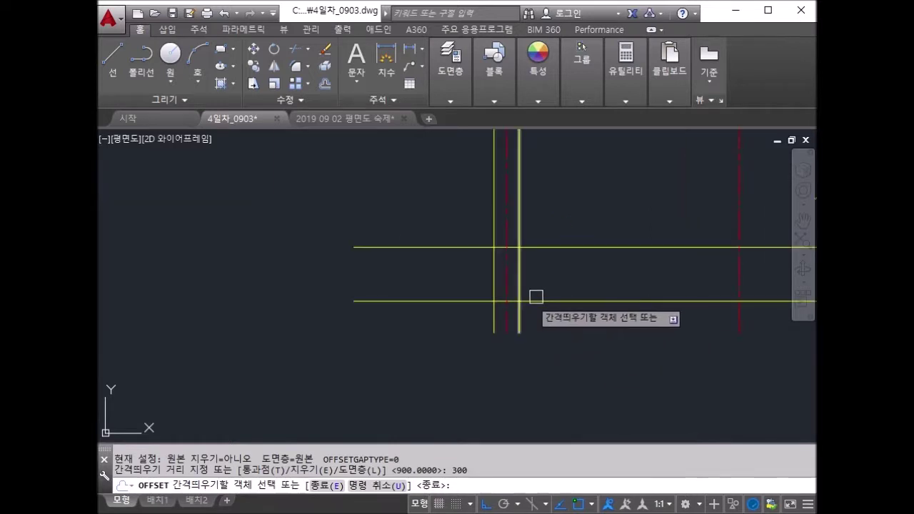
pyautogui.click(538, 300)
pyautogui.click(593, 351)
# Offset the bottom horizontal line 50 downward.
pyautogui.press('Return')
pyautogui.press('Return')
pyautogui.write('50')
pyautogui.press('Return')
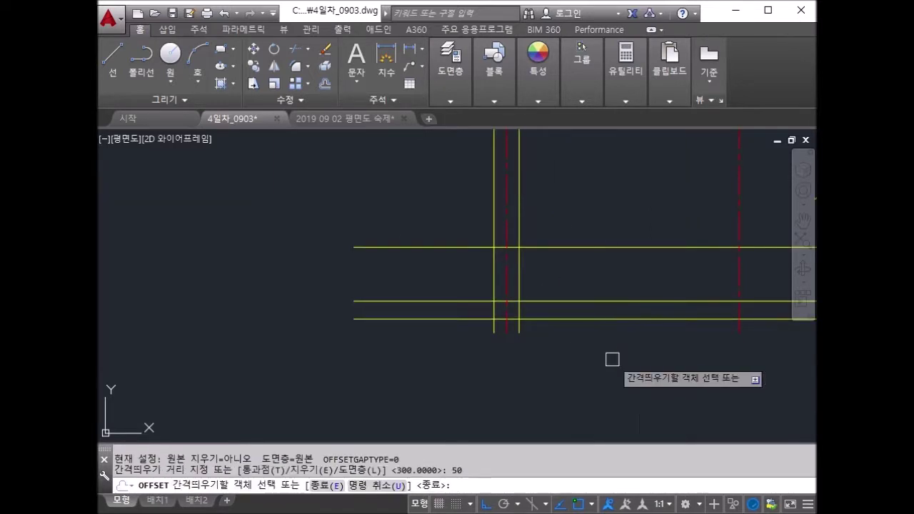
pyautogui.click(563, 319)
pyautogui.click(569, 347)
# Offset the lowest line 200 down and copy the left and right vertical lines outward.
pyautogui.press('Return')
pyautogui.press('Return')
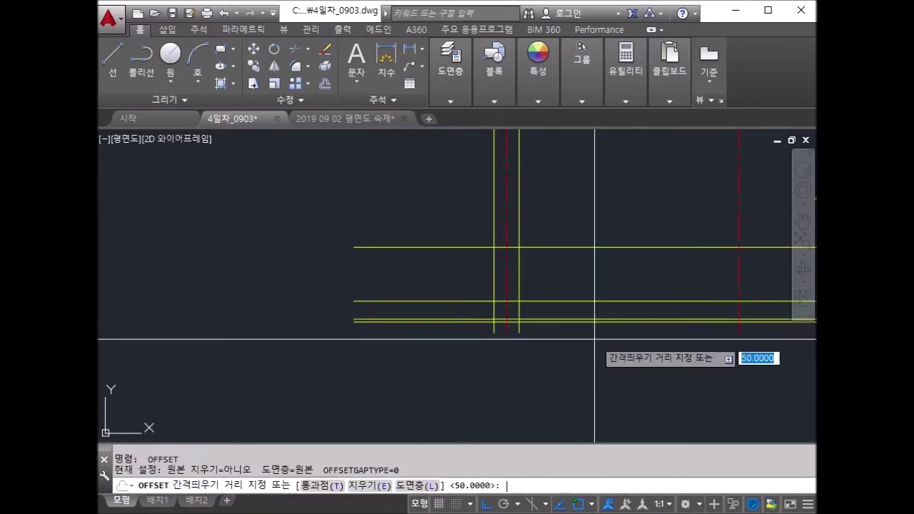
pyautogui.press('Return')
pyautogui.click(538, 326)
pyautogui.click(541, 348)
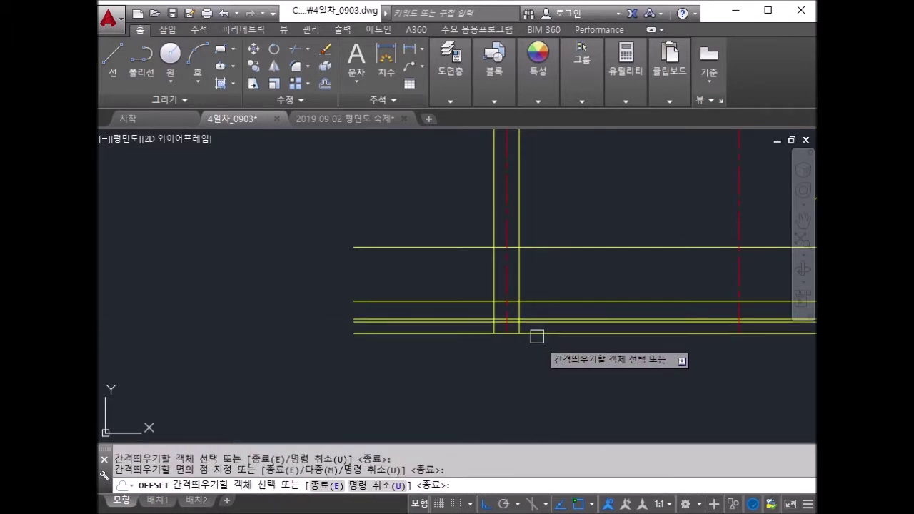
pyautogui.click(491, 303)
pyautogui.click(486, 292)
pyautogui.click(521, 279)
pyautogui.click(543, 325)
pyautogui.press('Return')
# Offset the left vertical line 100 further to the left.
pyautogui.write('o')
pyautogui.press('Return')
pyautogui.write('100')
pyautogui.press('Return')
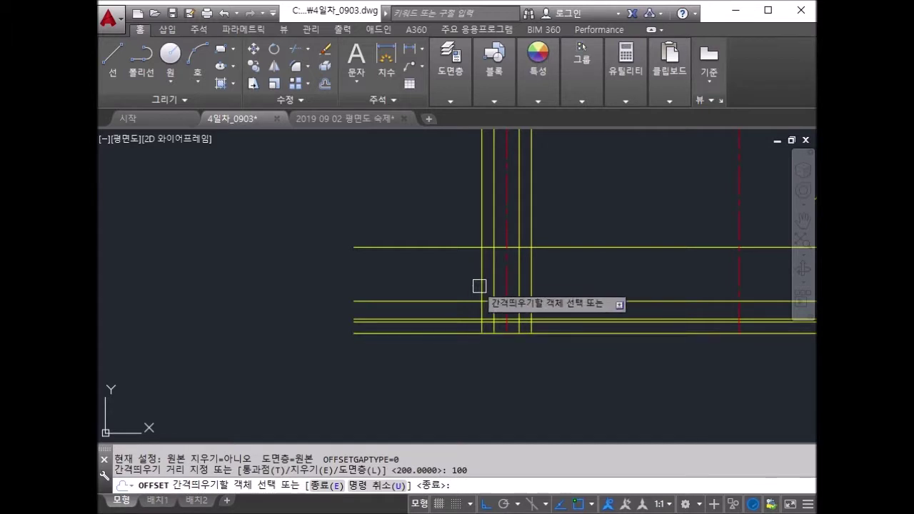
pyautogui.scroll(2, 478, 291)
pyautogui.click(478, 290)
pyautogui.click(468, 287)
pyautogui.press('Escape')
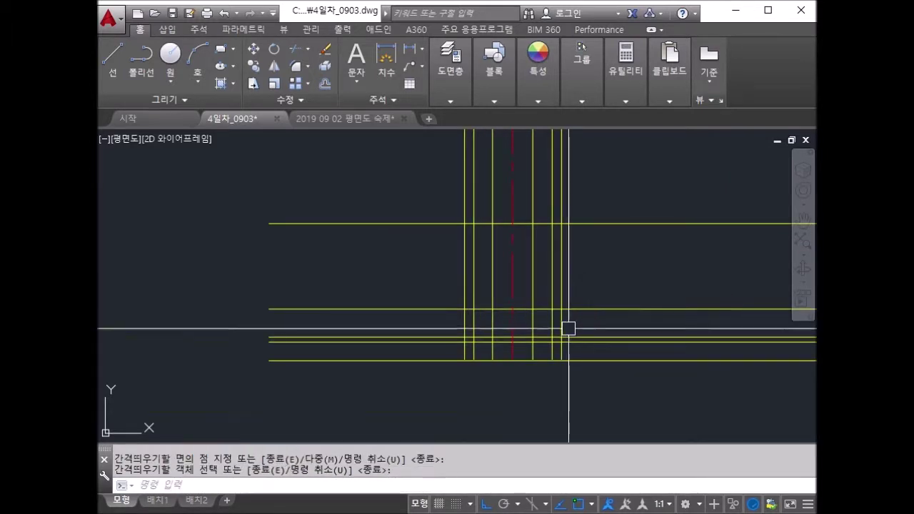
# Extend the vertical section lines down to the bottom yellow line.
pyautogui.scroll(4, 570, 324)
pyautogui.press('Escape')
pyautogui.press('Escape')
pyautogui.press('Return')
pyautogui.press('Return')
pyautogui.click(612, 351)
pyautogui.click(337, 302)
pyautogui.press('Escape')
pyautogui.press('Escape')
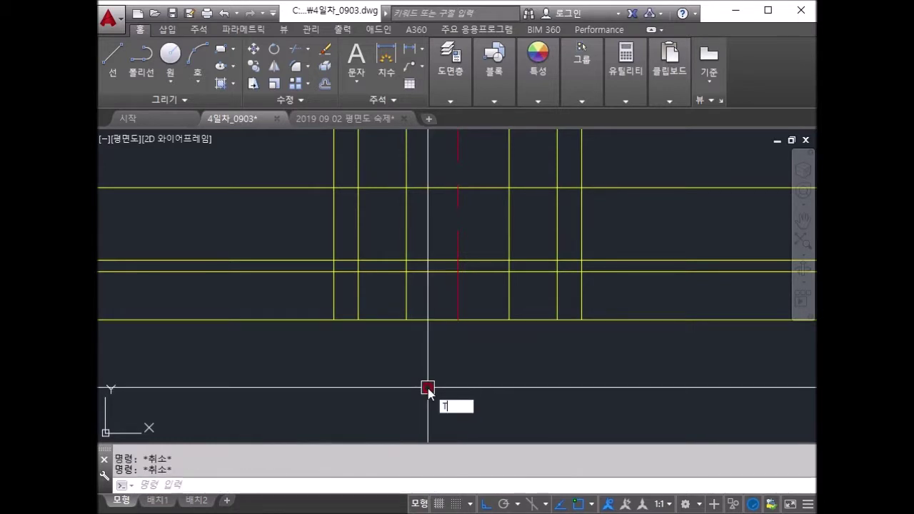
# Draw three stacked rectangles forming the stepped footing under the column.
pyautogui.write('C')
pyautogui.press('Return')
pyautogui.scroll(-2, 443, 350)
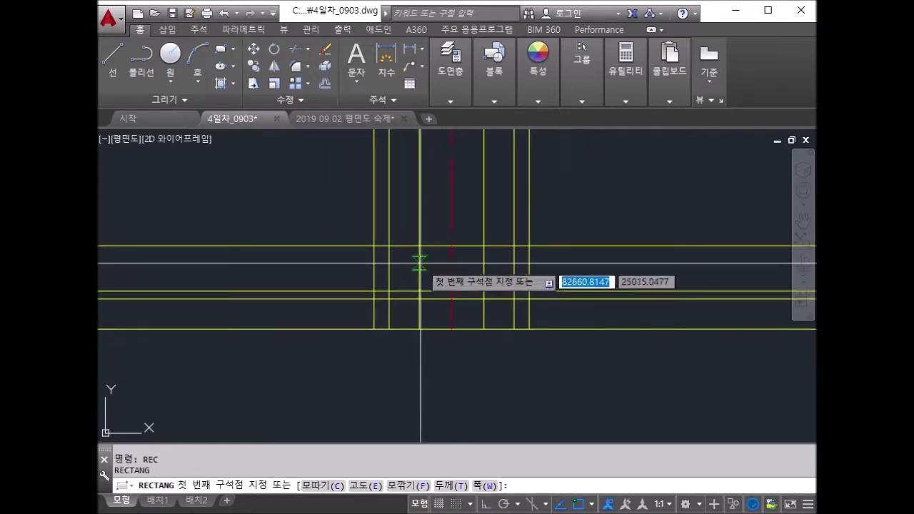
pyautogui.click(388, 247)
pyautogui.click(514, 292)
pyautogui.press('Return')
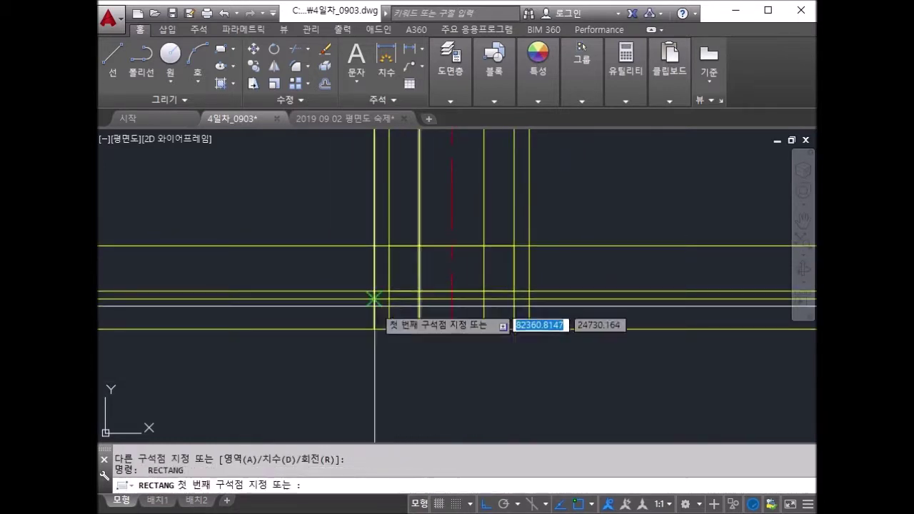
pyautogui.click(374, 291)
pyautogui.click(529, 300)
pyautogui.press('Return')
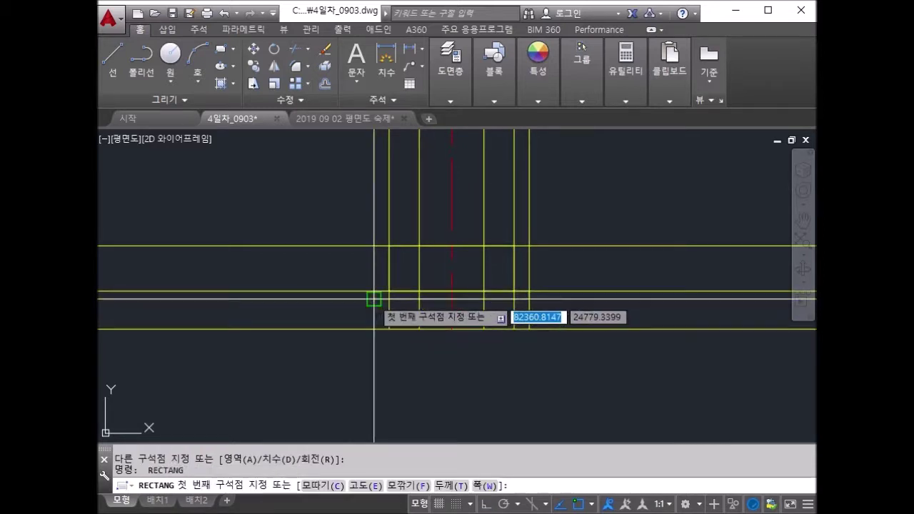
pyautogui.click(374, 299)
pyautogui.click(530, 329)
pyautogui.press('Return')
pyautogui.press('Escape')
# Erase the leftover lines on the right side of the section.
pyautogui.write('e')
pyautogui.press('Return')
pyautogui.click(633, 143)
pyautogui.click(567, 351)
pyautogui.press('Return')
pyautogui.press('Return')
pyautogui.click(502, 194)
pyautogui.press('Escape')
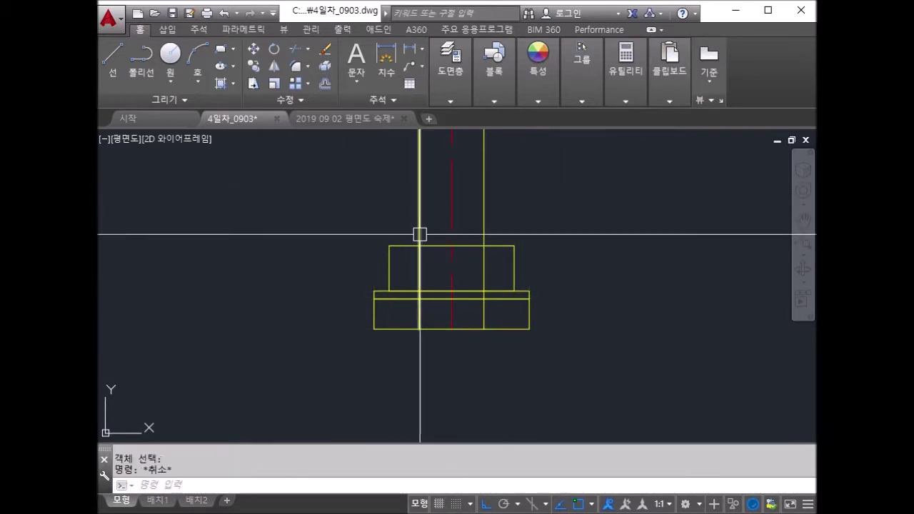
# Trim the column's right edge where it runs inside the footing.
pyautogui.press('Return')
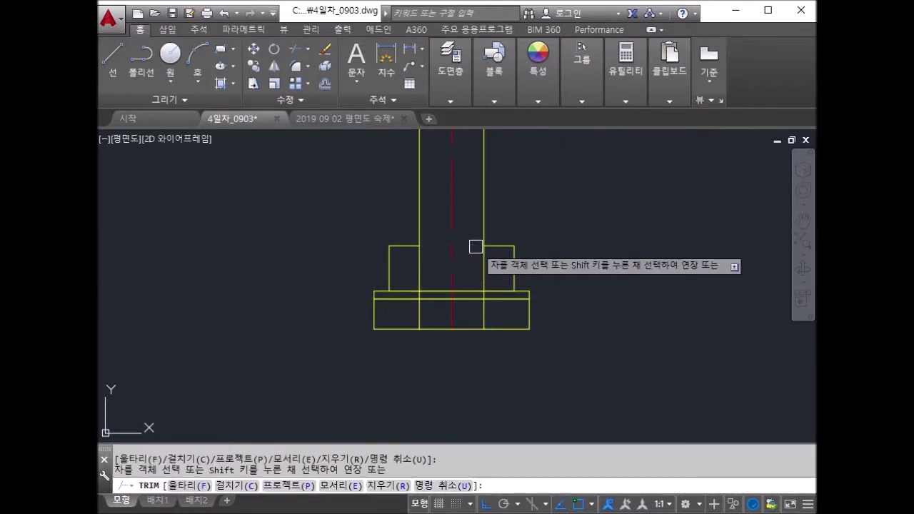
pyautogui.press('Escape')
pyautogui.press('space')
pyautogui.press('Return')
pyautogui.click(484, 268)
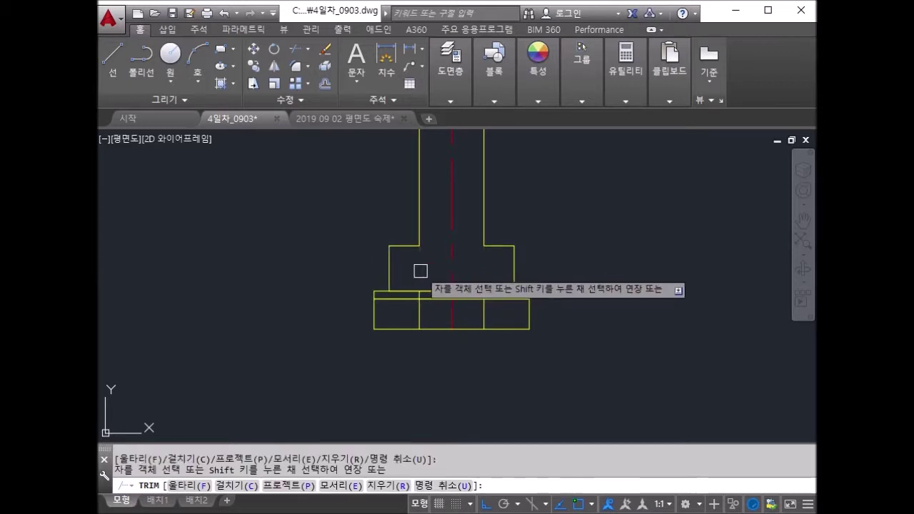
pyautogui.press('Escape')
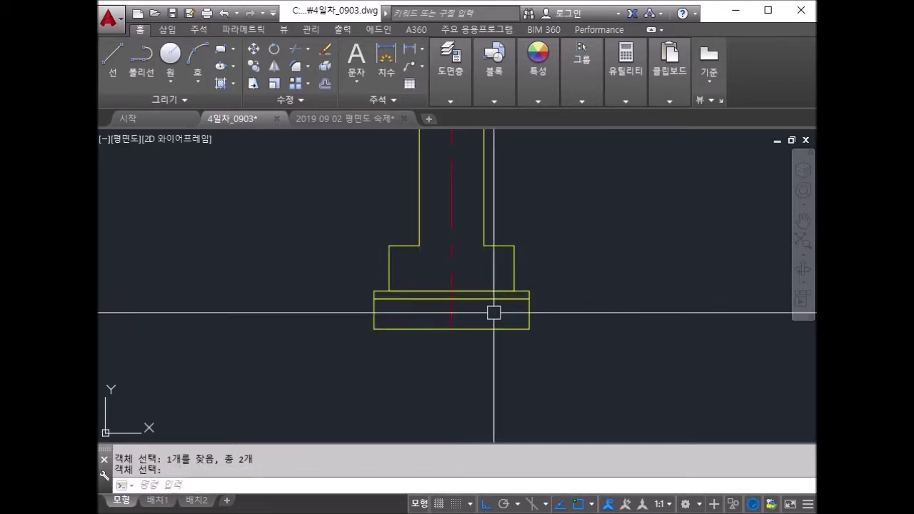
pyautogui.scroll(-2, 507, 301)
pyautogui.scroll(-2, 521, 298)
pyautogui.scroll(-2, 504, 321)
pyautogui.scroll(-3, 469, 353)
pyautogui.scroll(2, 469, 259)
pyautogui.scroll(3, 469, 259)
pyautogui.scroll(2, 473, 247)
pyautogui.scroll(1, 474, 266)
pyautogui.scroll(3, 556, 247)
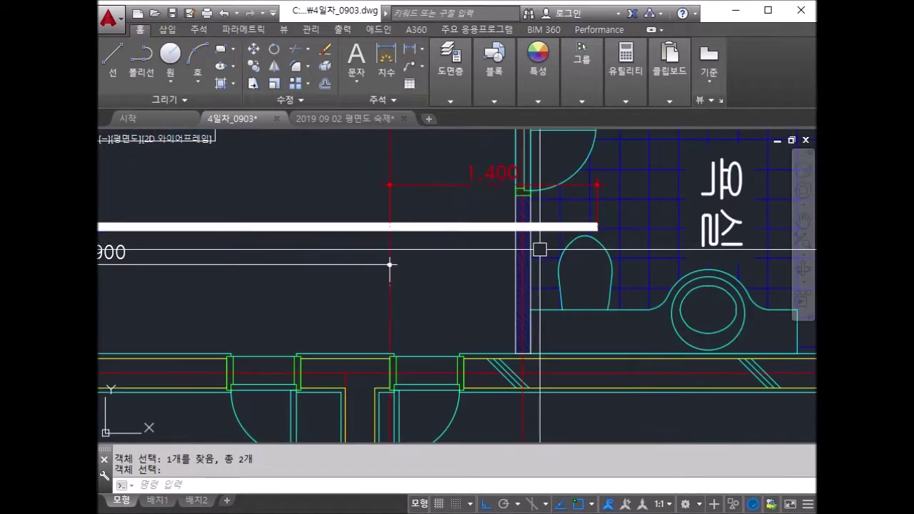
pyautogui.scroll(-2, 443, 275)
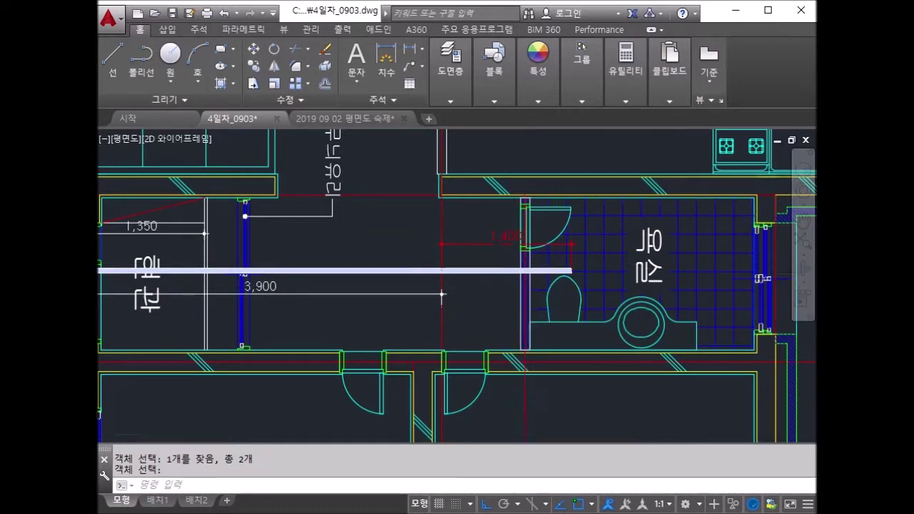
pyautogui.scroll(-5, 443, 294)
pyautogui.moveTo(527, 249); pyautogui.dragTo(520, 334, button='middle')
pyautogui.moveTo(507, 160); pyautogui.dragTo(491, 242, button='middle')
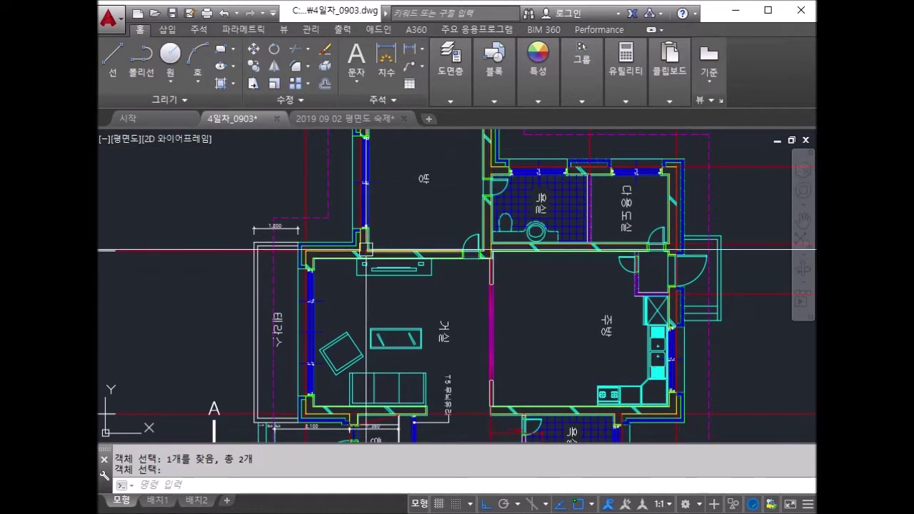
pyautogui.moveTo(325, 350)
pyautogui.mouseDown(button='middle')
pyautogui.moveTo(344, 346)
pyautogui.moveTo(461, 250)
pyautogui.mouseUp(button='middle')
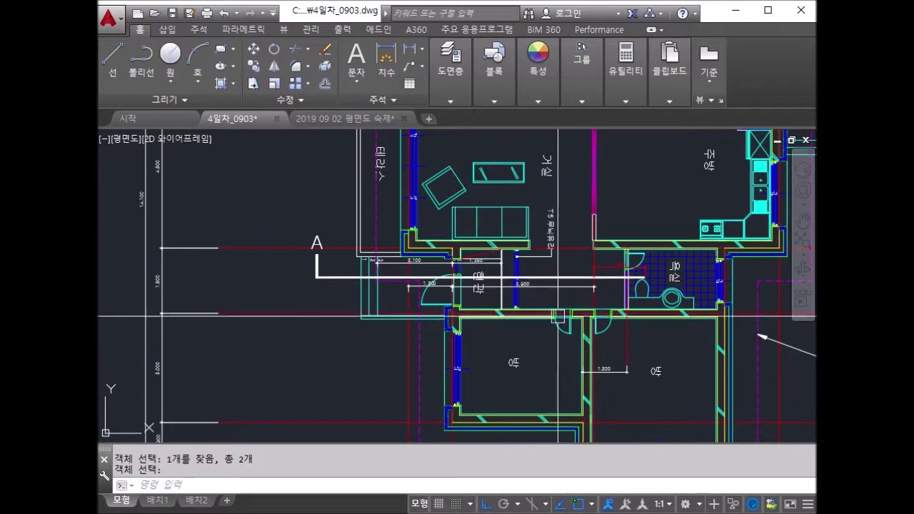
pyautogui.moveTo(571, 284); pyautogui.dragTo(554, 241, button='middle')
pyautogui.scroll(-2, 515, 214)
pyautogui.scroll(4, 489, 203)
pyautogui.moveTo(524, 197)
pyautogui.mouseDown(button='middle')
pyautogui.moveTo(607, 384)
pyautogui.moveTo(598, 86)
pyautogui.mouseUp(button='middle')
pyautogui.scroll(-2, 576, 296)
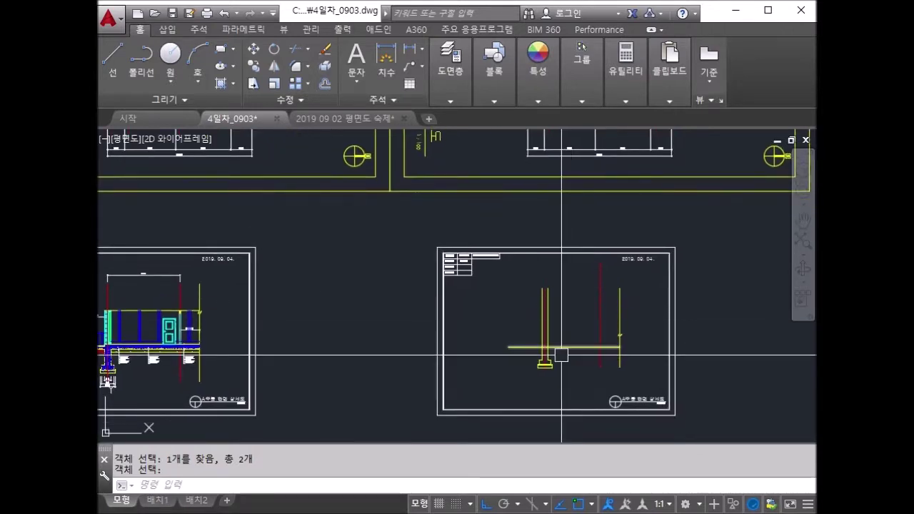
pyautogui.scroll(-3, 561, 355)
pyautogui.moveTo(561, 143); pyautogui.dragTo(562, 255, button='middle')
pyautogui.scroll(5, 558, 285)
pyautogui.moveTo(558, 408); pyautogui.dragTo(565, 314, button='middle')
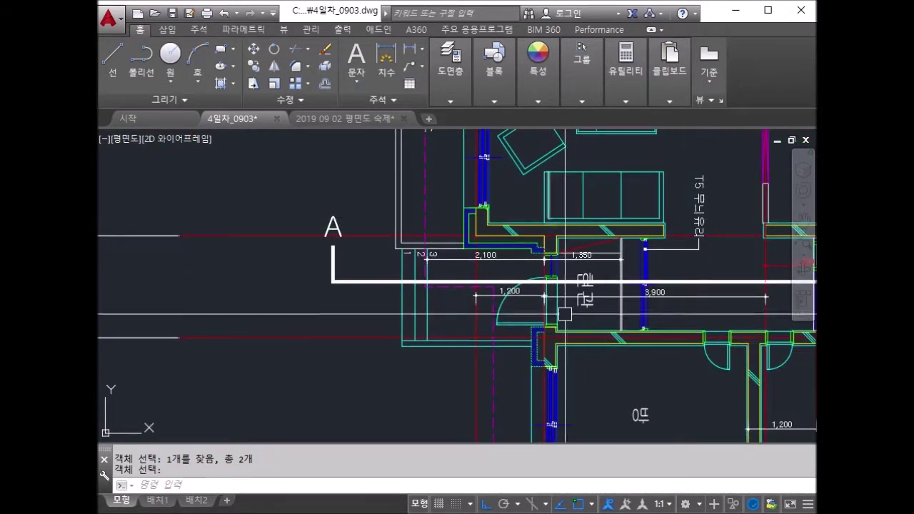
pyautogui.scroll(3, 411, 300)
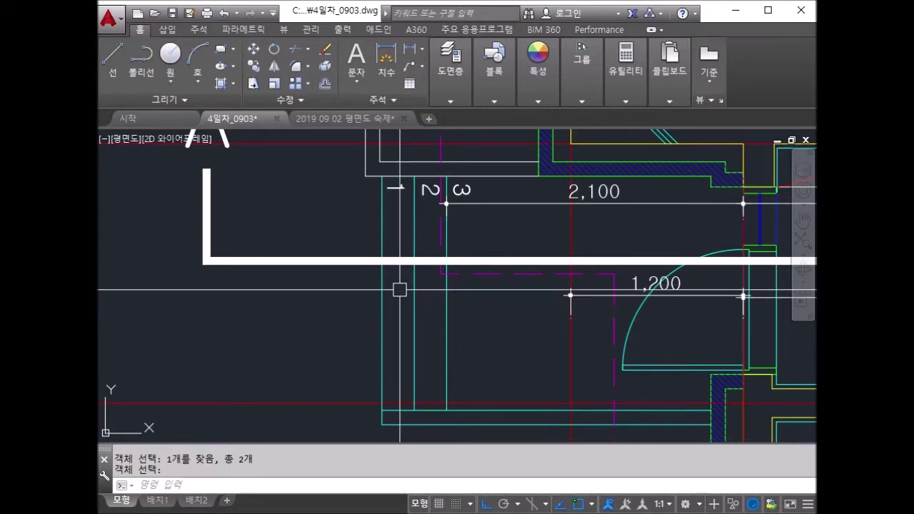
pyautogui.moveTo(660, 307); pyautogui.dragTo(496, 306, button='middle')
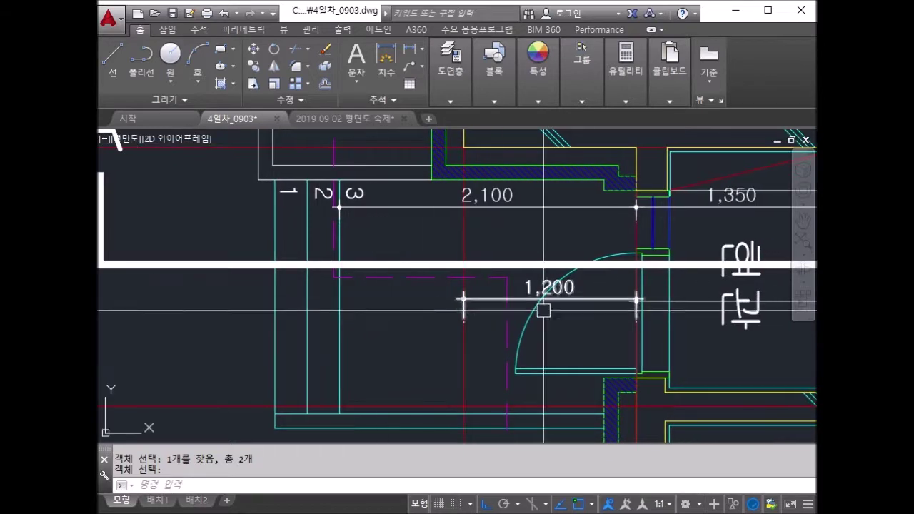
pyautogui.moveTo(785, 300); pyautogui.dragTo(360, 299, button='middle')
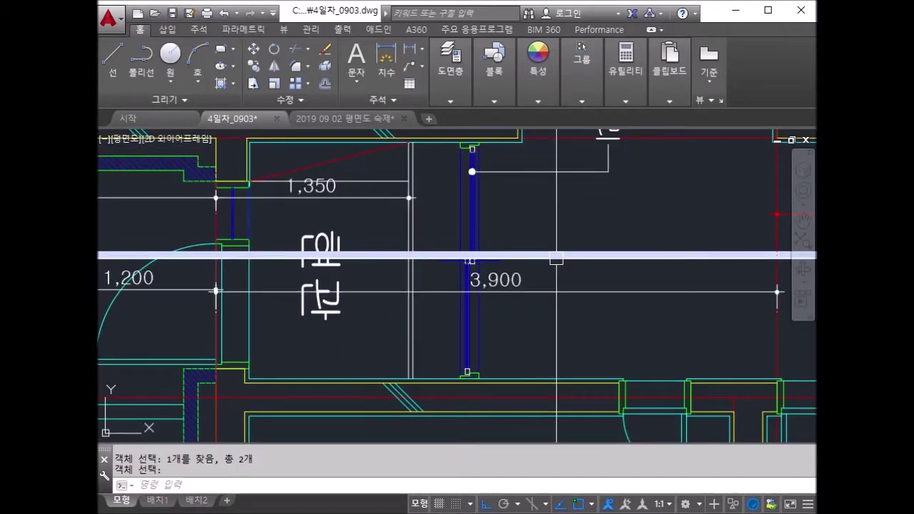
pyautogui.scroll(-2, 568, 255)
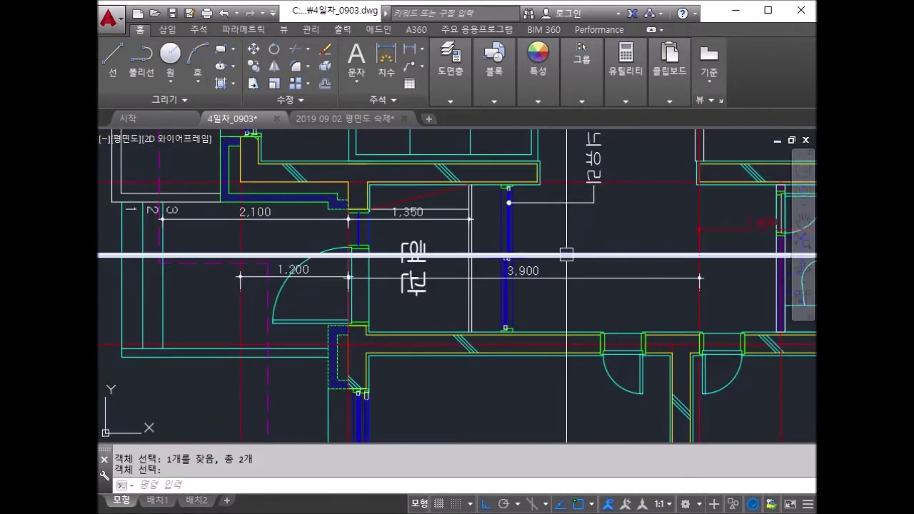
pyautogui.scroll(-3, 531, 265)
pyautogui.scroll(-3, 551, 204)
pyautogui.moveTo(551, 204); pyautogui.dragTo(568, 129, button='middle')
pyautogui.moveTo(579, 371); pyautogui.dragTo(585, 100, button='middle')
pyautogui.press('Escape')
# Offset the floor line 600 to create the slab line.
pyautogui.write('o')
pyautogui.press('space')
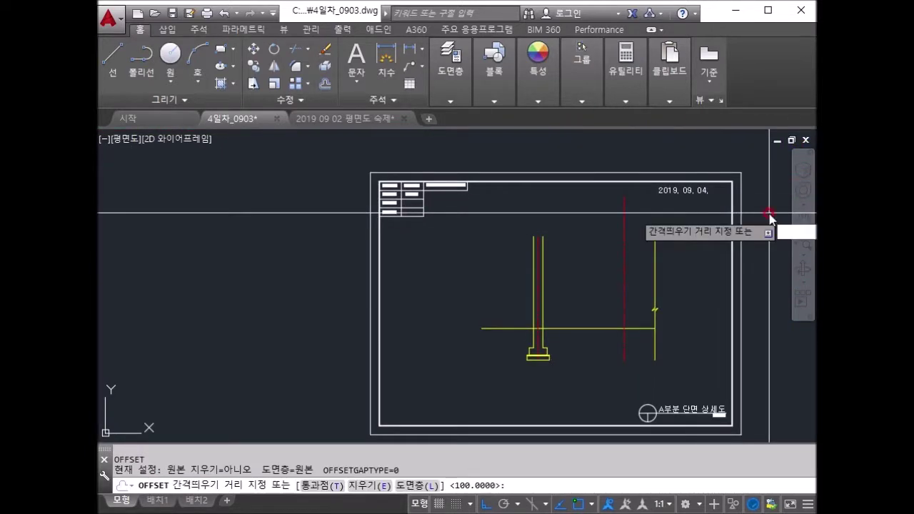
pyautogui.write('600')
pyautogui.press('space')
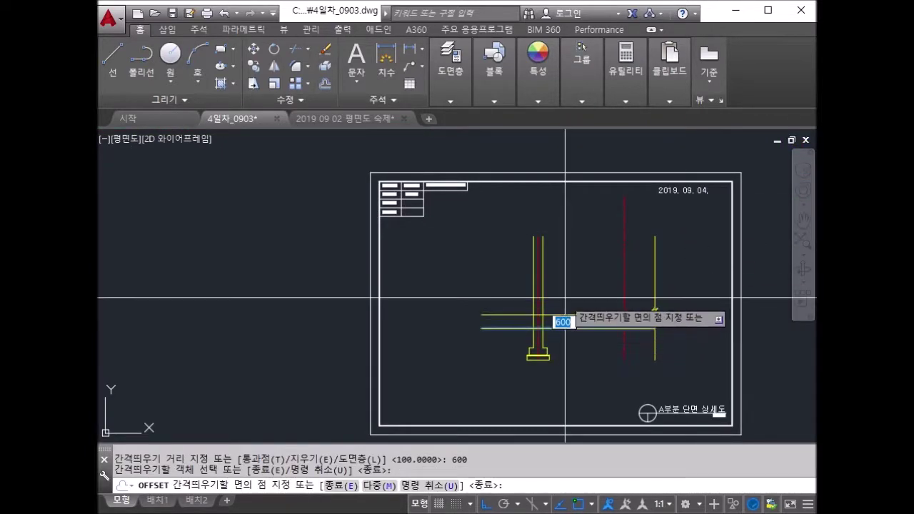
pyautogui.scroll(4, 563, 321)
pyautogui.press('Escape')
# Trim the column lines at the slab, then check the floor plan and return to the section.
pyautogui.press('space')
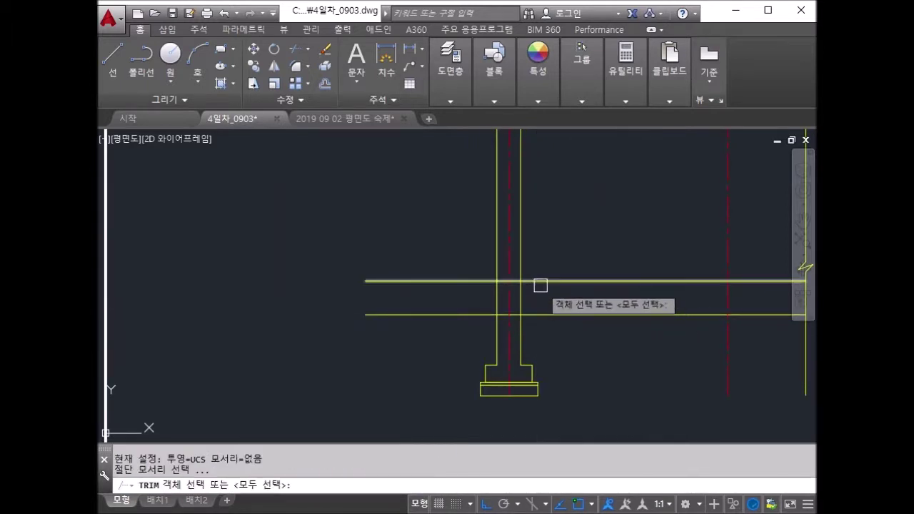
pyautogui.press('space')
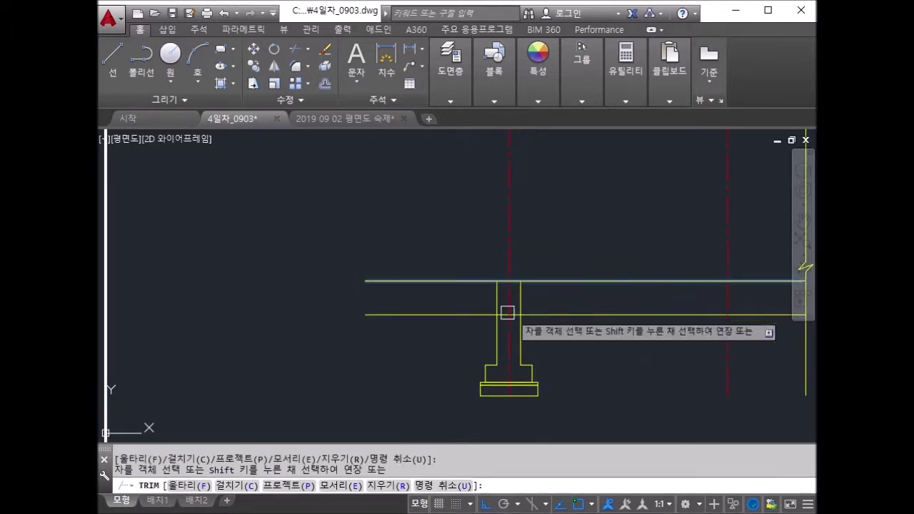
pyautogui.scroll(-5, 545, 280)
pyautogui.moveTo(545, 281); pyautogui.dragTo(513, 232, button='middle')
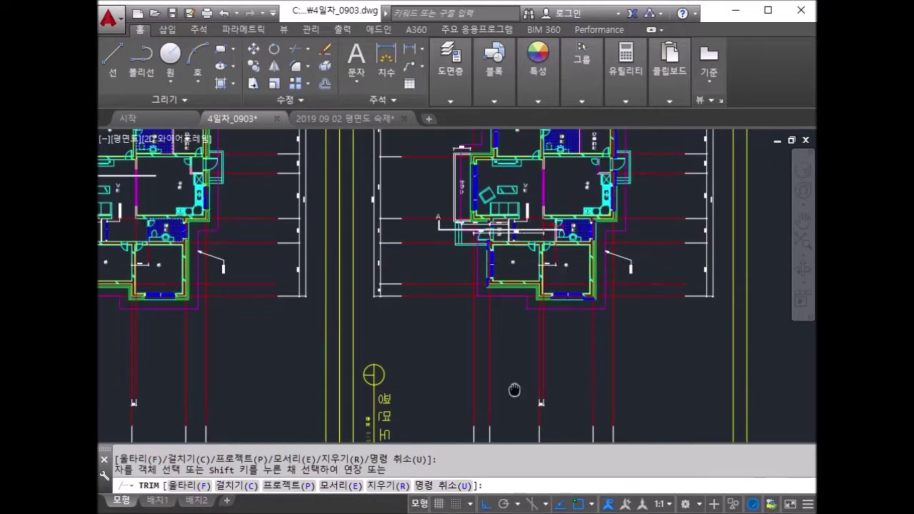
pyautogui.scroll(4, 513, 232)
pyautogui.scroll(4, 510, 230)
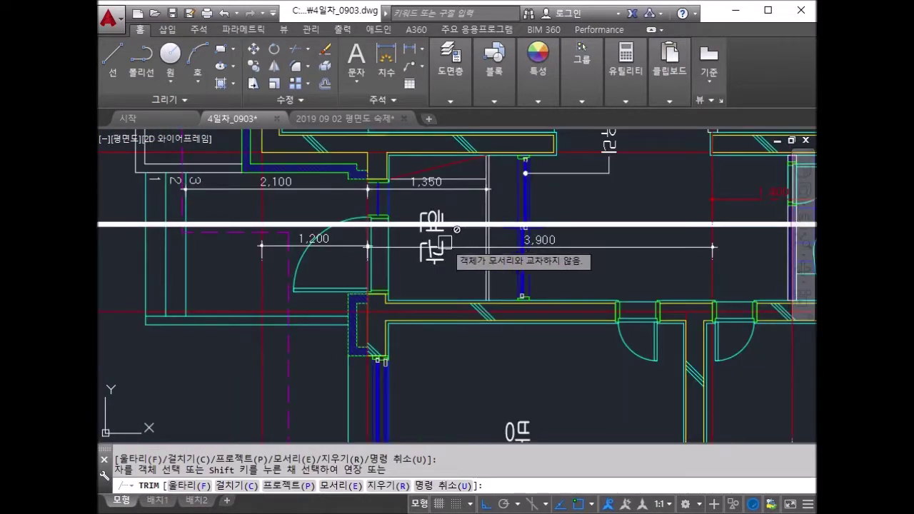
pyautogui.scroll(3, 445, 242)
pyautogui.scroll(2, 482, 250)
pyautogui.scroll(-5, 305, 214)
pyautogui.moveTo(543, 253); pyautogui.dragTo(548, 203, button='middle')
pyautogui.scroll(6, 542, 235)
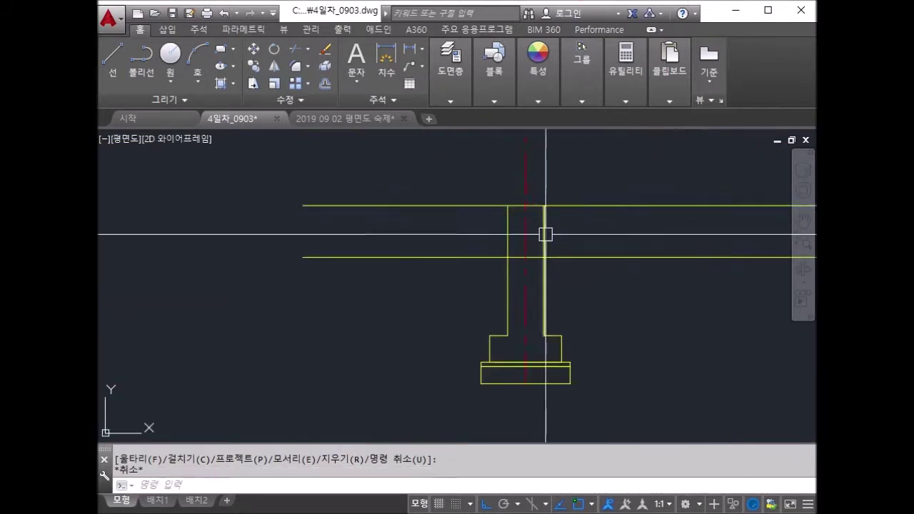
# Offset the centerline by 1350 to create a new centerline.
pyautogui.press('Escape')
pyautogui.press('Escape')
pyautogui.press('Return')
pyautogui.write('1350')
pyautogui.press('Return')
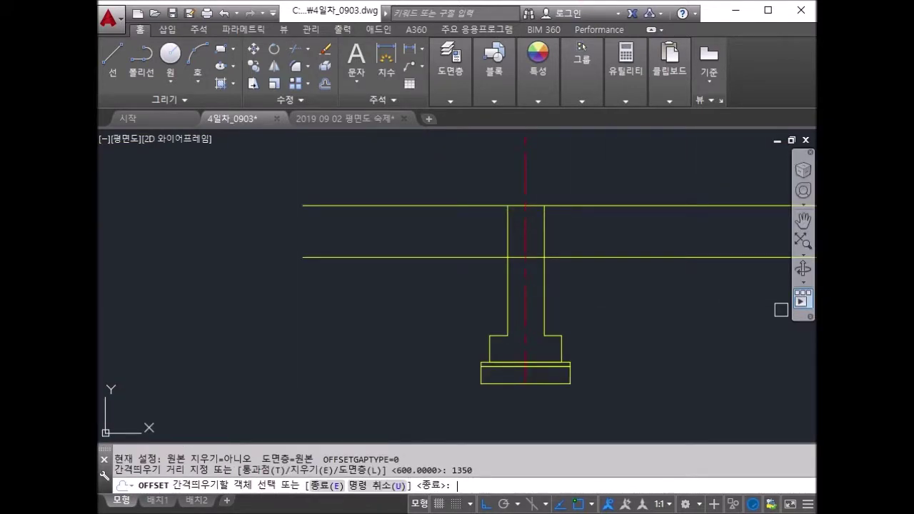
pyautogui.click(526, 187)
pyautogui.click(542, 190)
pyautogui.moveTo(565, 255); pyautogui.dragTo(618, 292, button='middle')
pyautogui.press('Escape')
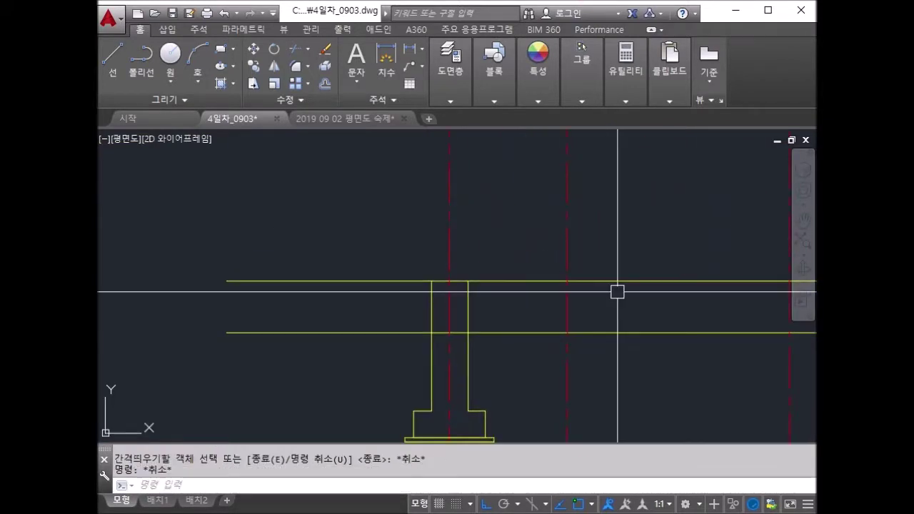
pyautogui.write('TR')
# Trim the top line back to the new centerline and match it to the yellow line's style.
pyautogui.press('Return')
pyautogui.press('Return')
pyautogui.click(557, 281)
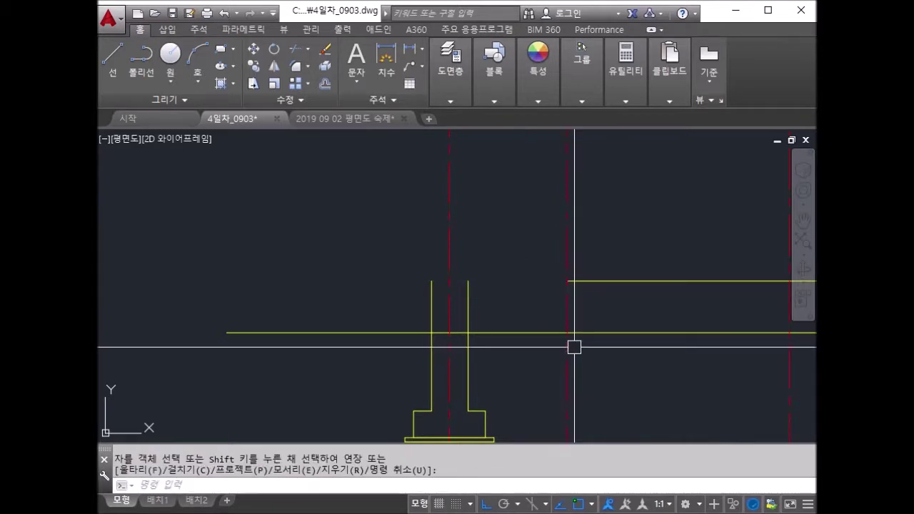
pyautogui.press('Escape')
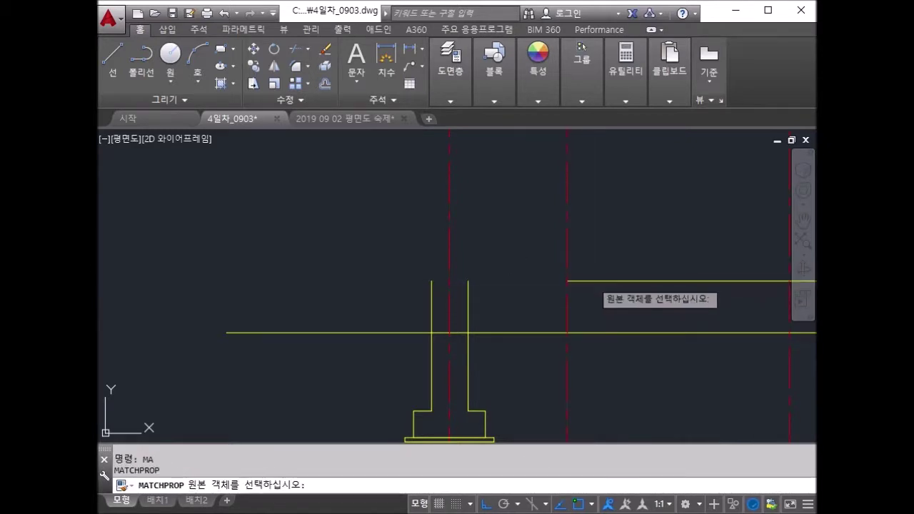
pyautogui.click(592, 280)
pyautogui.click(566, 316)
pyautogui.press('Return')
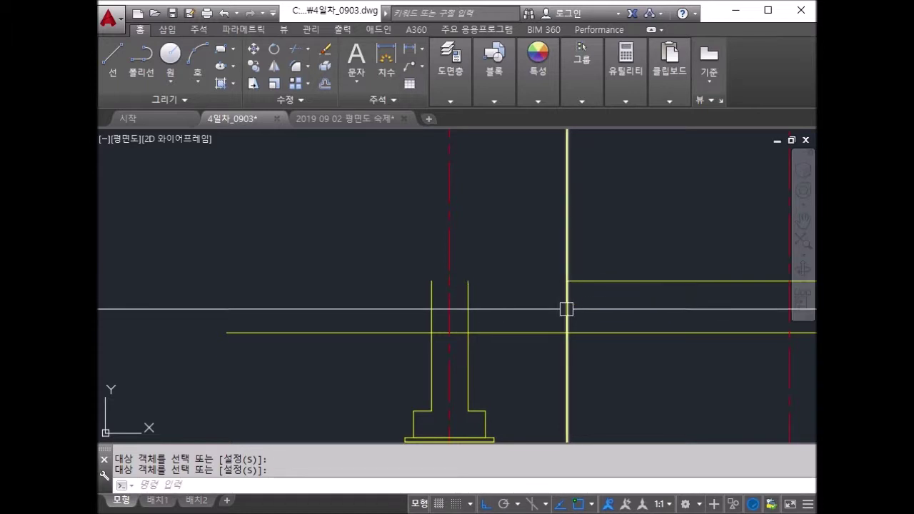
pyautogui.press('Escape')
pyautogui.press('Escape')
# Offset the horizontal line 450 upward to add the floor line.
pyautogui.write('ㅇ')
pyautogui.write('450')
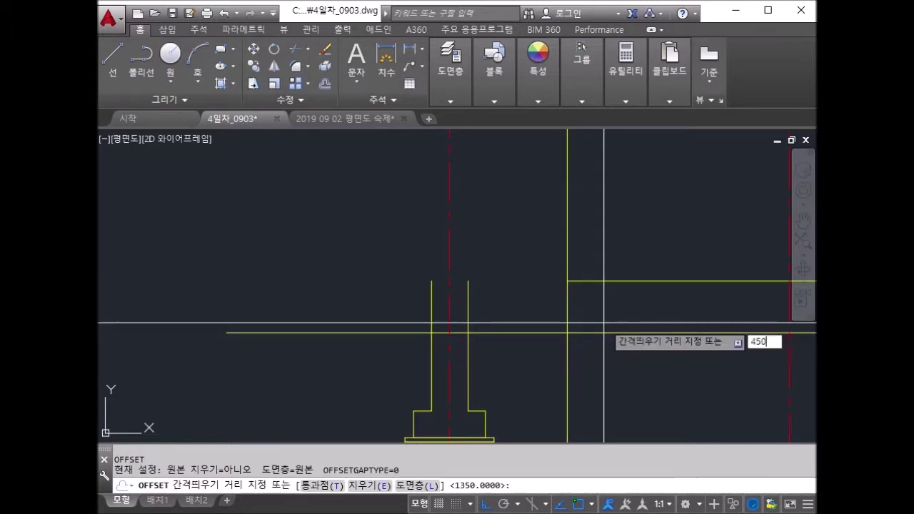
pyautogui.press('Return')
pyautogui.click(493, 333)
pyautogui.click(527, 327)
pyautogui.scroll(2, 497, 283)
pyautogui.press('Escape')
# Trim the column line stub above the new floor line.
pyautogui.write('tr')
pyautogui.press('Return')
pyautogui.click(462, 289)
pyautogui.press('Return')
pyautogui.click(395, 279)
pyautogui.press('Return')
pyautogui.press('Return')
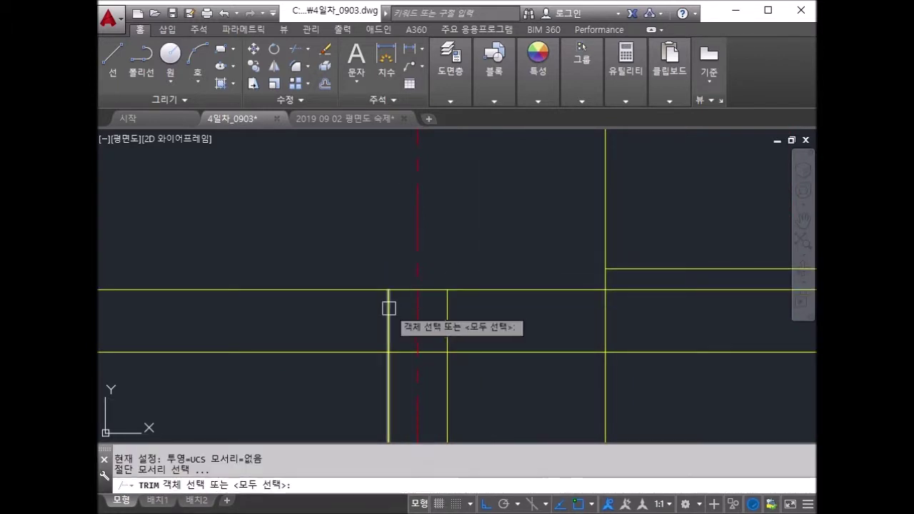
# Trim away the lower line to the right of the column.
pyautogui.scroll(-2, 493, 327)
pyautogui.press('Escape')
pyautogui.press('Return')
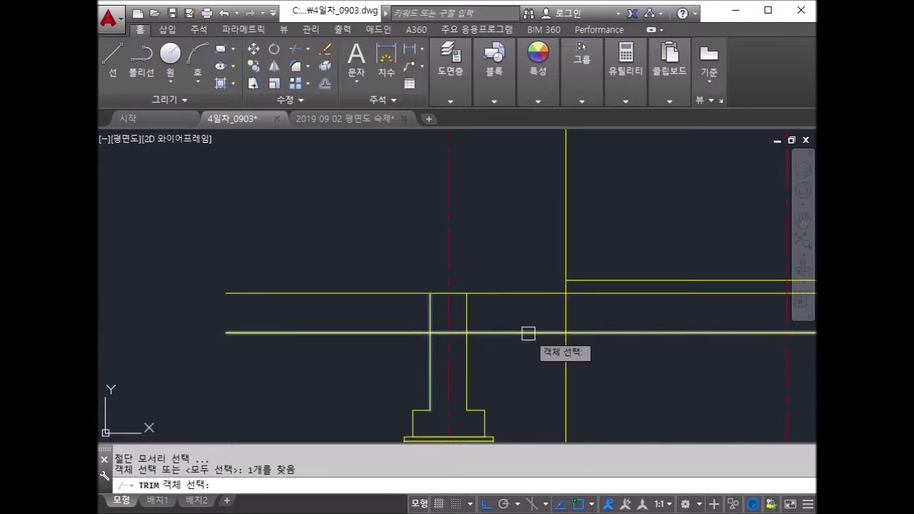
pyautogui.press('Return')
pyautogui.click(528, 333)
pyautogui.press('Escape')
pyautogui.press('Escape')
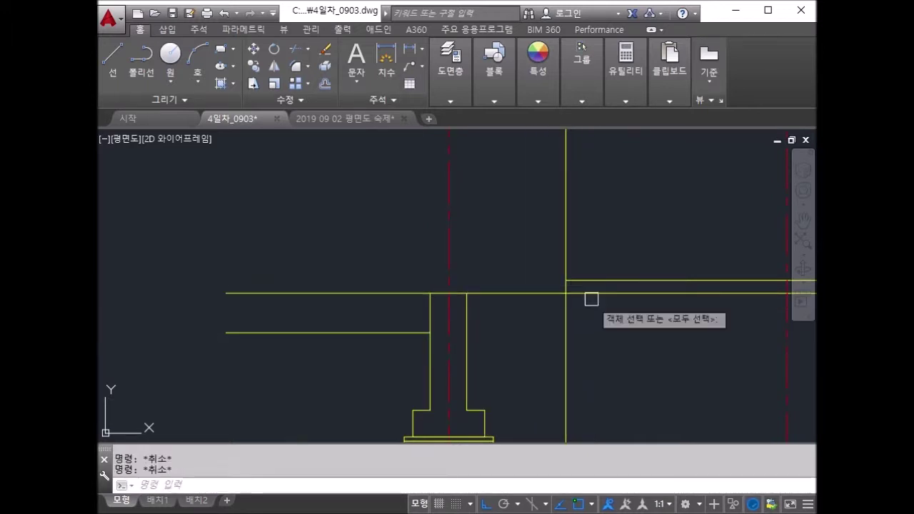
# Pick the upper floor line as a cutting edge, then cancel the trim.
pyautogui.click(592, 298)
pyautogui.press('Return')
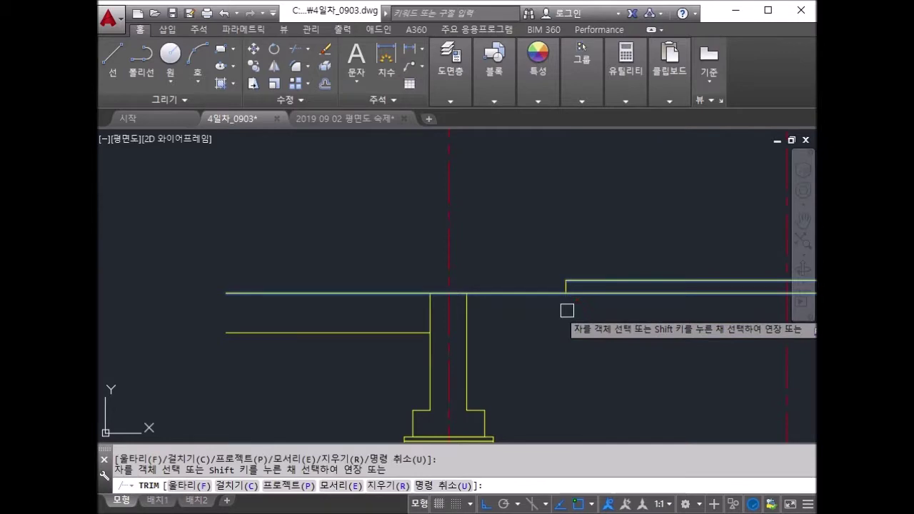
pyautogui.scroll(-2, 596, 292)
pyautogui.scroll(1, 540, 302)
pyautogui.scroll(1, 529, 293)
pyautogui.scroll(-2, 528, 292)
pyautogui.scroll(-2, 464, 297)
pyautogui.scroll(2, 418, 266)
pyautogui.press('Escape')
pyautogui.press('Escape')
# Start a COPY and window-select the ground hatch.
pyautogui.write('CO')
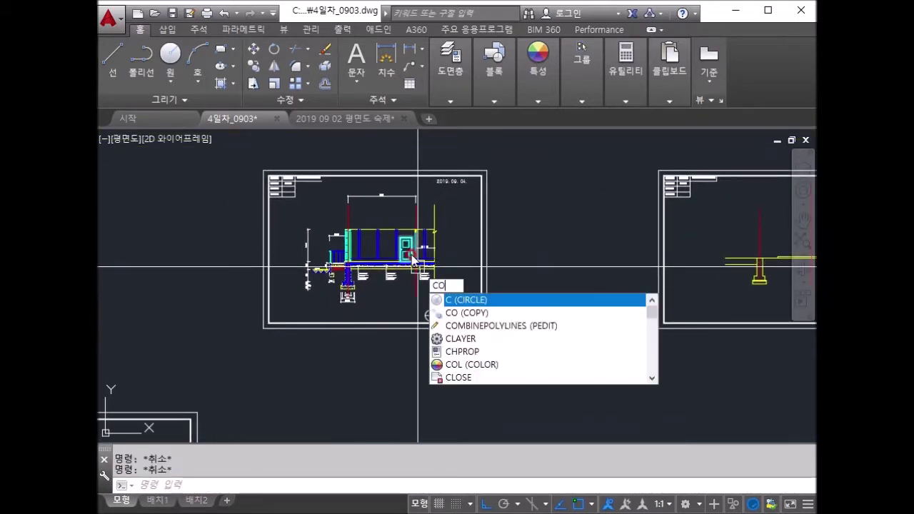
pyautogui.press('Return')
pyautogui.scroll(3, 335, 283)
pyautogui.scroll(2, 314, 271)
pyautogui.click(282, 260)
pyautogui.click(135, 215)
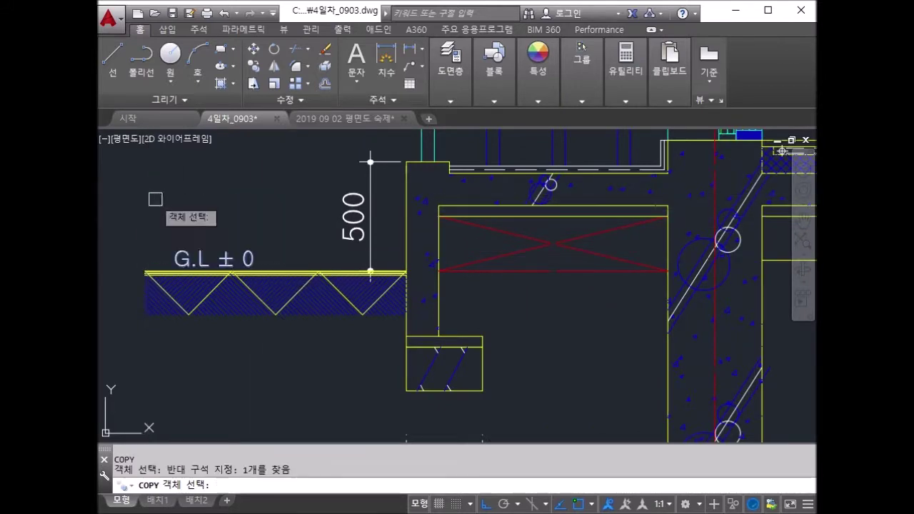
# Copy the ground hatch onto the G.L line of the new section.
pyautogui.click(331, 352)
pyautogui.click(225, 241)
pyautogui.press('Return')
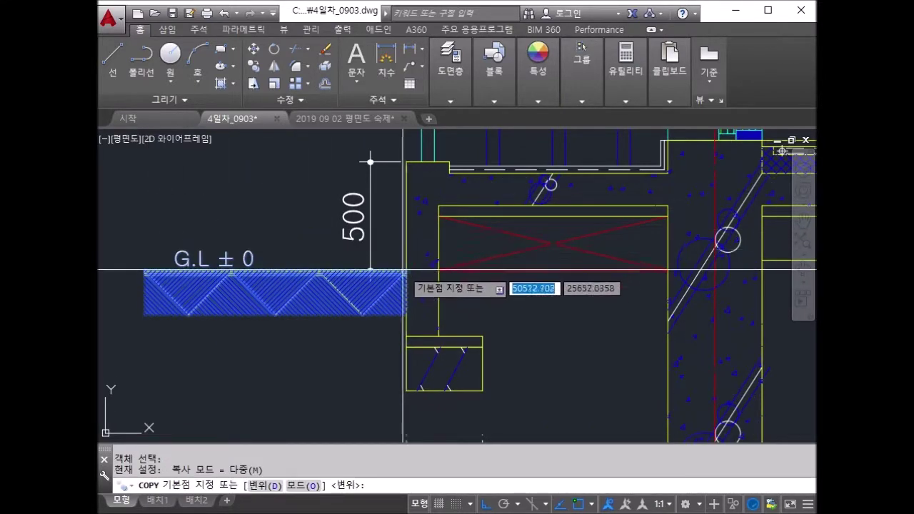
pyautogui.scroll(2, 405, 271)
pyautogui.click(378, 265)
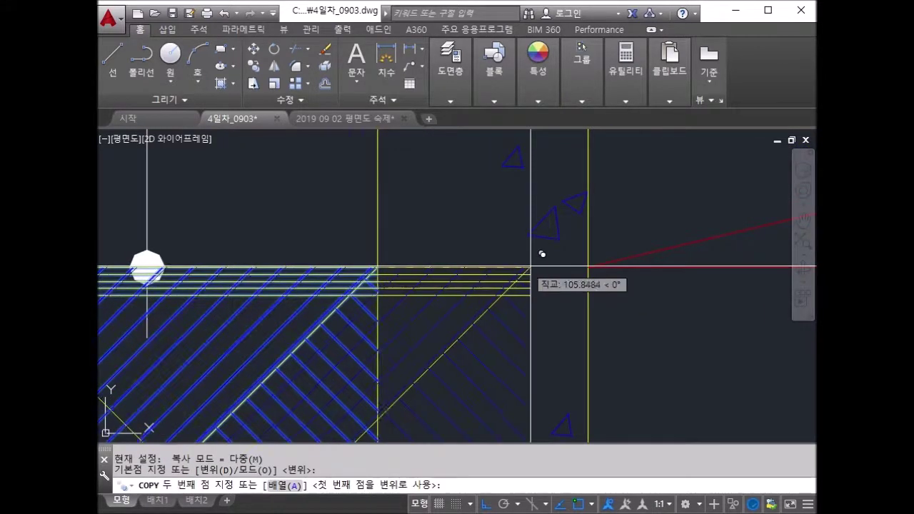
pyautogui.scroll(-4, 564, 286)
pyautogui.scroll(-2, 575, 300)
pyautogui.moveTo(617, 265); pyautogui.dragTo(608, 307, button='middle')
pyautogui.scroll(-5, 529, 338)
pyautogui.scroll(5, 529, 338)
pyautogui.scroll(2, 729, 308)
pyautogui.moveTo(729, 308)
pyautogui.mouseDown(button='middle')
pyautogui.moveTo(281, 323)
pyautogui.moveTo(323, 321)
pyautogui.mouseUp(button='middle')
pyautogui.click(598, 314)
pyautogui.press('Return')
pyautogui.press('Escape')
pyautogui.press('Escape')
# Copy the G.L ± 0 label to a spot above the raised floor.
pyautogui.scroll(5, 188, 323)
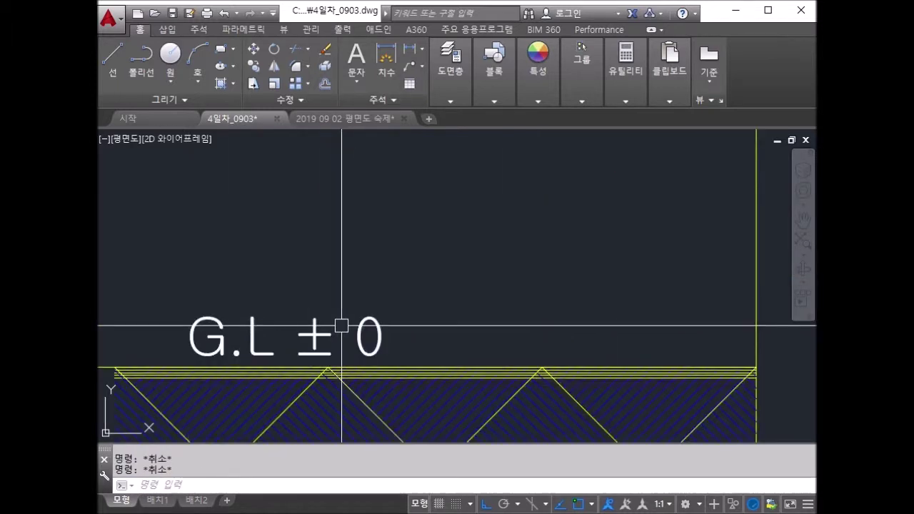
pyautogui.write('Co')
pyautogui.press('Return')
pyautogui.click(425, 343)
pyautogui.click(164, 304)
pyautogui.press('Return')
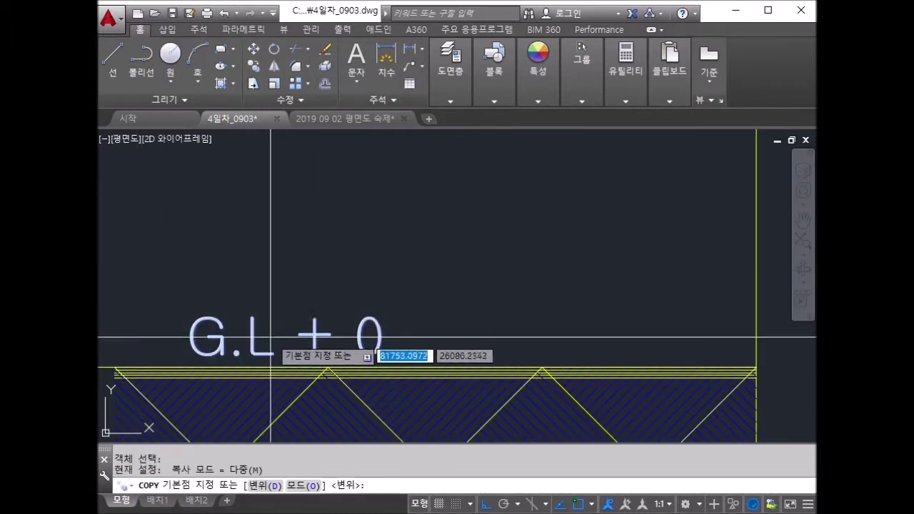
pyautogui.click(283, 335)
pyautogui.scroll(-2, 394, 267)
pyautogui.press('F8')
pyautogui.scroll(-2, 388, 302)
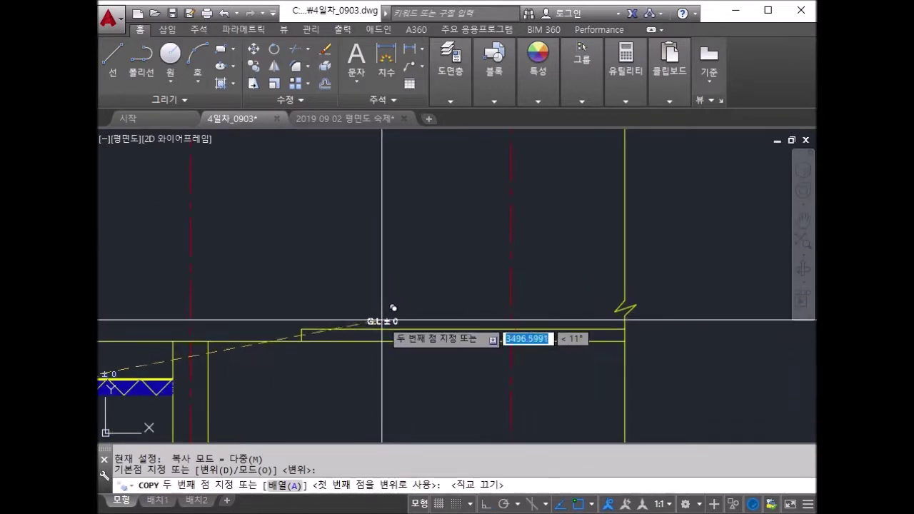
pyautogui.click(331, 315)
pyautogui.press('Return')
# Edit the copied label to read F.L + 600.
pyautogui.doubleClick(299, 334)
pyautogui.write('F.L + 600')
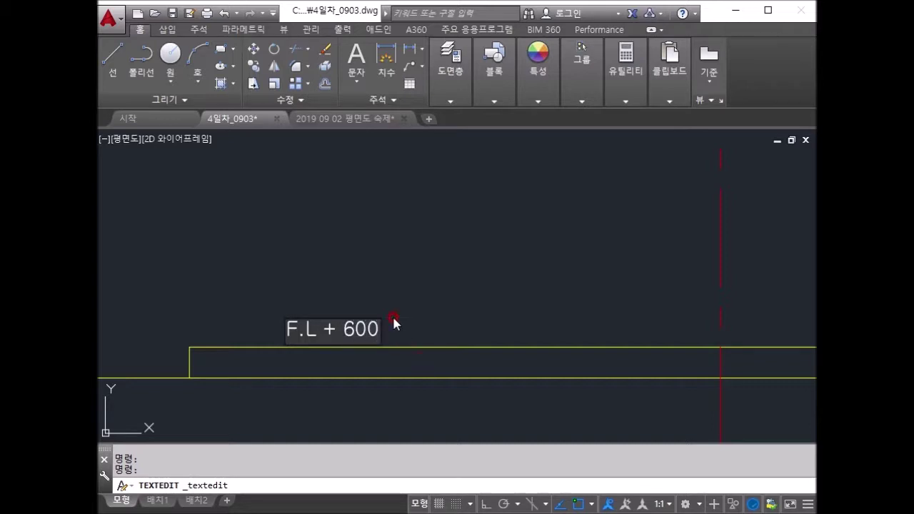
pyautogui.click(394, 323)
pyautogui.scroll(-3, 427, 292)
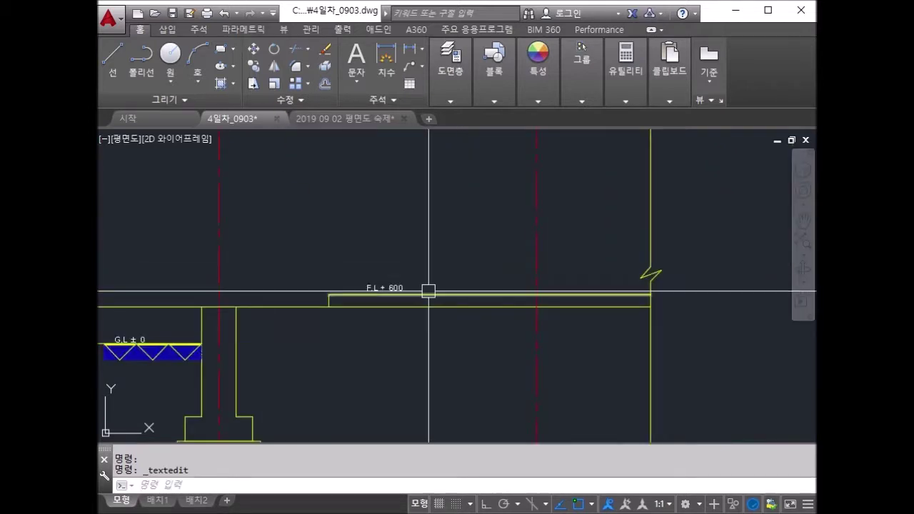
pyautogui.scroll(2, 603, 267)
pyautogui.scroll(-3, 486, 295)
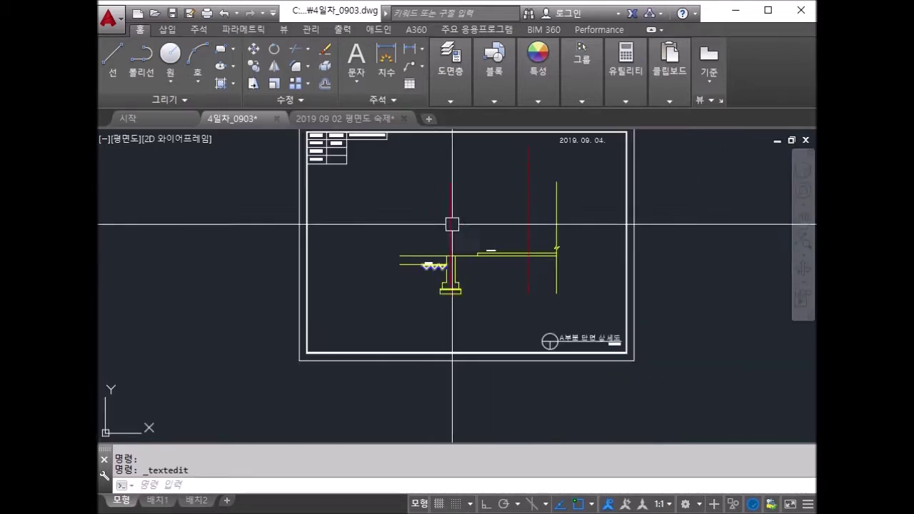
pyautogui.scroll(2, 435, 206)
pyautogui.scroll(2, 434, 208)
pyautogui.scroll(3, 434, 207)
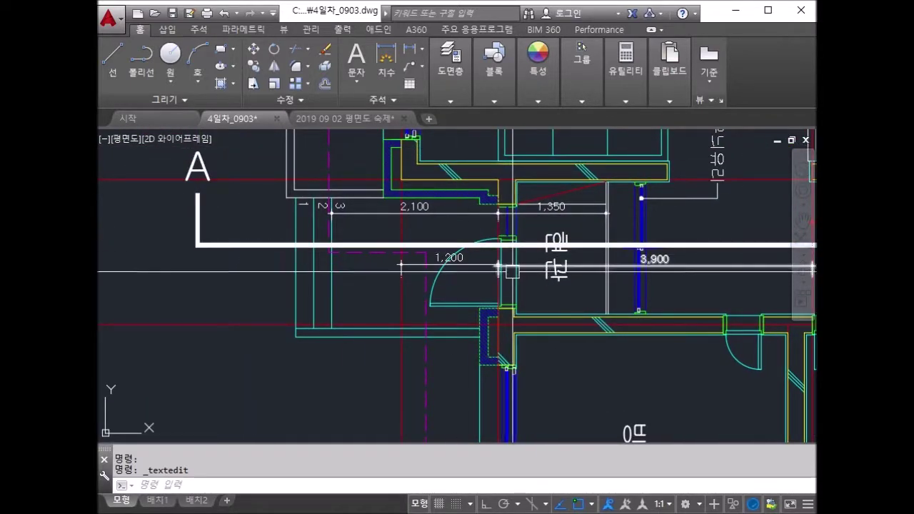
pyautogui.scroll(2, 482, 229)
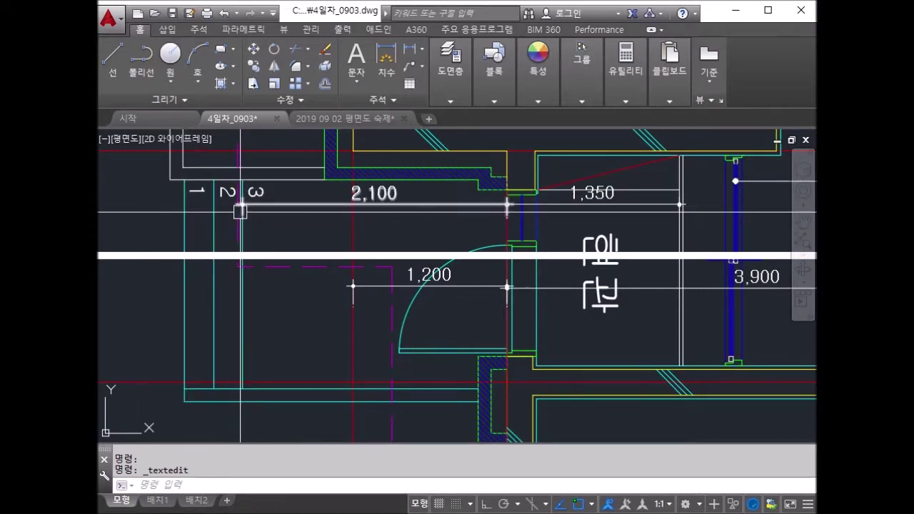
pyautogui.press('Escape')
pyautogui.scroll(-3, 240, 211)
pyautogui.scroll(-3, 321, 286)
pyautogui.scroll(-3, 393, 336)
pyautogui.scroll(4, 430, 353)
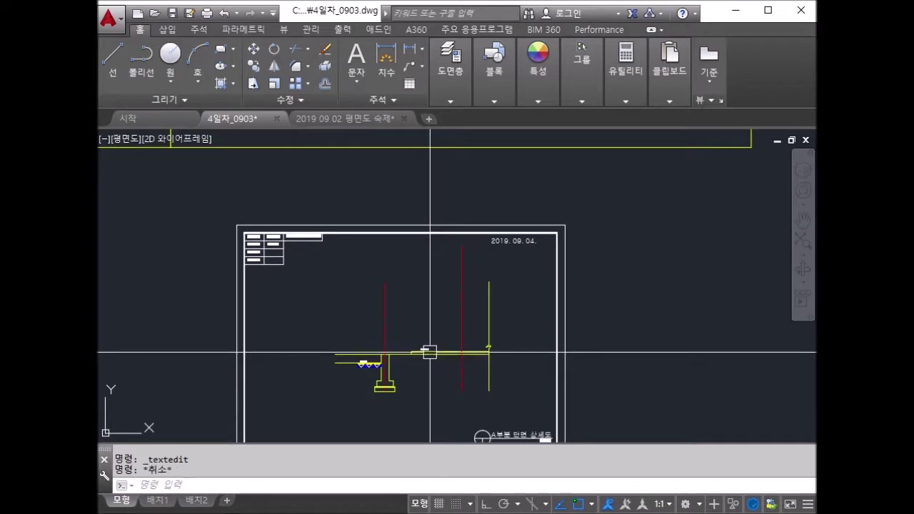
# Start an offset at 2100, then cancel it.
pyautogui.write('o')
pyautogui.press('Return')
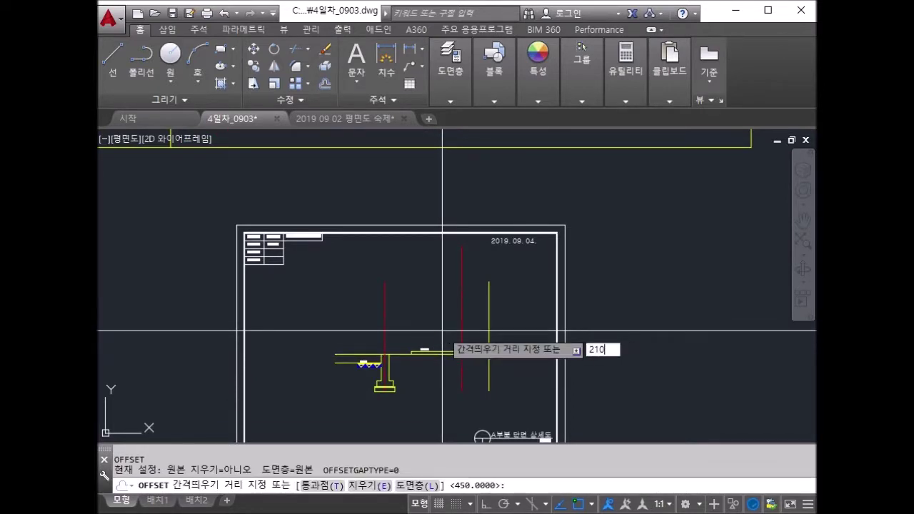
pyautogui.write('0')
pyautogui.press('Return')
pyautogui.press('Escape')
pyautogui.scroll(3, 364, 355)
pyautogui.scroll(2, 453, 291)
pyautogui.scroll(2, 508, 291)
# Window-select the left line ends for a stretch, then cancel the stretch.
pyautogui.write('s')
pyautogui.press('Return')
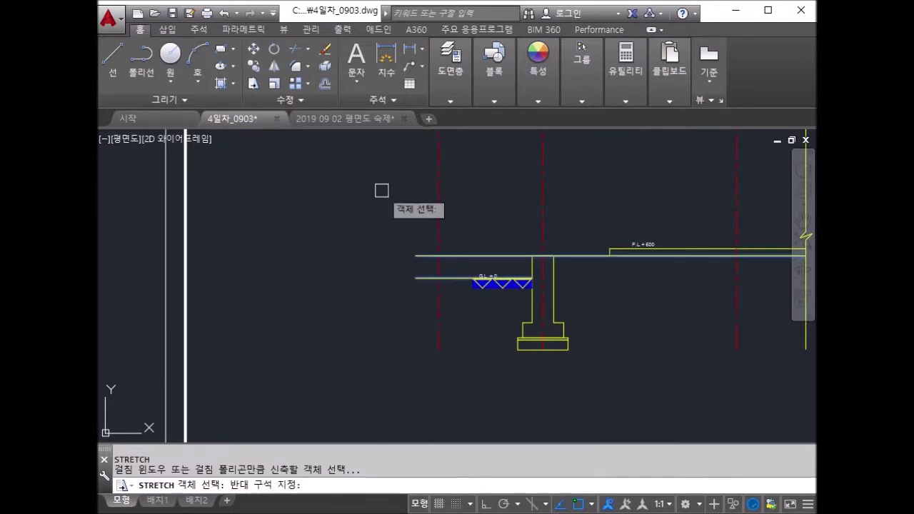
pyautogui.click(461, 289)
pyautogui.press('Return')
pyautogui.press('Escape')
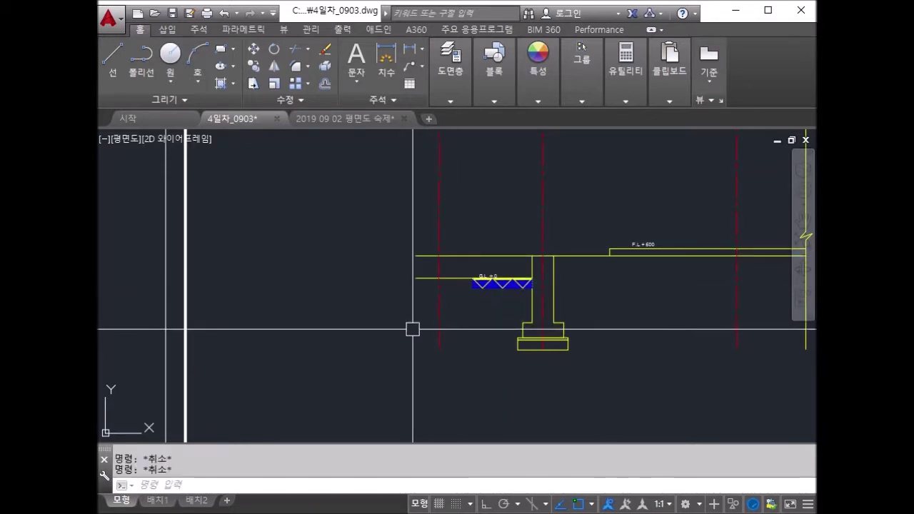
pyautogui.write('s')
pyautogui.press('Return')
pyautogui.click(423, 312)
pyautogui.click(384, 215)
pyautogui.press('Return')
pyautogui.click(372, 190)
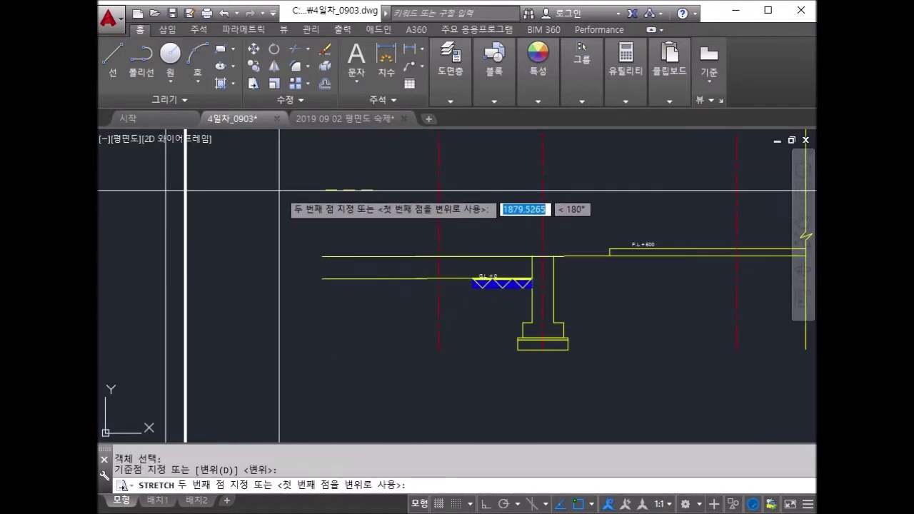
pyautogui.press('F8')
pyautogui.press('Escape')
pyautogui.press('Escape')
pyautogui.press('Escape')
# Match the red dashed centre line to a solid yellow line.
pyautogui.write('M')
pyautogui.click(458, 256)
pyautogui.click(438, 262)
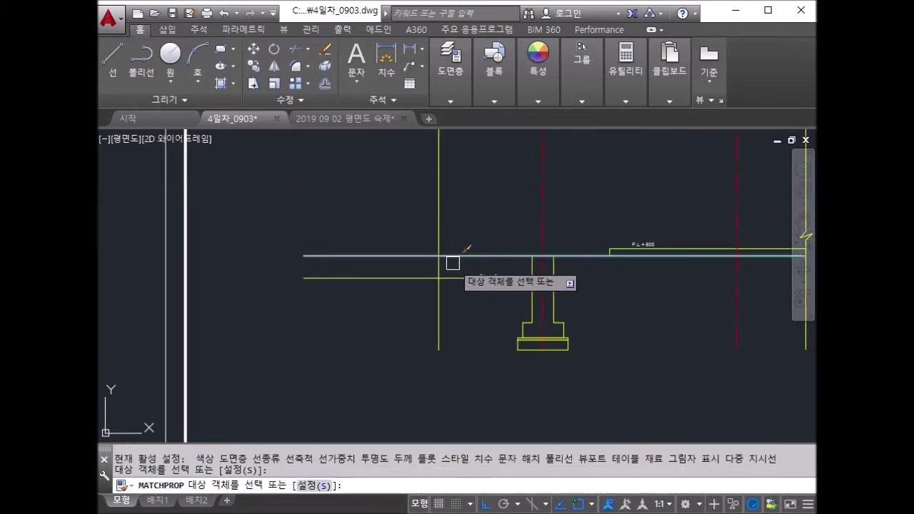
pyautogui.press('Escape')
pyautogui.press('Escape')
# Add two vertical lines 300 apart to the left of the wall.
pyautogui.press('Return')
pyautogui.write('3')
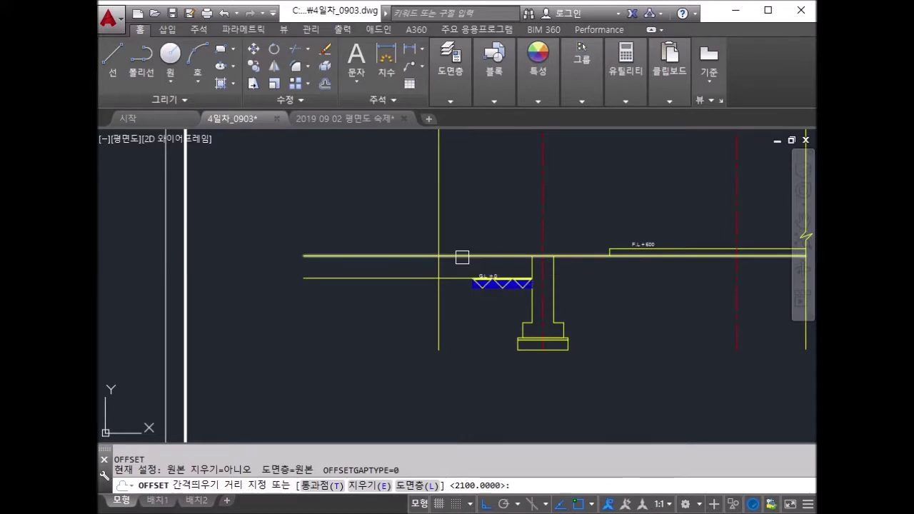
pyautogui.write('00')
pyautogui.press('Return')
pyautogui.scroll(2, 446, 244)
pyautogui.click(450, 272)
pyautogui.click(438, 275)
pyautogui.click(428, 276)
pyautogui.click(390, 273)
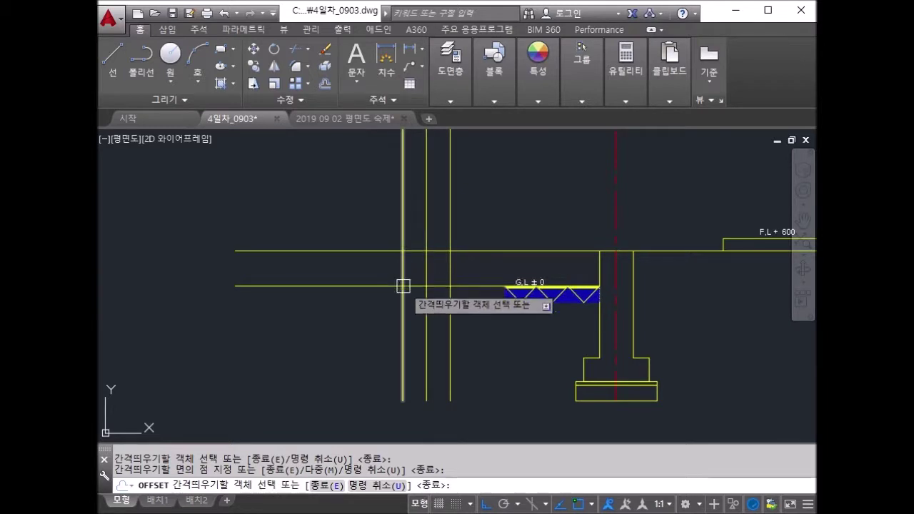
pyautogui.press('Escape')
# Offset the floor line 150 above, 150 below, and another 150 further down.
pyautogui.write('o')
pyautogui.press('Return')
pyautogui.write('150')
pyautogui.press('Return')
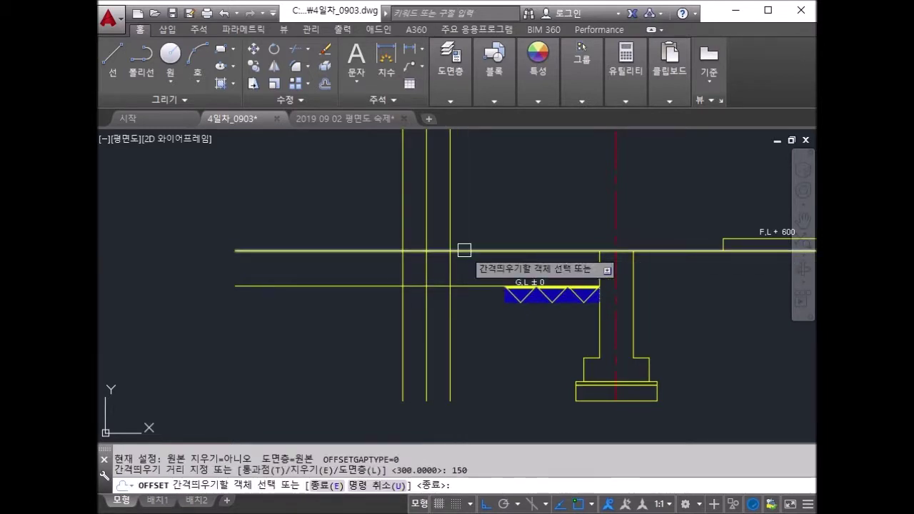
pyautogui.click(483, 250)
pyautogui.click(480, 241)
pyautogui.click(477, 251)
pyautogui.click(469, 259)
pyautogui.click(475, 262)
pyautogui.click(480, 293)
pyautogui.press('Escape')
pyautogui.press('Escape')
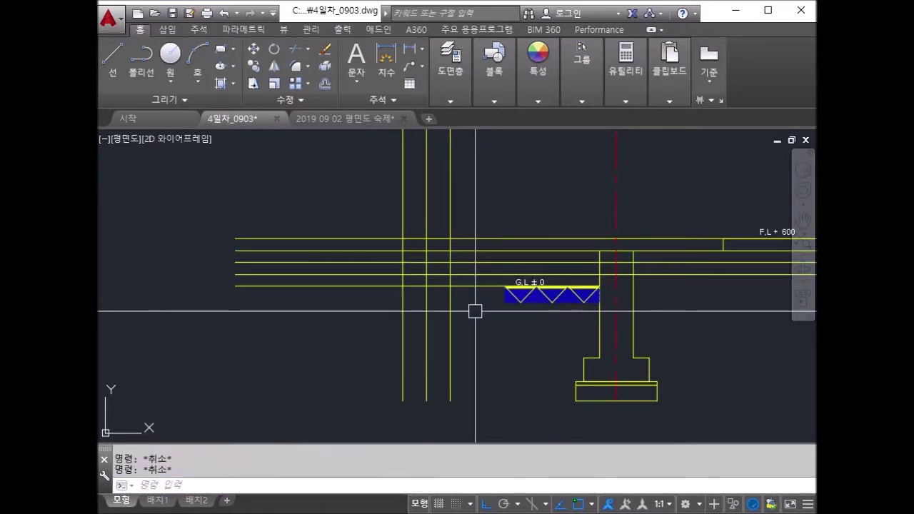
# Delete the unwanted upper offset line.
pyautogui.press('Return')
pyautogui.press('Escape')
pyautogui.press('Escape')
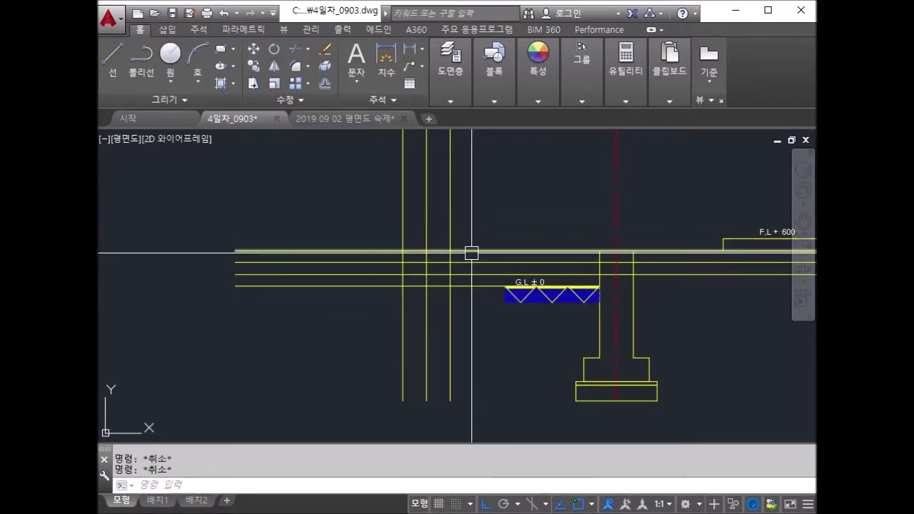
pyautogui.scroll(4, 470, 253)
pyautogui.write('f')
pyautogui.press('Return')
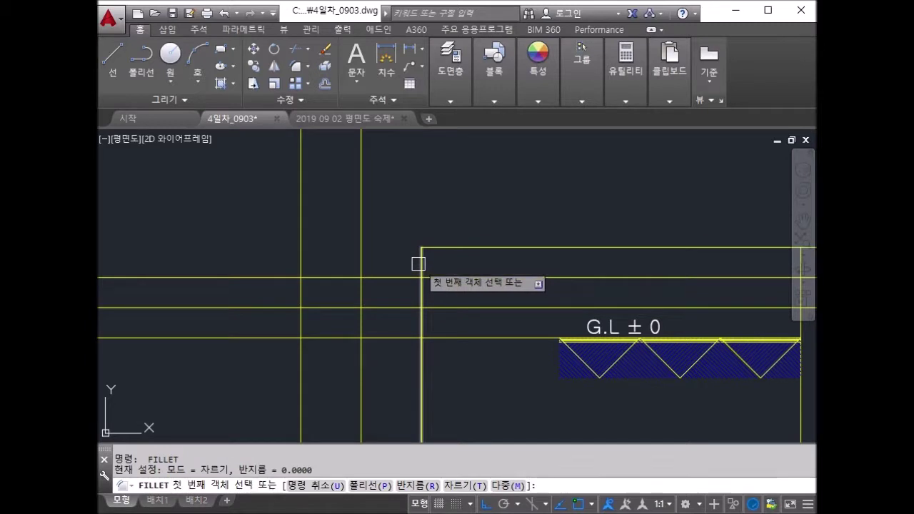
# Fillet the entrance step lines into four sharp step corners.
pyautogui.click(421, 266)
pyautogui.click(400, 277)
pyautogui.press('Return')
pyautogui.click(375, 277)
pyautogui.click(361, 294)
pyautogui.press('Return')
pyautogui.click(362, 300)
pyautogui.click(337, 308)
pyautogui.press('Return')
pyautogui.click(337, 308)
pyautogui.click(301, 321)
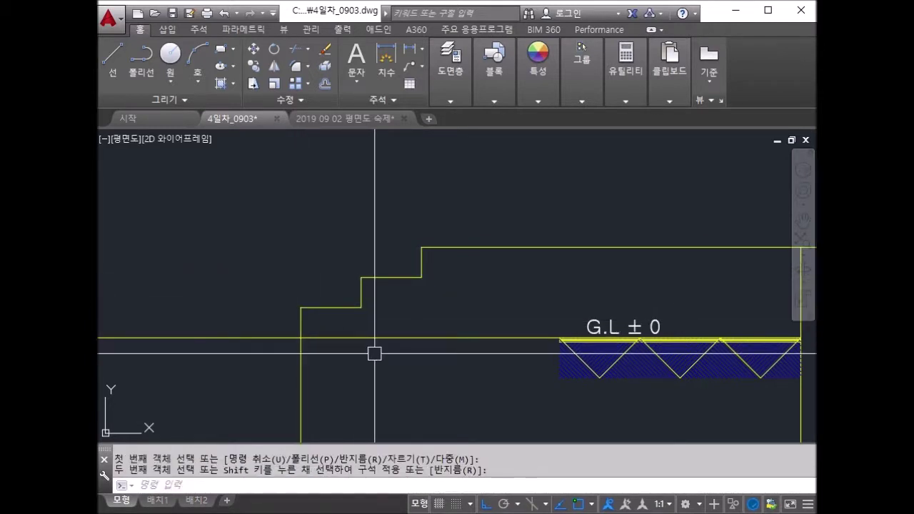
pyautogui.press('Escape')
pyautogui.press('Escape')
# Trim the leftover line to the right of the step.
pyautogui.write('tr')
pyautogui.press('Return')
pyautogui.press('Return')
pyautogui.click(368, 338)
pyautogui.moveTo(571, 340)
pyautogui.mouseDown(button='middle')
pyautogui.moveTo(519, 319)
pyautogui.moveTo(474, 285)
pyautogui.mouseUp(button='middle')
pyautogui.press('Escape')
pyautogui.press('Escape')
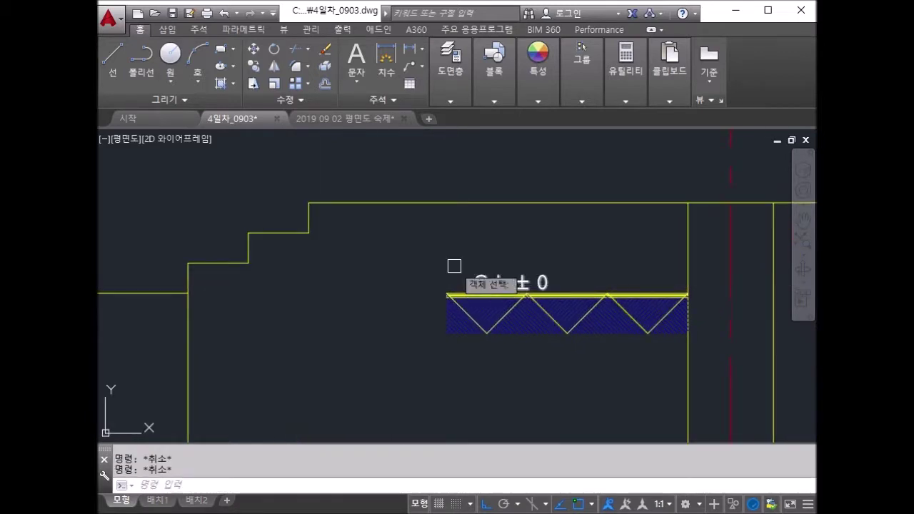
# Move the G.L ± 0 label and hatch block to the stair corner.
pyautogui.write('m')
pyautogui.press('Return')
pyautogui.click(421, 249)
pyautogui.click(704, 437)
pyautogui.press('Return')
pyautogui.click(687, 314)
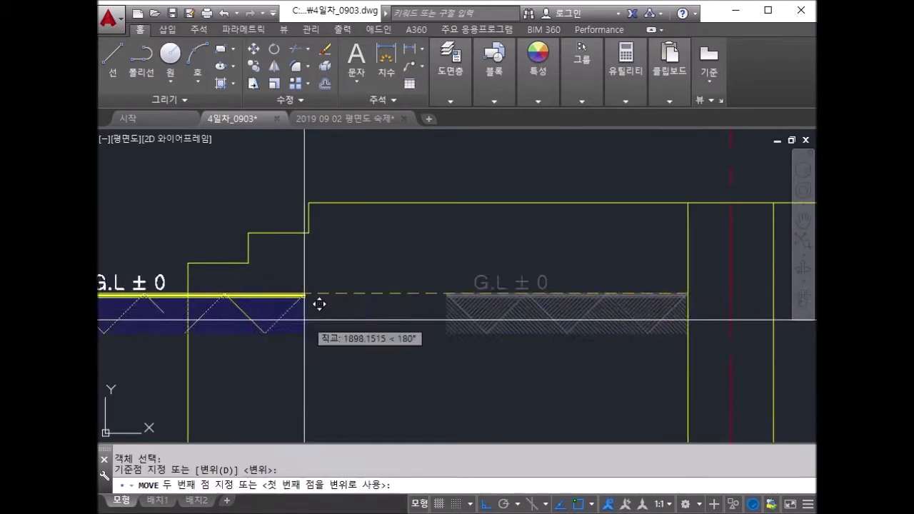
pyautogui.moveTo(325, 304); pyautogui.dragTo(606, 307, button='middle')
pyautogui.click(469, 295)
pyautogui.press('Return')
pyautogui.press('Escape')
pyautogui.press('Escape')
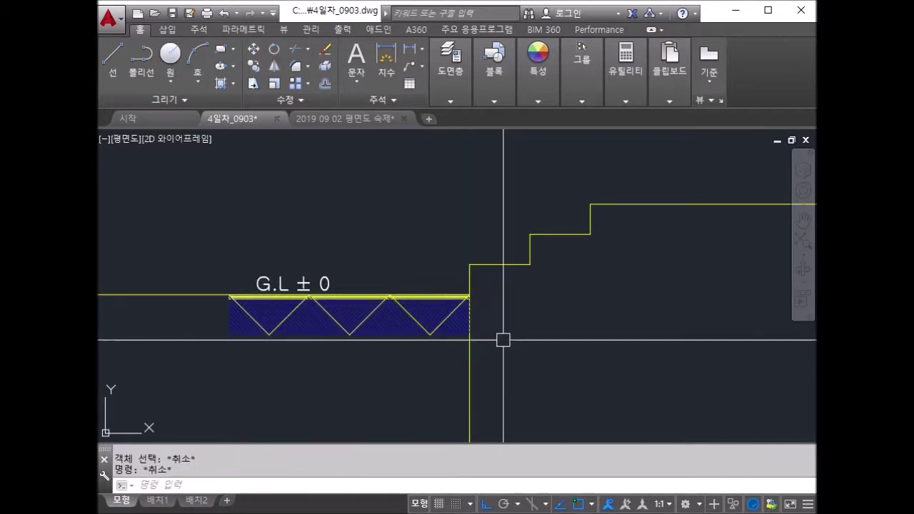
# Offset the top ledge line to a copy below it near the footing.
pyautogui.scroll(-2, 502, 344)
pyautogui.moveTo(503, 325); pyautogui.dragTo(456, 289, button='middle')
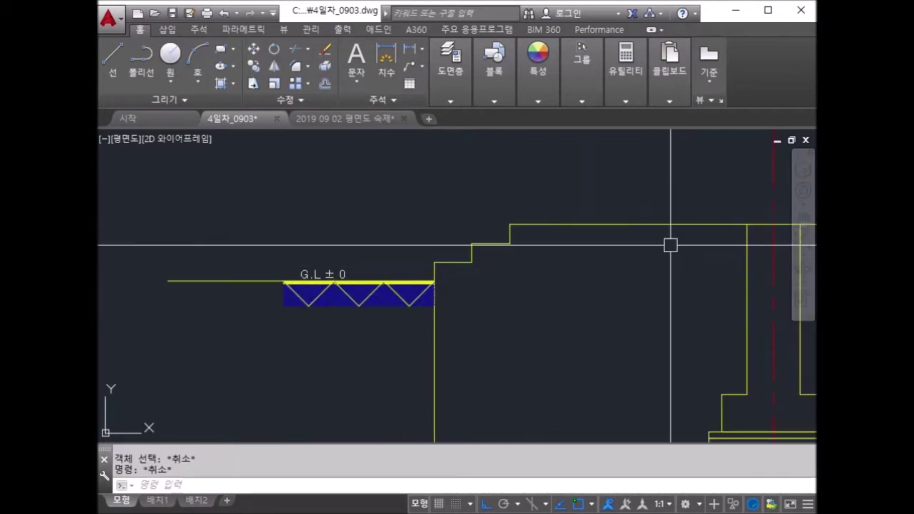
pyautogui.scroll(-2, 653, 237)
pyautogui.moveTo(652, 237); pyautogui.dragTo(455, 286, button='middle')
pyautogui.write('o')
pyautogui.press('Return')
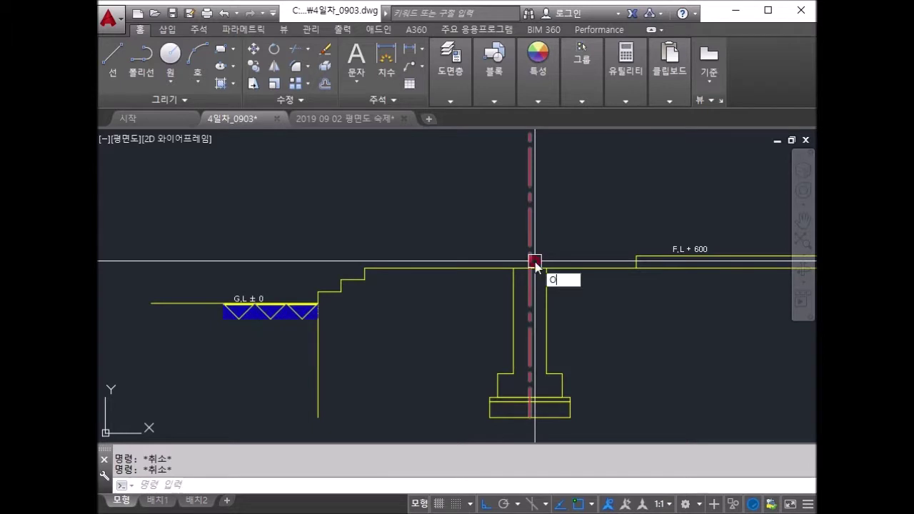
pyautogui.write('1')
pyautogui.click(461, 269)
pyautogui.click(473, 310)
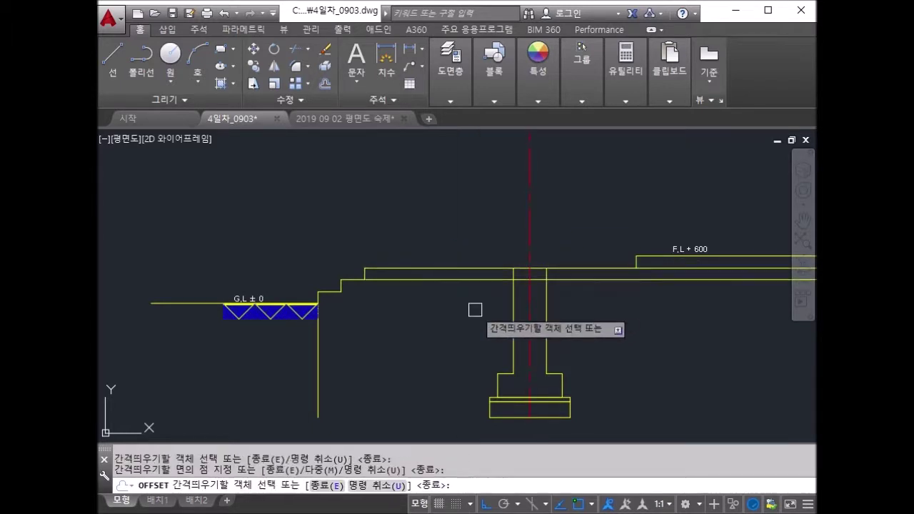
pyautogui.scroll(2, 347, 309)
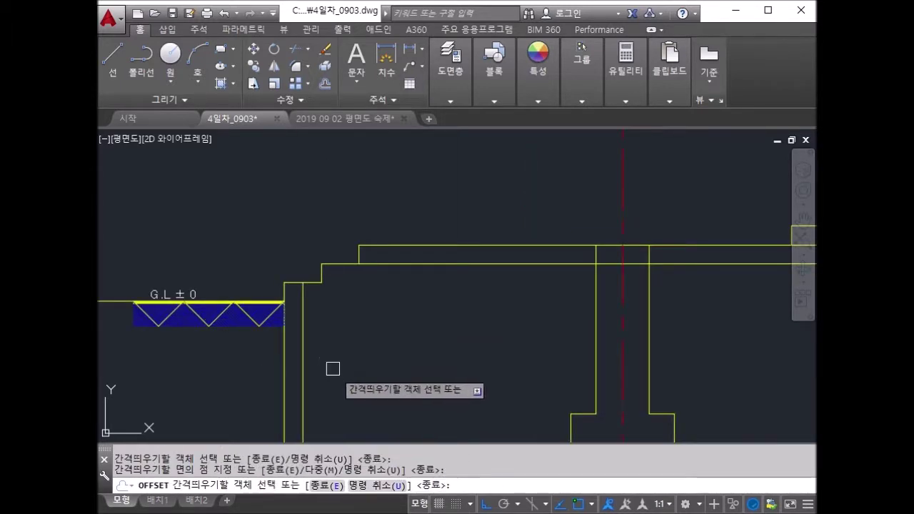
pyautogui.press('Escape')
# Draw a diagonal slab line from the ledge corner and offset a parallel copy 150 below.
pyautogui.press('Return')
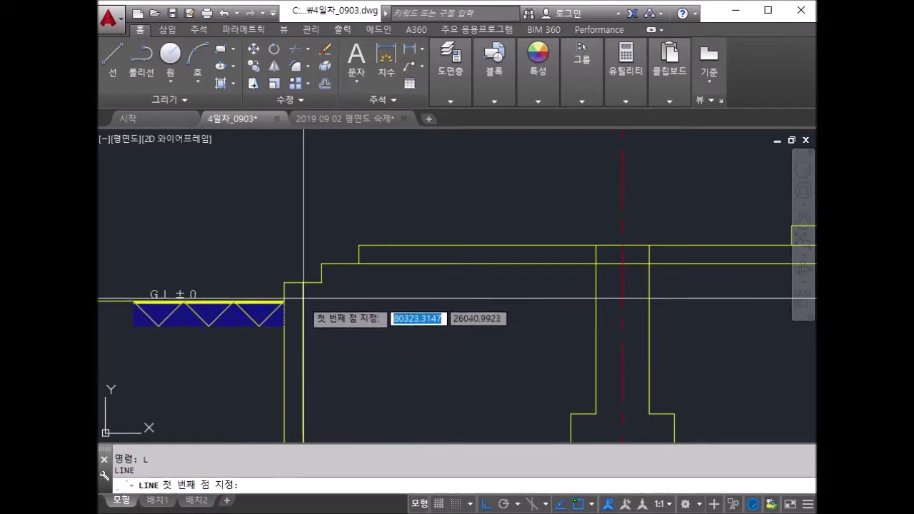
pyautogui.click(321, 282)
pyautogui.click(359, 263)
pyautogui.press('Escape')
pyautogui.press('Escape')
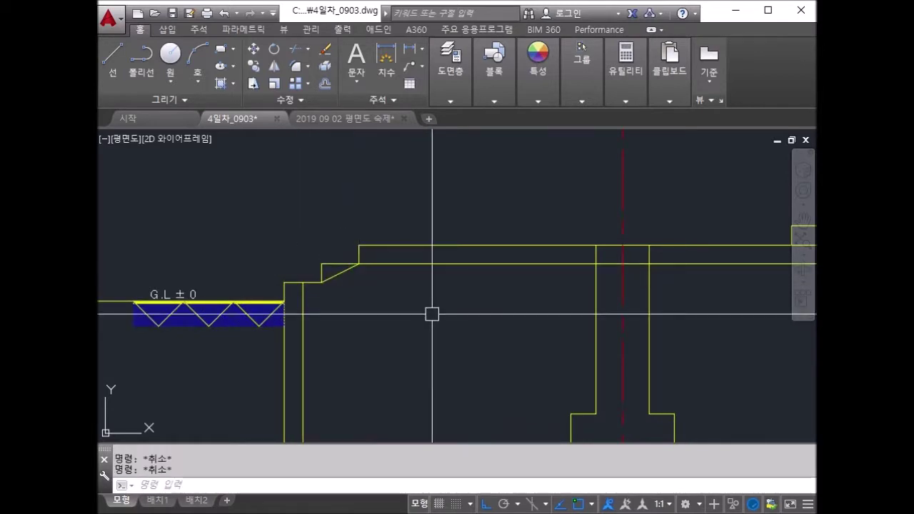
pyautogui.write('150')
pyautogui.press('Return')
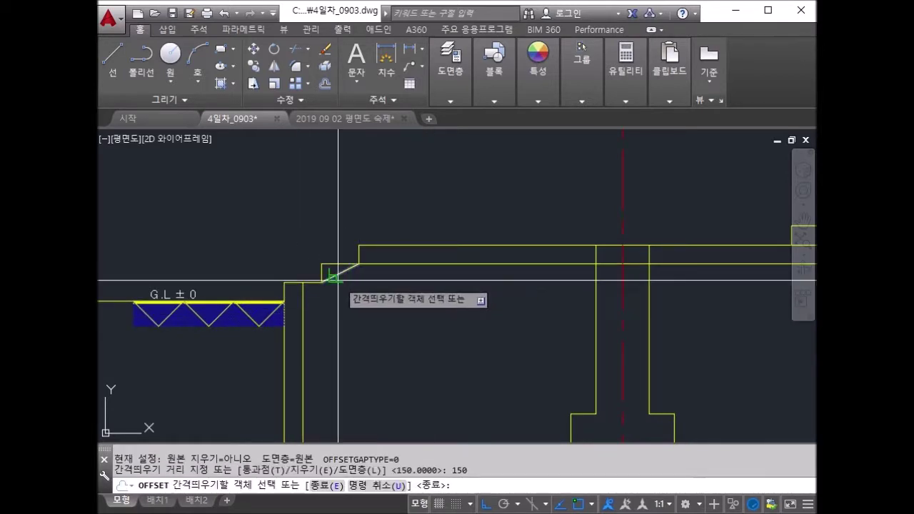
pyautogui.click(334, 276)
pyautogui.click(405, 307)
# Fillet the diagonal to meet the upper horizontal line and the vertical wall line.
pyautogui.write('f')
pyautogui.press('Return')
pyautogui.click(484, 264)
pyautogui.click(349, 294)
pyautogui.press('Return')
pyautogui.click(349, 294)
pyautogui.click(302, 351)
pyautogui.press('Return')
pyautogui.press('Escape')
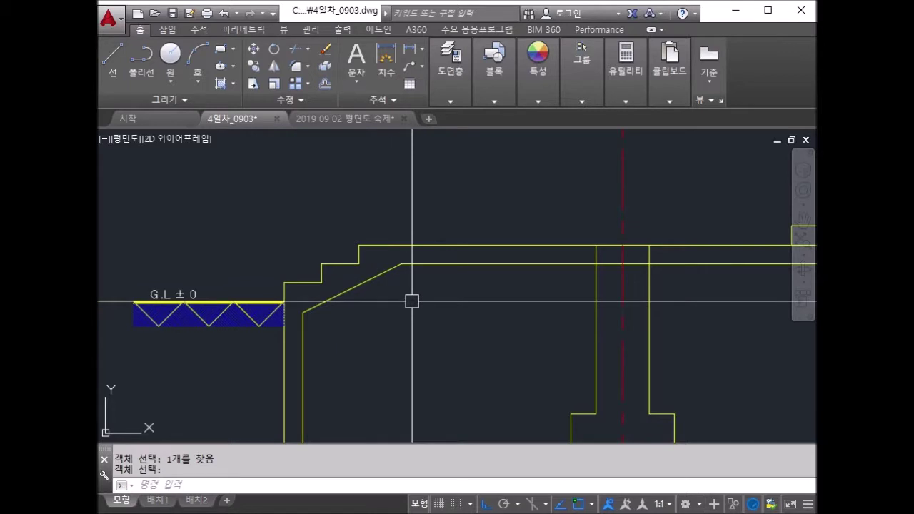
# Offset the sloped slab line by 50 to form the double line.
pyautogui.write('o')
pyautogui.press('Return')
pyautogui.write('50')
pyautogui.press('Return')
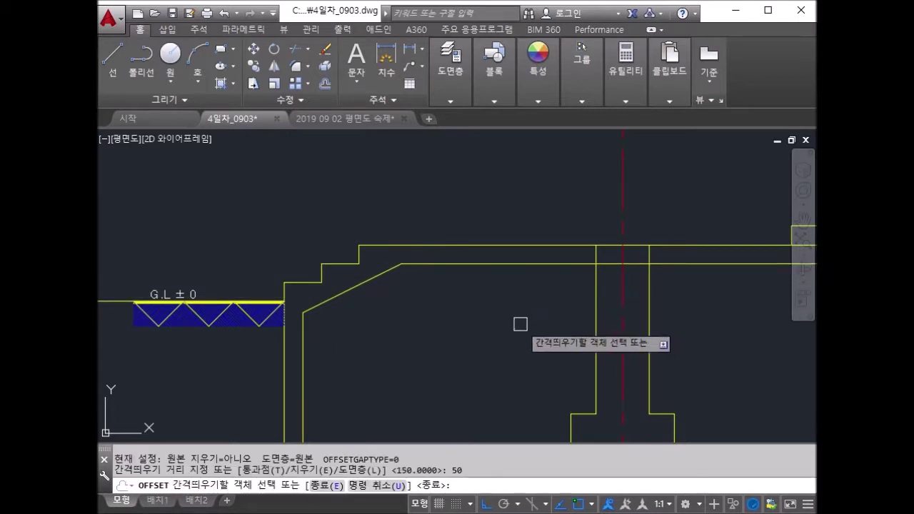
pyautogui.click(538, 266)
pyautogui.click(552, 283)
pyautogui.press('Escape')
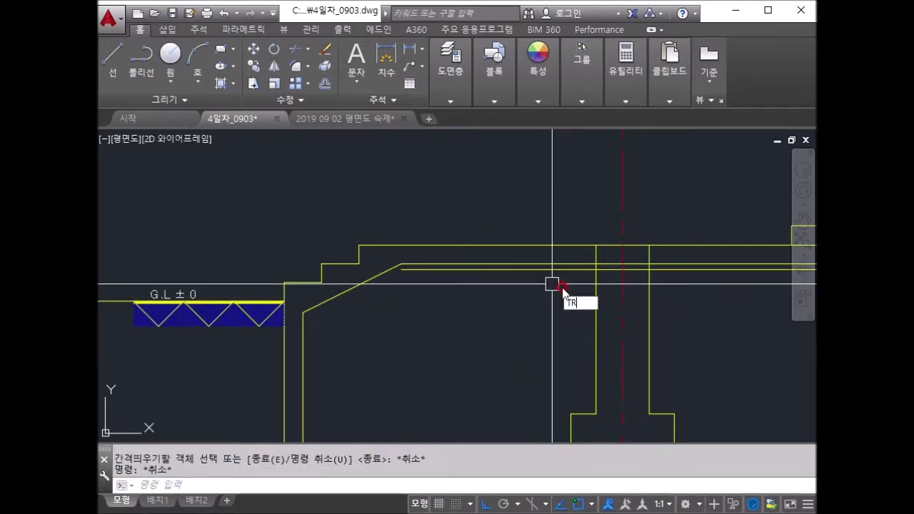
# Trim away the unwanted lines between the walls with a crossing window.
pyautogui.press('Return')
pyautogui.scroll(2, 635, 273)
pyautogui.press('Return')
pyautogui.click(600, 282)
pyautogui.click(596, 251)
pyautogui.press('Escape')
pyautogui.write('ex')
pyautogui.press('Return')
pyautogui.press('Return')
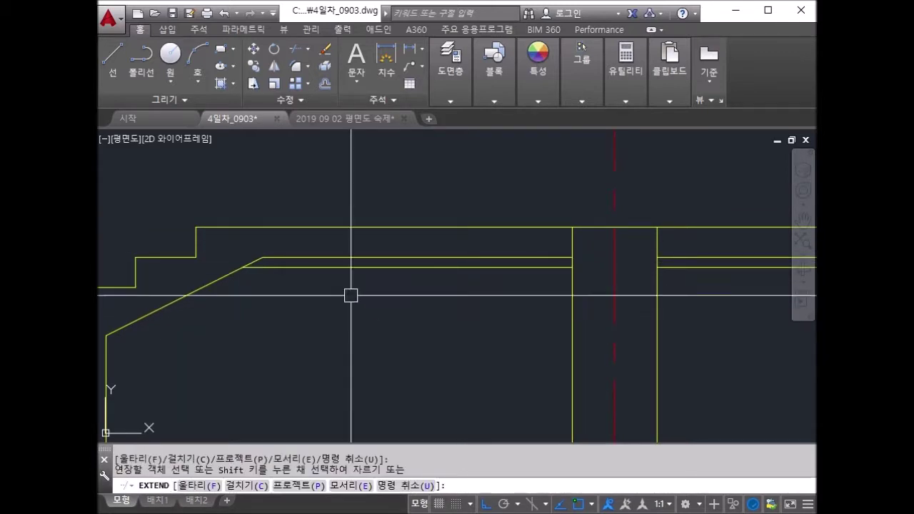
pyautogui.press('Return')
pyautogui.scroll(-2, 346, 301)
pyautogui.moveTo(308, 314); pyautogui.dragTo(343, 283, button='middle')
pyautogui.press('Escape')
pyautogui.press('Escape')
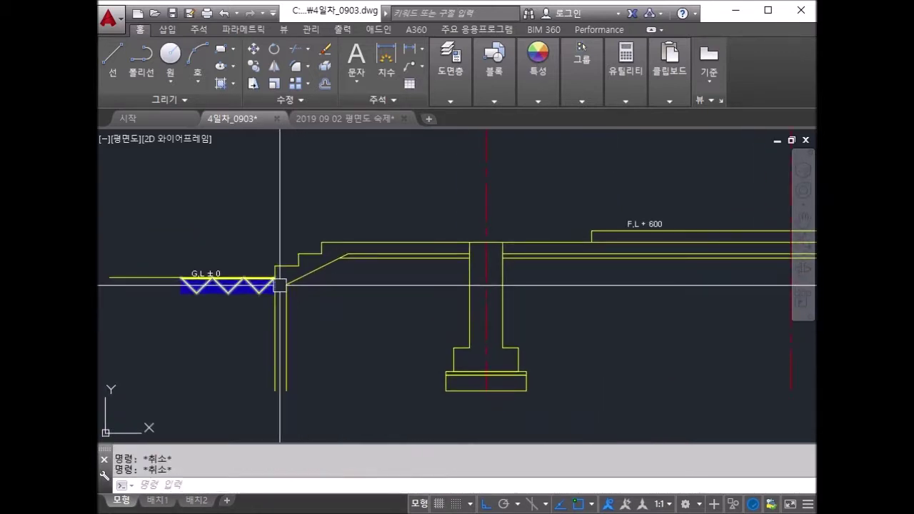
pyautogui.write('ㅓ')
# Draw a horizontal line under the slab, trim its stub, and match it to the red centre line.
pyautogui.press('Return')
pyautogui.scroll(3, 288, 295)
pyautogui.click(319, 283)
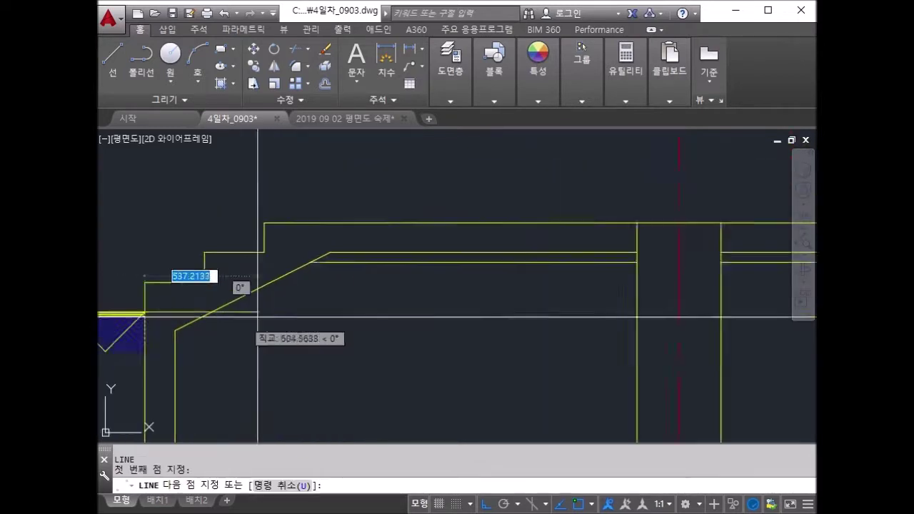
pyautogui.click(505, 315)
pyautogui.press('Escape')
pyautogui.press('Escape')
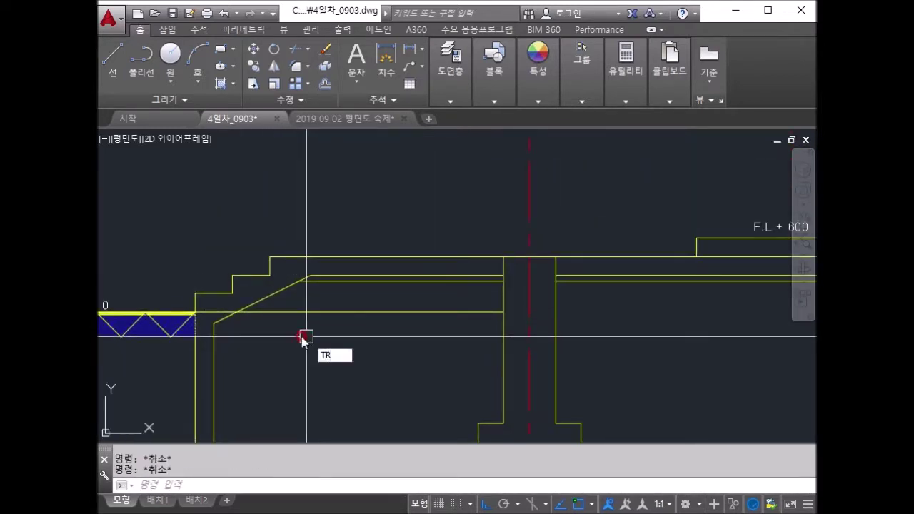
pyautogui.press('Return')
pyautogui.click(214, 312)
pyautogui.press('Escape')
pyautogui.press('Escape')
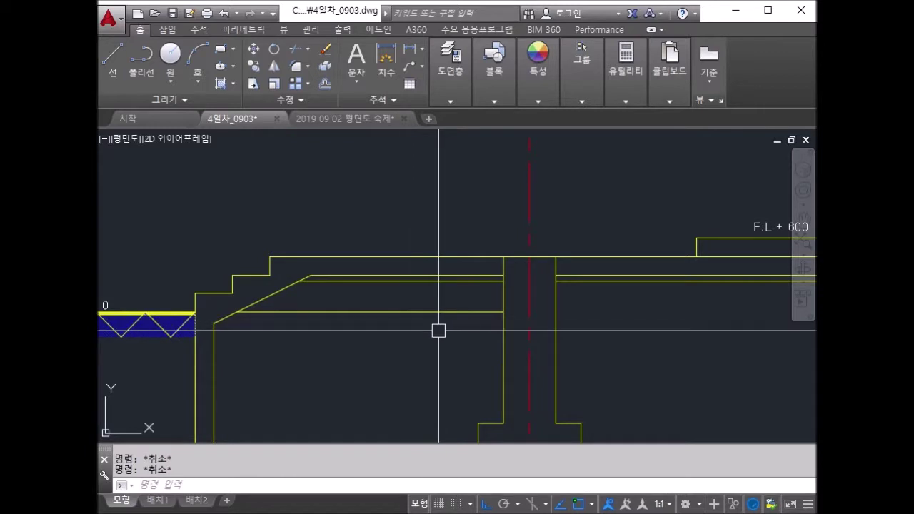
pyautogui.click(529, 358)
pyautogui.click(459, 312)
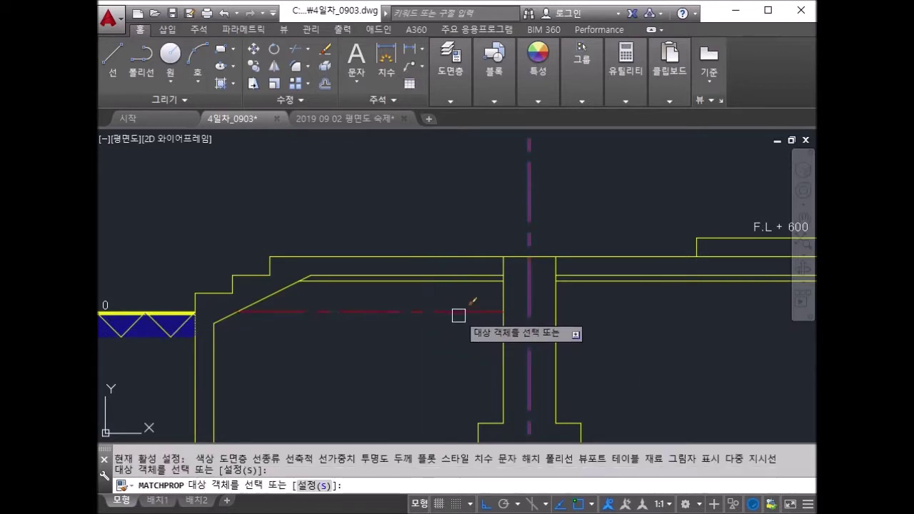
pyautogui.press('Escape')
# Draw two sloped crossing lines between the wall and the column beneath the slab.
pyautogui.write('l')
pyautogui.press('Return')
pyautogui.click(504, 281)
pyautogui.click(238, 312)
pyautogui.press('Return')
pyautogui.press('Return')
pyautogui.click(298, 280)
pyautogui.click(502, 313)
pyautogui.press('Escape')
# Match both crossing lines to the red dashed line style.
pyautogui.write('ma')
pyautogui.press('Return')
pyautogui.click(457, 318)
pyautogui.click(428, 345)
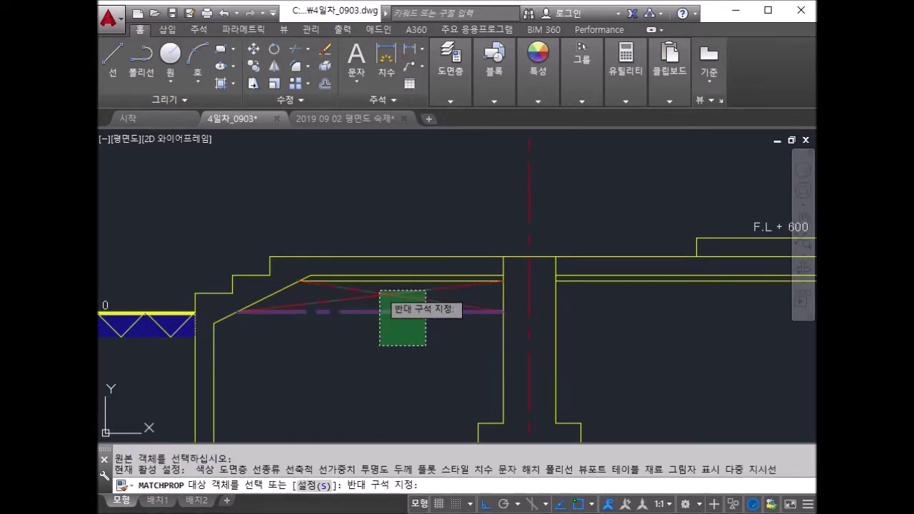
pyautogui.click(377, 295)
pyautogui.scroll(-1, 434, 331)
pyautogui.scroll(-2, 358, 318)
pyautogui.scroll(2, 359, 318)
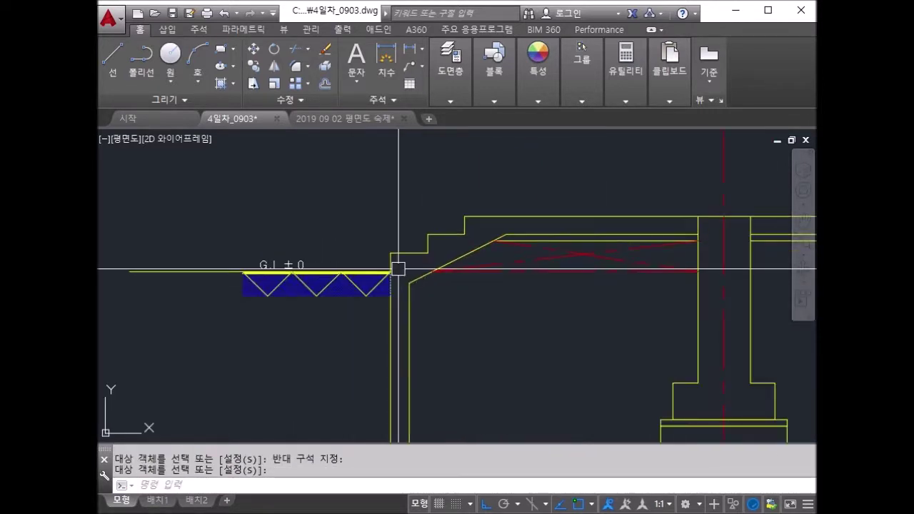
# Offset the ground-level line 300 downward.
pyautogui.press('Return')
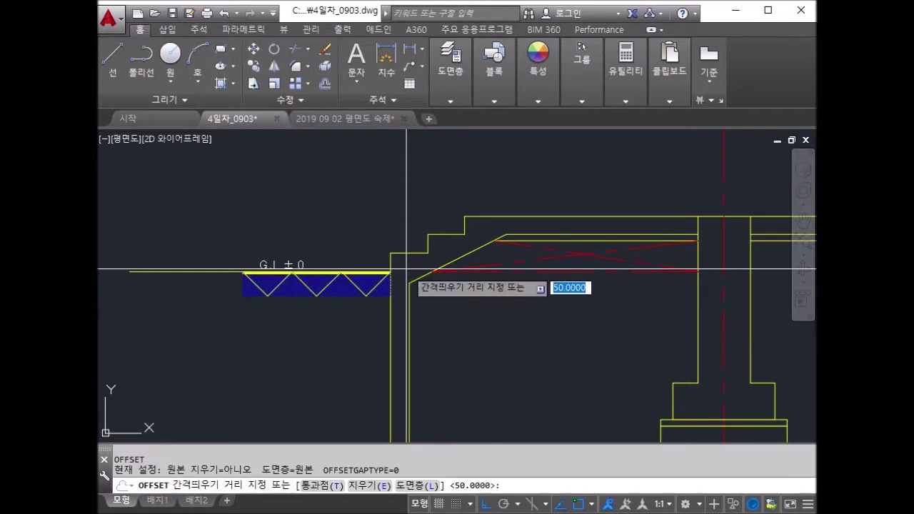
pyautogui.write('0')
pyautogui.press('Return')
pyautogui.click(222, 274)
pyautogui.click(210, 290)
pyautogui.scroll(-2, 429, 329)
pyautogui.scroll(-1, 457, 300)
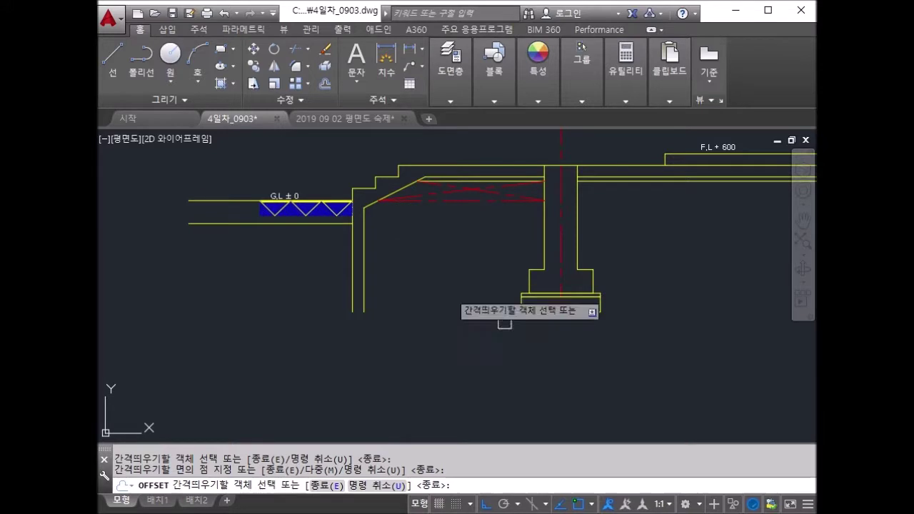
pyautogui.press('Escape')
pyautogui.press('Escape')
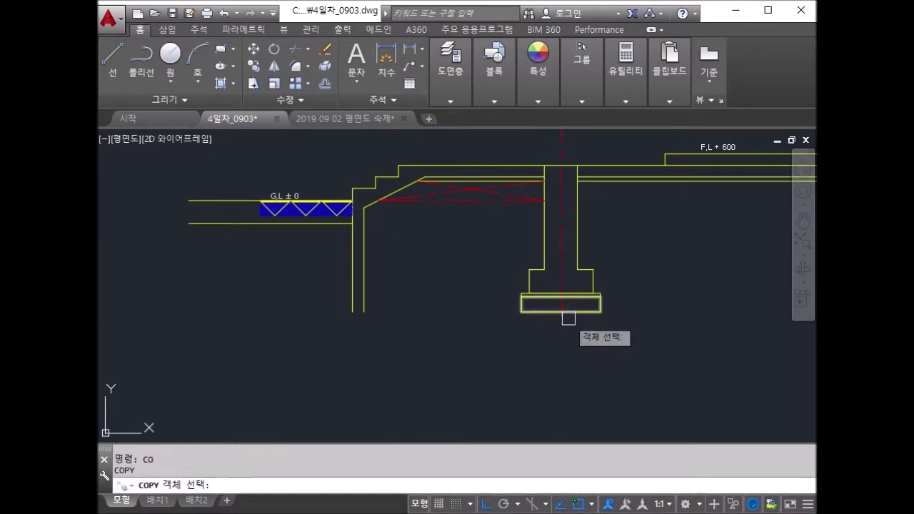
# Copy the footing slab rectangle up beneath the entrance wall under ground level.
pyautogui.scroll(4, 567, 317)
pyautogui.click(586, 339)
pyautogui.click(571, 304)
pyautogui.press('Return')
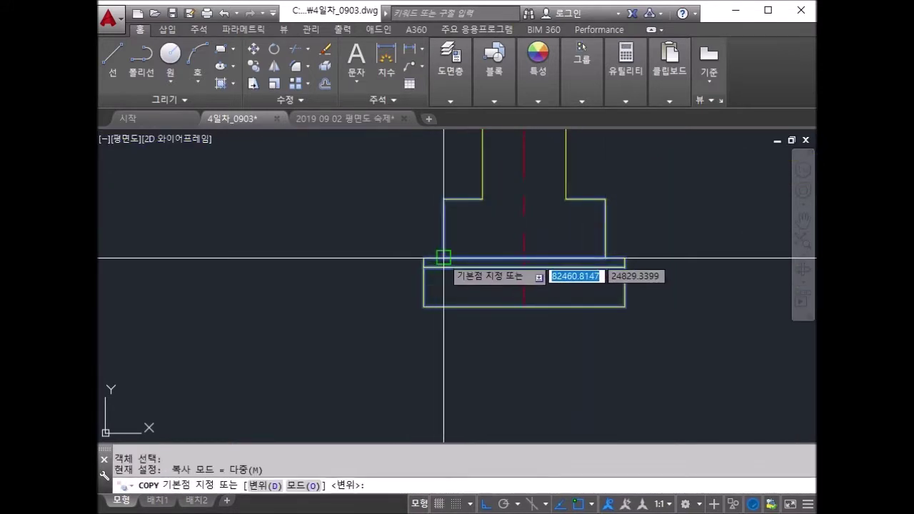
pyautogui.click(444, 258)
pyautogui.scroll(-3, 479, 271)
pyautogui.scroll(3, 372, 231)
pyautogui.scroll(2, 336, 227)
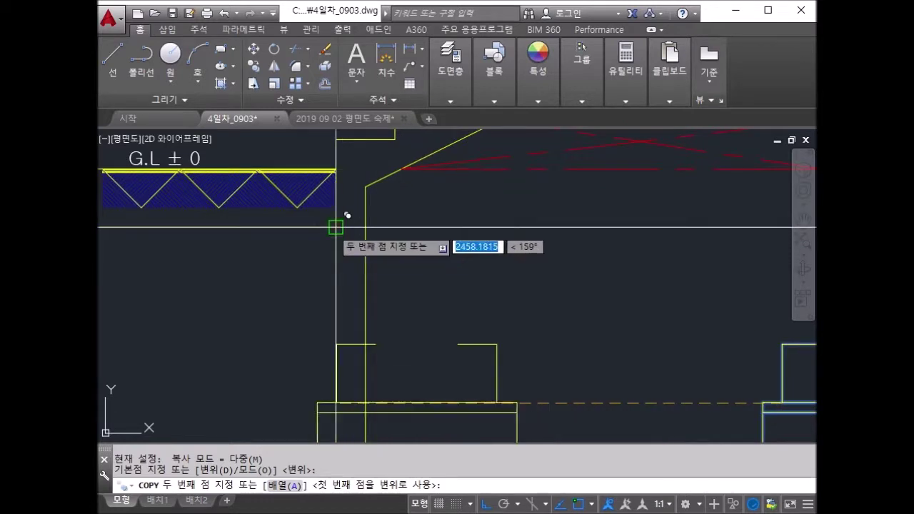
pyautogui.click(513, 230)
pyautogui.press('Escape')
pyautogui.press('Escape')
# Erase the stray vertical line.
pyautogui.click(511, 208)
pyautogui.press('Escape')
pyautogui.write('E')
pyautogui.click(488, 204)
pyautogui.press('Return')
pyautogui.press('Escape')
pyautogui.press('Escape')
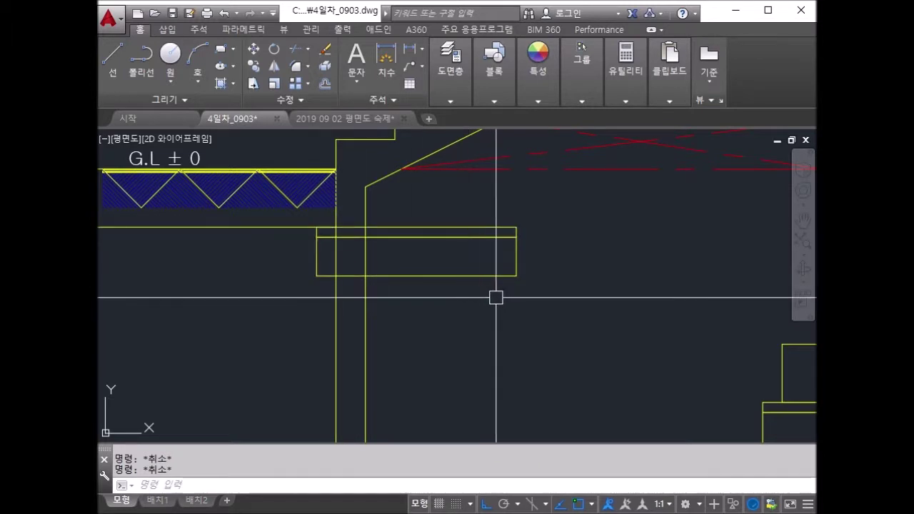
# Offset the vertical wall line 100 to the right.
pyautogui.write('o')
pyautogui.press('Return')
pyautogui.write('100')
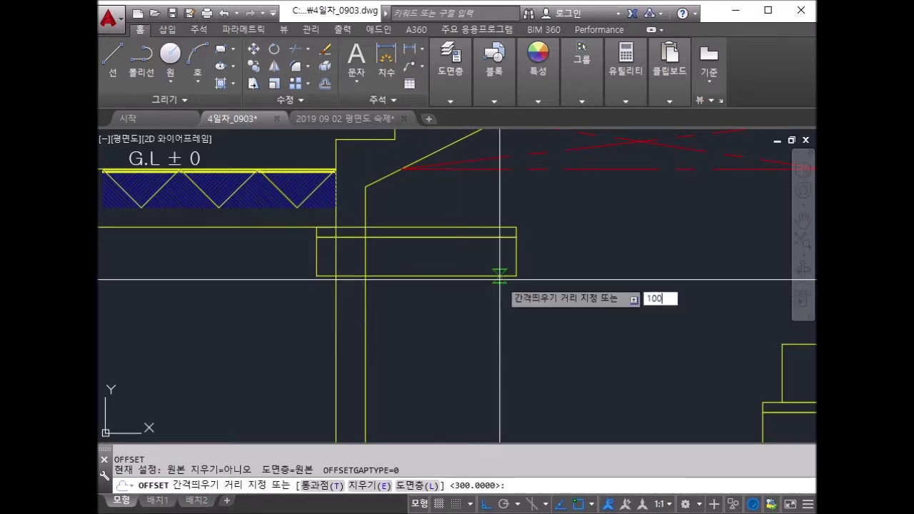
pyautogui.press('Return')
pyautogui.click(366, 346)
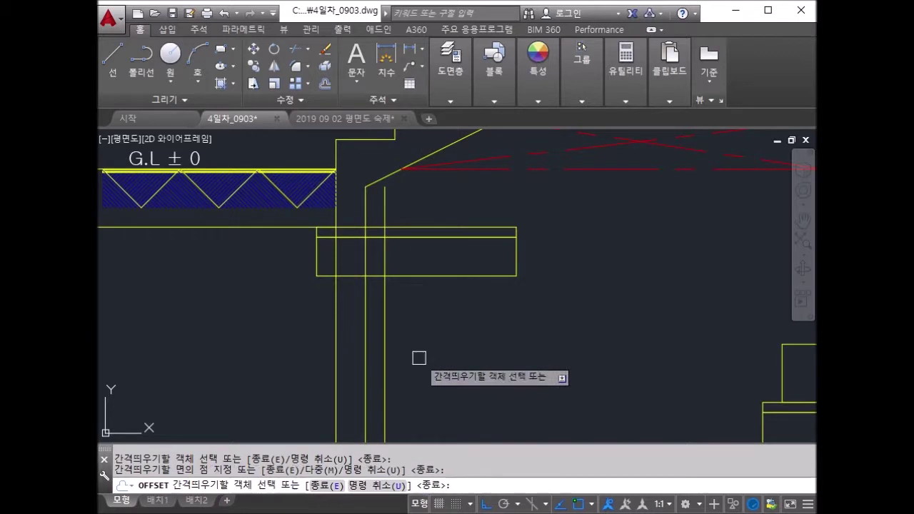
pyautogui.click(429, 336)
pyautogui.press('Escape')
pyautogui.press('Escape')
# Stretch the footing block's right side back to the new offset line.
pyautogui.write('s')
pyautogui.press('Return')
pyautogui.click(557, 286)
pyautogui.click(464, 218)
pyautogui.press('Return')
pyautogui.click(516, 229)
pyautogui.click(387, 227)
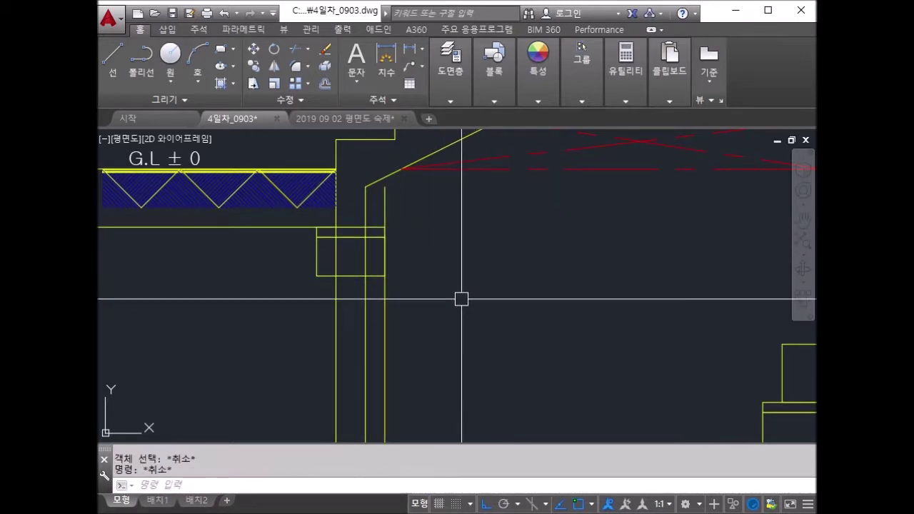
pyautogui.write('TR')
# Trim the excess lines around the entrance footing.
pyautogui.press('Return')
pyautogui.scroll(2, 382, 255)
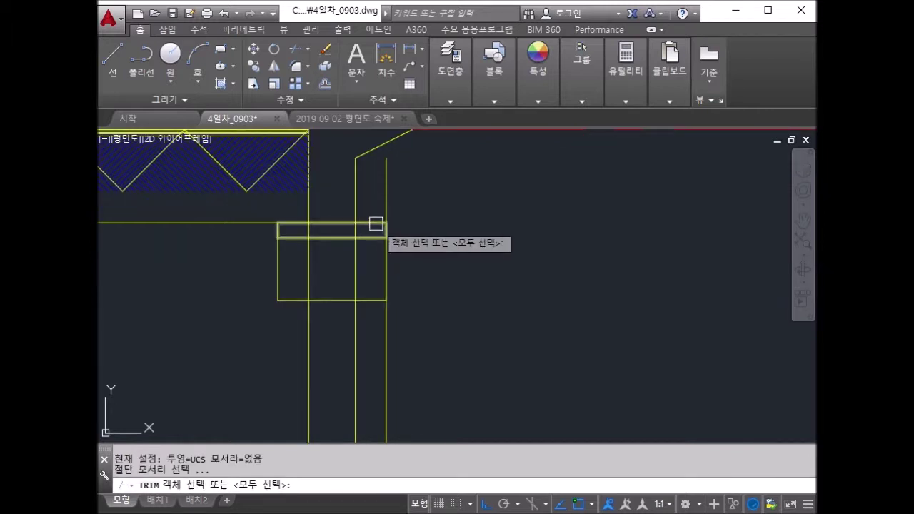
pyautogui.press('Return')
pyautogui.scroll(4, 359, 230)
pyautogui.click(359, 230)
pyautogui.click(308, 220)
pyautogui.scroll(-4, 379, 229)
pyautogui.press('Escape')
# Erase the stray line beneath the G.L ± 0 ground hatch.
pyautogui.write('e')
pyautogui.press('Return')
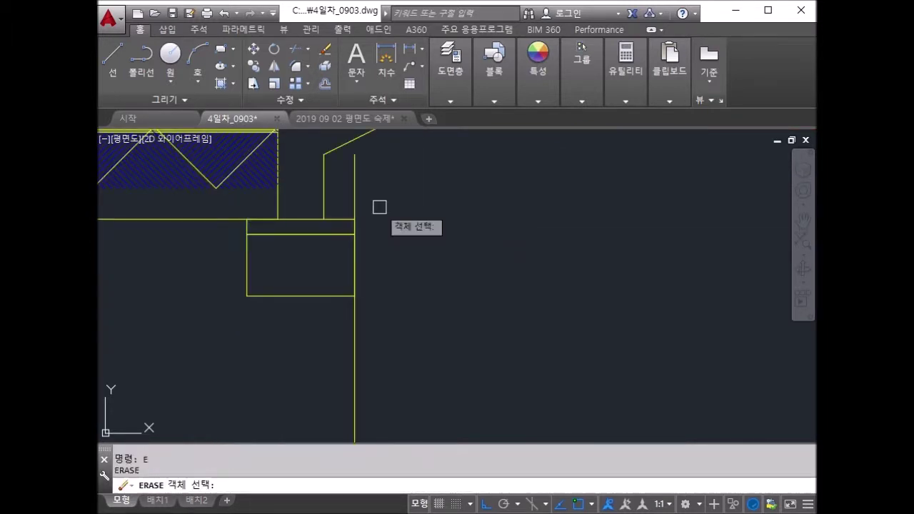
pyautogui.press('Return')
pyautogui.scroll(-4, 350, 247)
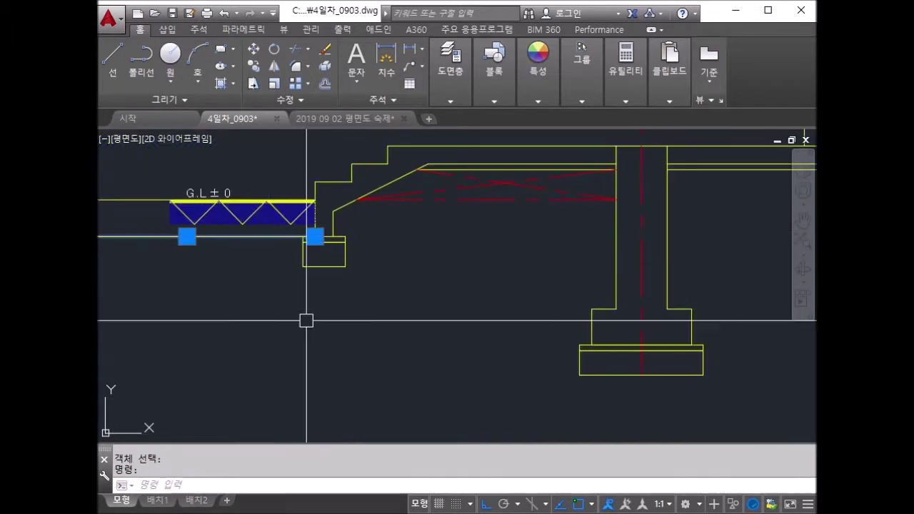
pyautogui.write('E')
pyautogui.press('Return')
pyautogui.scroll(-3, 343, 308)
pyautogui.scroll(1, 338, 282)
pyautogui.press('Escape')
pyautogui.press('Escape')
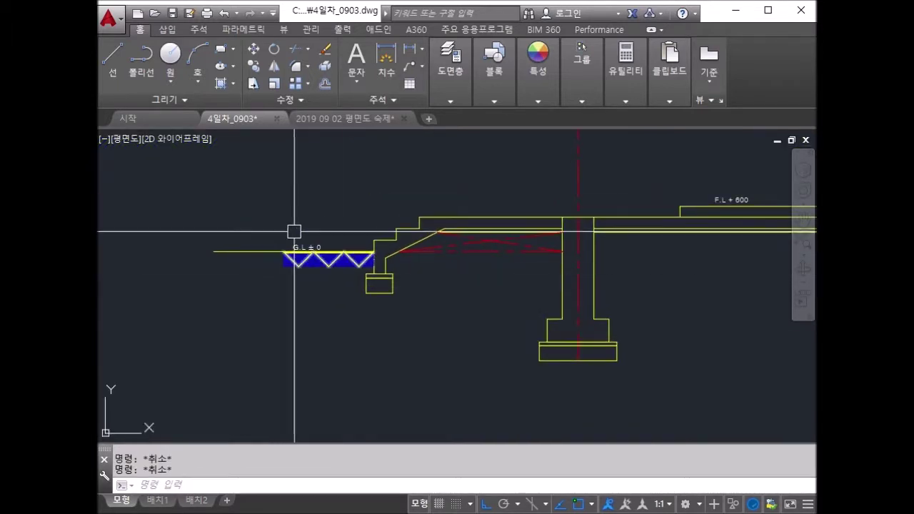
pyautogui.write('E')
# Select the slab line beside the column and try trimming it at the column.
pyautogui.click(270, 275)
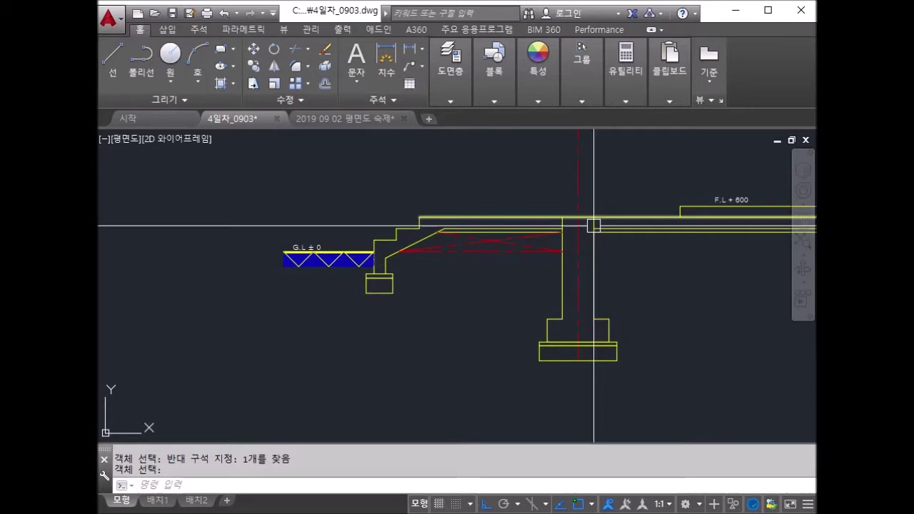
pyautogui.moveTo(582, 227)
pyautogui.mouseDown(button='middle')
pyautogui.moveTo(489, 293)
pyautogui.moveTo(500, 308)
pyautogui.moveTo(414, 290)
pyautogui.mouseUp(button='middle')
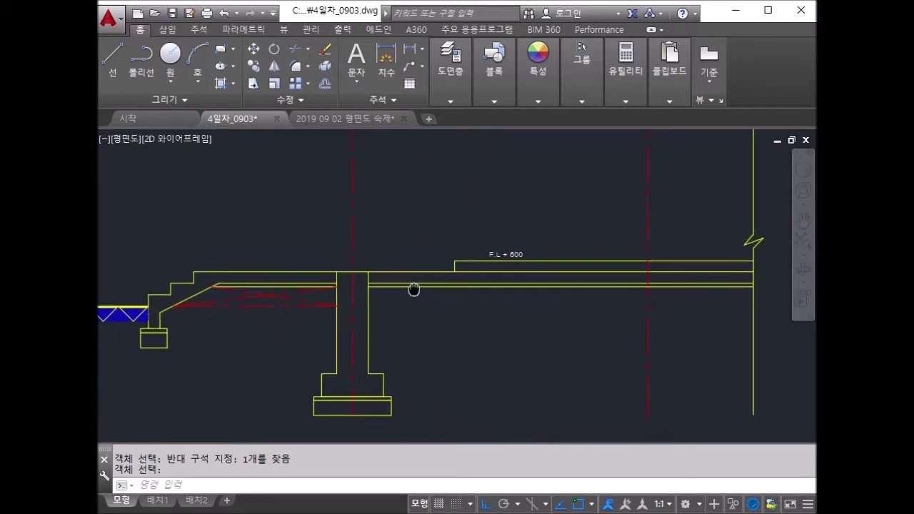
pyautogui.scroll(2, 357, 283)
pyautogui.press('Escape')
pyautogui.press('Escape')
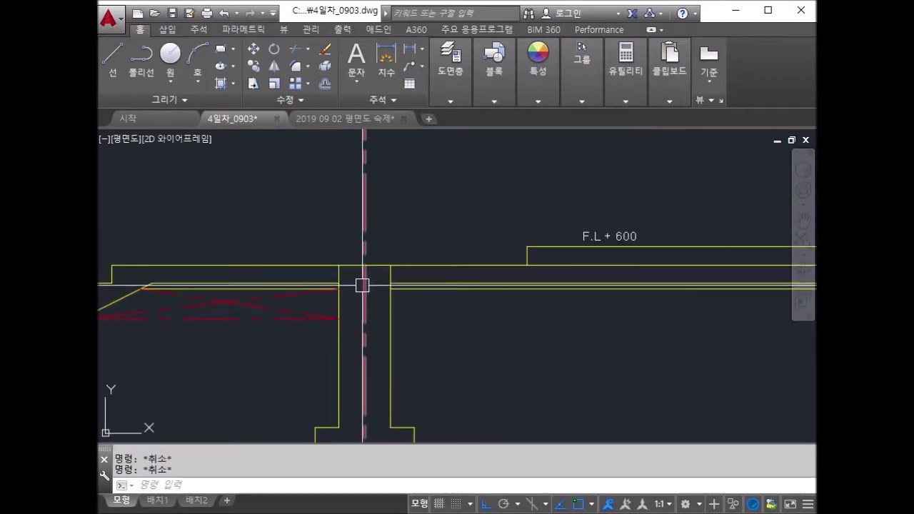
pyautogui.write('TR')
pyautogui.press('Return')
pyautogui.scroll(1, 393, 271)
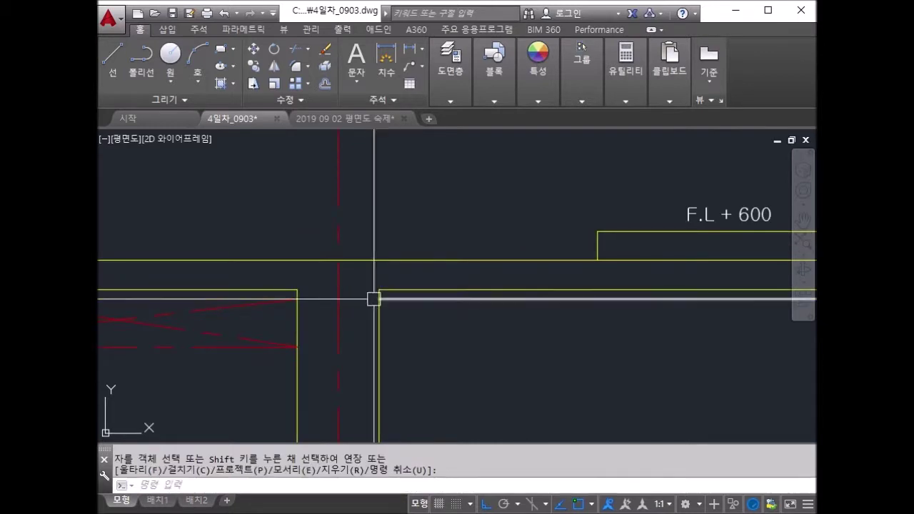
pyautogui.scroll(-3, 233, 273)
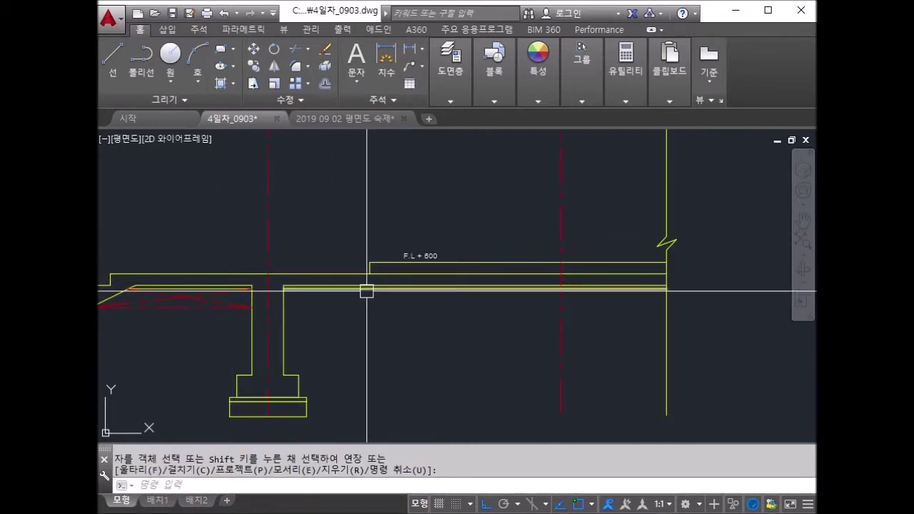
pyautogui.press('Escape')
pyautogui.press('Escape')
# Offset the slab's lower edge 200 downward.
pyautogui.write('o')
pyautogui.press('Return')
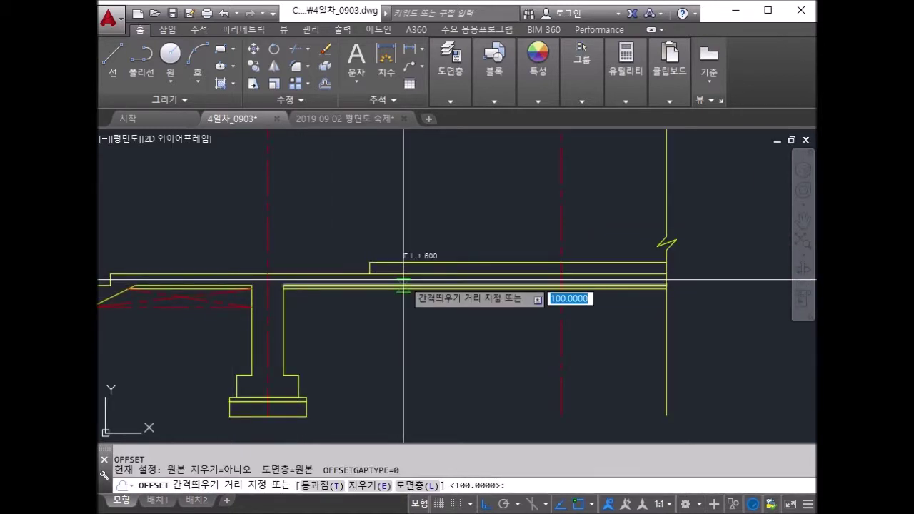
pyautogui.press('Return')
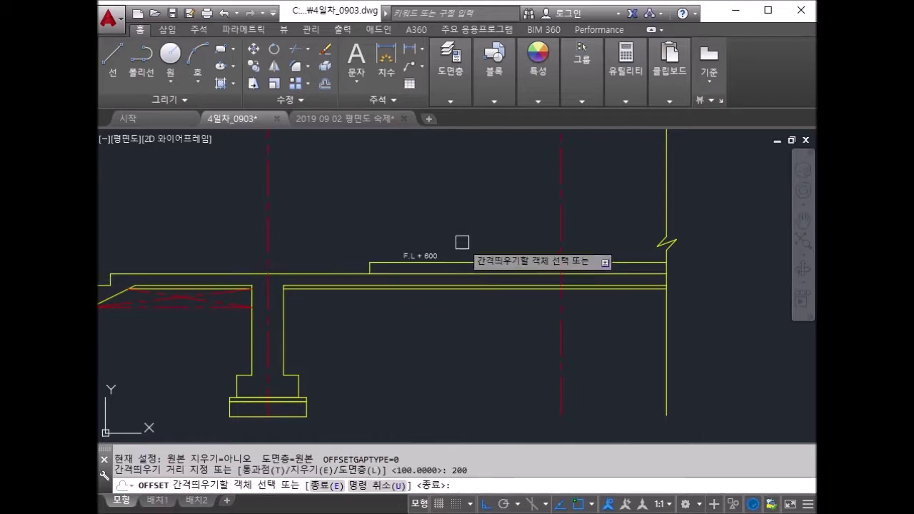
pyautogui.click(348, 289)
pyautogui.click(353, 357)
pyautogui.moveTo(399, 314); pyautogui.dragTo(546, 257, button='middle')
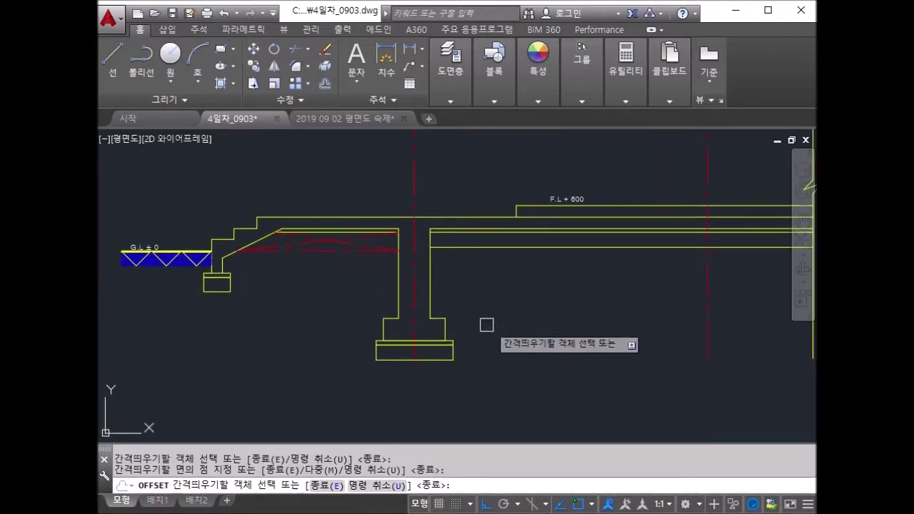
pyautogui.press('Escape')
pyautogui.press('Escape')
pyautogui.press('Escape')
pyautogui.write('l')
pyautogui.press('Return')
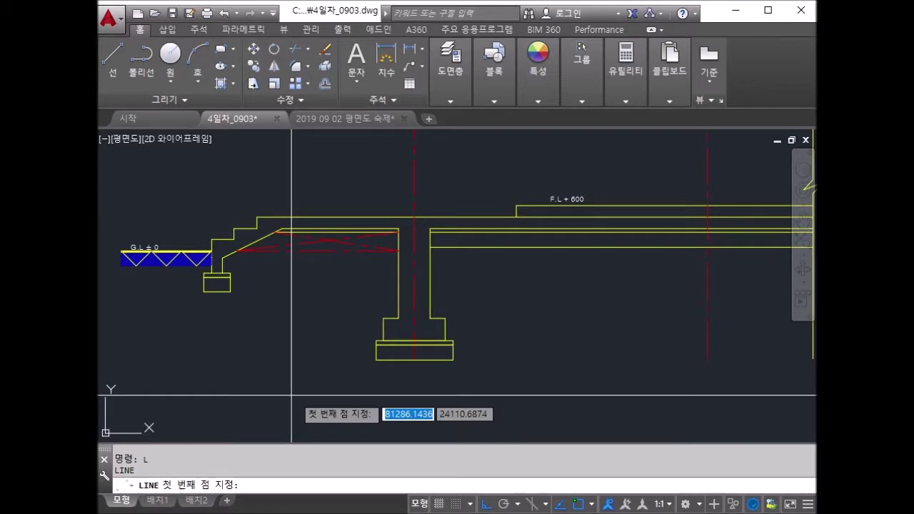
# Draw a long ortho horizontal line below the footings across the section.
pyautogui.click(136, 374)
pyautogui.moveTo(442, 367); pyautogui.dragTo(339, 376, button='middle')
pyautogui.scroll(-3, 338, 376)
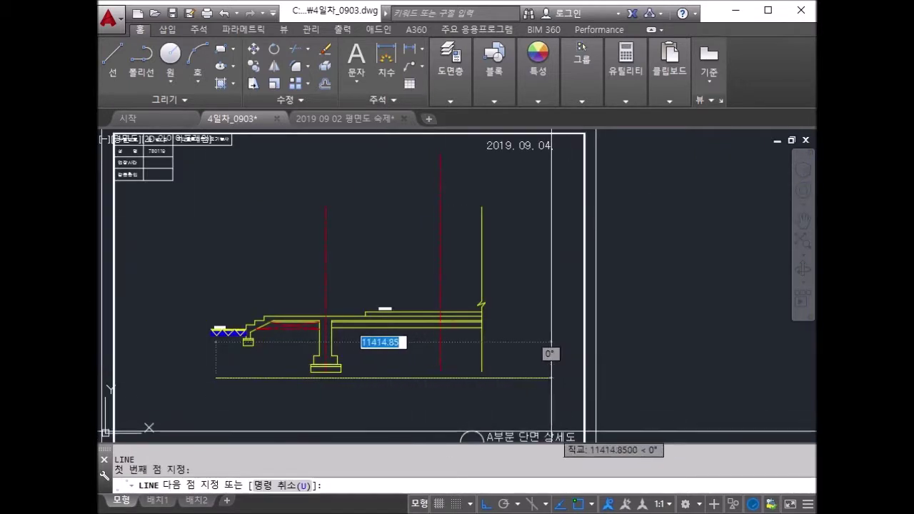
pyautogui.press('F8')
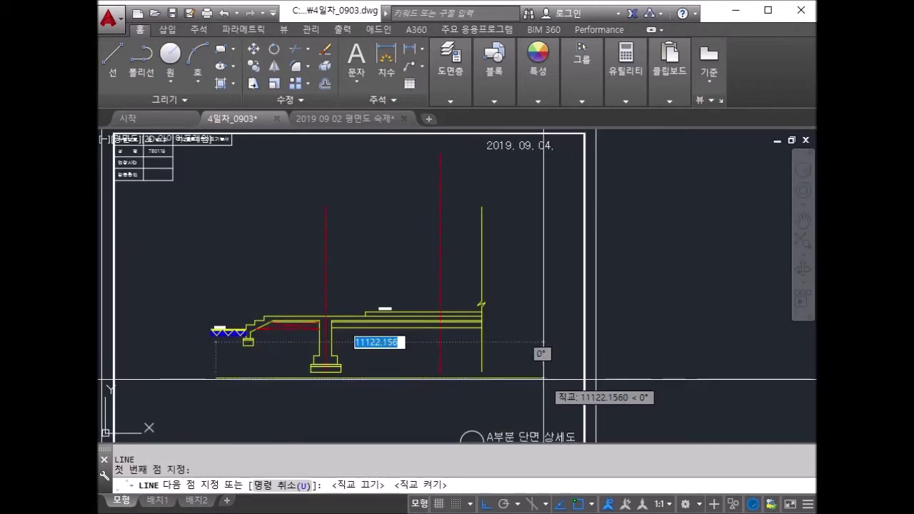
pyautogui.click(545, 378)
pyautogui.press('Escape')
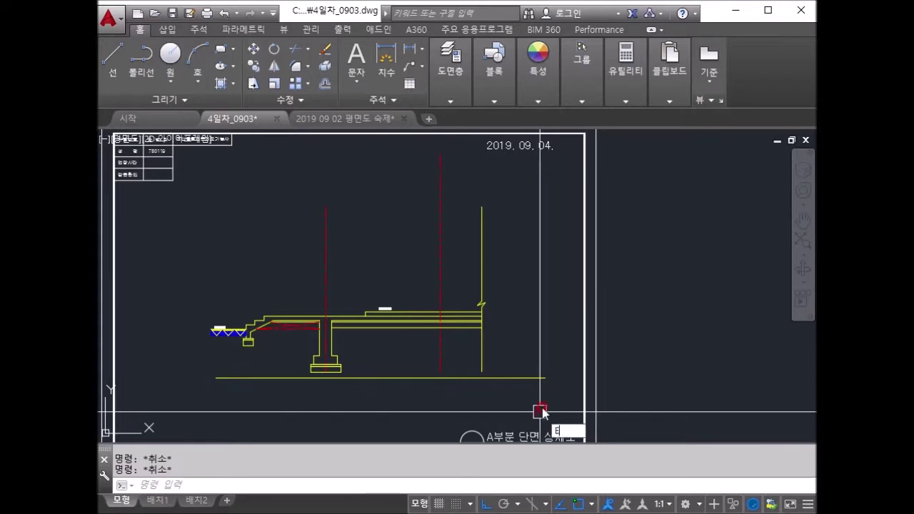
# Extend lines down to the new bottom line as boundary.
pyautogui.write('x')
pyautogui.press('Return')
pyautogui.press('Return')
pyautogui.scroll(2, 361, 372)
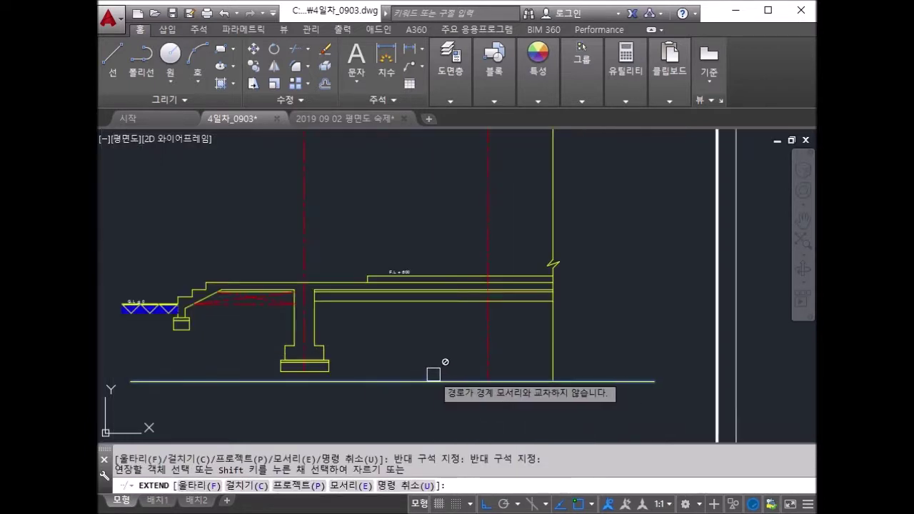
pyautogui.scroll(4, 320, 374)
pyautogui.press('Escape')
pyautogui.press('Escape')
pyautogui.write('x')
pyautogui.press('Return')
pyautogui.click(453, 408)
pyautogui.click(398, 331)
pyautogui.scroll(-3, 408, 357)
pyautogui.scroll(2, 377, 266)
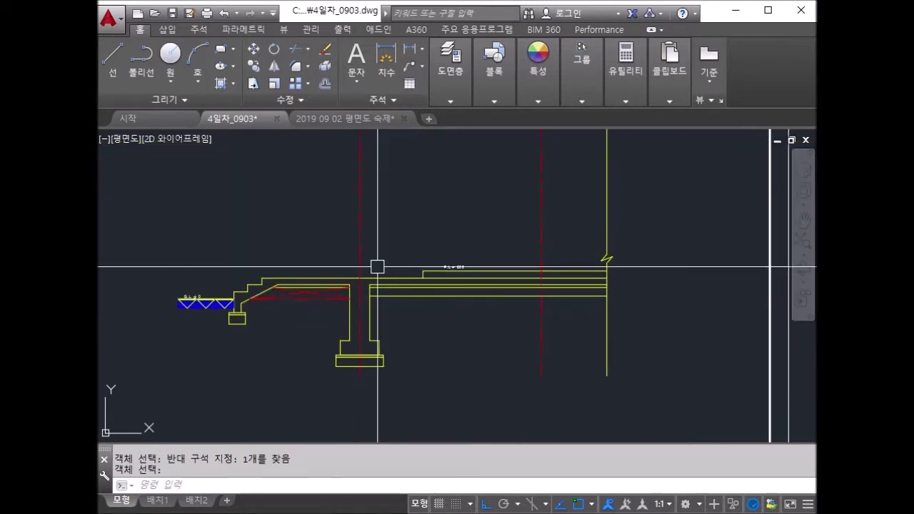
pyautogui.scroll(2, 428, 296)
pyautogui.scroll(4, 435, 272)
pyautogui.scroll(2, 330, 264)
pyautogui.scroll(-4, 330, 264)
pyautogui.scroll(1, 323, 253)
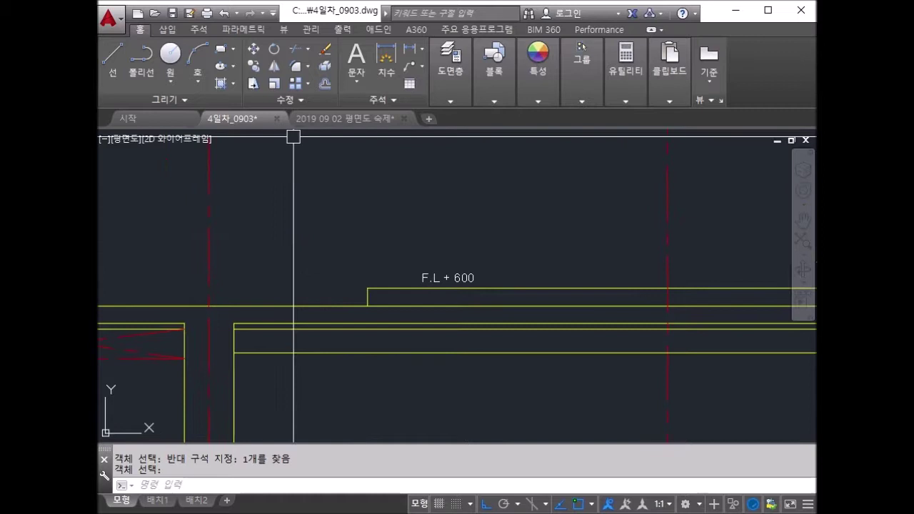
pyautogui.moveTo(450, 71)
pyautogui.click(560, 119)
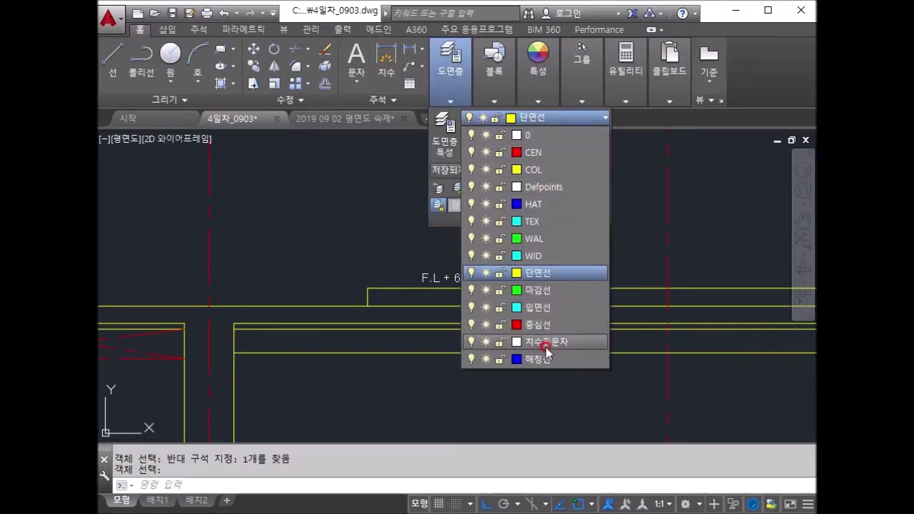
# On layer 치수및문자, dimension 1,350 from the column centre line to the F.L + 600 step.
pyautogui.click(546, 346)
pyautogui.click(386, 72)
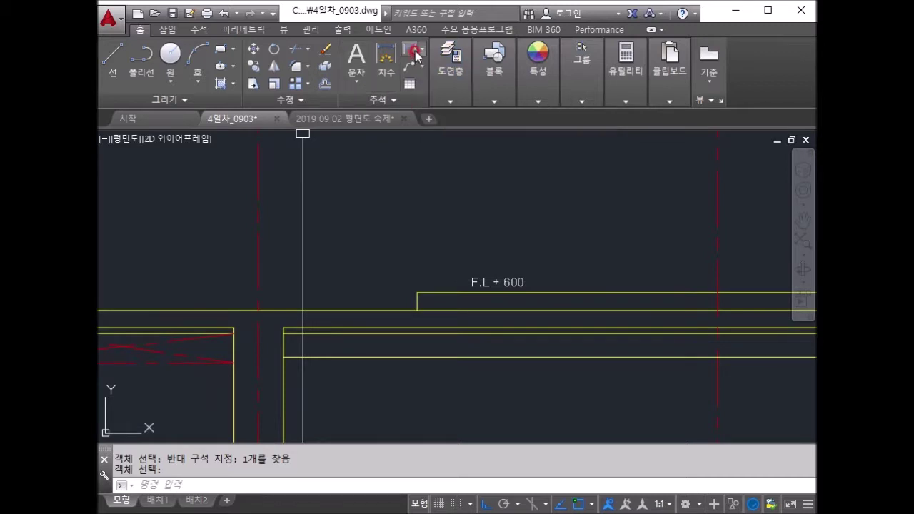
pyautogui.click(258, 310)
pyautogui.click(418, 310)
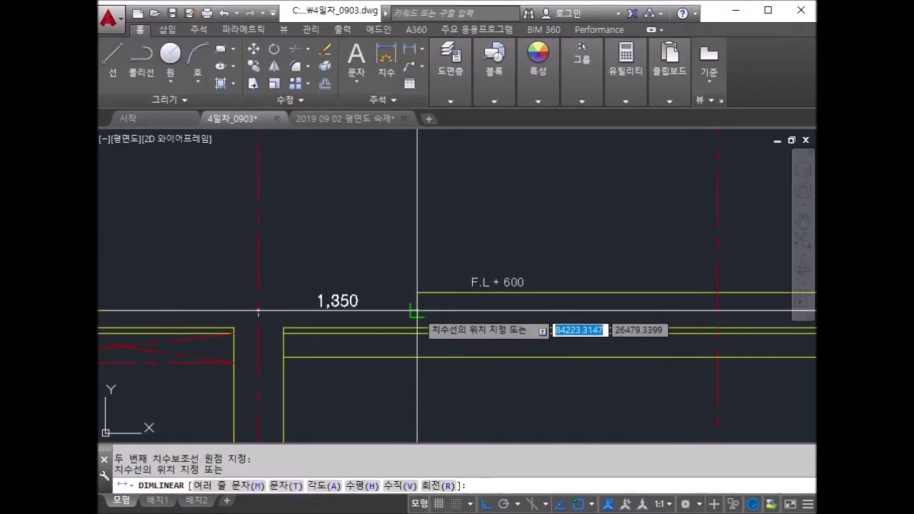
pyautogui.click(417, 259)
pyautogui.press('Escape')
pyautogui.press('Escape')
# Move the 1,350 dimension higher above the section.
pyautogui.write('m')
pyautogui.press('Return')
pyautogui.click(428, 250)
pyautogui.click(364, 235)
pyautogui.press('Return')
pyautogui.click(403, 203)
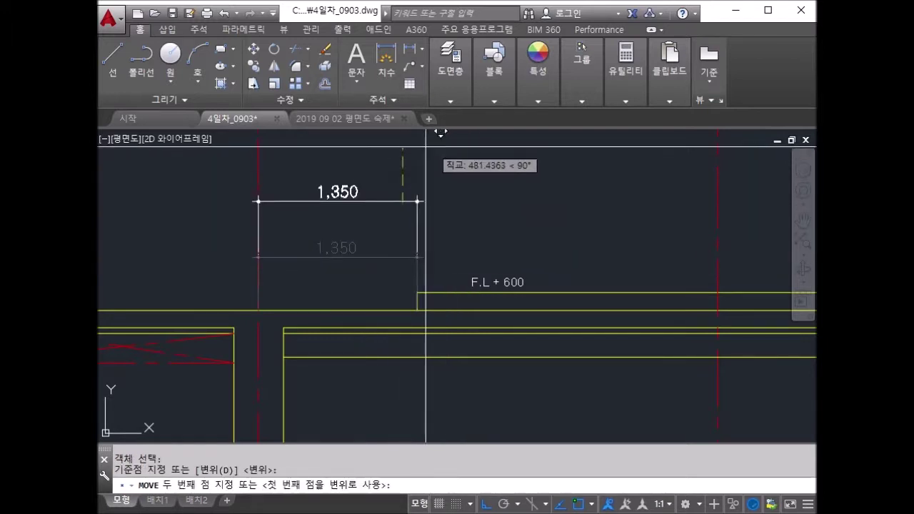
pyautogui.moveTo(414, 173); pyautogui.dragTo(417, 279, button='middle')
pyautogui.click(419, 211)
pyautogui.press('Return')
# Add a 2,100 dimension from the column centre line to the top step corner and raise it.
pyautogui.moveTo(321, 368); pyautogui.dragTo(542, 265, button='middle')
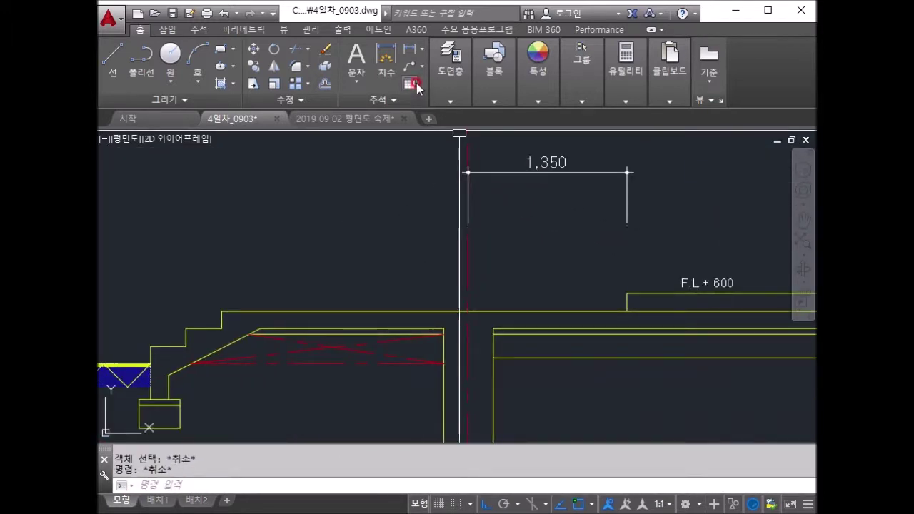
pyautogui.click(416, 55)
pyautogui.click(468, 311)
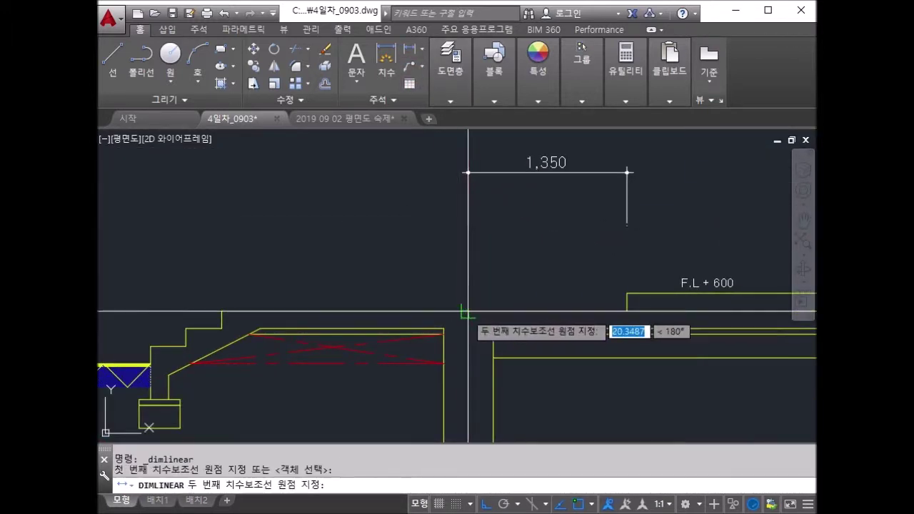
pyautogui.click(220, 310)
pyautogui.click(218, 278)
pyautogui.press('Escape')
pyautogui.press('Escape')
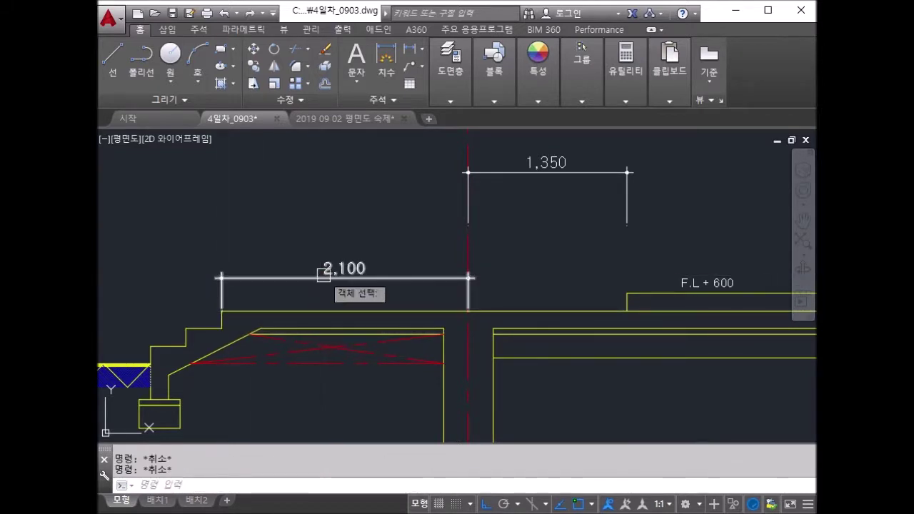
pyautogui.click(293, 278)
pyautogui.press('Return')
pyautogui.click(300, 247)
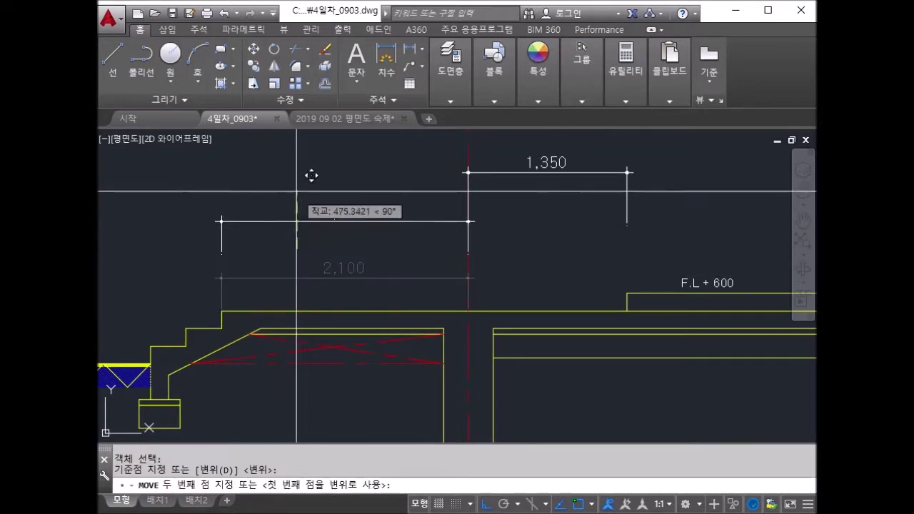
pyautogui.click(300, 181)
pyautogui.press('Return')
# Dimension the 150 vertical height of the entrance step.
pyautogui.moveTo(247, 330); pyautogui.dragTo(546, 301, button='middle')
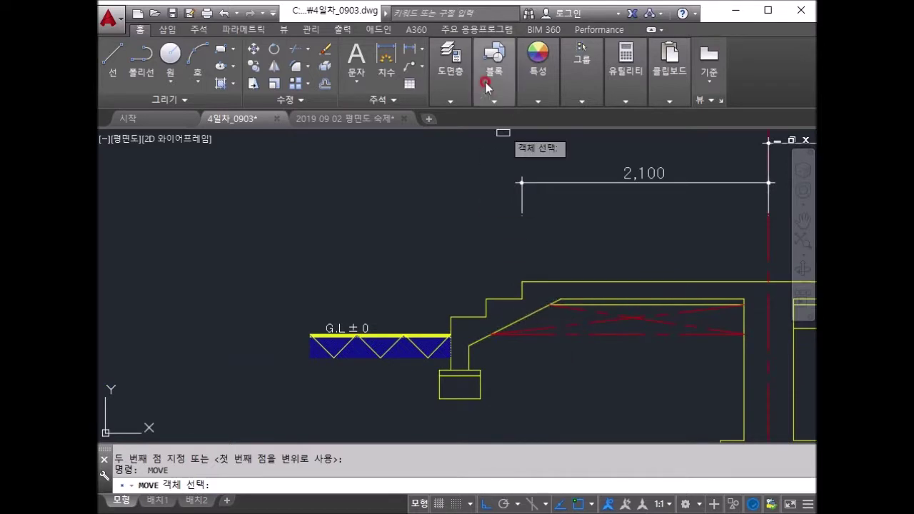
pyautogui.click(410, 50)
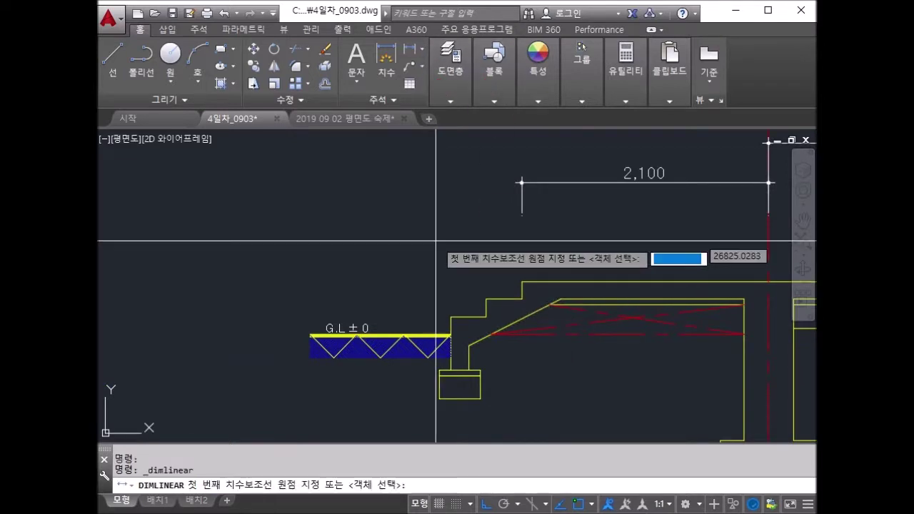
pyautogui.scroll(5, 485, 309)
pyautogui.click(471, 317)
pyautogui.click(472, 272)
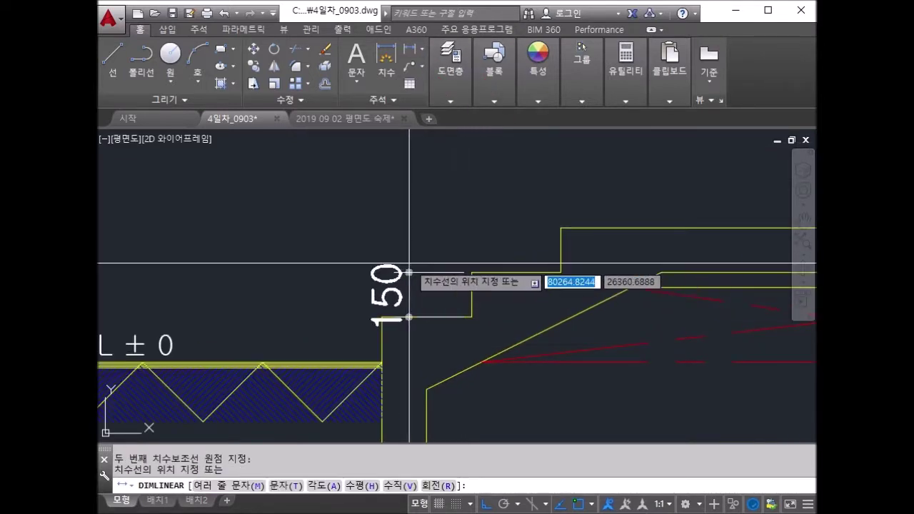
pyautogui.click(425, 266)
pyautogui.press('Escape')
pyautogui.press('Escape')
# Move the 150 dimension to the left beside the steps.
pyautogui.write('m')
pyautogui.press('Return')
pyautogui.click(425, 295)
pyautogui.press('Return')
pyautogui.click(418, 184)
pyautogui.click(275, 184)
pyautogui.press('Return')
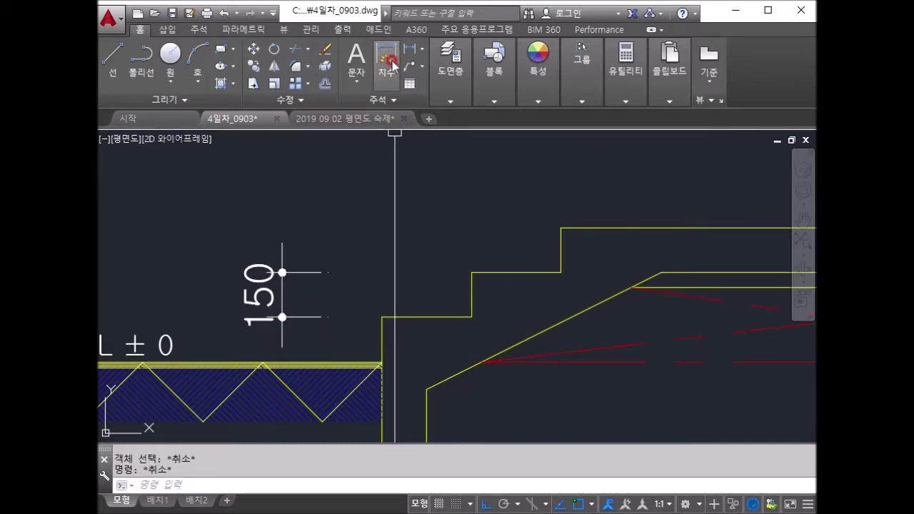
# Dimension the 300 width of the upper step with DLI.
pyautogui.write('dli')
pyautogui.press('Return')
pyautogui.click(472, 272)
pyautogui.click(560, 228)
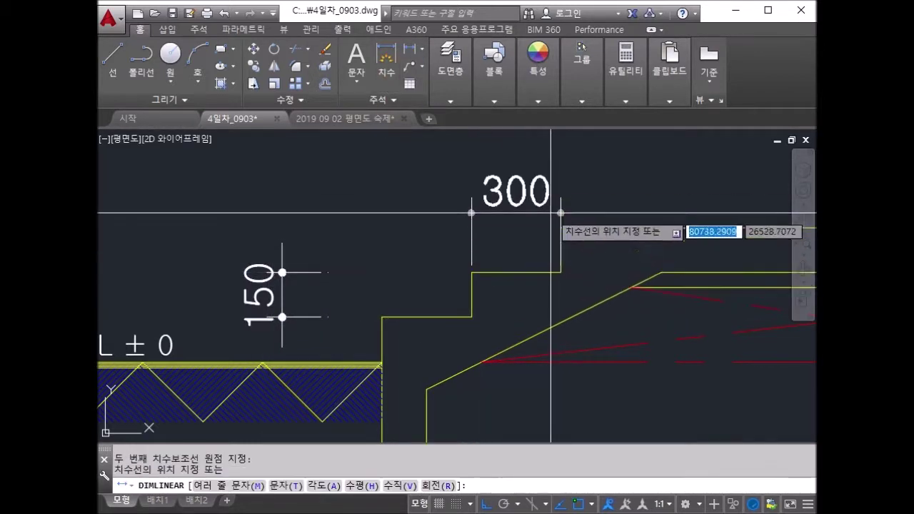
pyautogui.click(547, 213)
pyautogui.press('Escape')
pyautogui.press('Escape')
# Move the 300 dimension higher above the steps.
pyautogui.moveTo(527, 233); pyautogui.dragTo(458, 246)
pyautogui.press('Return')
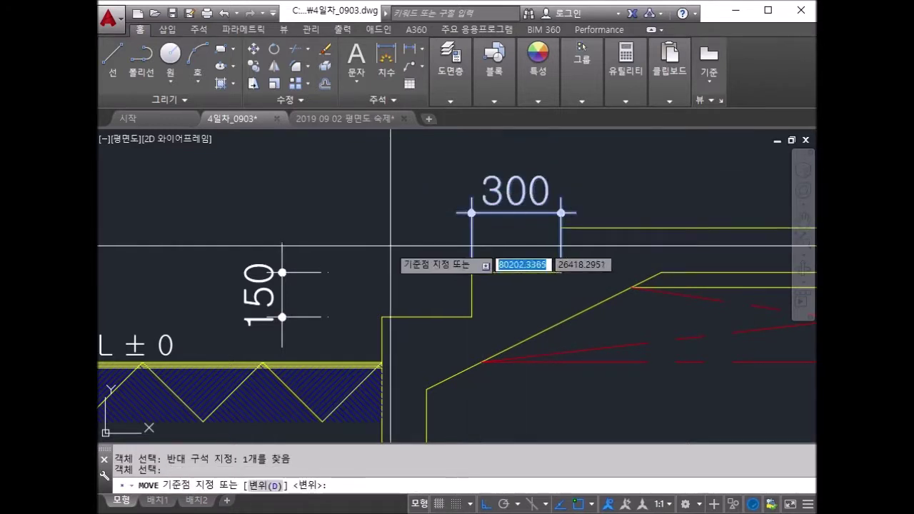
pyautogui.click(387, 241)
pyautogui.scroll(-4, 383, 257)
pyautogui.click(498, 270)
pyautogui.press('Return')
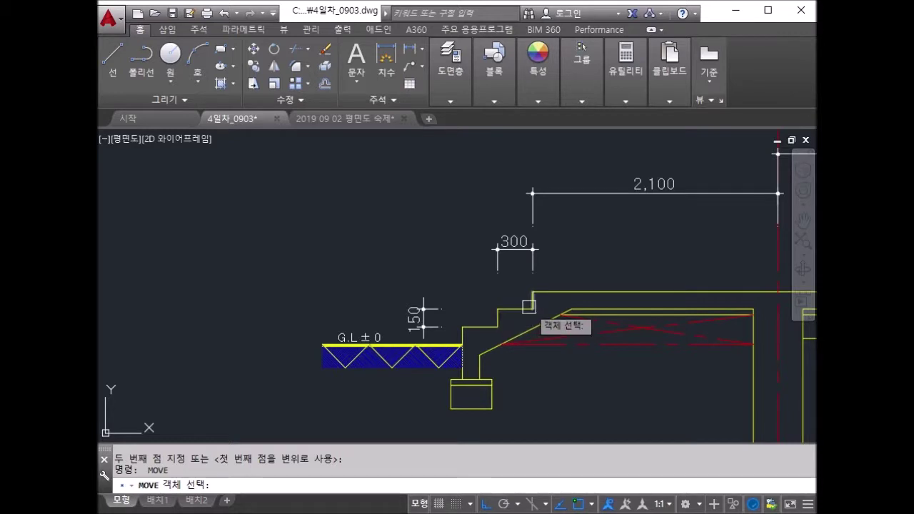
pyautogui.scroll(-3, 558, 296)
pyautogui.scroll(5, 561, 296)
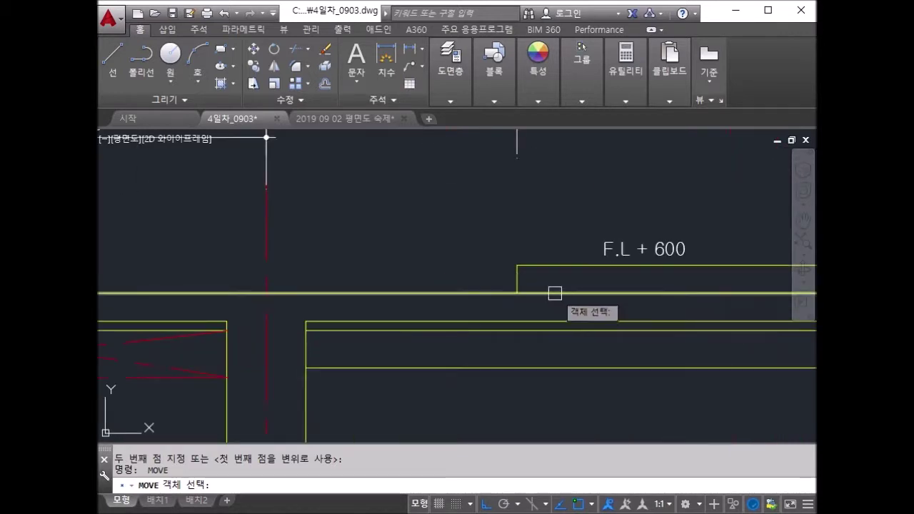
pyautogui.scroll(2, 449, 277)
pyautogui.press('Escape')
pyautogui.press('Escape')
pyautogui.press('Escape')
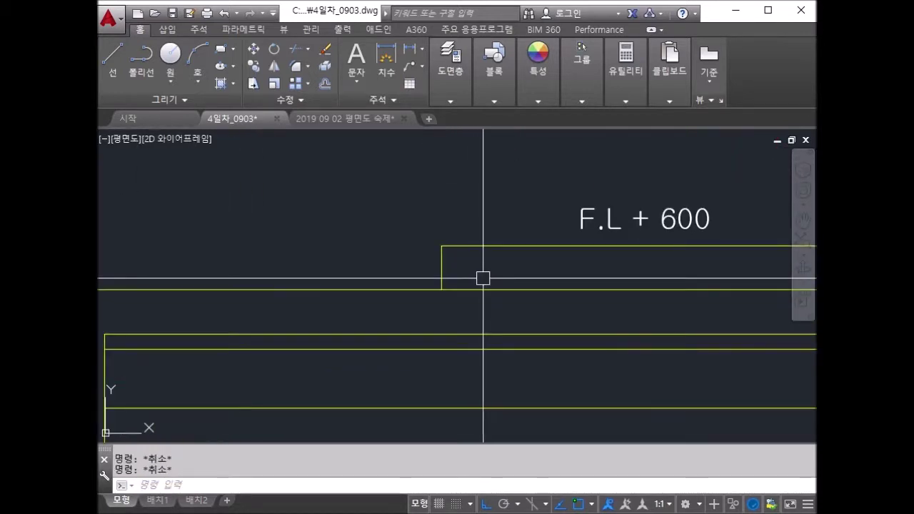
pyautogui.write('REC')
pyautogui.press('Return')
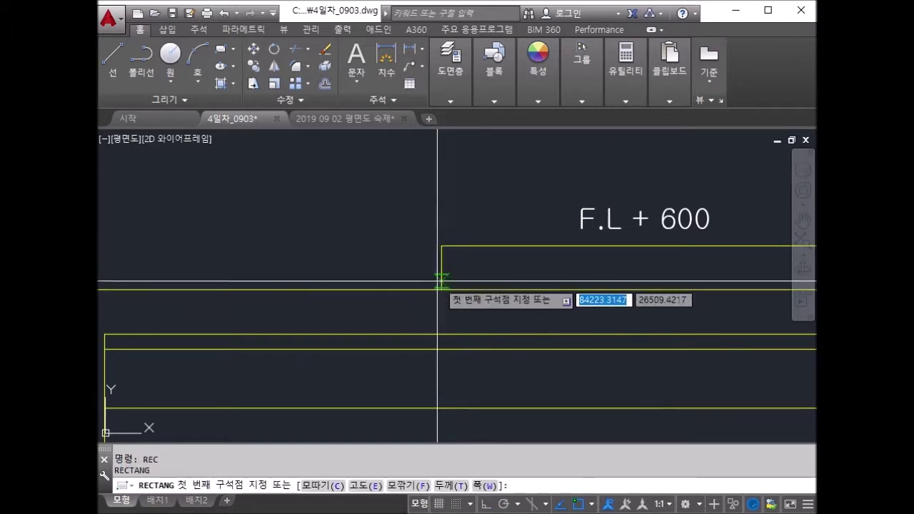
# Draw a 90×60 rectangle at the slab corner, undoing the oversized 900×60 first attempt.
pyautogui.click(442, 289)
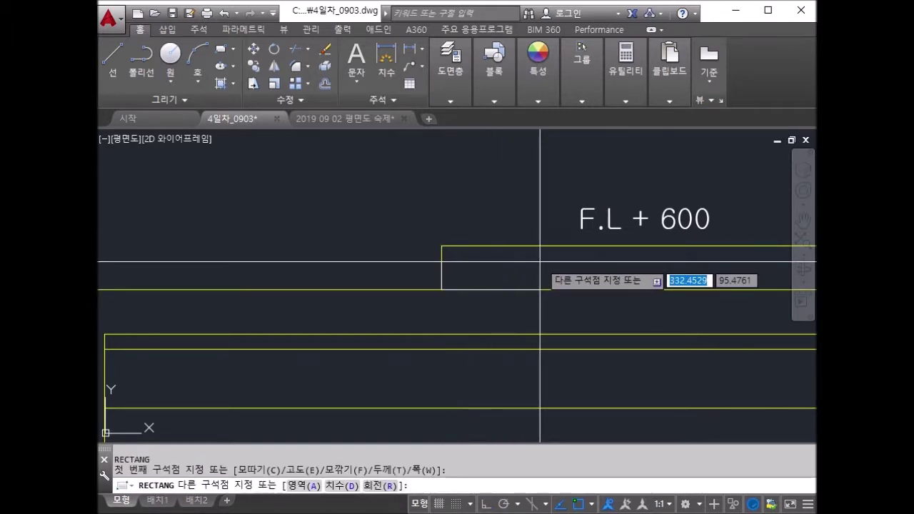
pyautogui.write('60')
pyautogui.press('Return')
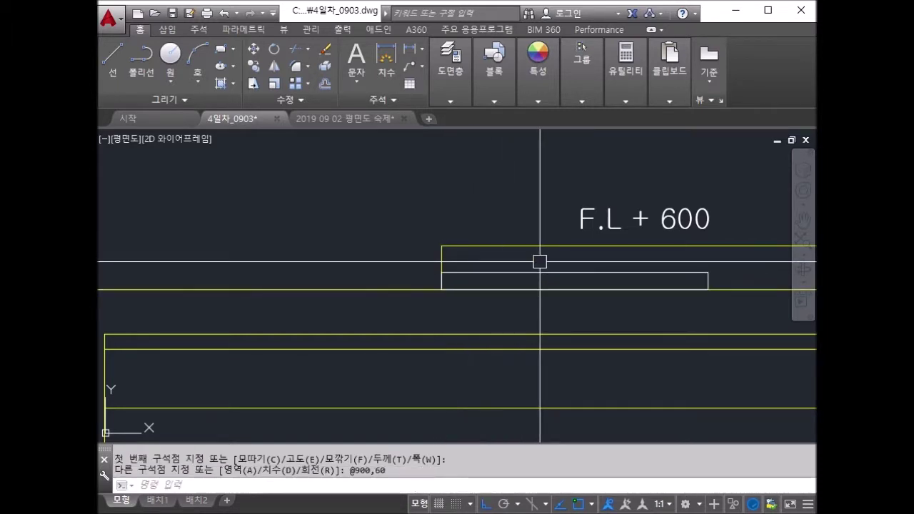
pyautogui.hotkey('ctrl', 'z')
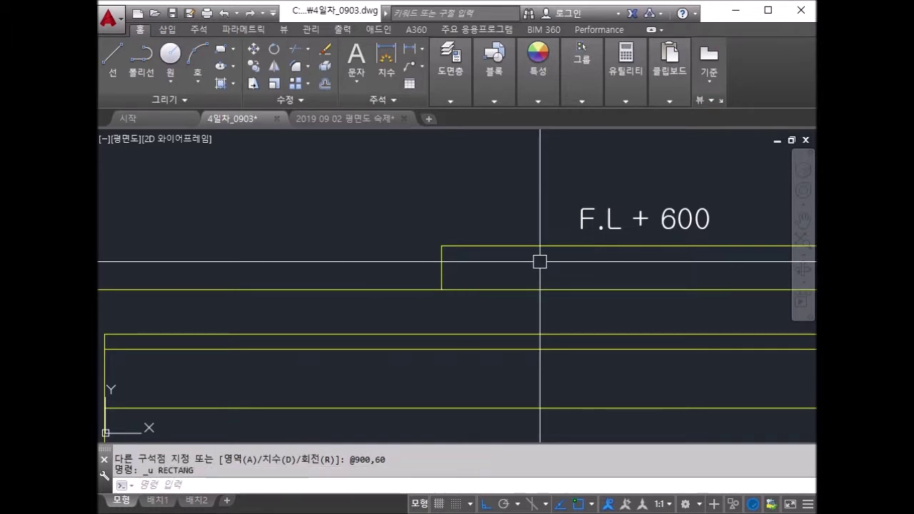
pyautogui.write('REC')
pyautogui.press('Return')
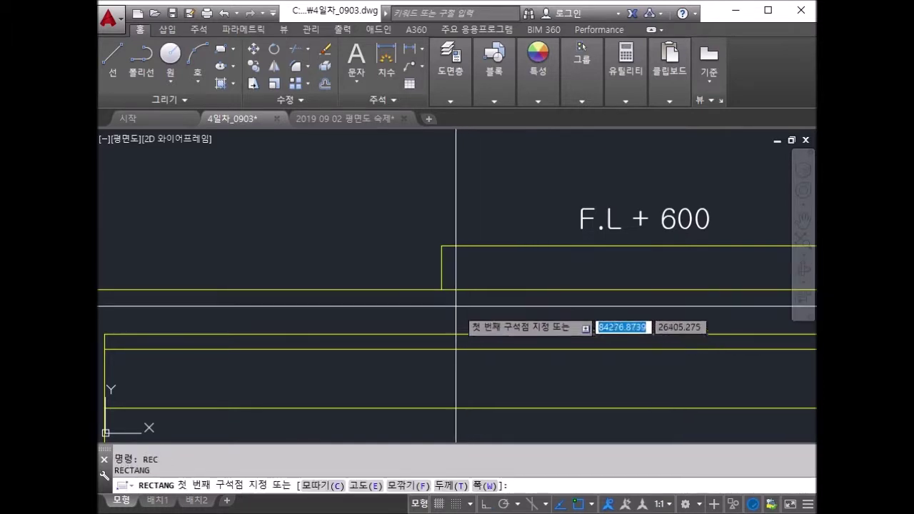
pyautogui.click(441, 289)
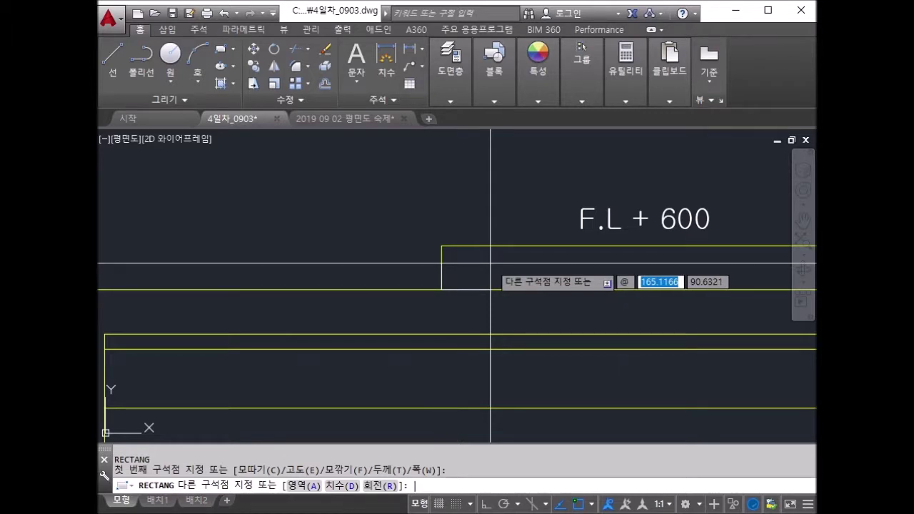
pyautogui.press('Return')
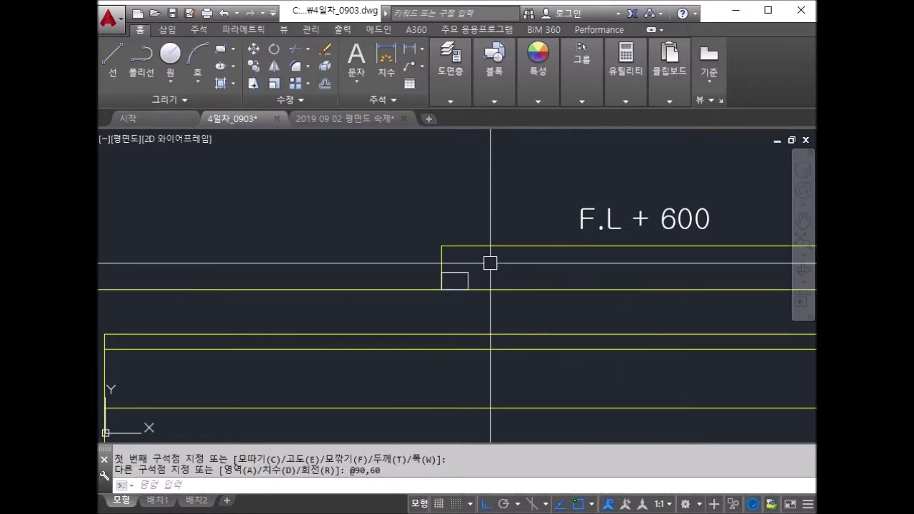
pyautogui.scroll(2, 498, 262)
pyautogui.scroll(2, 485, 278)
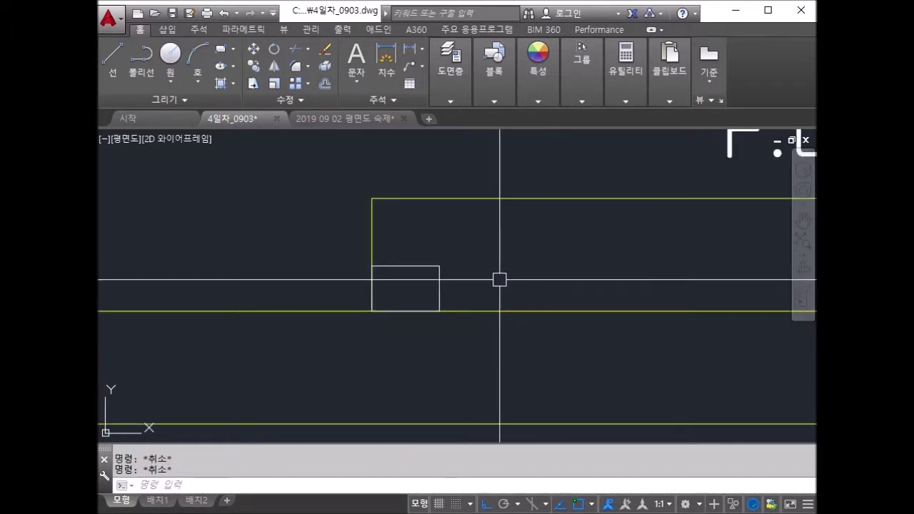
pyautogui.write('MA')
# Match the small rectangle's properties to the yellow line.
pyautogui.press('Return')
pyautogui.click(496, 311)
pyautogui.click(439, 272)
pyautogui.press('Escape')
# Copy the small rectangle directly above the original to stack a second block.
pyautogui.press('Return')
pyautogui.click(439, 300)
pyautogui.press('Return')
pyautogui.click(371, 310)
pyautogui.click(372, 266)
pyautogui.press('Escape')
pyautogui.press('Escape')
# Make HAT the current layer.
pyautogui.click(457, 101)
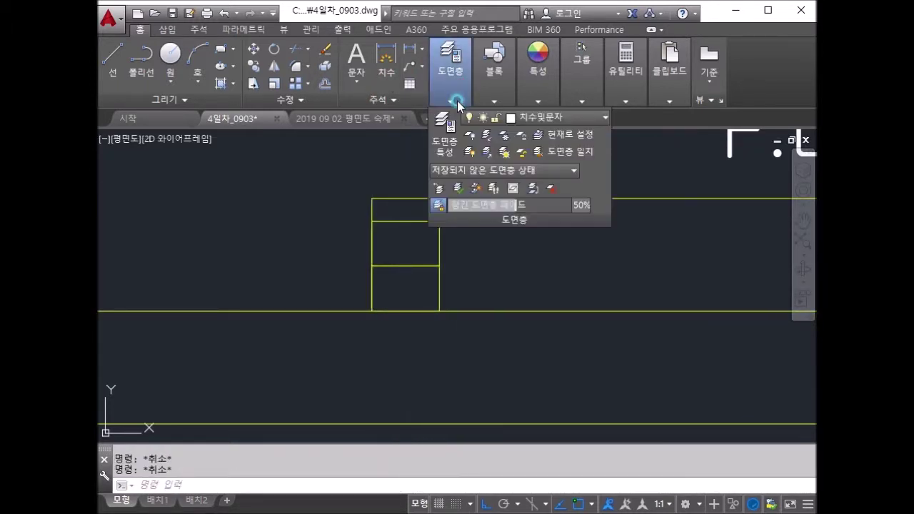
pyautogui.click(519, 120)
pyautogui.click(537, 205)
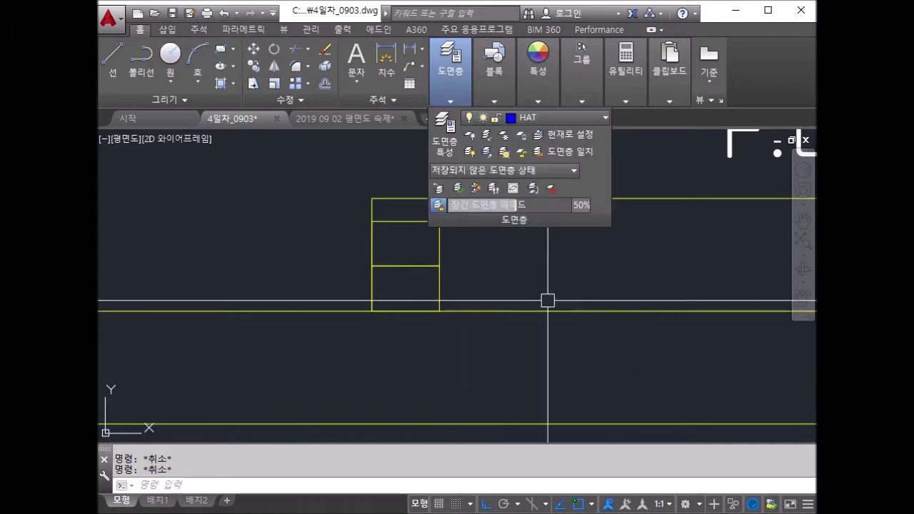
pyautogui.click(423, 243)
pyautogui.press('Escape')
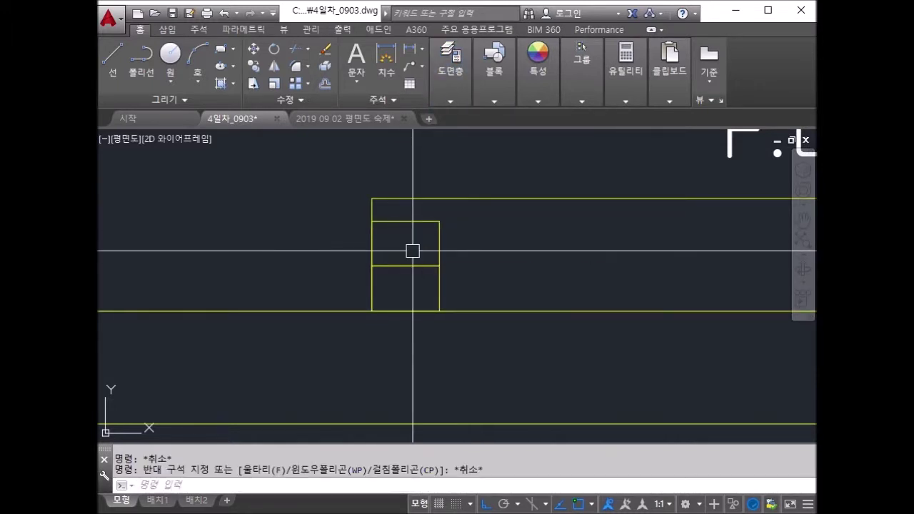
# Hatch both stacked 90×60 blocks with a user-defined 45° diagonal line pattern.
pyautogui.write('h')
pyautogui.press('Return')
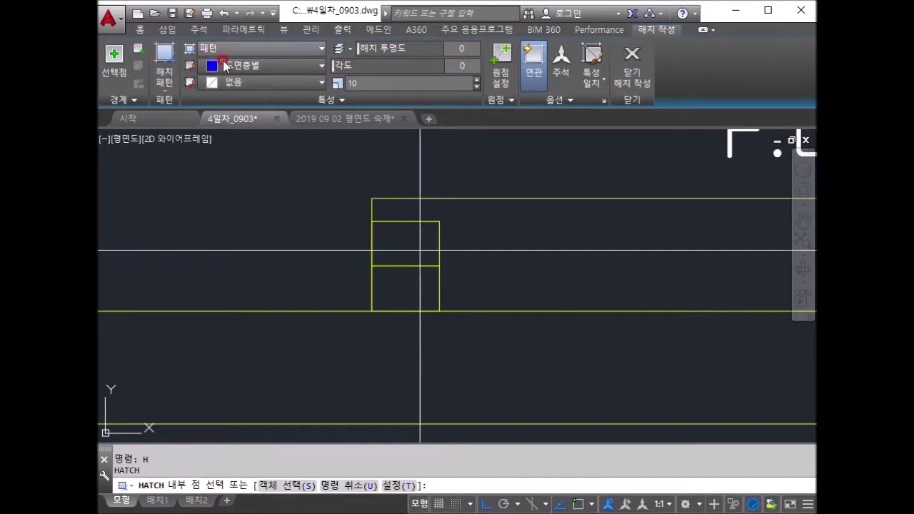
pyautogui.click(235, 57)
pyautogui.click(258, 101)
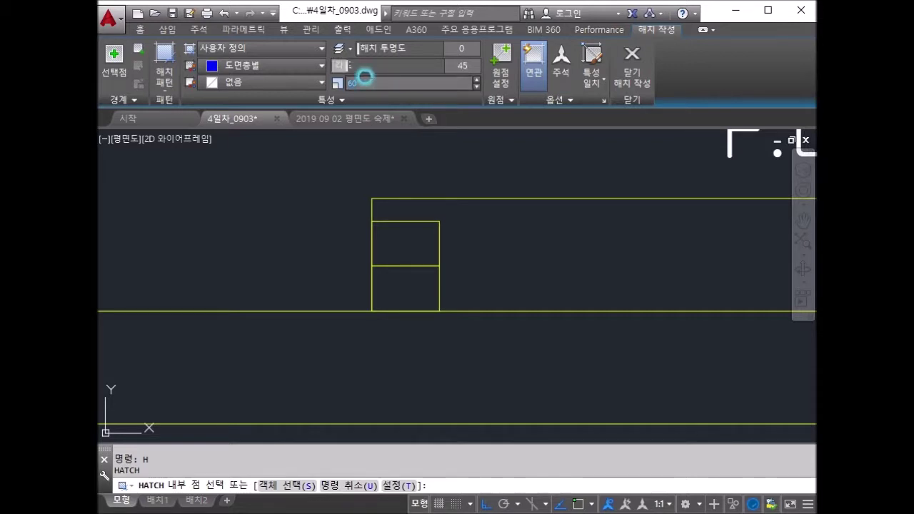
pyautogui.click(417, 273)
pyautogui.click(426, 246)
pyautogui.press('Return')
pyautogui.scroll(-2, 456, 309)
pyautogui.scroll(-2, 456, 308)
pyautogui.scroll(2, 456, 308)
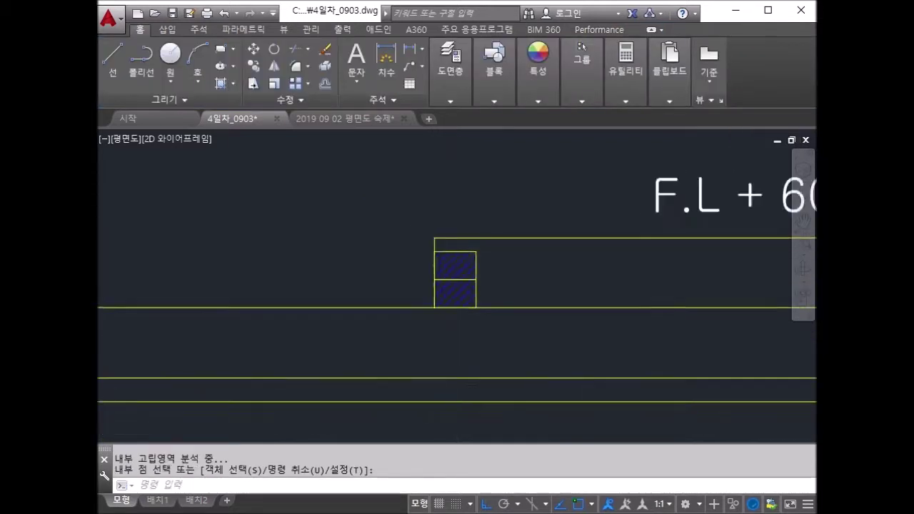
pyautogui.scroll(4, 441, 265)
pyautogui.press('Escape')
pyautogui.press('Escape')
pyautogui.write('C')
pyautogui.press('Return')
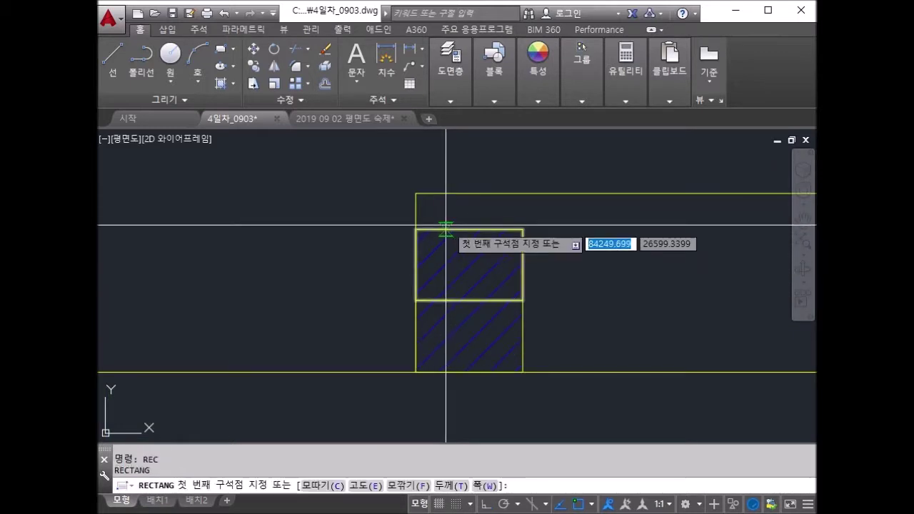
# Draw a thin cap rectangle atop the hatched blocks and give it the yellow line style.
pyautogui.click(523, 228)
pyautogui.click(417, 195)
pyautogui.press('Escape')
pyautogui.press('Escape')
pyautogui.write('a')
pyautogui.press('Return')
pyautogui.click(557, 194)
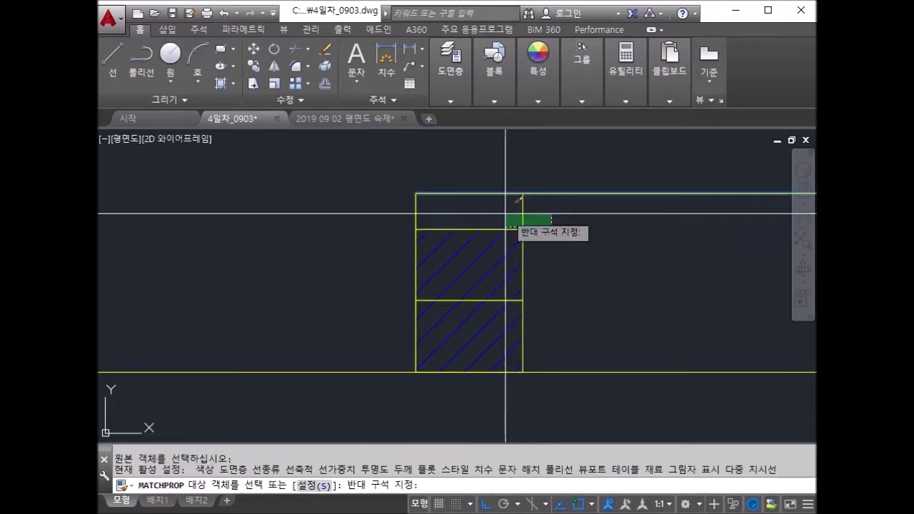
pyautogui.click(526, 204)
pyautogui.click(467, 216)
pyautogui.press('Return')
# Drag the cap's upper-left corner to the right to slant its left edge.
pyautogui.click(416, 193)
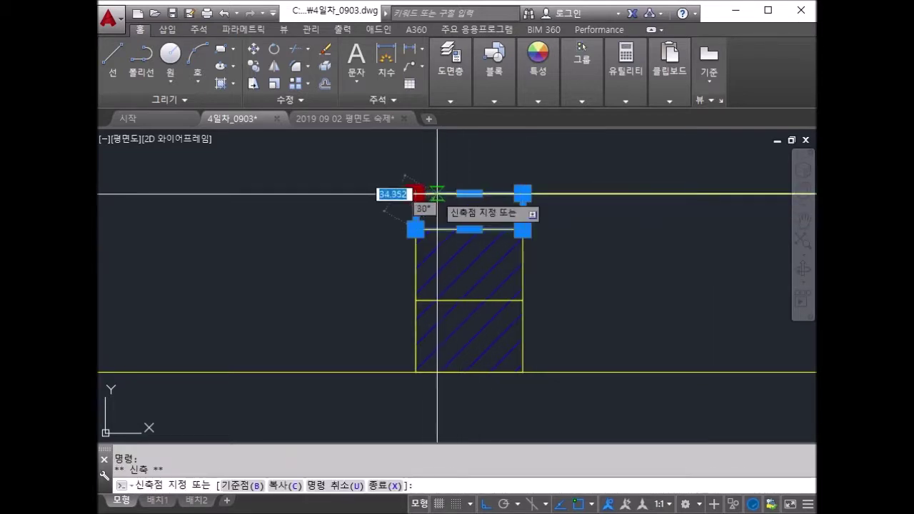
pyautogui.click(444, 193)
pyautogui.press('Escape')
pyautogui.press('Escape')
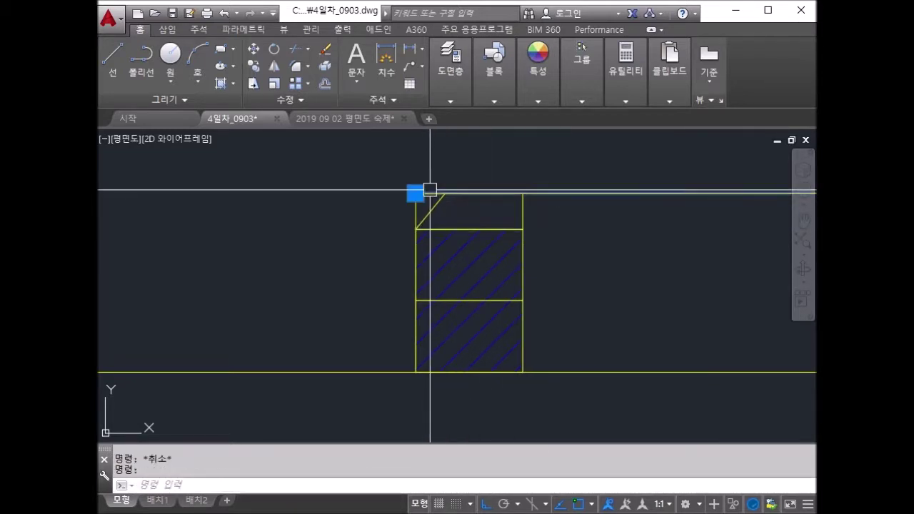
pyautogui.write('TR')
pyautogui.press('Return')
pyautogui.press('Return')
pyautogui.scroll(4, 443, 208)
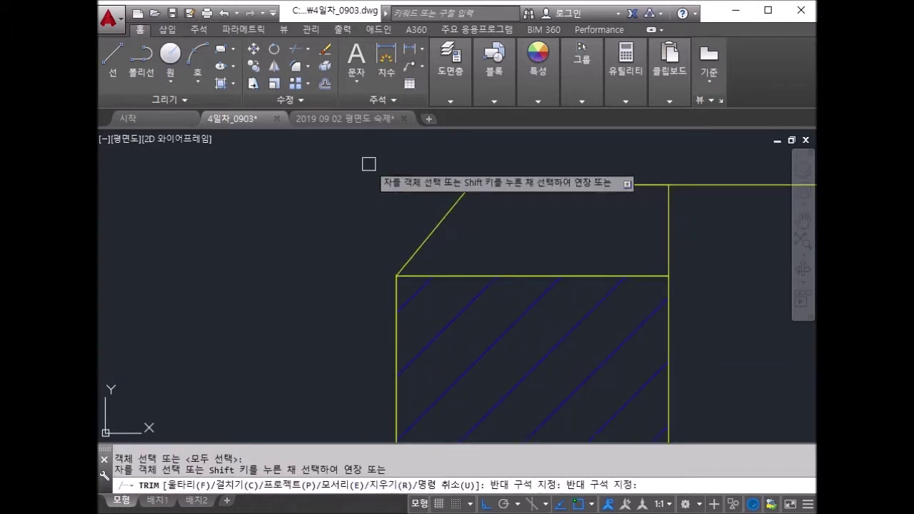
pyautogui.scroll(-6, 500, 200)
pyautogui.scroll(-4, 486, 229)
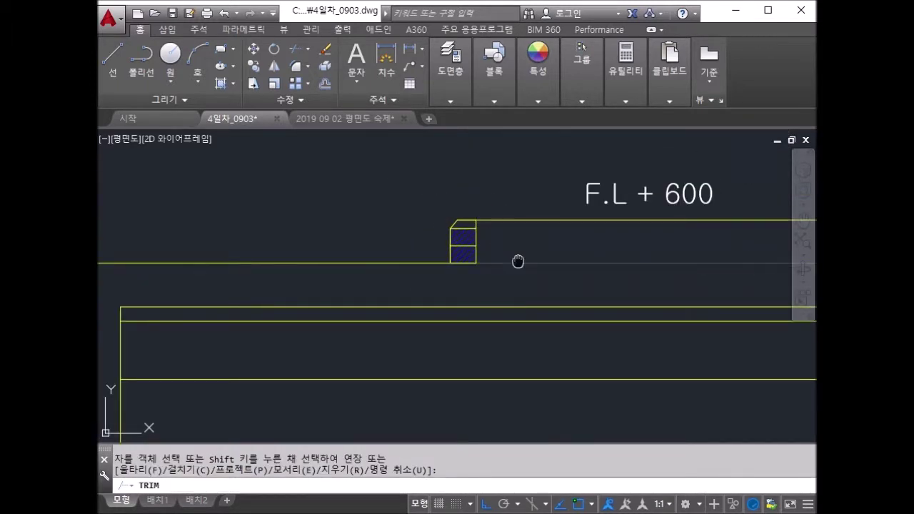
pyautogui.moveTo(519, 262); pyautogui.dragTo(363, 208, button='middle')
pyautogui.press('Escape')
pyautogui.press('Escape')
# Try offsetting the slab line 85 downward, then cancel the offset.
pyautogui.write('o')
pyautogui.press('Return')
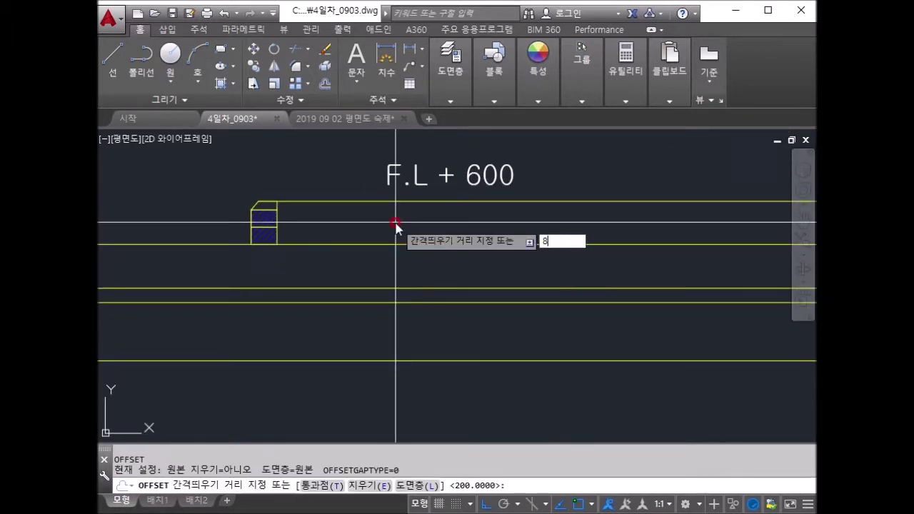
pyautogui.write('85')
pyautogui.press('Return')
pyautogui.click(325, 201)
pyautogui.click(325, 216)
pyautogui.scroll(2, 314, 218)
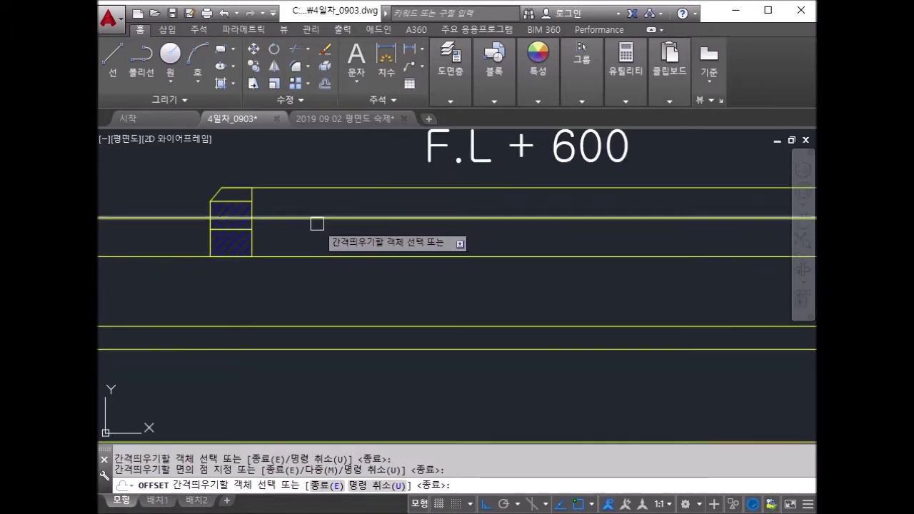
pyautogui.press('Escape')
pyautogui.press('Escape')
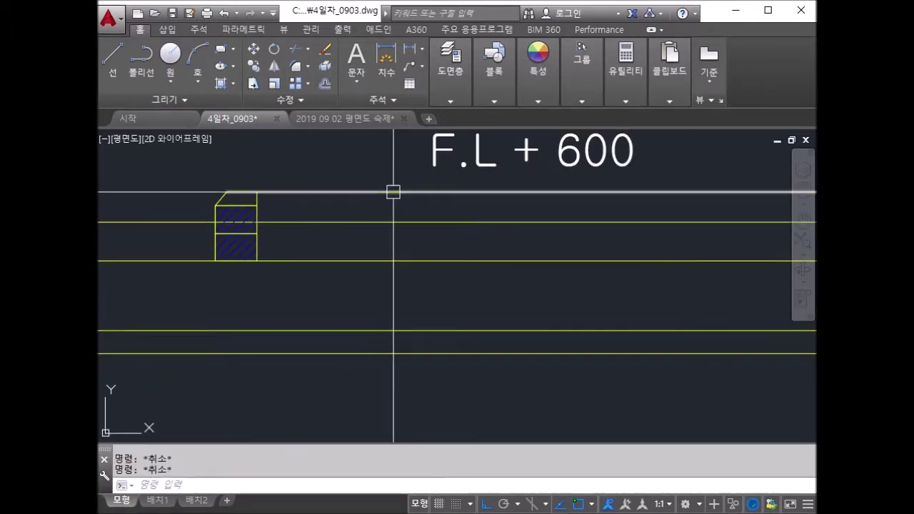
pyautogui.write('O')
pyautogui.press('Return')
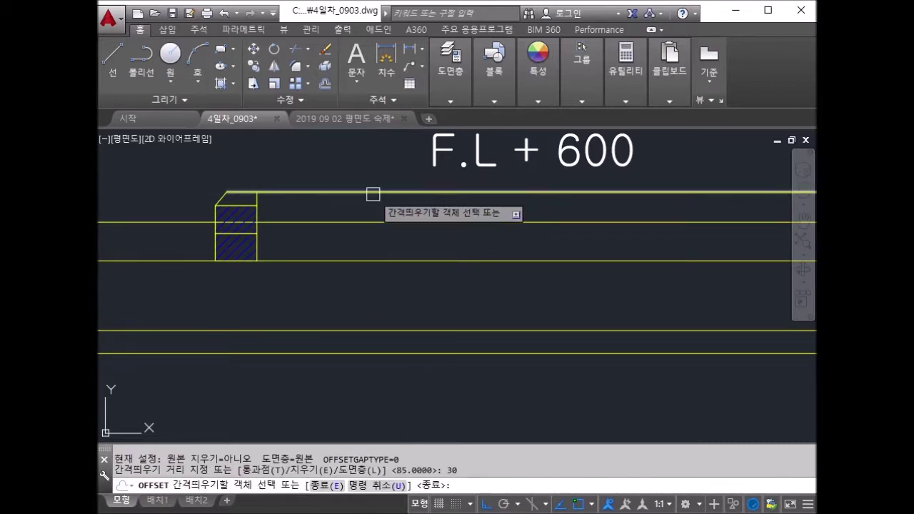
pyautogui.scroll(4, 361, 229)
pyautogui.press('Escape')
# Draw a short vertical line closing the slab end and match it to the yellow wall line.
pyautogui.write('L')
pyautogui.press('Return')
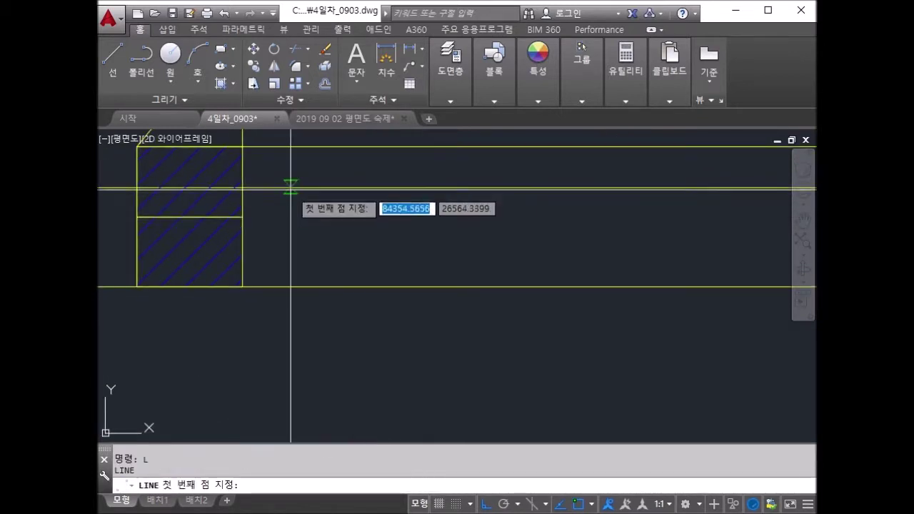
pyautogui.click(325, 188)
pyautogui.press('Return')
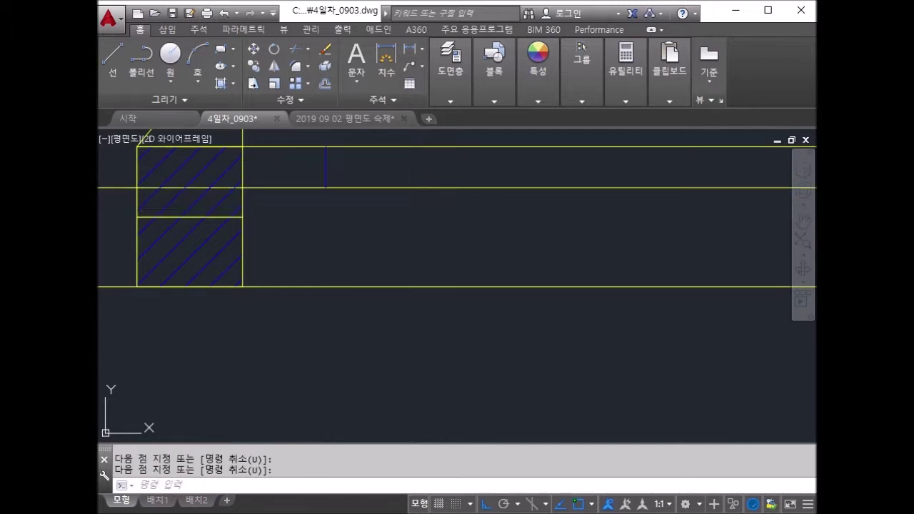
pyautogui.write('MA')
pyautogui.click(386, 188)
pyautogui.click(326, 179)
pyautogui.press('Escape')
# Fillet the slab corner between the short vertical line and the slab line.
pyautogui.write('f')
pyautogui.press('Return')
pyautogui.click(325, 180)
pyautogui.scroll(-3, 326, 180)
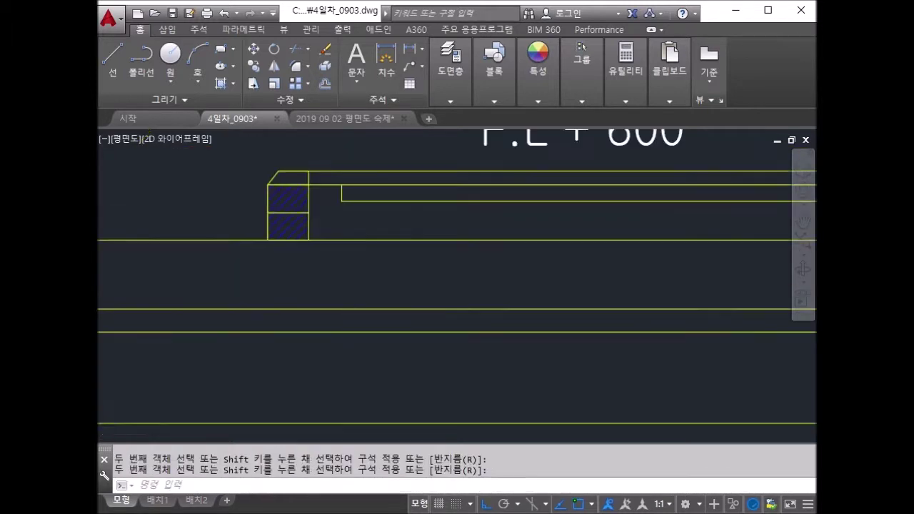
pyautogui.click(365, 244)
pyautogui.moveTo(429, 245); pyautogui.dragTo(274, 245, button='middle')
pyautogui.scroll(-2, 310, 232)
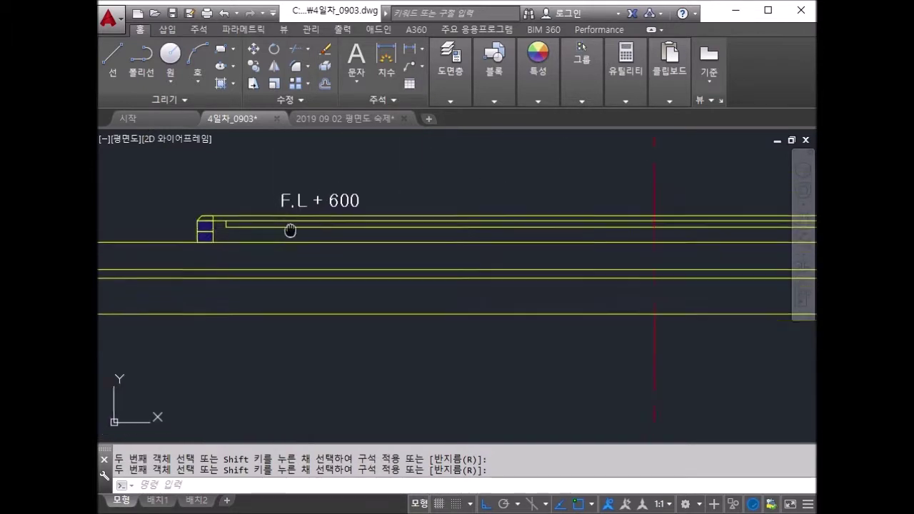
pyautogui.scroll(-2, 478, 243)
pyautogui.moveTo(370, 253); pyautogui.dragTo(400, 261, button='middle')
pyautogui.press('Escape')
pyautogui.press('Escape')
pyautogui.click(451, 99)
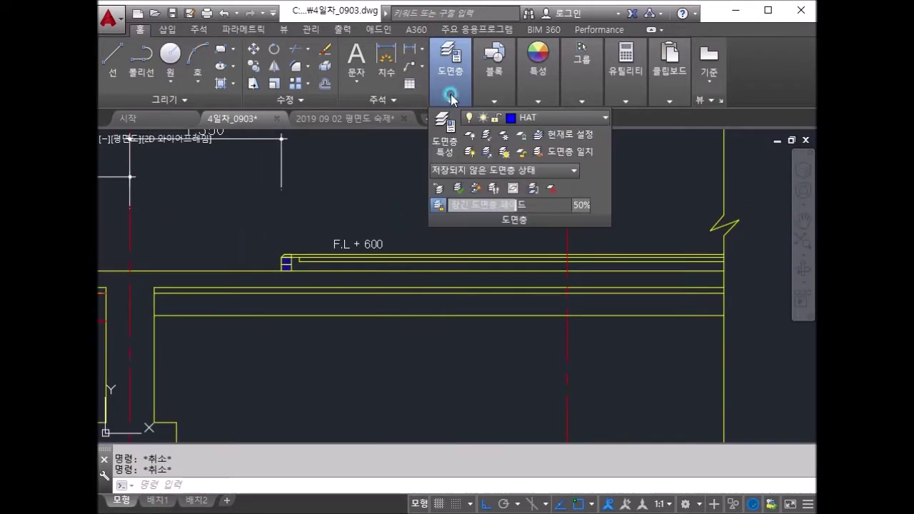
# Keep HAT as the current layer.
pyautogui.click(554, 122)
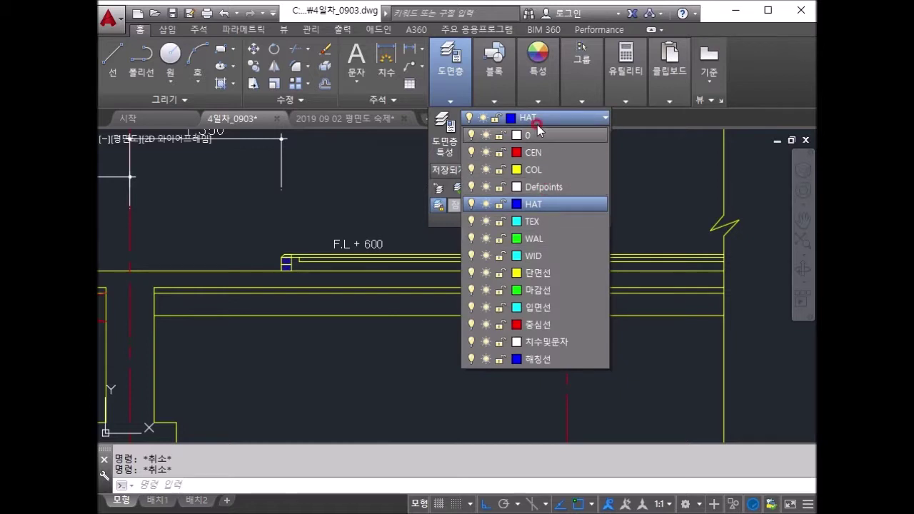
pyautogui.click(539, 123)
pyautogui.scroll(6, 302, 264)
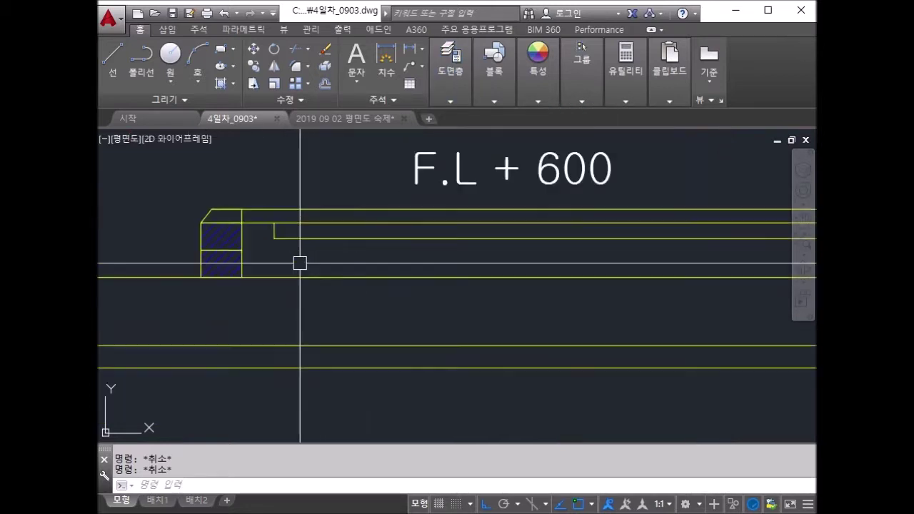
pyautogui.scroll(2, 307, 235)
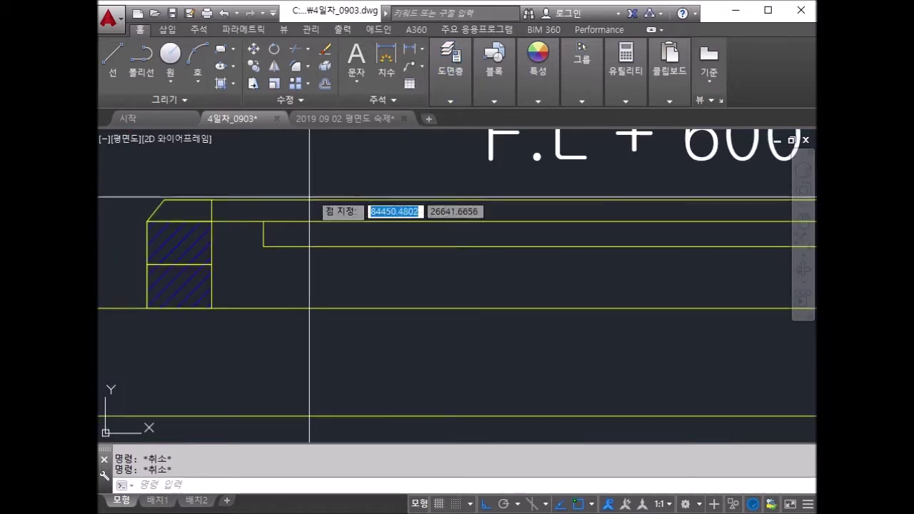
pyautogui.scroll(2, 300, 236)
# Place a point marker in the recess, then erase the stray marker.
pyautogui.click(292, 232)
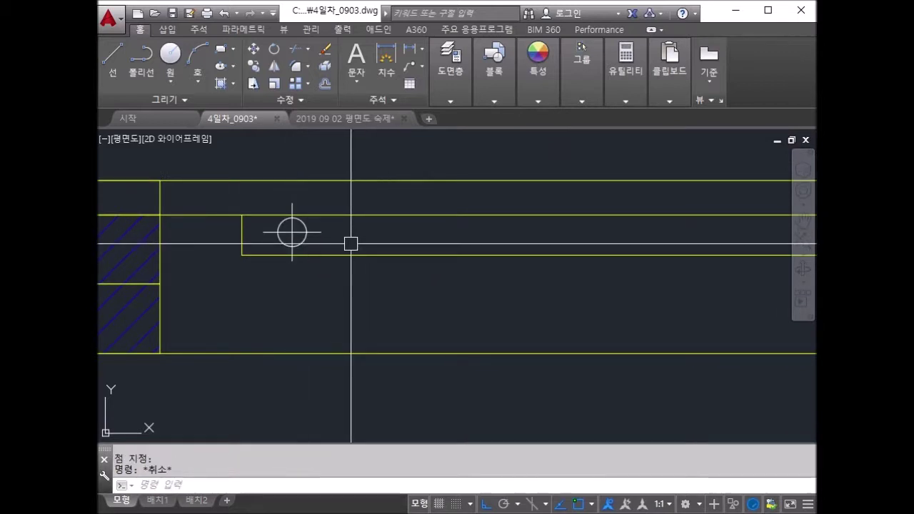
pyautogui.click(286, 227)
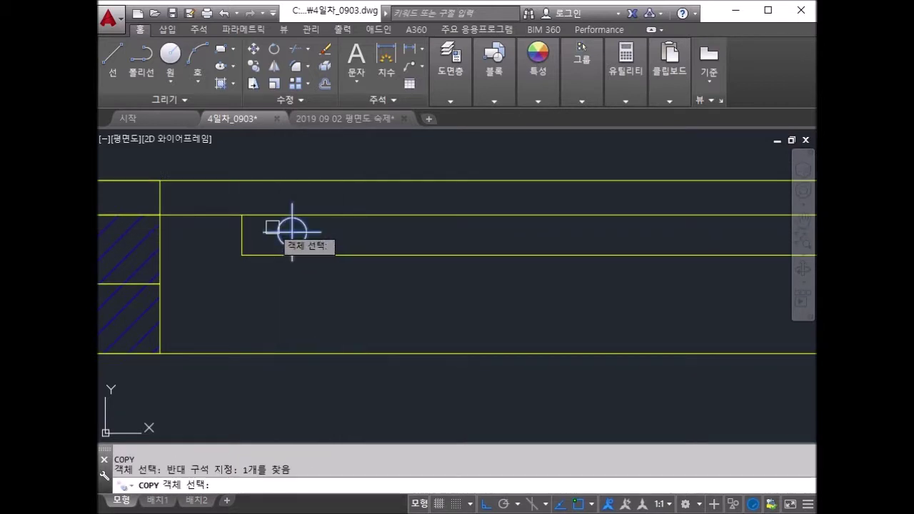
pyautogui.press('Return')
pyautogui.click(292, 232)
pyautogui.press('Escape')
pyautogui.write('e')
pyautogui.press('Return')
pyautogui.moveTo(348, 236); pyautogui.dragTo(312, 218)
pyautogui.write('e')
pyautogui.press('Return')
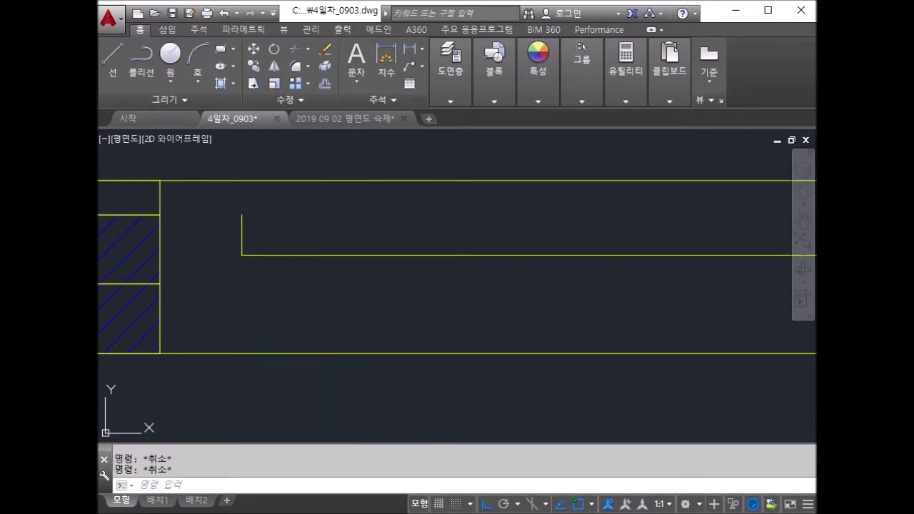
pyautogui.press('o')
# Offset the top recess line 20 downward.
pyautogui.press('Return')
pyautogui.write('20')
pyautogui.press('Return')
pyautogui.click(380, 183)
pyautogui.click(385, 208)
pyautogui.press('Escape')
# Attempt to extend and trim the recess lines near the hatched edge block.
pyautogui.write('ex')
pyautogui.press('Return')
pyautogui.press('Return')
pyautogui.moveTo(177, 221); pyautogui.dragTo(515, 228, button='middle')
pyautogui.press('Escape')
pyautogui.write('tr')
pyautogui.press('Return')
pyautogui.scroll(4, 498, 213)
pyautogui.press('Return')
pyautogui.click(472, 197)
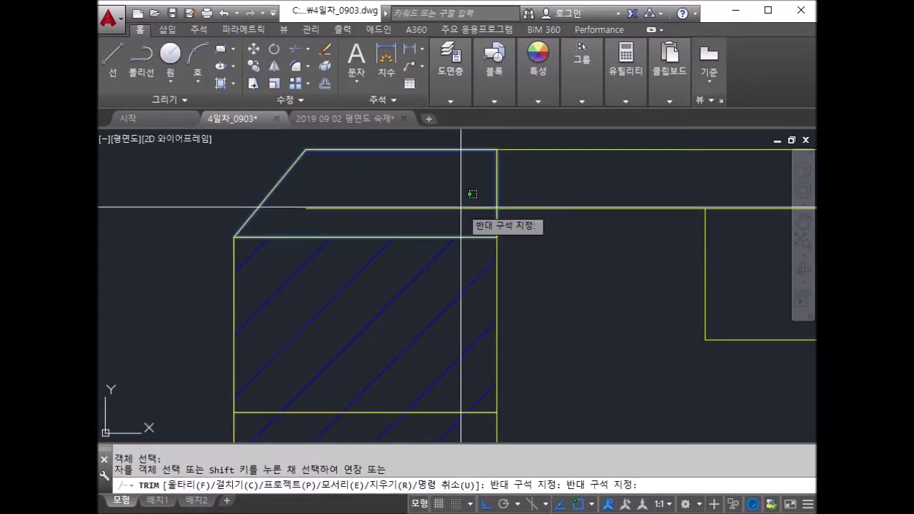
pyautogui.scroll(-2, 500, 225)
pyautogui.press('Escape')
pyautogui.scroll(-3, 500, 214)
pyautogui.scroll(1, 551, 230)
pyautogui.press('Escape')
pyautogui.write('PO')
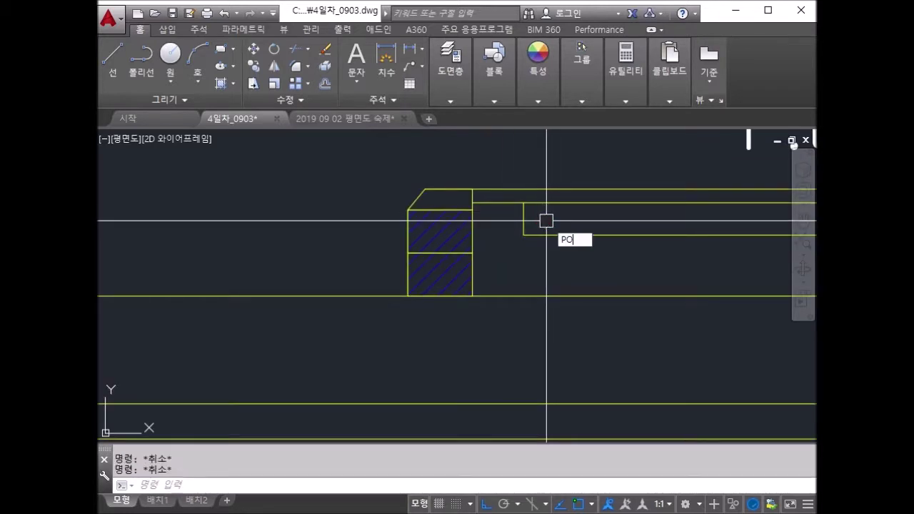
# Place a circle-cross point marker (PDMODE 34) inside the slab's closed end.
pyautogui.press('Return')
pyautogui.scroll(4, 546, 221)
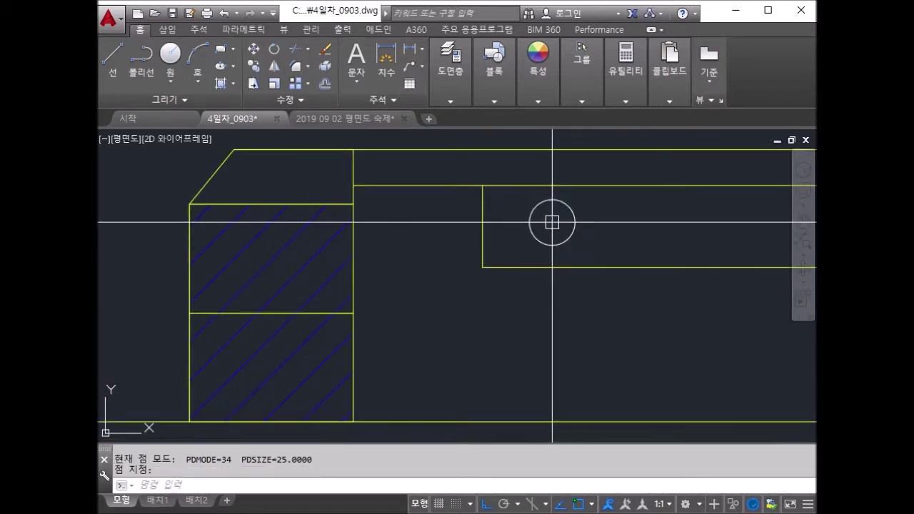
pyautogui.press('Escape')
pyautogui.press('Escape')
pyautogui.scroll(-2, 646, 242)
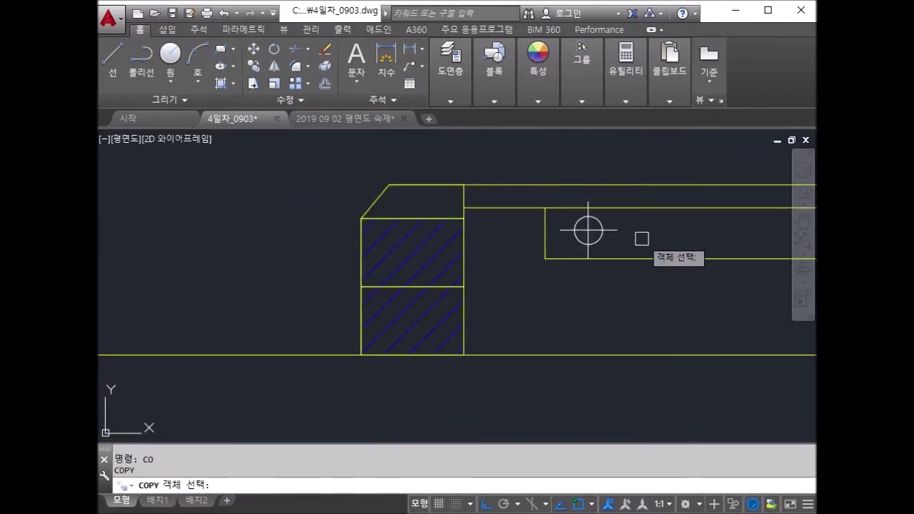
# Copy the point marker 250 to the right.
pyautogui.press('Return')
pyautogui.scroll(-2, 96, 295)
pyautogui.click(402, 254)
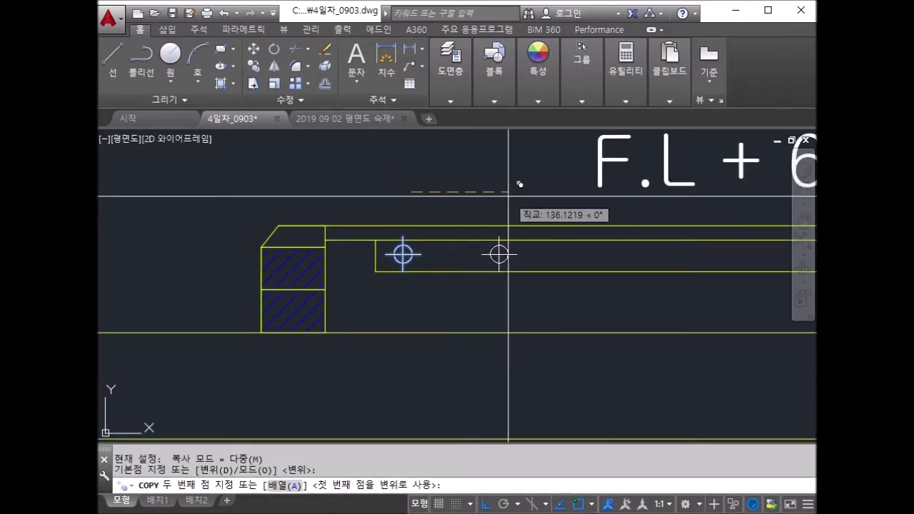
pyautogui.write('250')
pyautogui.press('Return')
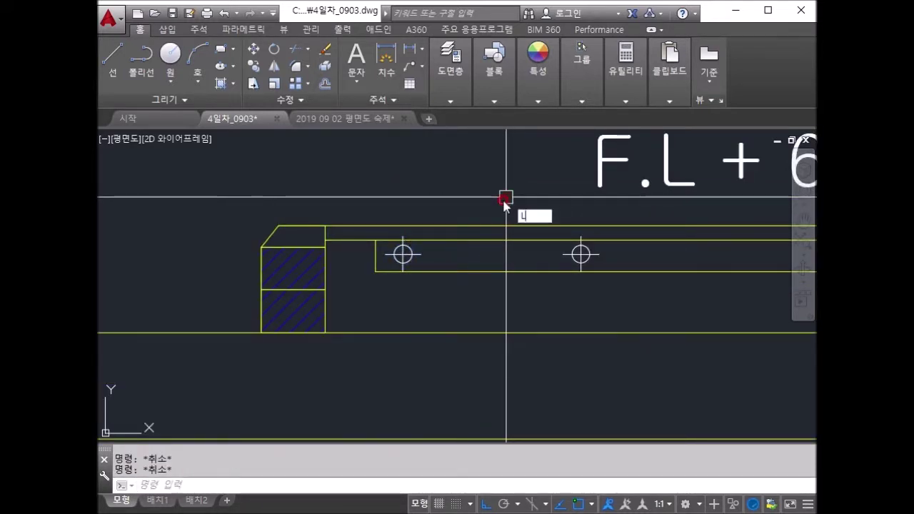
# Draw two parallel horizontal lines connecting the left and right markers.
pyautogui.press('Return')
pyautogui.scroll(3, 506, 200)
pyautogui.click(262, 224)
pyautogui.scroll(-3, 343, 214)
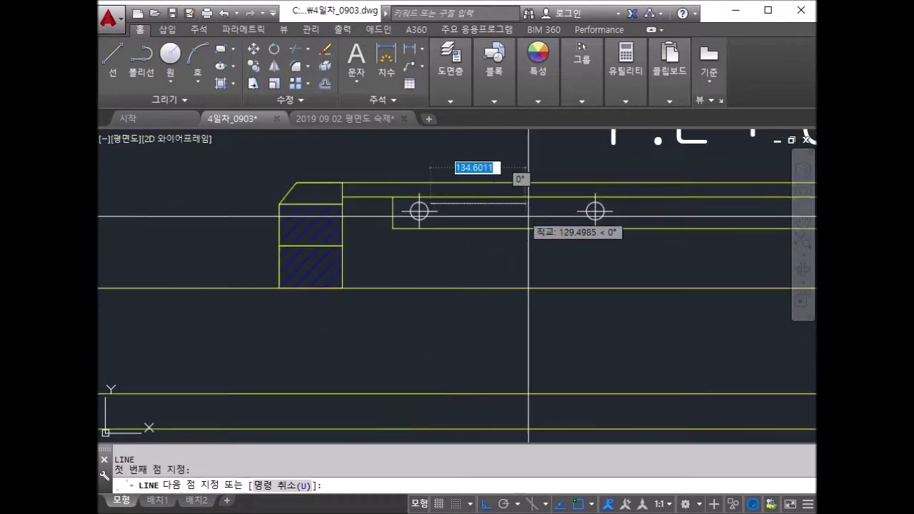
pyautogui.scroll(2, 516, 213)
pyautogui.scroll(2, 600, 207)
pyautogui.click(584, 225)
pyautogui.press('Return')
pyautogui.press('Return')
pyautogui.scroll(-3, 585, 225)
pyautogui.click(596, 249)
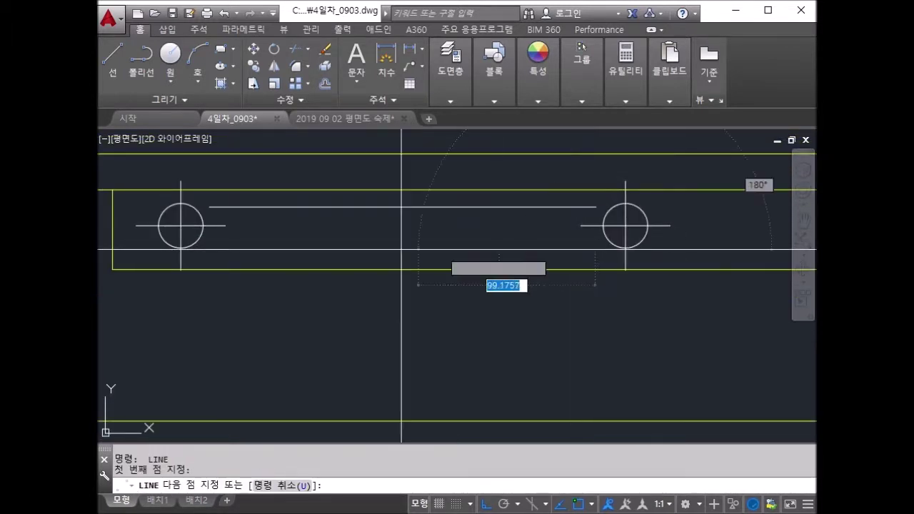
pyautogui.click(209, 248)
pyautogui.press('Escape')
pyautogui.press('Escape')
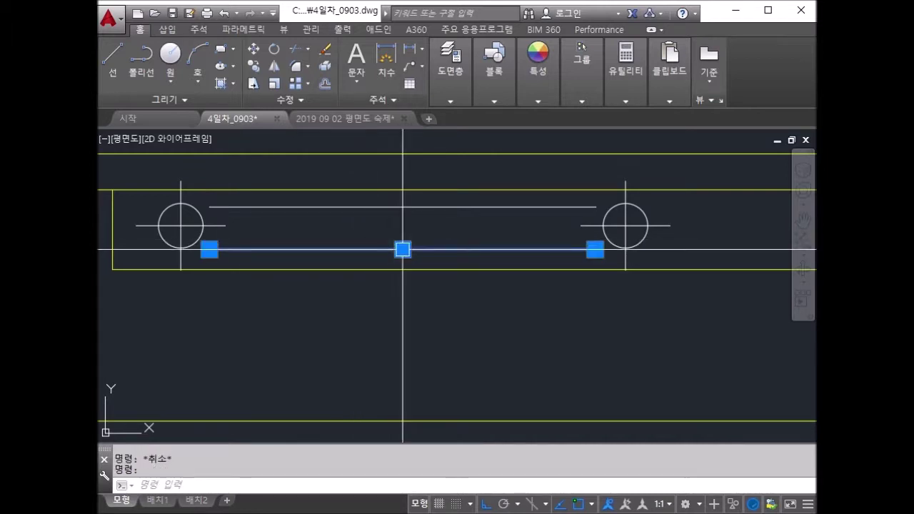
# Set both connecting lines to the HIDDEN linetype.
pyautogui.click(402, 207)
pyautogui.moveTo(538, 100)
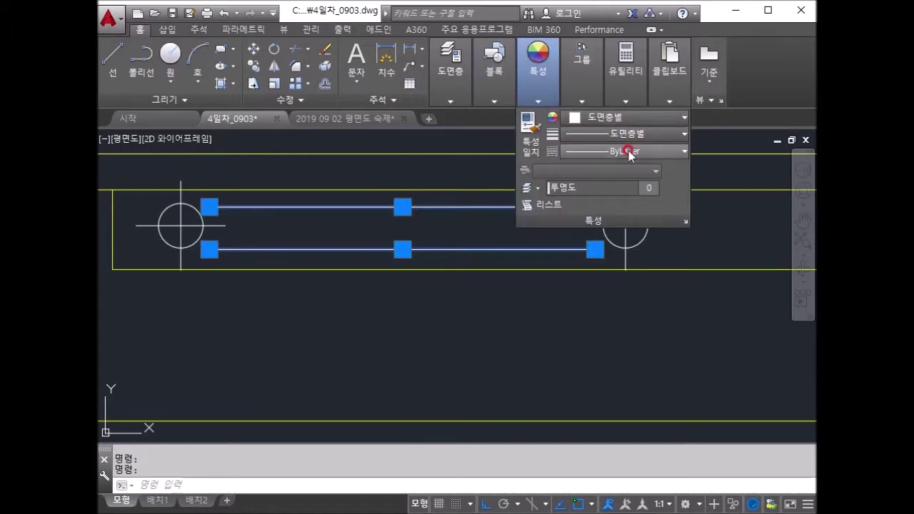
pyautogui.click(629, 152)
pyautogui.click(638, 290)
pyautogui.press('Escape')
pyautogui.scroll(-4, 478, 288)
pyautogui.scroll(-4, 478, 288)
pyautogui.press('Escape')
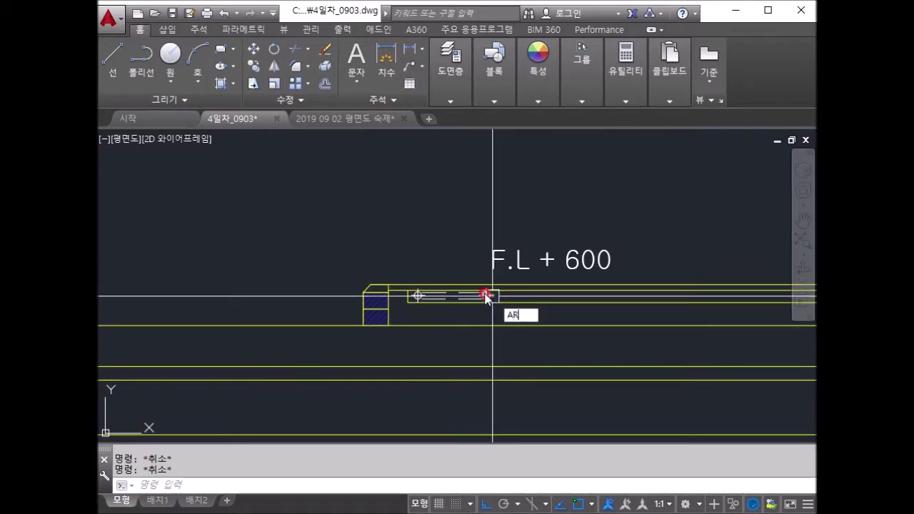
# Window-select the markers and lines for a rectangular array, then cancel it.
pyautogui.scroll(4, 411, 263)
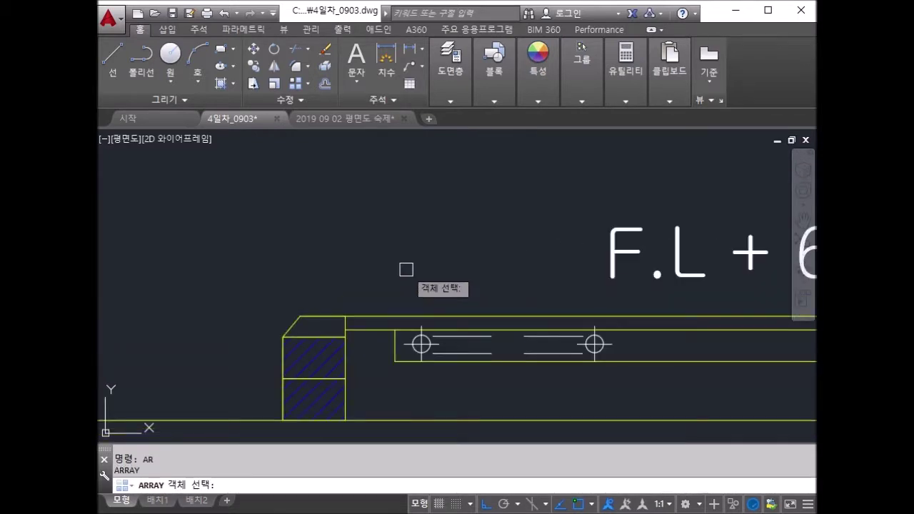
pyautogui.click(403, 266)
pyautogui.click(665, 386)
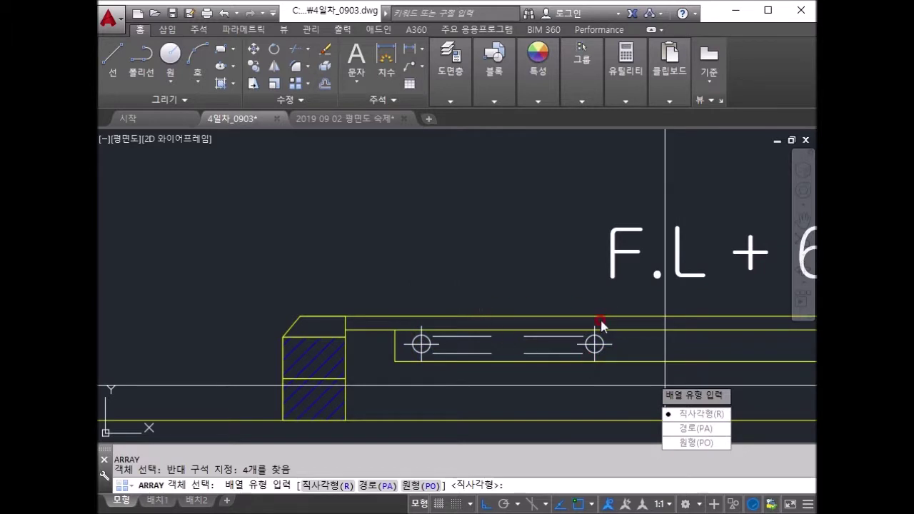
pyautogui.click(701, 414)
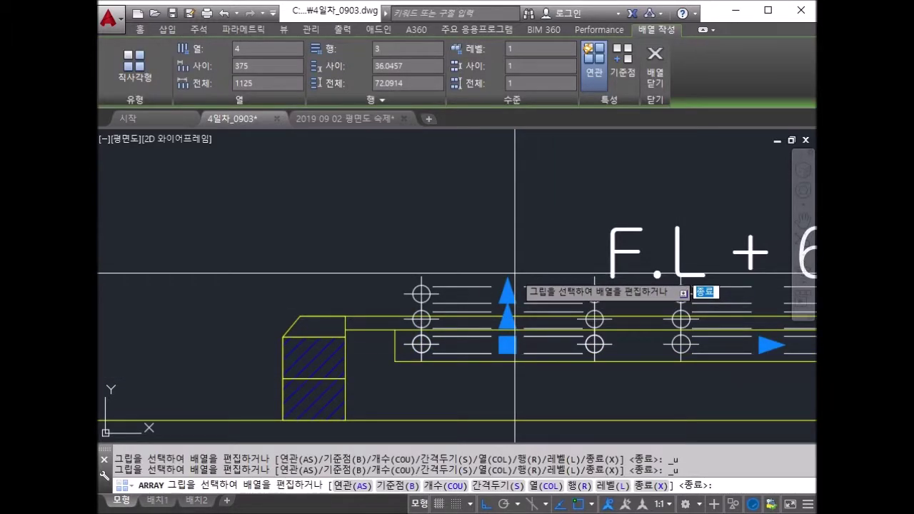
pyautogui.press('Escape')
pyautogui.scroll(-3, 495, 295)
pyautogui.press('Escape')
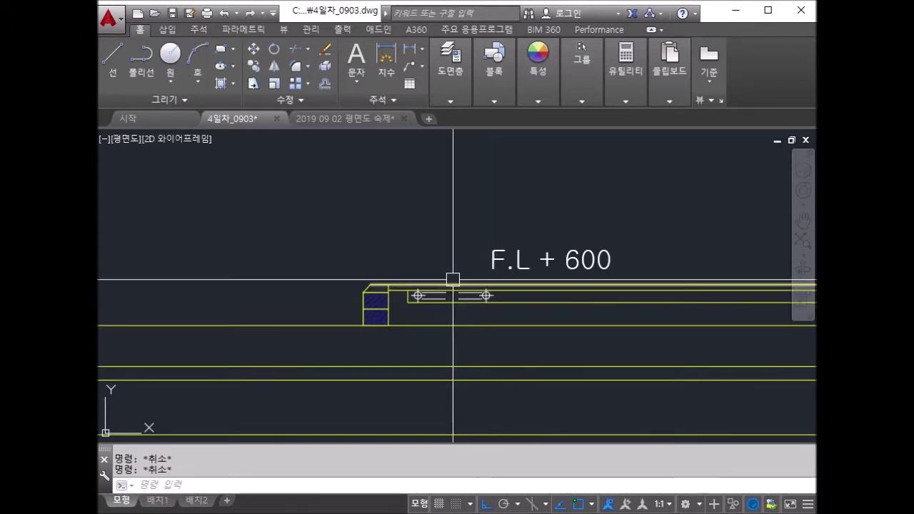
pyautogui.write('AR')
# Restart ARRAY and window-select the two markers and two hidden lines.
pyautogui.press('Return')
pyautogui.scroll(2, 435, 279)
pyautogui.click(378, 258)
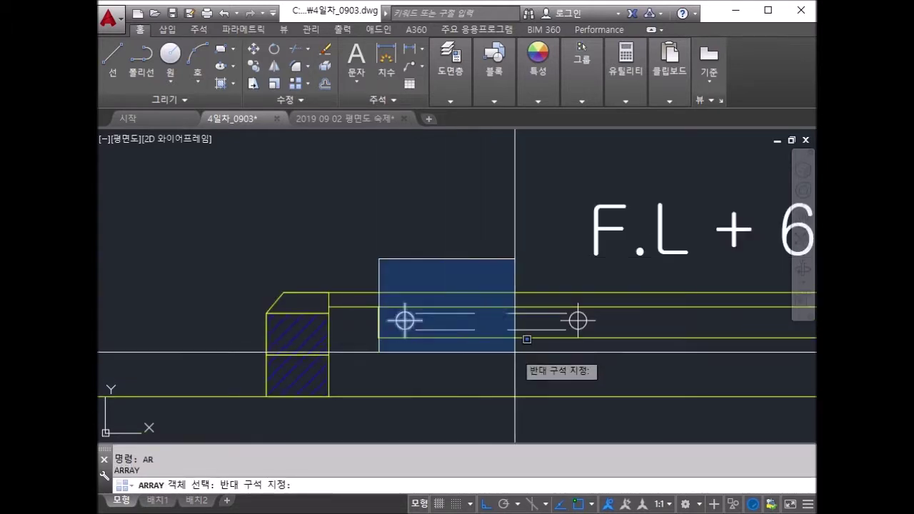
pyautogui.click(685, 387)
pyautogui.press('Return')
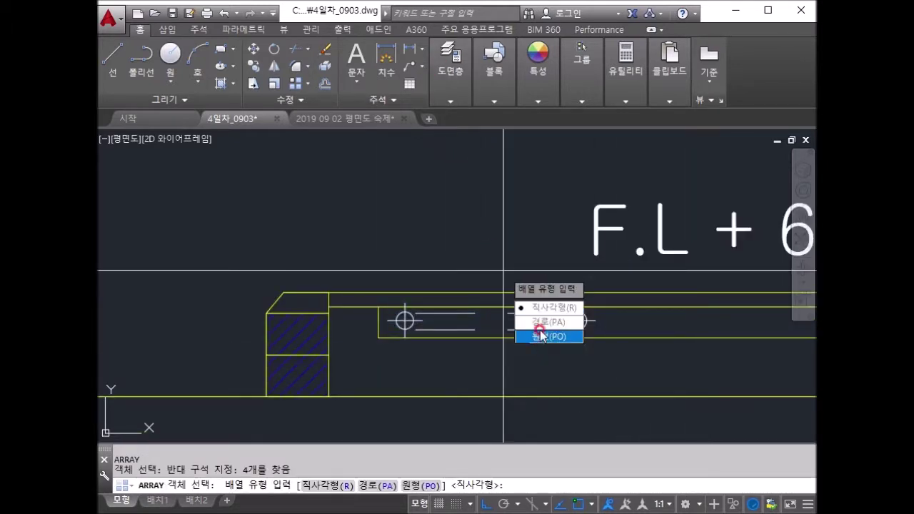
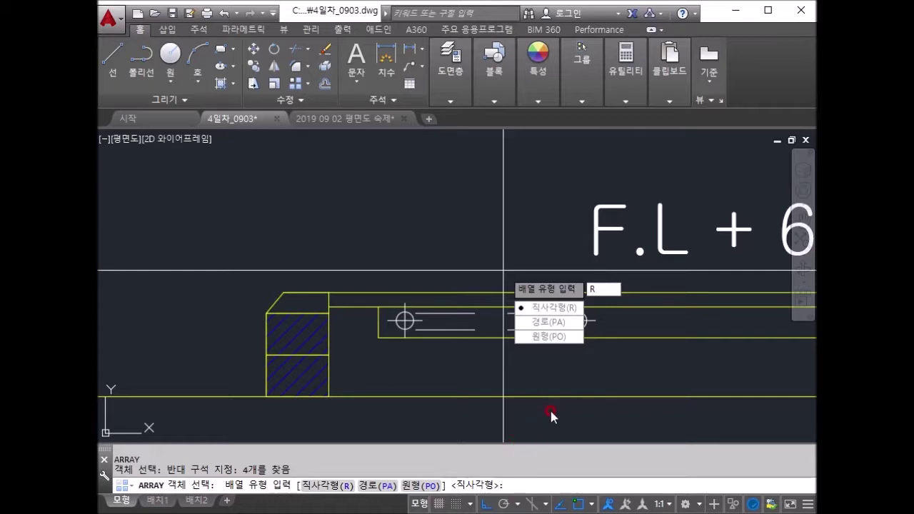
# Array the railing symbols into 10 columns and 1 row, spaced 500 along the F.L + 600 platform.
pyautogui.press('Return')
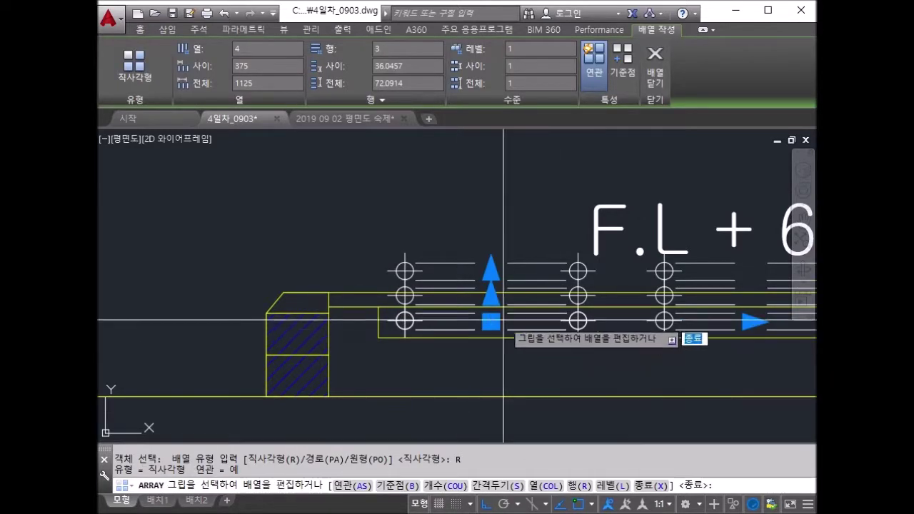
pyautogui.moveTo(534, 335); pyautogui.dragTo(423, 343, button='middle')
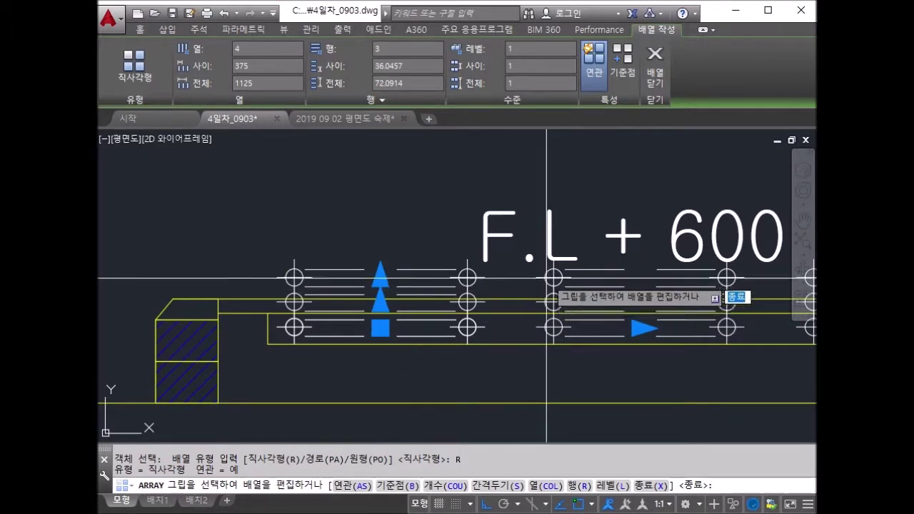
pyautogui.scroll(-4, 541, 278)
pyautogui.moveTo(556, 354); pyautogui.dragTo(402, 349, button='middle')
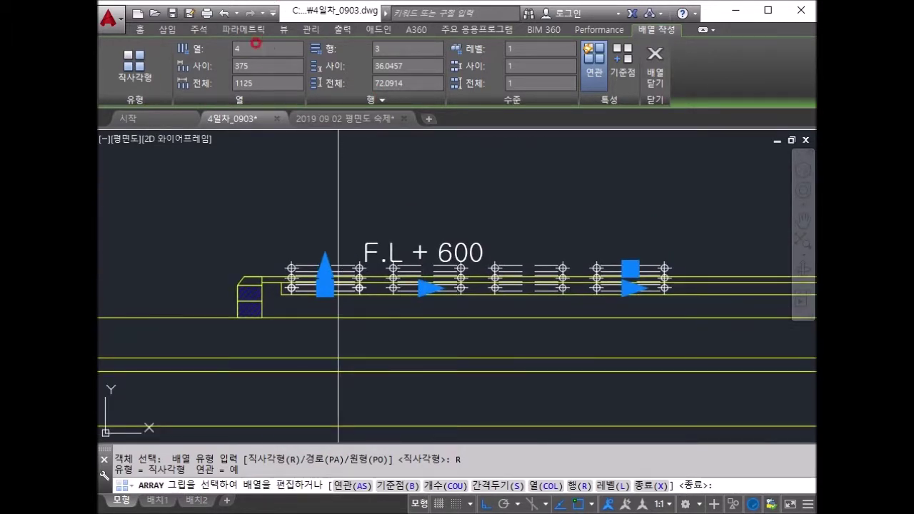
pyautogui.write('10')
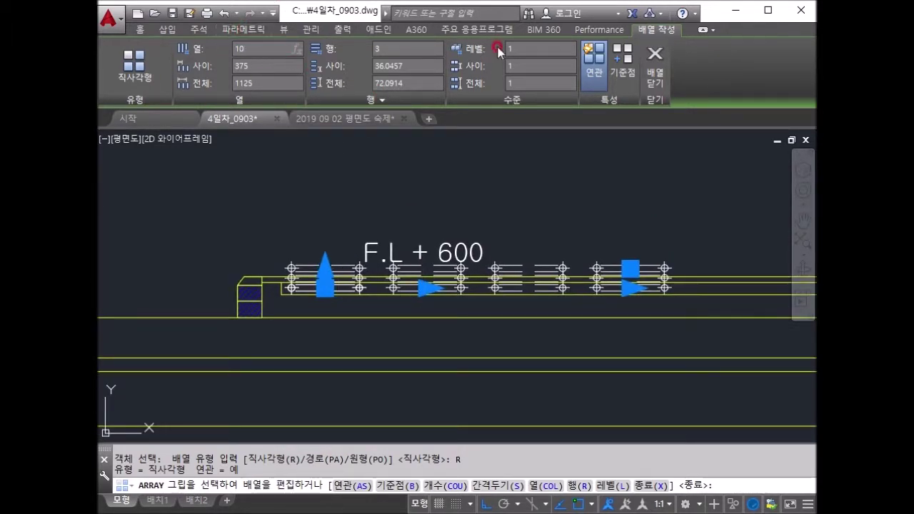
pyautogui.click(410, 36)
pyautogui.click(378, 45)
pyautogui.write('1')
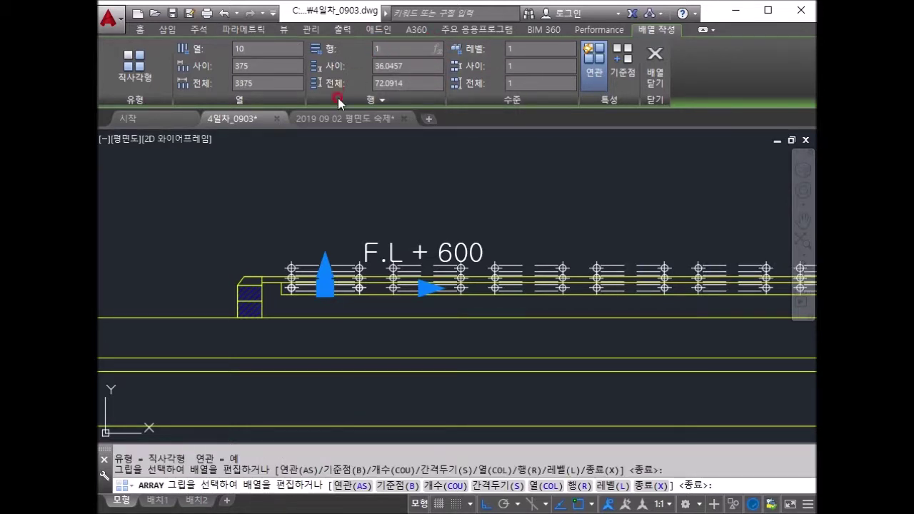
pyautogui.click(261, 64)
pyautogui.write('500')
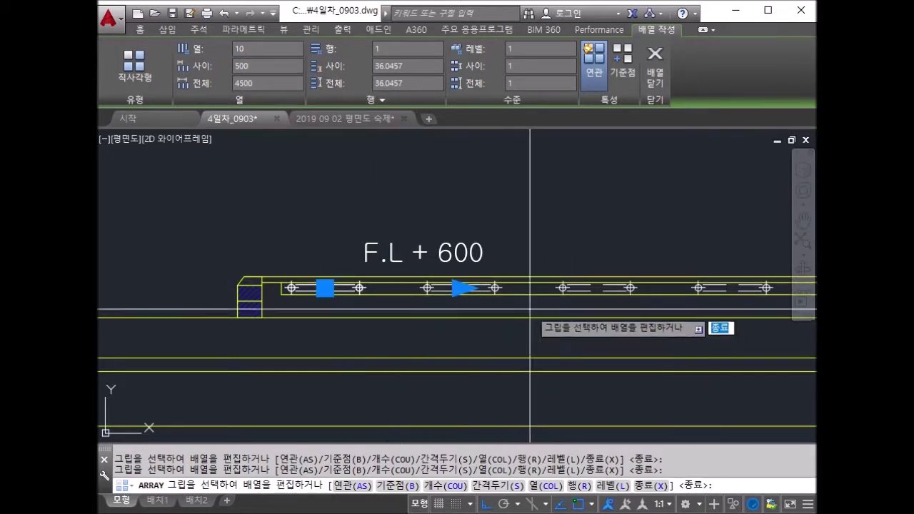
pyautogui.scroll(-4, 500, 322)
pyautogui.click(241, 46)
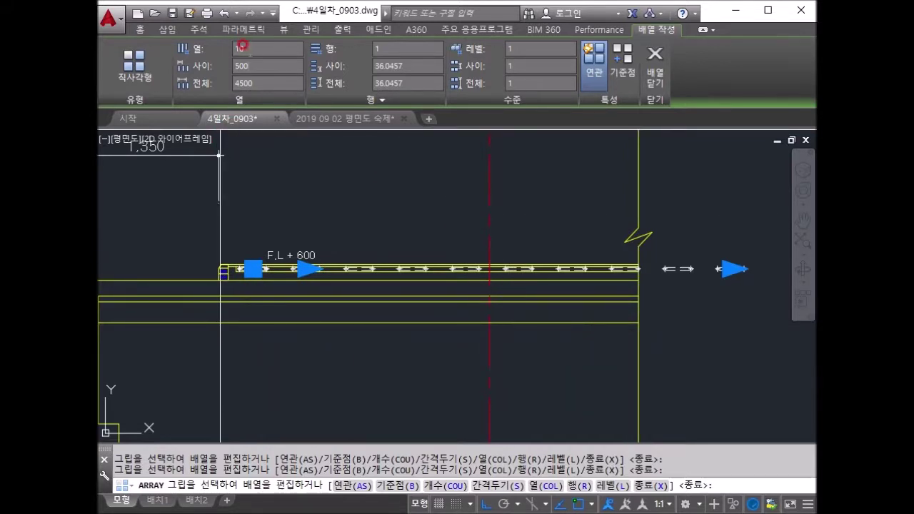
pyautogui.click(333, 122)
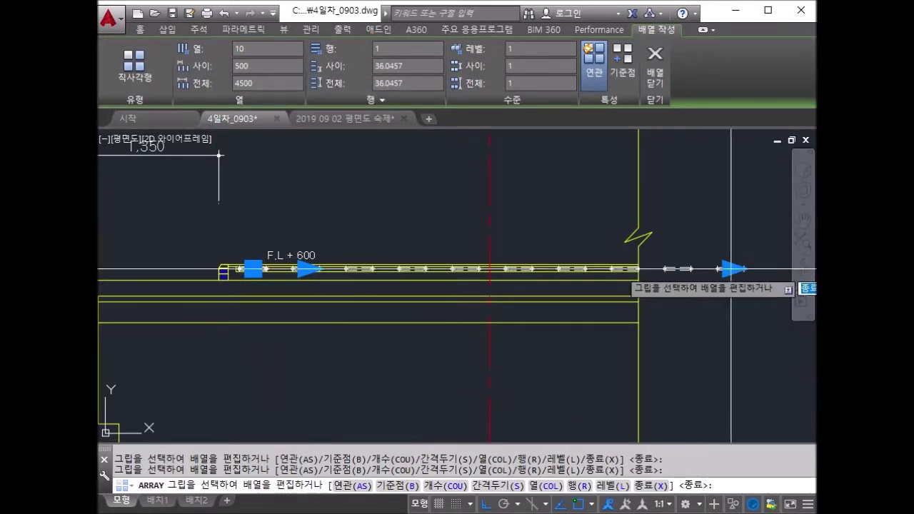
pyautogui.press('Escape')
pyautogui.press('Escape')
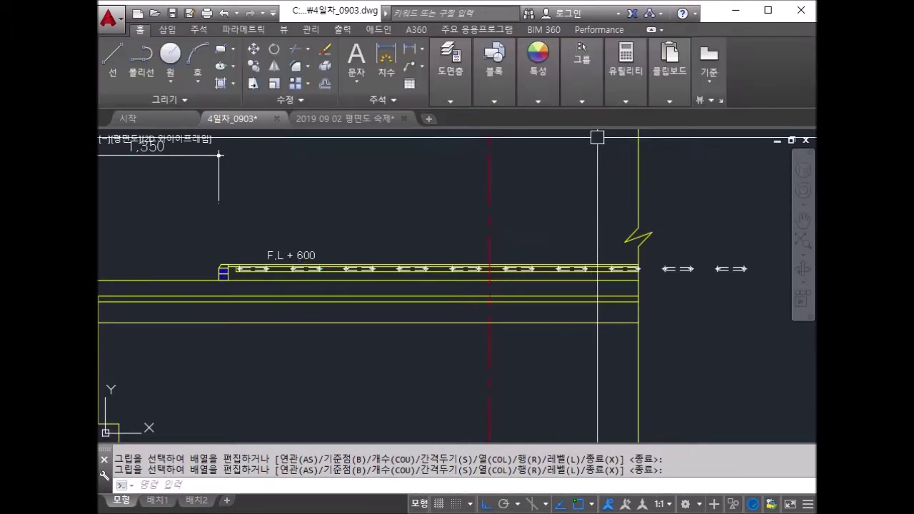
# Erase the stray fixture symbol that ran past the right wall.
pyautogui.scroll(2, 786, 314)
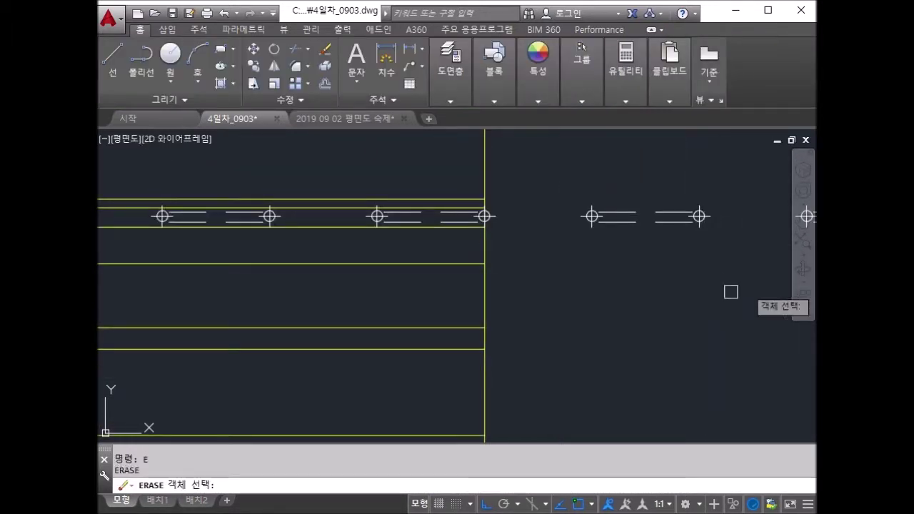
pyautogui.scroll(-2, 753, 285)
pyautogui.click(645, 339)
pyautogui.click(438, 306)
pyautogui.press('Return')
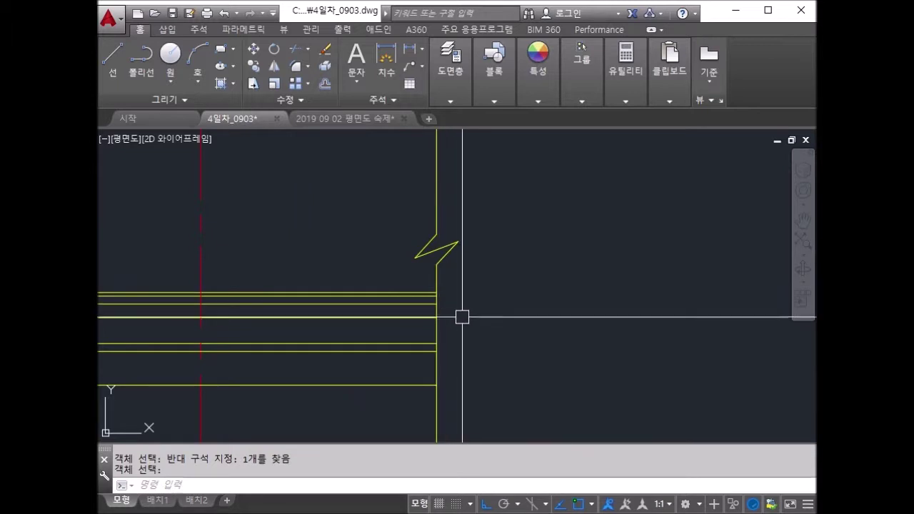
# Explode the railing array into individual symbols.
pyautogui.scroll(2, 462, 313)
pyautogui.click(630, 256)
pyautogui.click(581, 198)
pyautogui.press('Escape')
pyautogui.press('Escape')
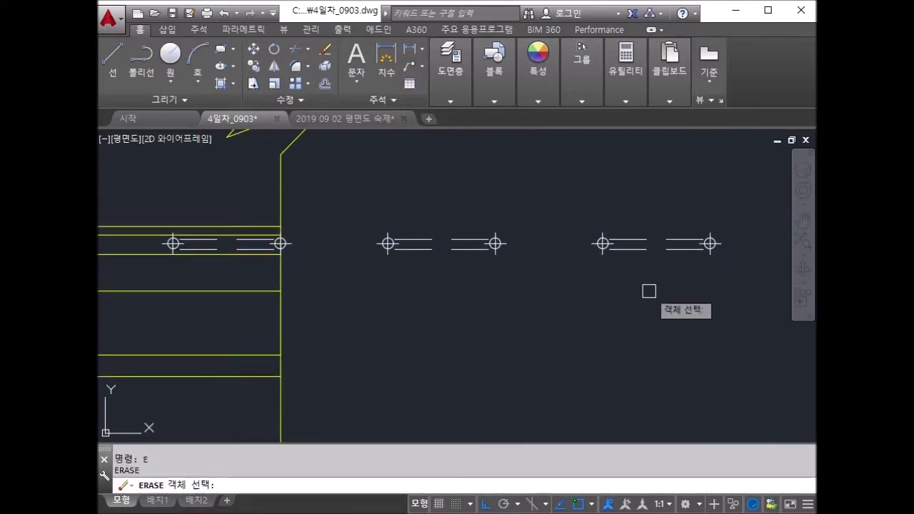
# Erase the fixture symbols beyond the wall with a crossing window.
pyautogui.click(745, 297)
pyautogui.click(357, 199)
pyautogui.scroll(-2, 625, 192)
pyautogui.scroll(1, 493, 249)
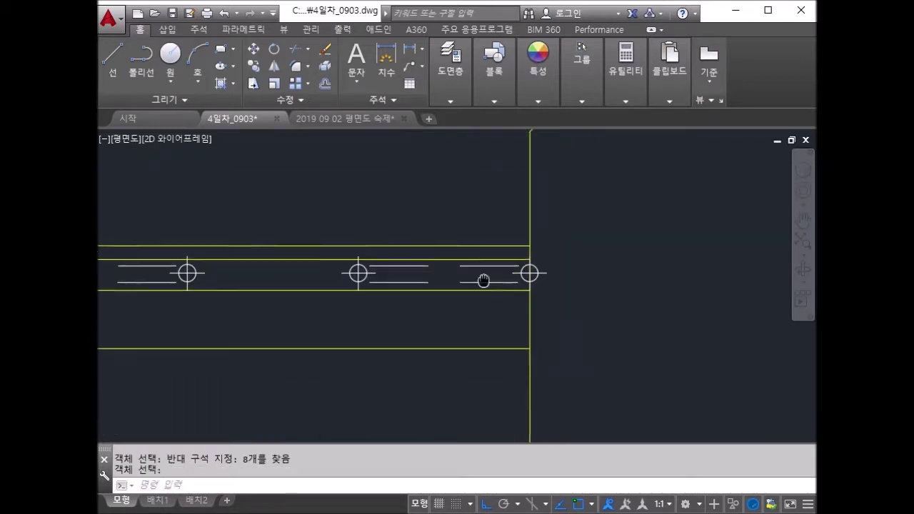
pyautogui.press('Escape')
pyautogui.press('Escape')
# Move the four end symbols slightly so the row stops at the wall.
pyautogui.write('m')
pyautogui.press('Return')
pyautogui.click(322, 222)
pyautogui.click(568, 337)
pyautogui.press('Return')
pyautogui.click(611, 345)
pyautogui.click(622, 331)
pyautogui.press('Return')
# Bring the beam and footing area into view and start a new hatch.
pyautogui.scroll(-3, 504, 326)
pyautogui.moveTo(504, 326); pyautogui.dragTo(725, 317, button='middle')
pyautogui.moveTo(429, 304); pyautogui.dragTo(368, 264, button='middle')
pyautogui.scroll(-2, 443, 250)
pyautogui.moveTo(443, 250)
pyautogui.mouseDown(button='middle')
pyautogui.moveTo(521, 237)
pyautogui.moveTo(472, 275)
pyautogui.mouseUp(button='middle')
pyautogui.press('Escape')
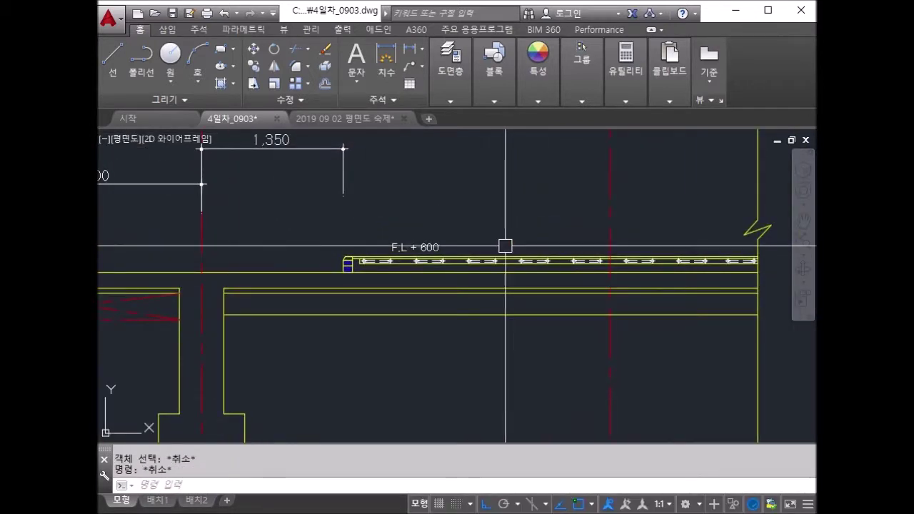
pyautogui.write('H')
pyautogui.press('Return')
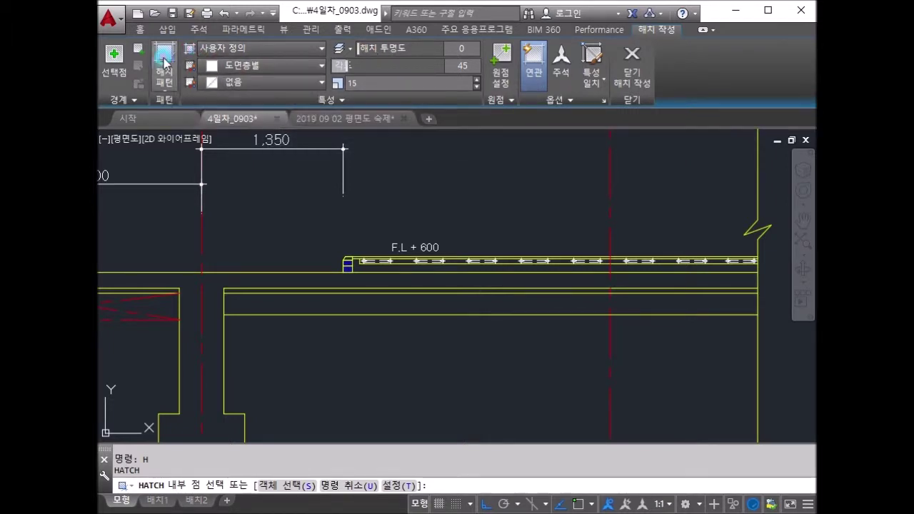
# Fill the F.L + 600 platform strip with the ANSI37 pattern at angle 0, scale 10.
pyautogui.click(164, 68)
pyautogui.moveTo(315, 275); pyautogui.dragTo(318, 88)
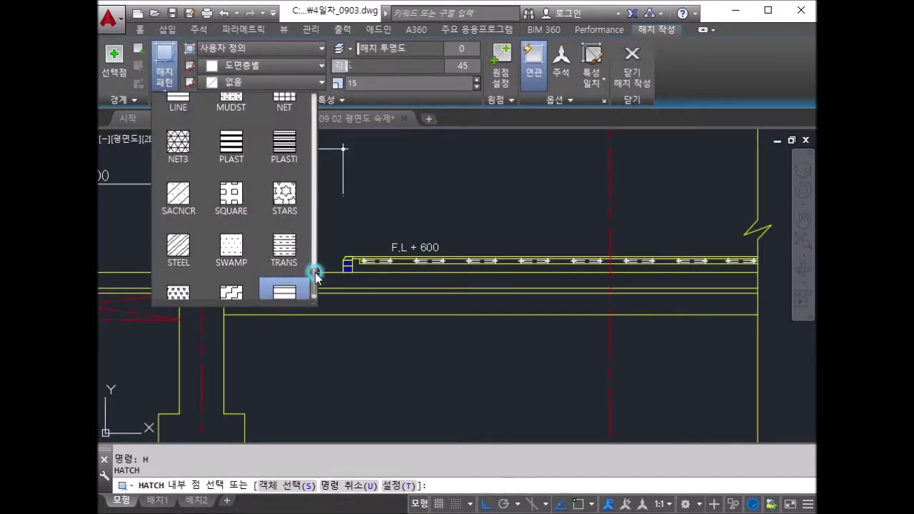
pyautogui.click(284, 220)
pyautogui.click(426, 81)
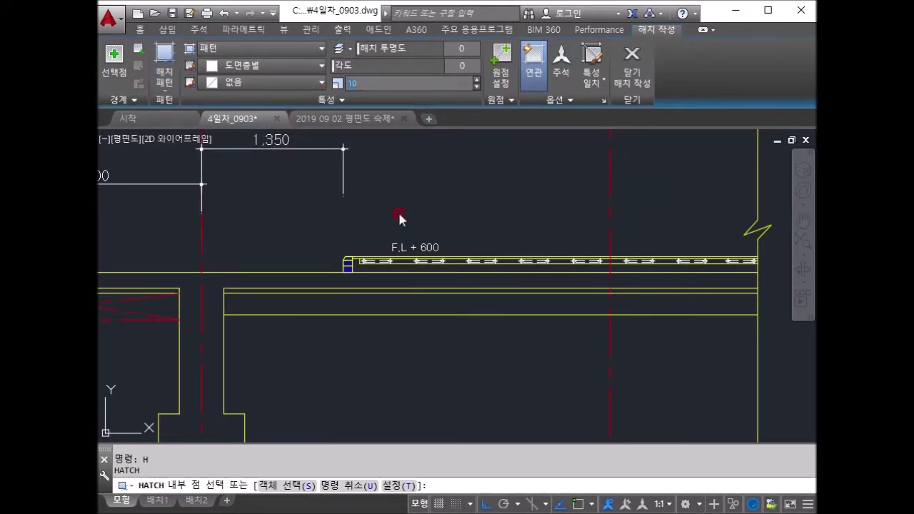
pyautogui.scroll(5, 628, 264)
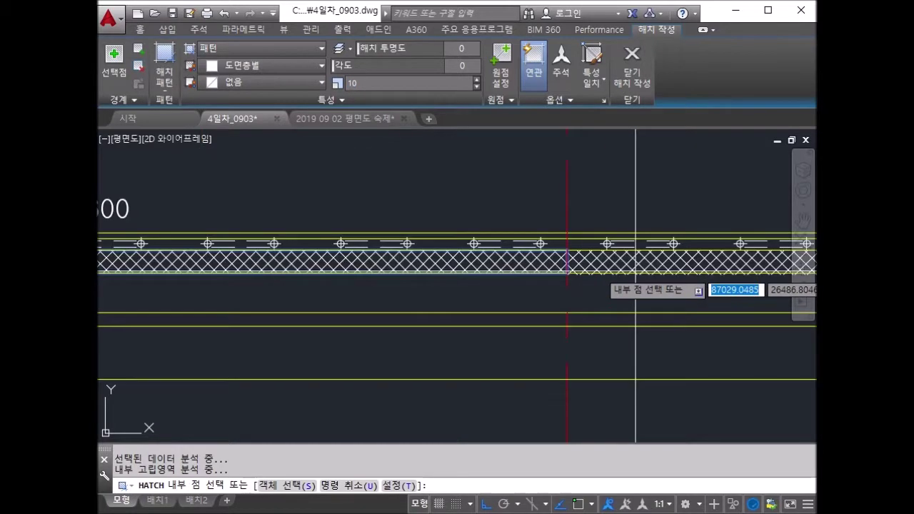
pyautogui.press('Return')
pyautogui.click(586, 260)
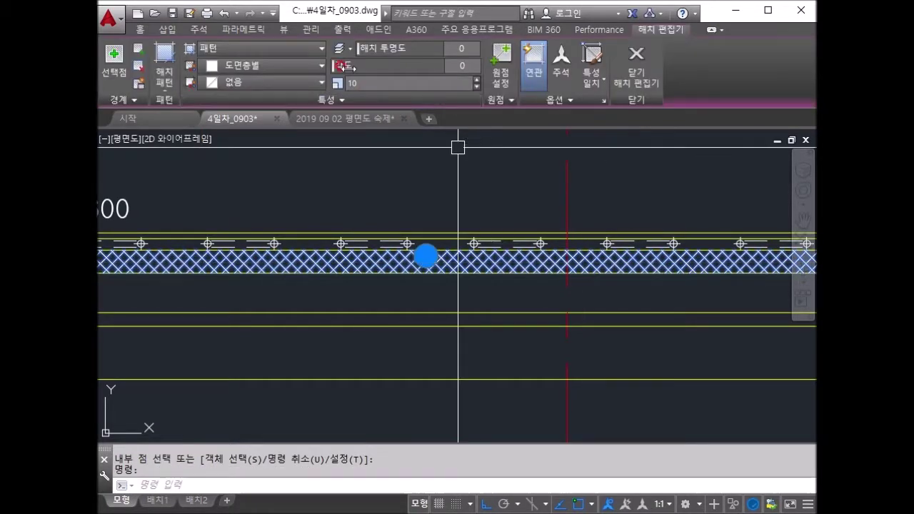
pyautogui.press('Escape')
pyautogui.scroll(-5, 585, 267)
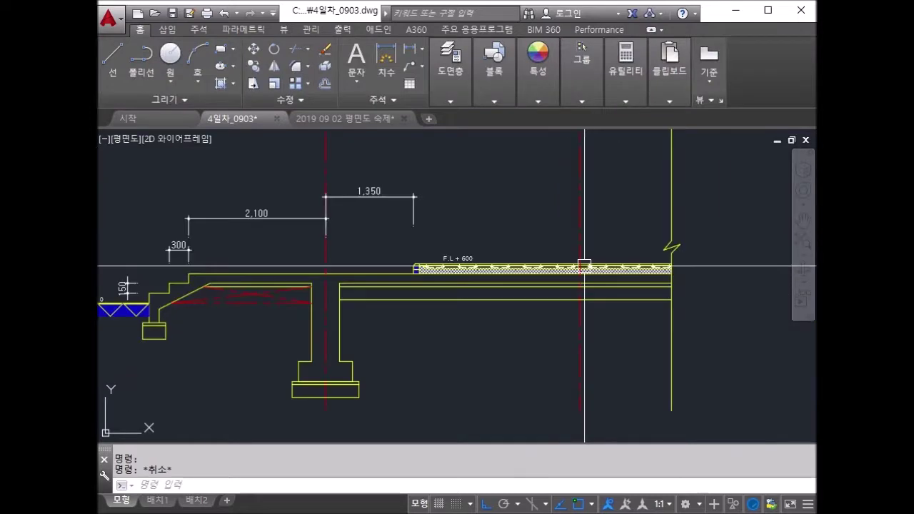
pyautogui.write('MA')
# Select the platform hatch to inspect its current properties.
pyautogui.press('Return')
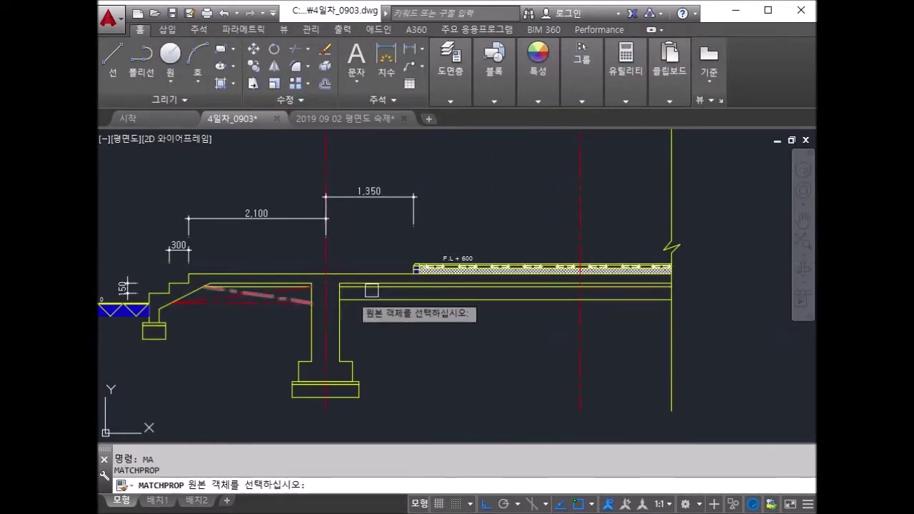
pyautogui.scroll(2, 212, 316)
pyautogui.press('Escape')
pyautogui.scroll(5, 592, 175)
pyautogui.moveTo(593, 175); pyautogui.dragTo(535, 299, button='middle')
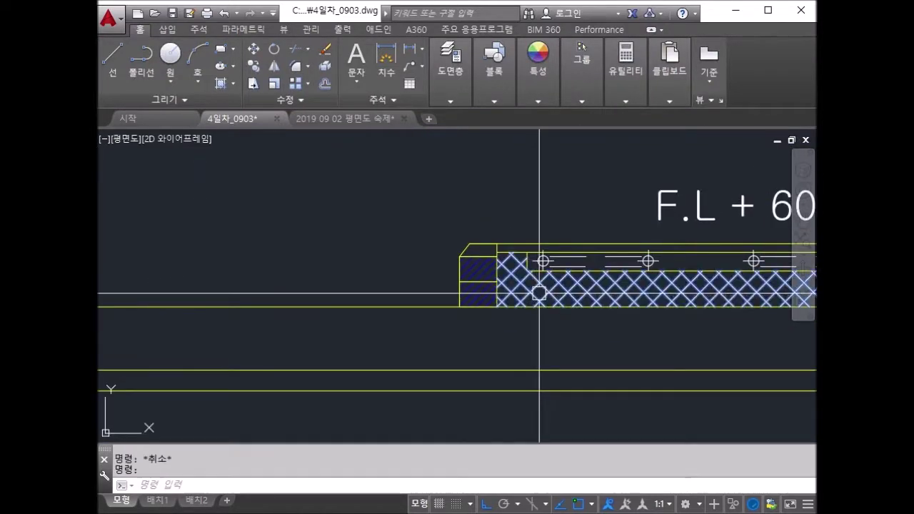
pyautogui.click(535, 299)
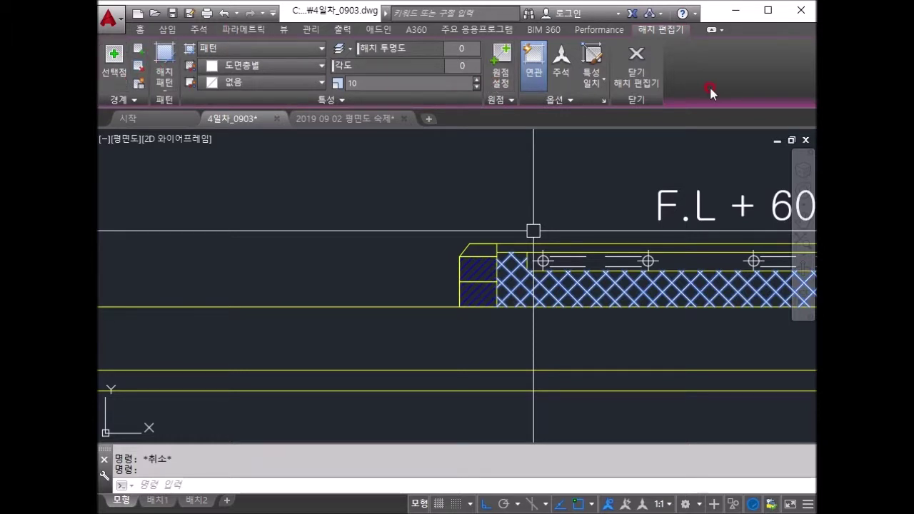
pyautogui.click(636, 61)
pyautogui.scroll(-3, 581, 250)
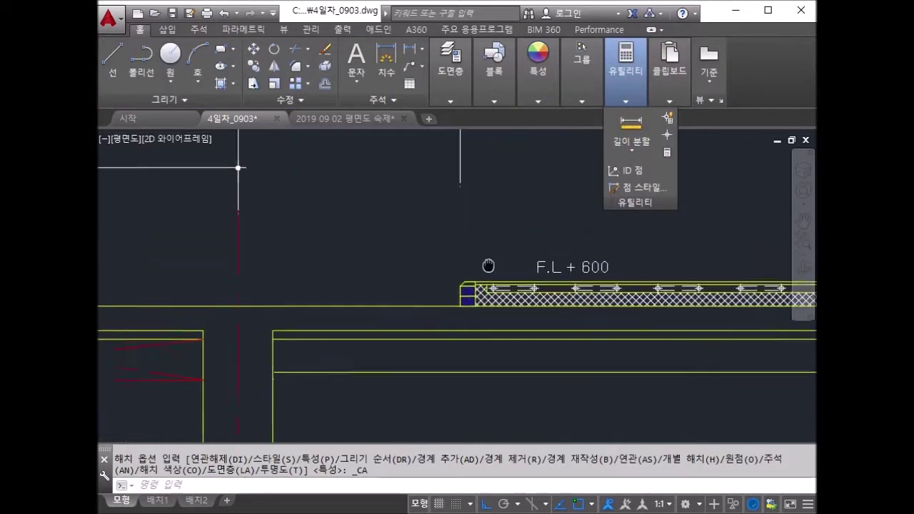
# Make 해칭선 the current layer and draw a short helper line above the platform.
pyautogui.click(453, 92)
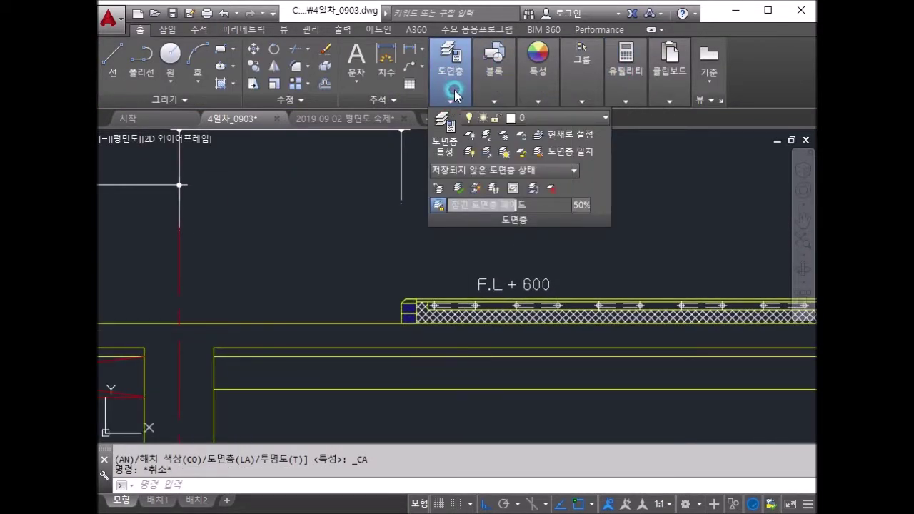
pyautogui.click(490, 116)
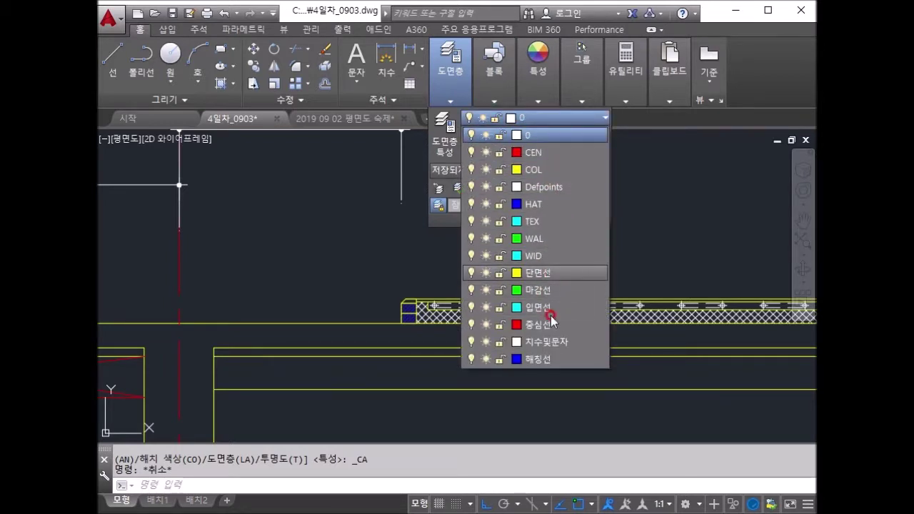
pyautogui.click(547, 359)
pyautogui.click(655, 244)
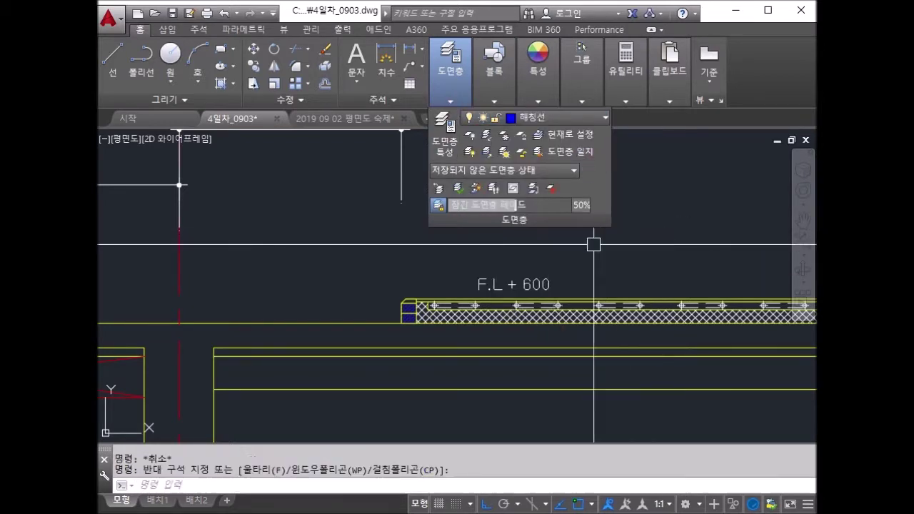
pyautogui.write('ㄴ')
pyautogui.press('Return')
pyautogui.click(461, 238)
pyautogui.press('Escape')
# Use MATCHPROP to give the platform hatch the blue line's 해칭선 properties.
pyautogui.write('a')
pyautogui.press('Return')
pyautogui.click(522, 239)
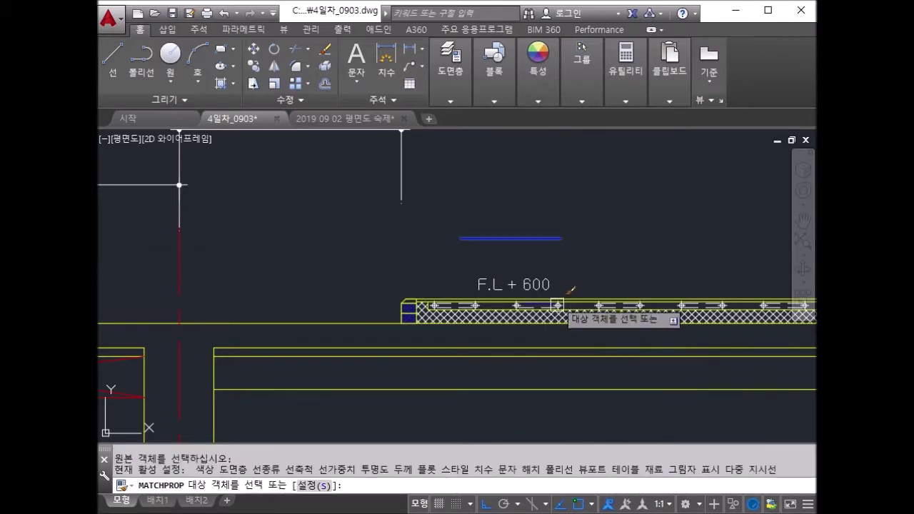
pyautogui.scroll(3, 567, 314)
pyautogui.scroll(-5, 591, 293)
pyautogui.scroll(-5, 591, 294)
pyautogui.scroll(1, 526, 265)
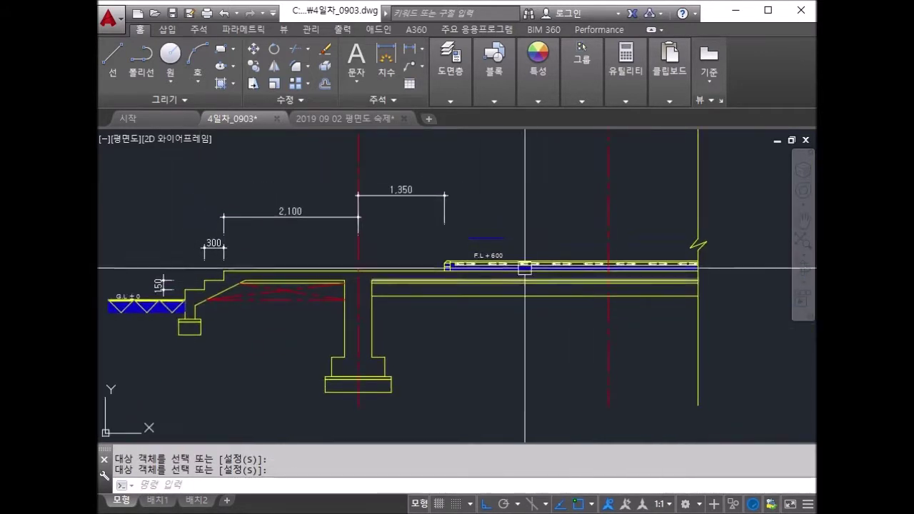
pyautogui.press('Escape')
# Start erasing the helper line, then cancel and view the whole section.
pyautogui.write('e')
pyautogui.press('Return')
pyautogui.scroll(6, 510, 243)
pyautogui.scroll(-5, 476, 232)
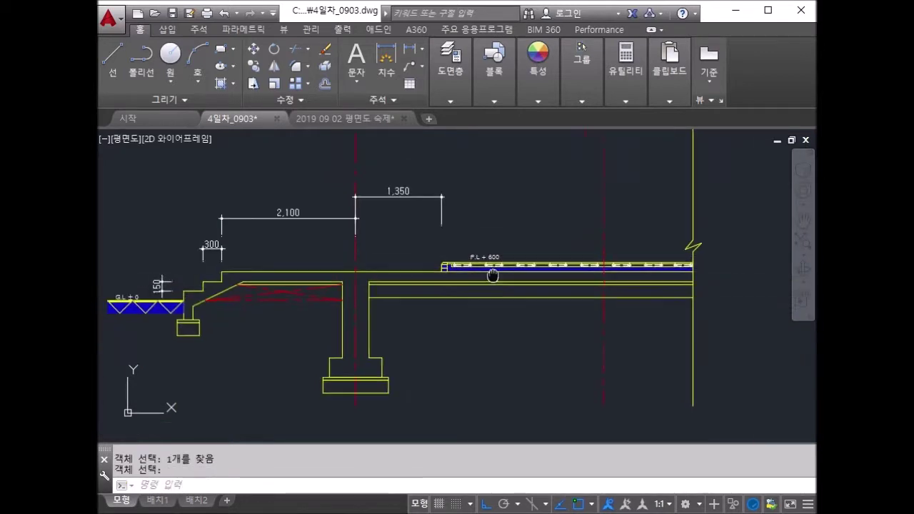
pyautogui.scroll(4, 435, 253)
pyautogui.scroll(-4, 424, 203)
pyautogui.moveTo(405, 247)
pyautogui.mouseDown(button='middle')
pyautogui.moveTo(484, 251)
pyautogui.moveTo(407, 327)
pyautogui.mouseUp(button='middle')
pyautogui.press('Escape')
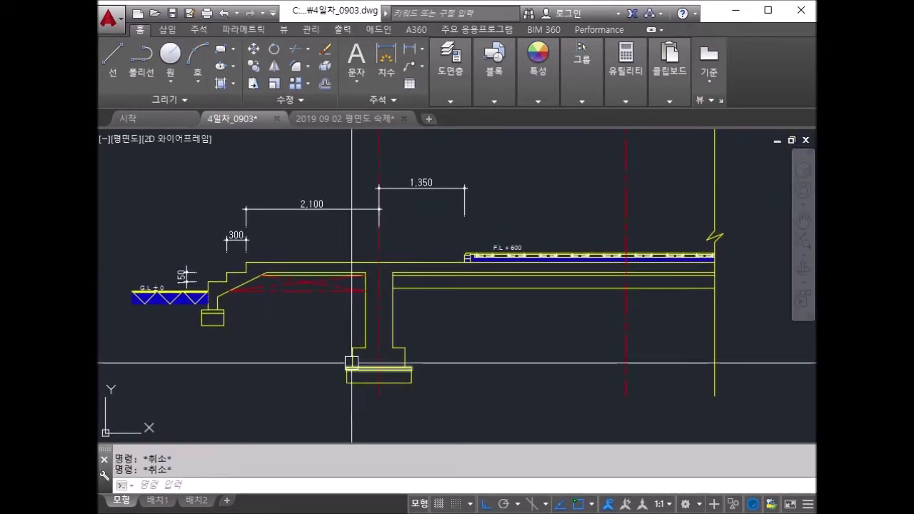
pyautogui.press('Escape')
pyautogui.scroll(3, 235, 310)
pyautogui.click(450, 100)
# Draw the slanted reinforcement line across the footing below G.L ± 0.
pyautogui.scroll(1, 292, 287)
pyautogui.moveTo(292, 288)
pyautogui.mouseDown(button='middle')
pyautogui.moveTo(506, 253)
pyautogui.moveTo(469, 312)
pyautogui.mouseUp(button='middle')
pyautogui.write('l')
pyautogui.press('Return')
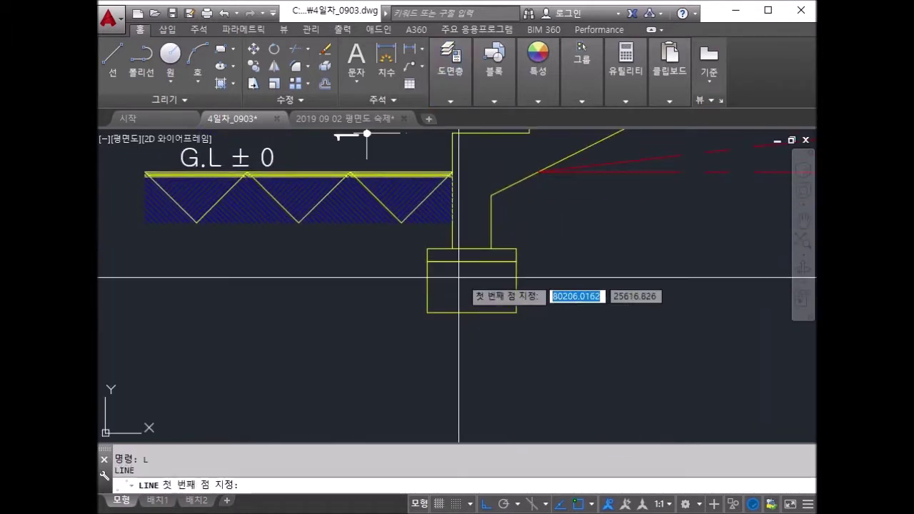
pyautogui.scroll(2, 473, 297)
pyautogui.click(453, 245)
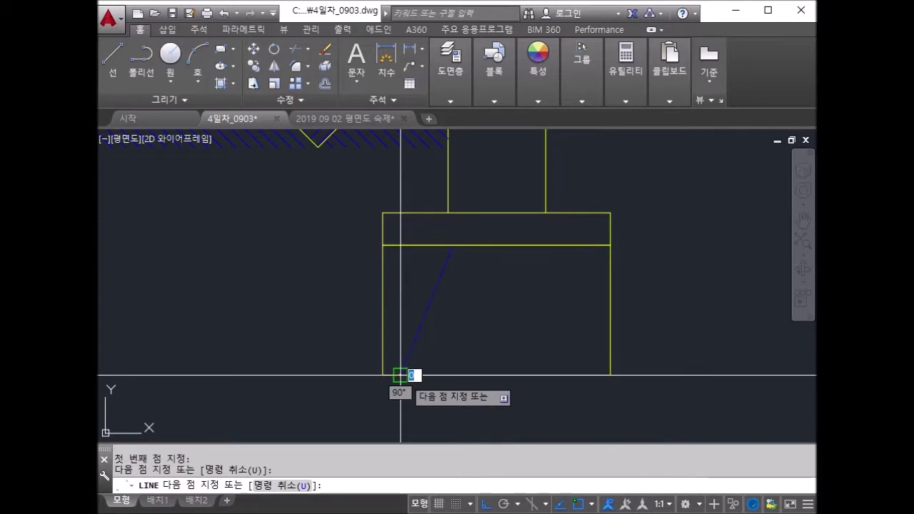
pyautogui.press('Escape')
pyautogui.scroll(3, 412, 373)
pyautogui.press('Return')
pyautogui.click(375, 346)
pyautogui.moveTo(394, 382)
pyautogui.mouseDown(button='middle')
pyautogui.moveTo(496, 381)
pyautogui.moveTo(506, 198)
pyautogui.mouseUp(button='middle')
# Add a short end tick at the top of the slanted stroke.
pyautogui.press('Return')
pyautogui.press('Return')
pyautogui.click(486, 155)
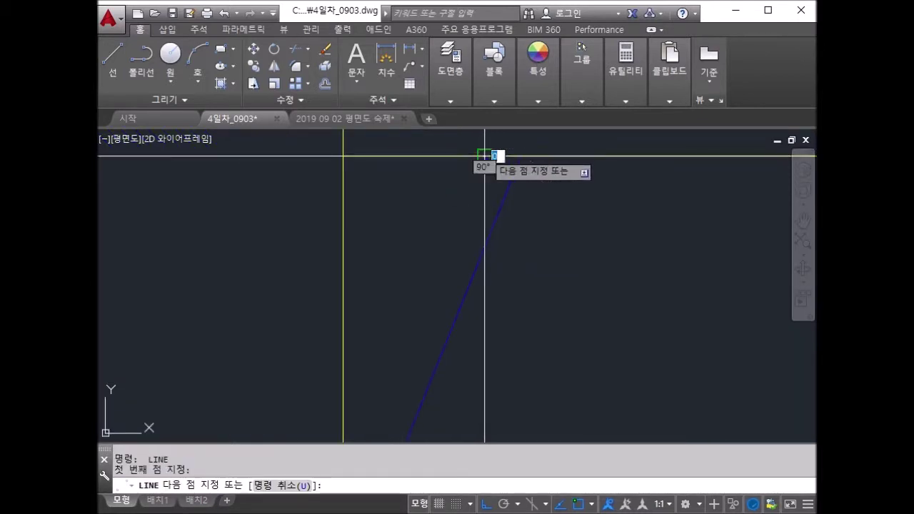
pyautogui.click(493, 155)
pyautogui.scroll(-3, 510, 186)
pyautogui.press('Return')
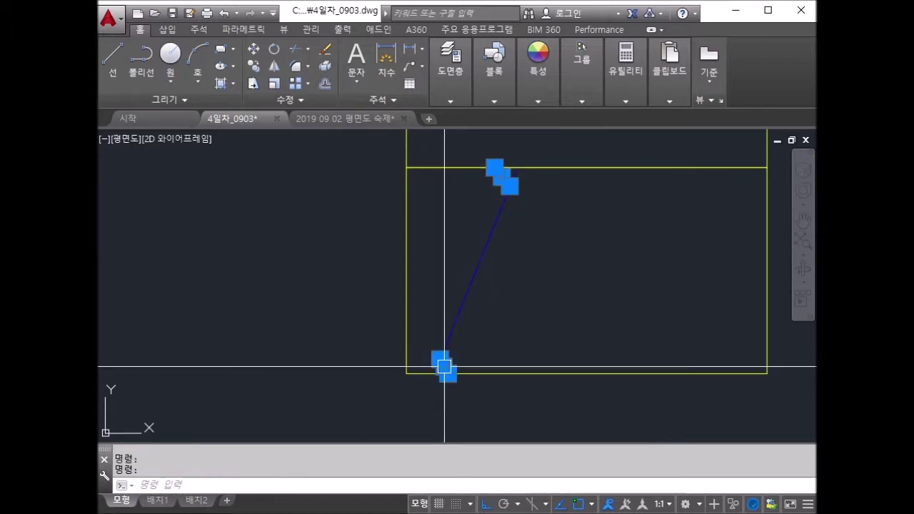
# Switch the current layer to 0.
pyautogui.click(542, 117)
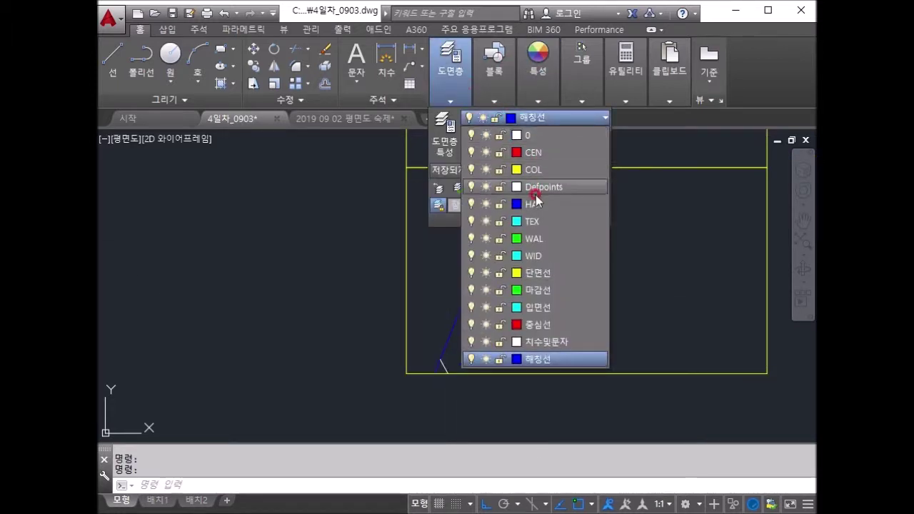
pyautogui.click(527, 135)
pyautogui.press('Return')
pyautogui.press('Escape')
pyautogui.scroll(-4, 579, 242)
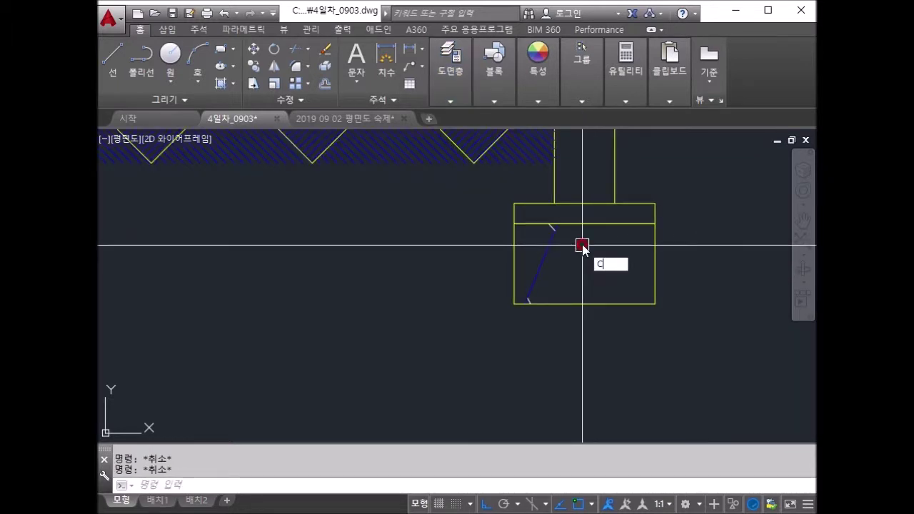
# Window-select the slanted mark and copy it into the small footing.
pyautogui.scroll(3, 552, 219)
pyautogui.click(485, 150)
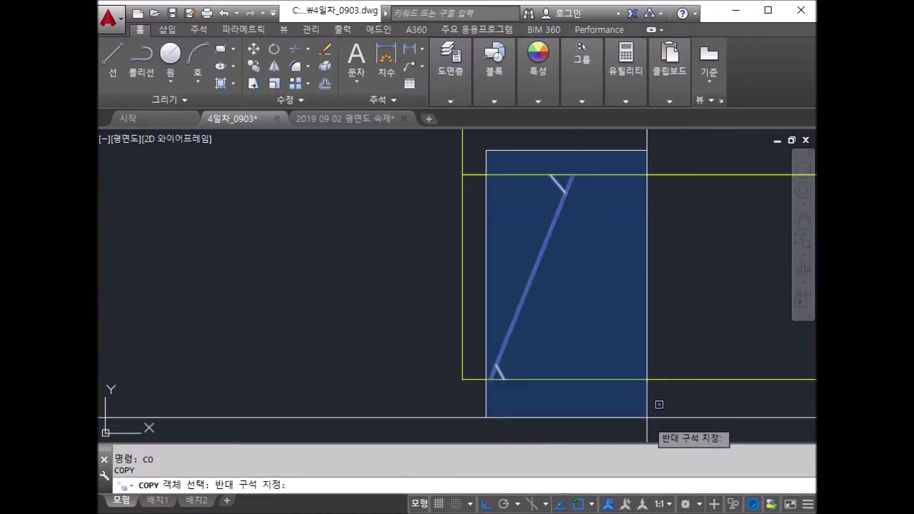
pyautogui.click(657, 404)
pyautogui.press('Return')
pyautogui.click(490, 379)
pyautogui.scroll(-3, 428, 348)
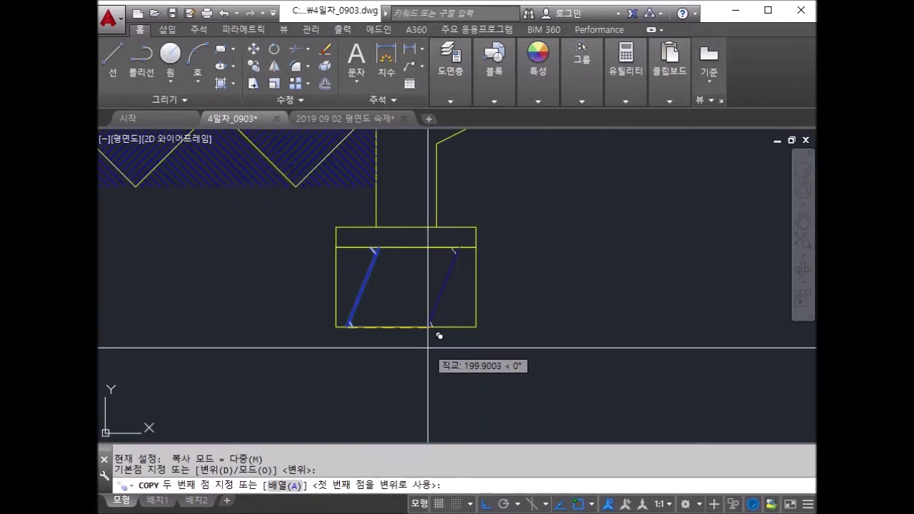
pyautogui.click(423, 351)
# Place further copies inside the large footing and near the beam's right end.
pyautogui.scroll(-3, 457, 336)
pyautogui.scroll(2, 542, 236)
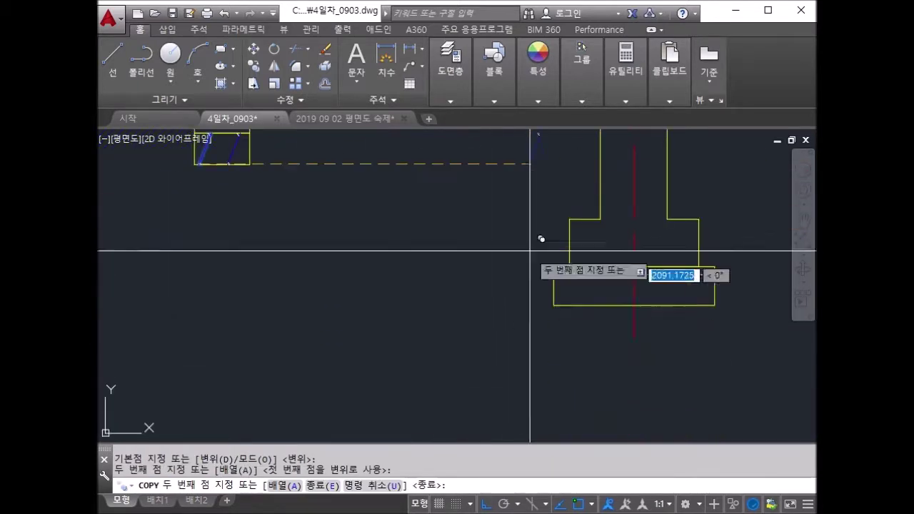
pyautogui.click(575, 302)
pyautogui.scroll(3, 636, 303)
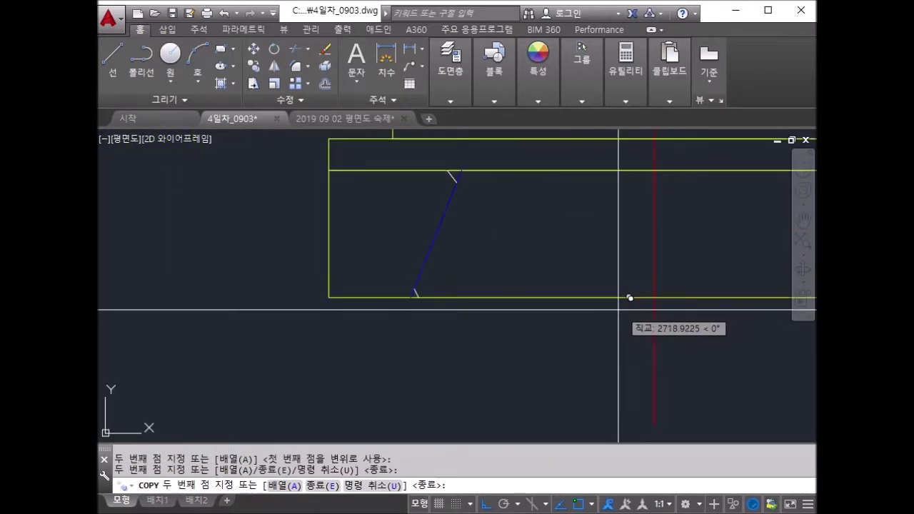
pyautogui.click(643, 287)
pyautogui.scroll(-3, 629, 300)
pyautogui.scroll(3, 640, 288)
pyautogui.click(641, 289)
pyautogui.scroll(-3, 641, 288)
pyautogui.scroll(3, 577, 245)
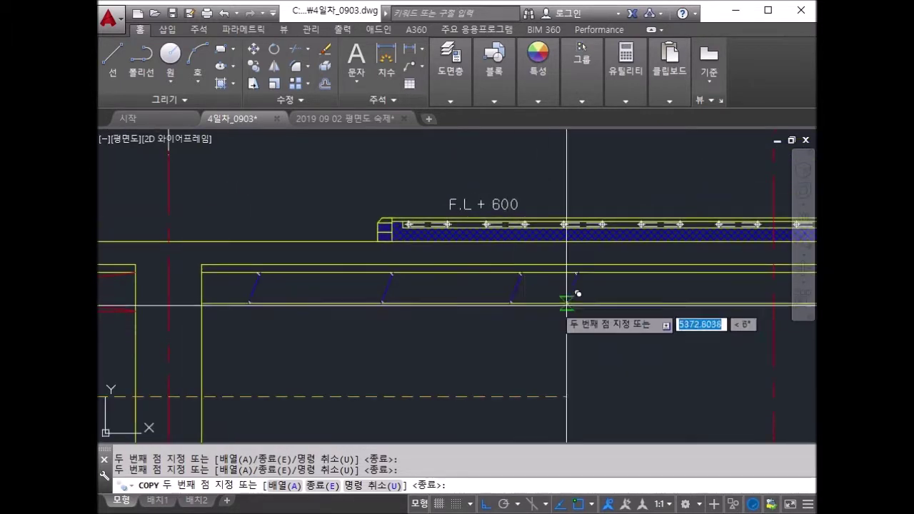
pyautogui.moveTo(512, 302); pyautogui.dragTo(609, 338, button='middle')
pyautogui.click(609, 337)
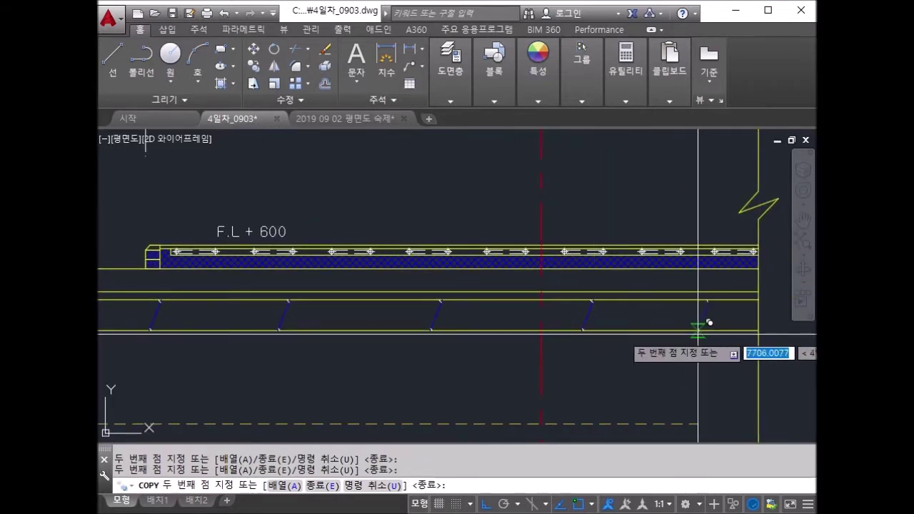
pyautogui.press('Return')
# Pan to the step and footing area showing the 2,100 and 1,350 dimensions.
pyautogui.scroll(-5, 729, 330)
pyautogui.scroll(2, 486, 341)
pyautogui.scroll(3, 558, 265)
pyautogui.scroll(3, 503, 245)
pyautogui.moveTo(503, 245); pyautogui.dragTo(408, 293, button='middle')
pyautogui.scroll(-3, 400, 288)
pyautogui.scroll(-2, 449, 204)
pyautogui.press('Escape')
pyautogui.press('Escape')
pyautogui.moveTo(442, 152); pyautogui.dragTo(409, 231, button='middle')
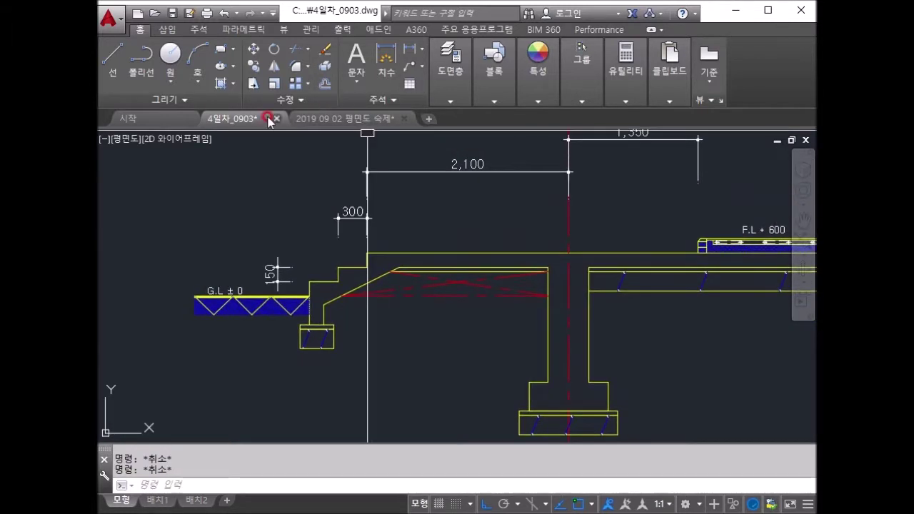
pyautogui.write('H')
# Fill the column area with the scattered-triangle concrete hatch at scale 2.
pyautogui.press('Return')
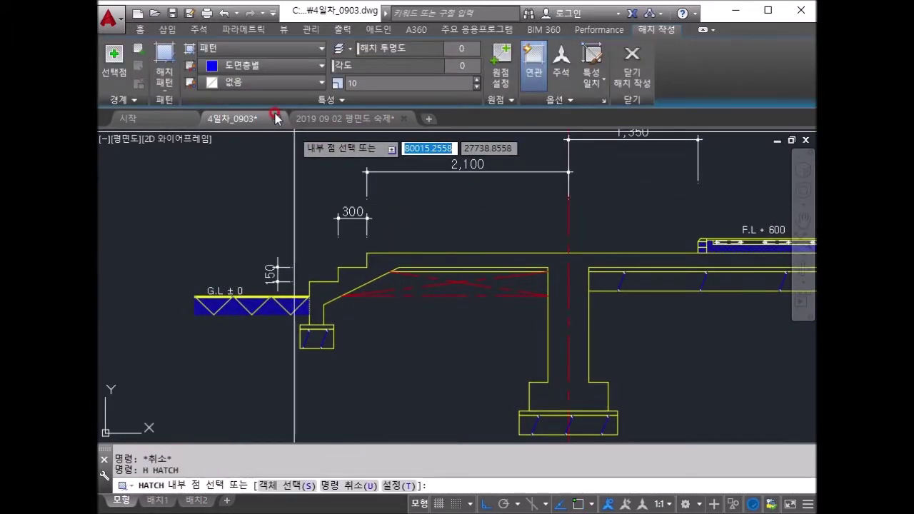
pyautogui.click(169, 56)
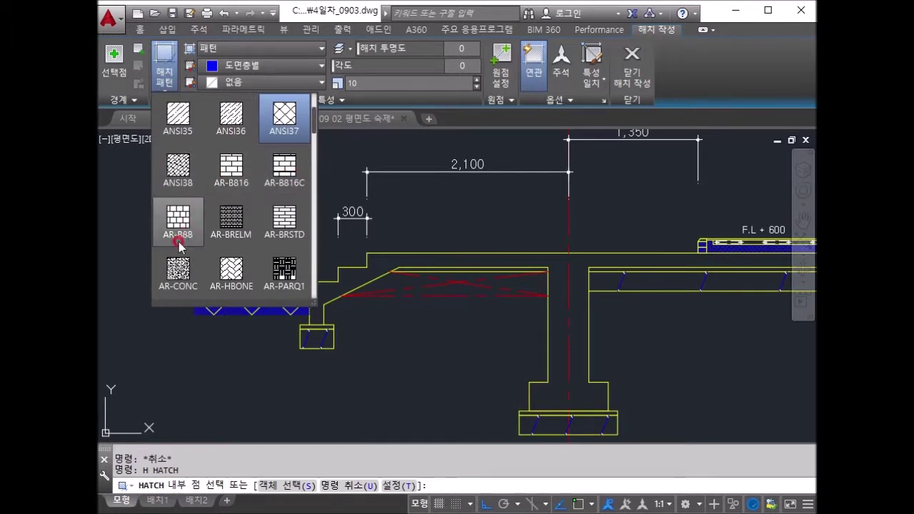
pyautogui.click(180, 234)
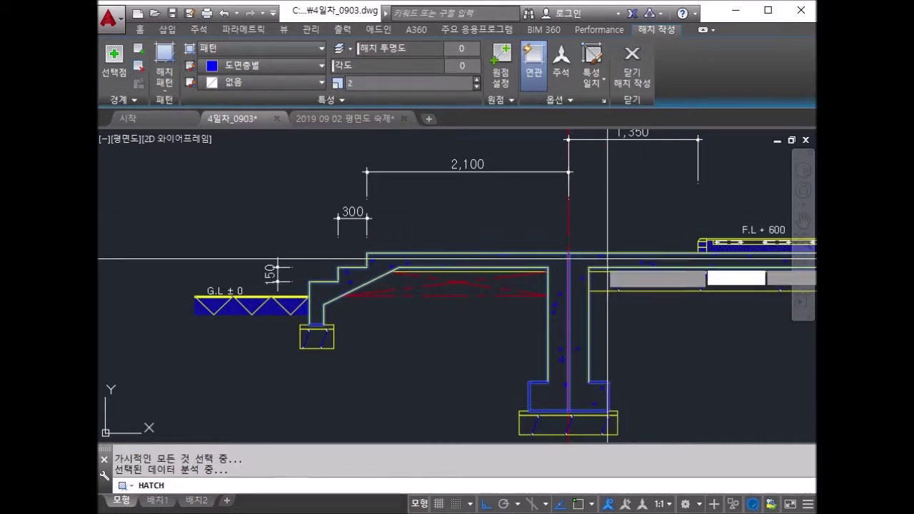
pyautogui.scroll(-3, 571, 272)
pyautogui.scroll(2, 414, 335)
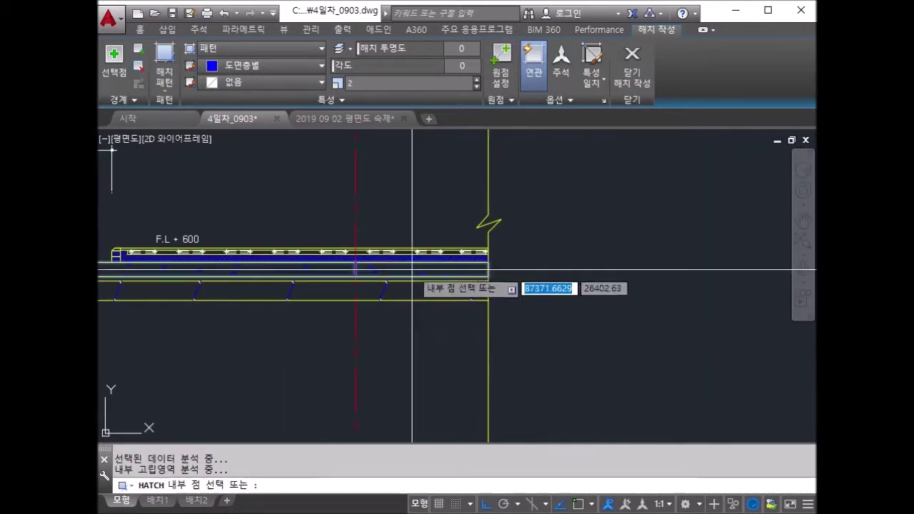
pyautogui.click(380, 314)
pyautogui.press('Return')
# Frame the column and slab detail, check the layer settings, and start a new line.
pyautogui.scroll(-4, 444, 295)
pyautogui.scroll(3, 444, 295)
pyautogui.scroll(2, 290, 275)
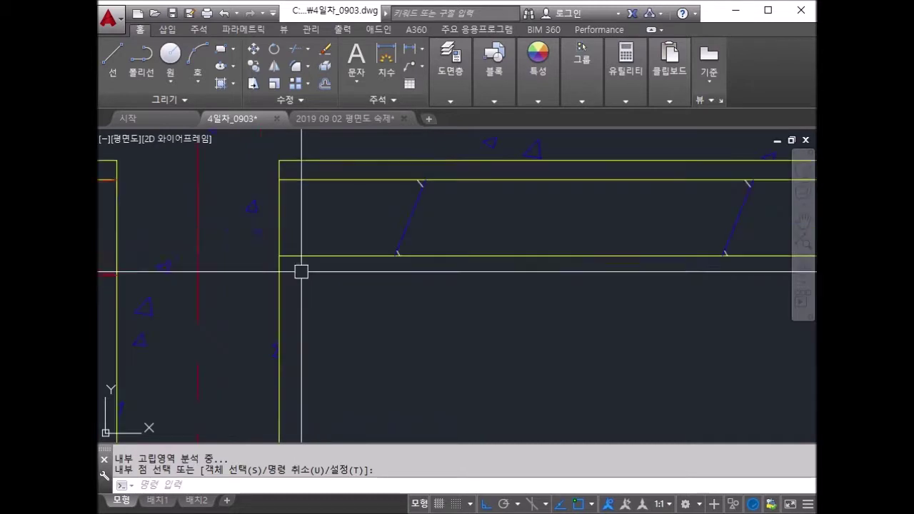
pyautogui.moveTo(300, 270); pyautogui.dragTo(490, 319, button='middle')
pyautogui.click(450, 101)
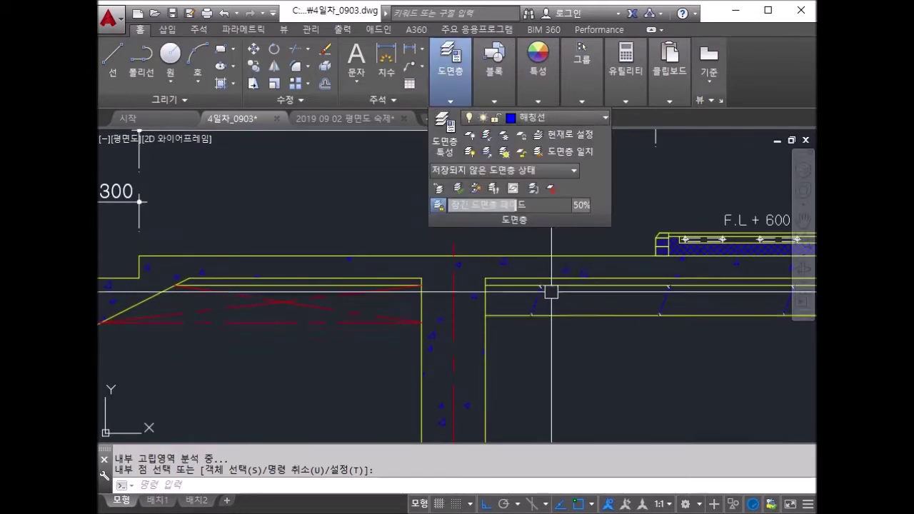
pyautogui.scroll(3, 462, 290)
pyautogui.scroll(-3, 461, 291)
pyautogui.press('Escape')
pyautogui.press('Escape')
pyautogui.write('l')
pyautogui.press('Return')
# Draw the diagonal post line on the step slab and offset it 20 to both sides.
pyautogui.click(369, 309)
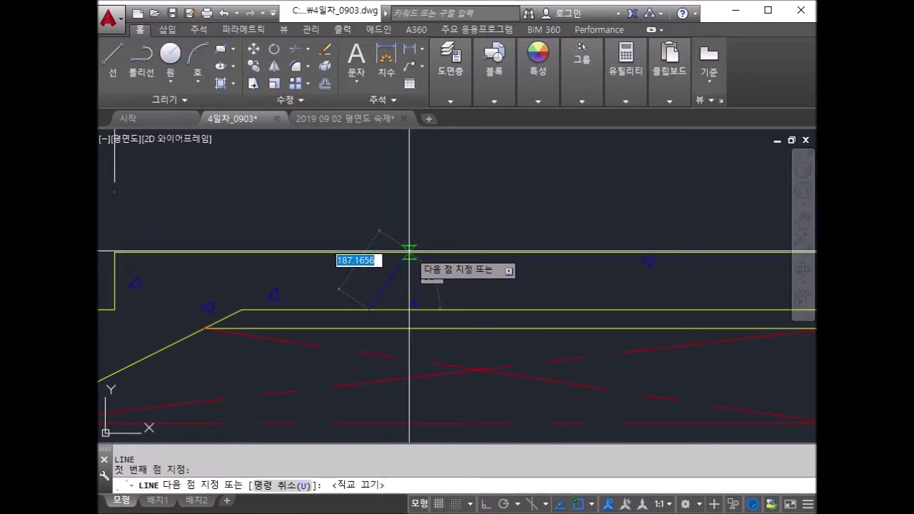
pyautogui.press('Escape')
pyautogui.press('Escape')
pyautogui.scroll(4, 400, 280)
pyautogui.write('O')
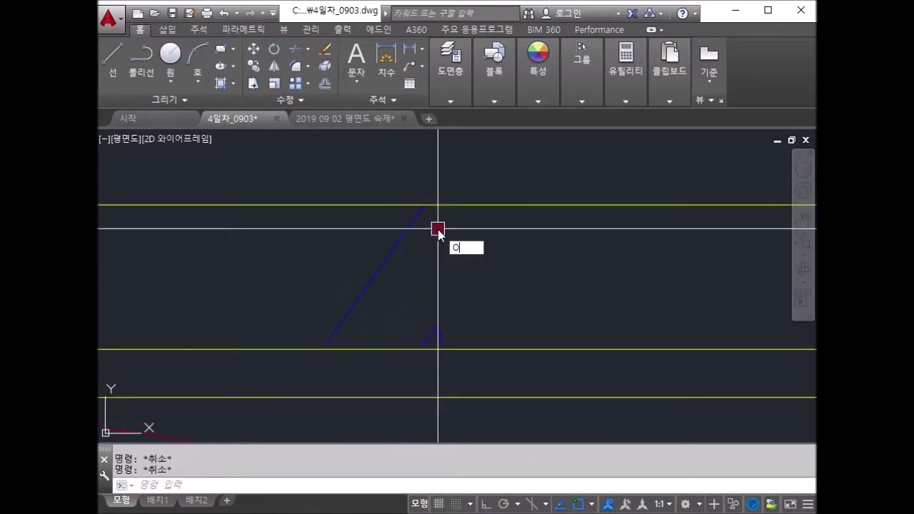
pyautogui.press('Return')
pyautogui.press('Return')
pyautogui.write('20')
pyautogui.press('Return')
pyautogui.click(386, 261)
pyautogui.click(369, 250)
pyautogui.click(379, 271)
pyautogui.click(394, 278)
pyautogui.press('Escape')
# Extend the left diagonal down to the yellow slab line and trim the stub above the top line.
pyautogui.press('Return')
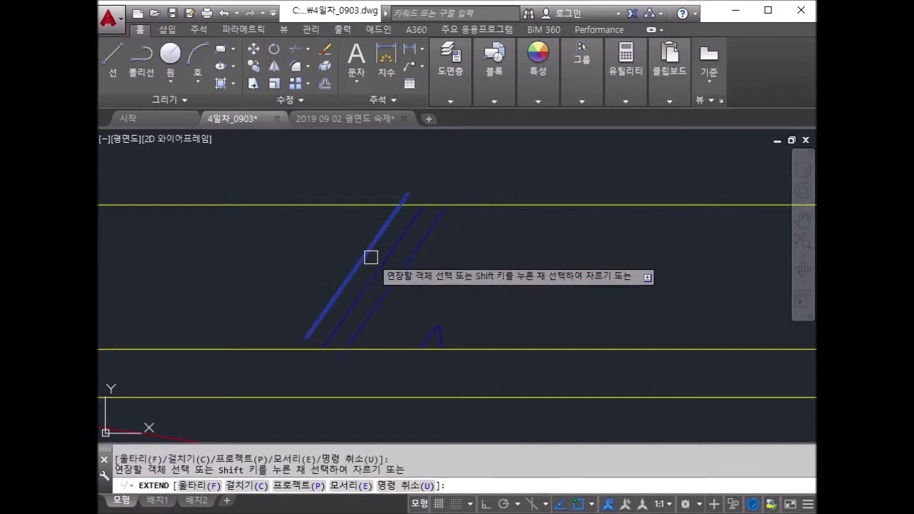
pyautogui.click(355, 265)
pyautogui.press('Escape')
pyautogui.write('tr')
# Draw two overlapping circles on the diagonal railing bar.
pyautogui.press('Return')
pyautogui.press('Return')
pyautogui.click(404, 198)
pyautogui.press('Escape')
pyautogui.press('Escape')
pyautogui.scroll(-2, 386, 286)
pyautogui.scroll(-2, 395, 288)
pyautogui.write('c')
pyautogui.press('Return')
pyautogui.scroll(3, 394, 289)
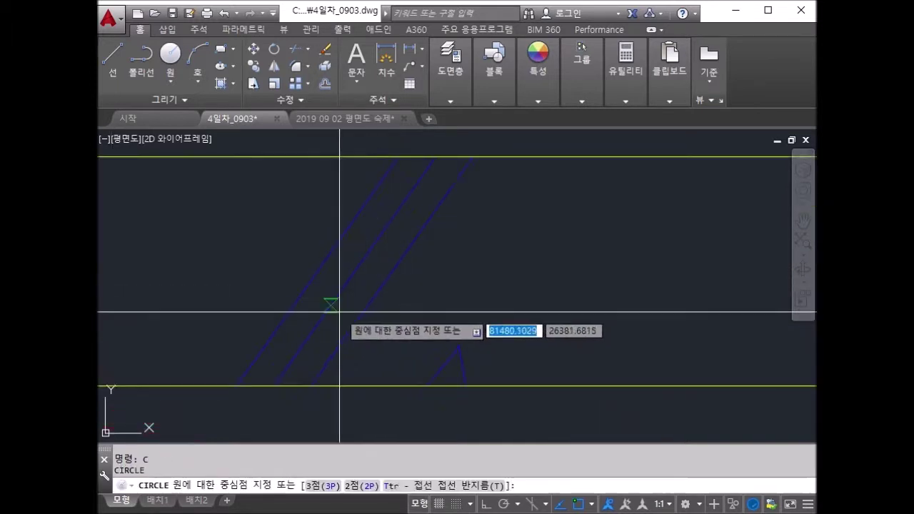
pyautogui.click(338, 312)
pyautogui.click(334, 256)
pyautogui.scroll(2, 377, 261)
pyautogui.press('Return')
pyautogui.click(412, 207)
pyautogui.click(420, 173)
pyautogui.moveTo(420, 173); pyautogui.dragTo(420, 285, button='middle')
pyautogui.press('Return')
pyautogui.scroll(-2, 337, 198)
pyautogui.scroll(-2, 428, 336)
pyautogui.press('Escape')
pyautogui.press('Escape')
# Select the small circle and the middle diagonal line.
pyautogui.scroll(4, 425, 272)
pyautogui.click(415, 260)
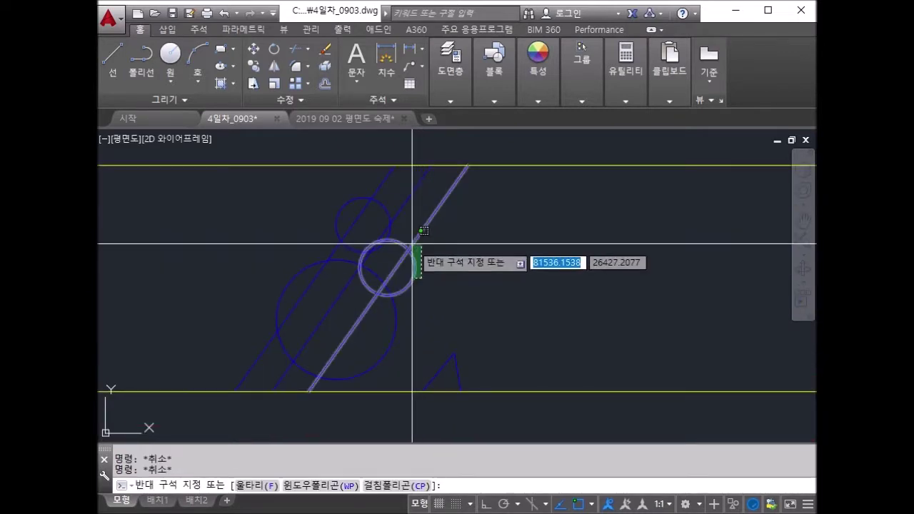
pyautogui.click(415, 241)
pyautogui.click(410, 207)
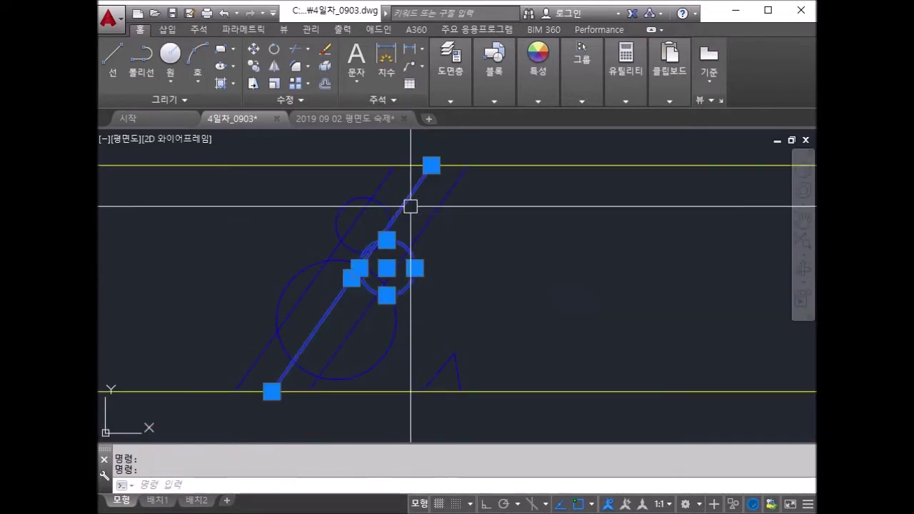
# Move the selected circle and diagonal line onto another layer.
pyautogui.click(444, 86)
pyautogui.click(536, 118)
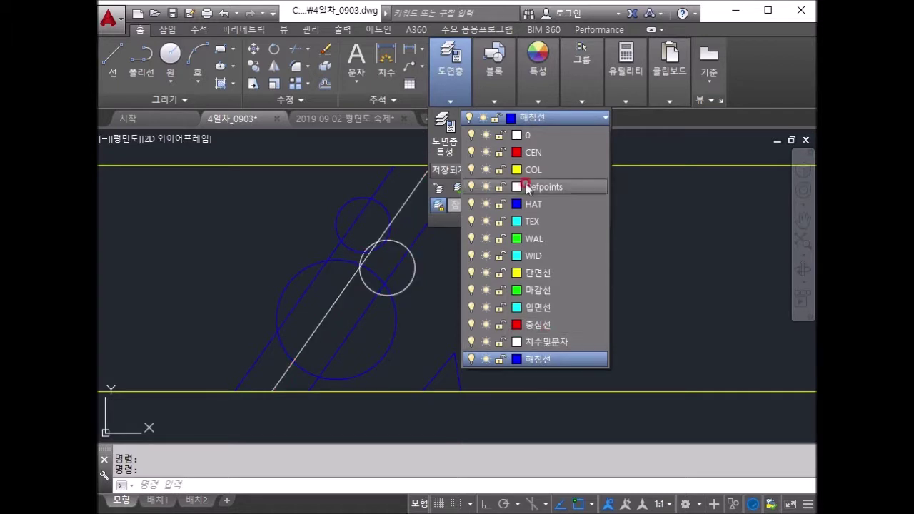
pyautogui.click(526, 136)
pyautogui.press('Escape')
# Window-select the whole railing post symbol with its circles and lines.
pyautogui.press('Escape')
pyautogui.scroll(-3, 547, 310)
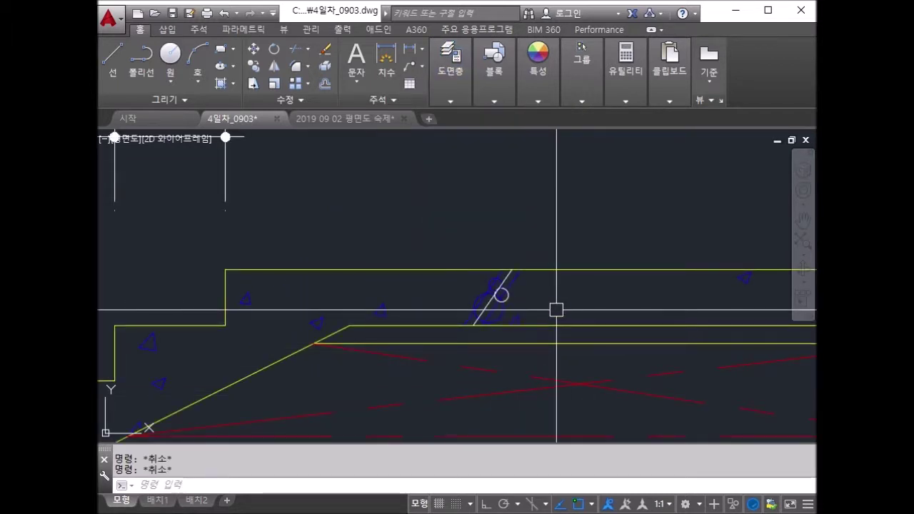
pyautogui.press('Return')
pyautogui.scroll(3, 527, 298)
pyautogui.click(537, 316)
pyautogui.click(435, 241)
pyautogui.press('Escape')
pyautogui.click(561, 222)
pyautogui.click(405, 216)
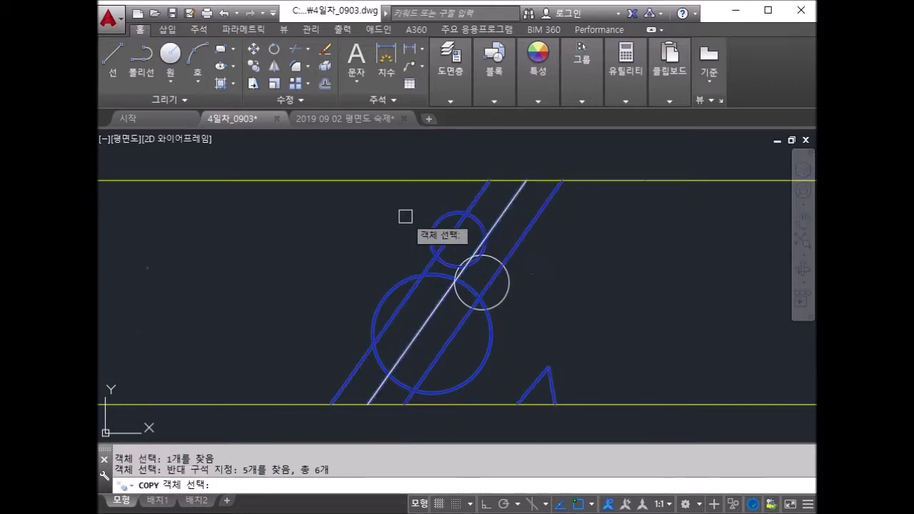
pyautogui.press('Escape')
pyautogui.click(469, 378)
pyautogui.click(401, 260)
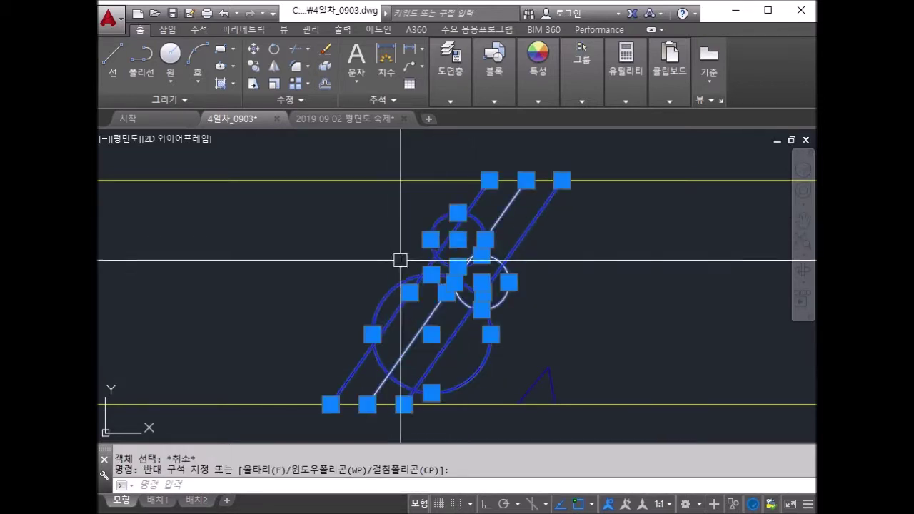
pyautogui.write('CO')
# Copy the post symbol further along the slab and near the F.L + 600 band.
pyautogui.press('Return')
pyautogui.scroll(-5, 480, 282)
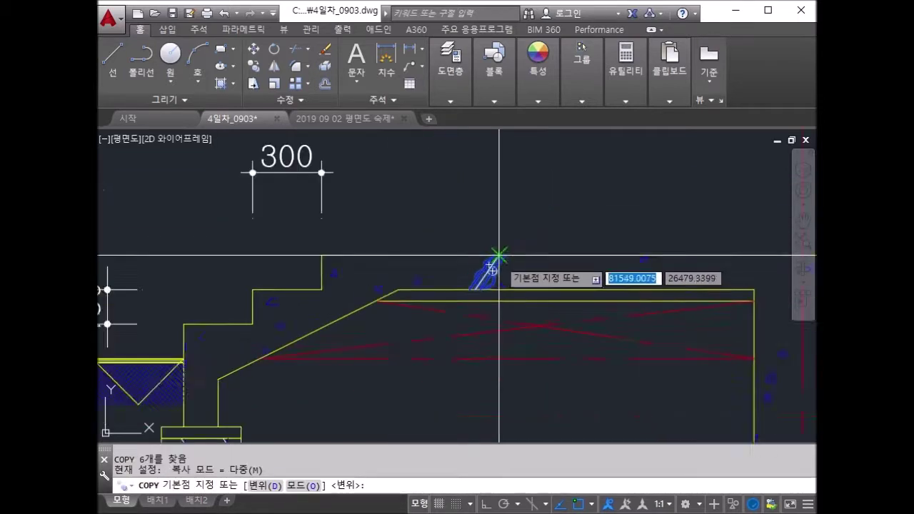
pyautogui.click(413, 217)
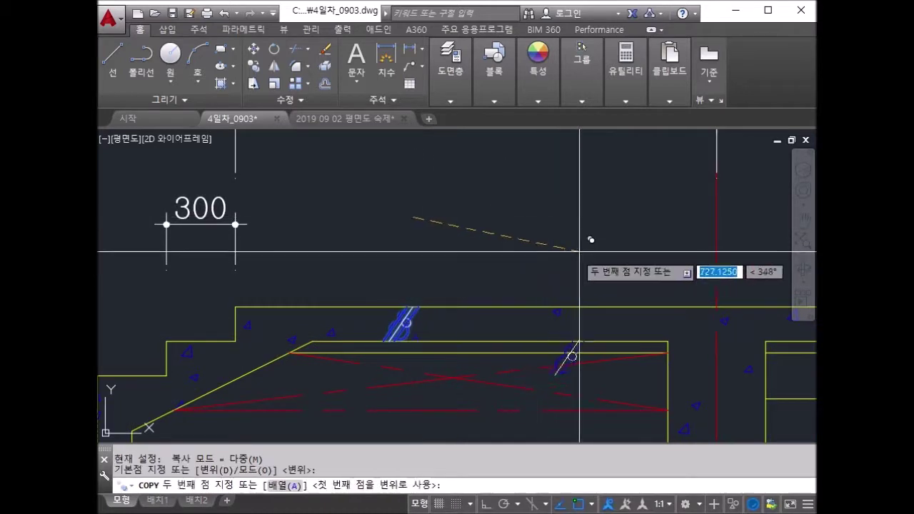
pyautogui.click(619, 219)
pyautogui.moveTo(628, 214); pyautogui.dragTo(220, 198, button='middle')
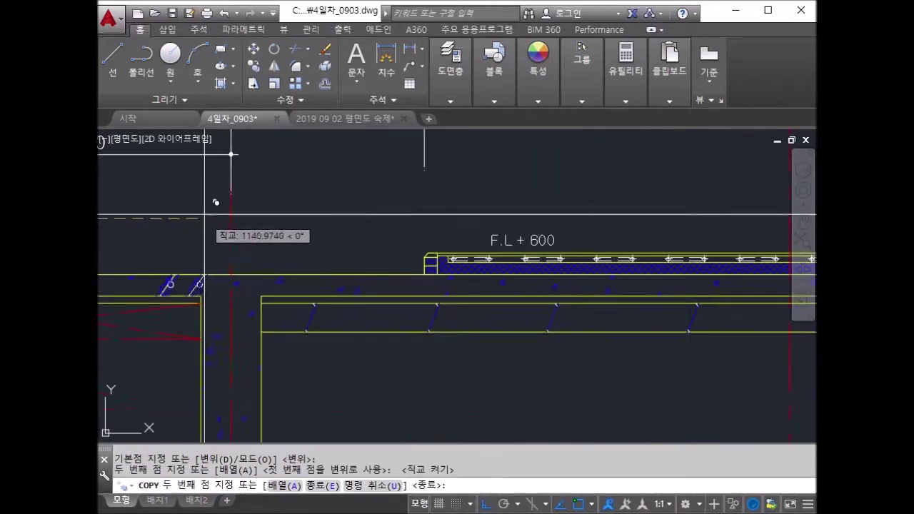
pyautogui.click(485, 201)
pyautogui.moveTo(485, 200); pyautogui.dragTo(286, 249, button='middle')
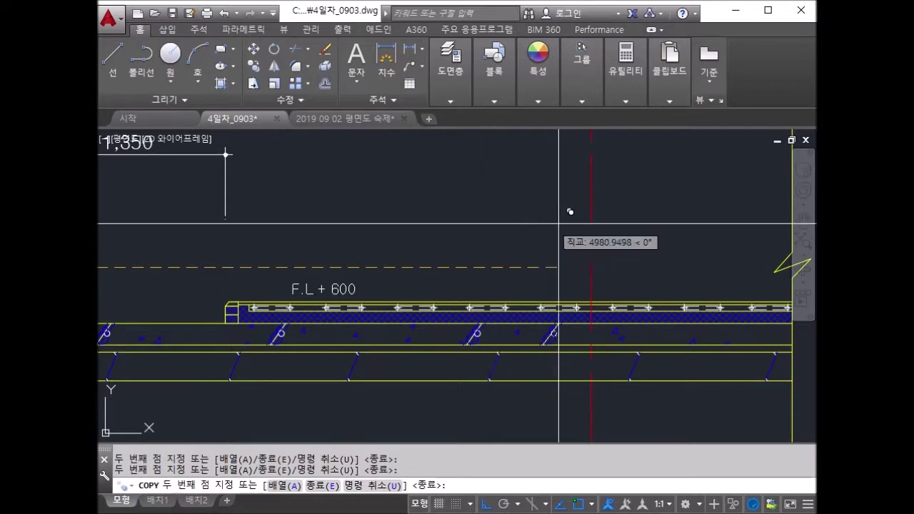
pyautogui.scroll(-6, 682, 223)
pyautogui.scroll(5, 457, 300)
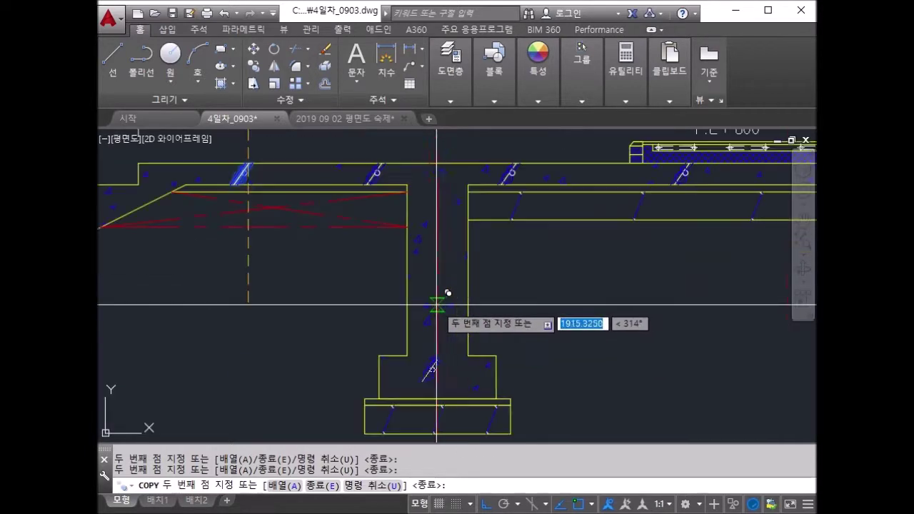
pyautogui.press('Escape')
# Start EXTEND with X and bring the column and footing into view.
pyautogui.scroll(2, 498, 209)
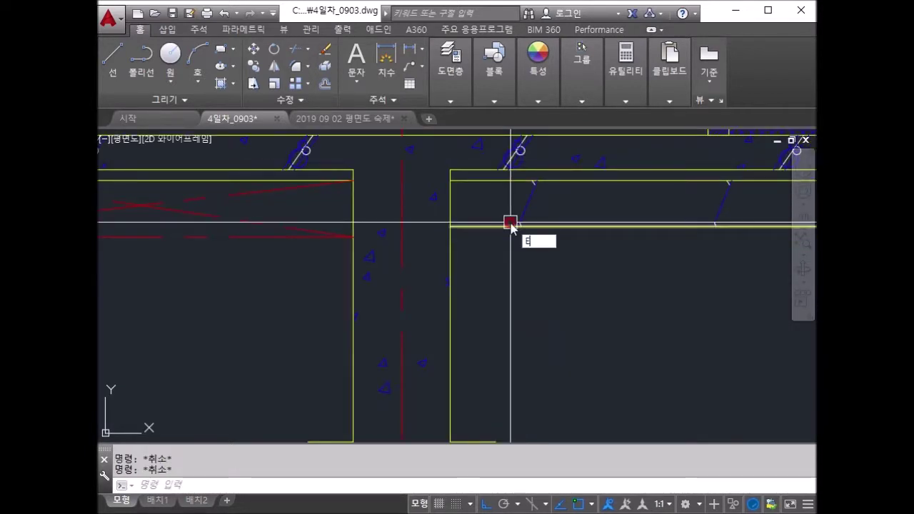
pyautogui.write('x')
pyautogui.press('Return')
pyautogui.moveTo(388, 382); pyautogui.dragTo(403, 325, button='middle')
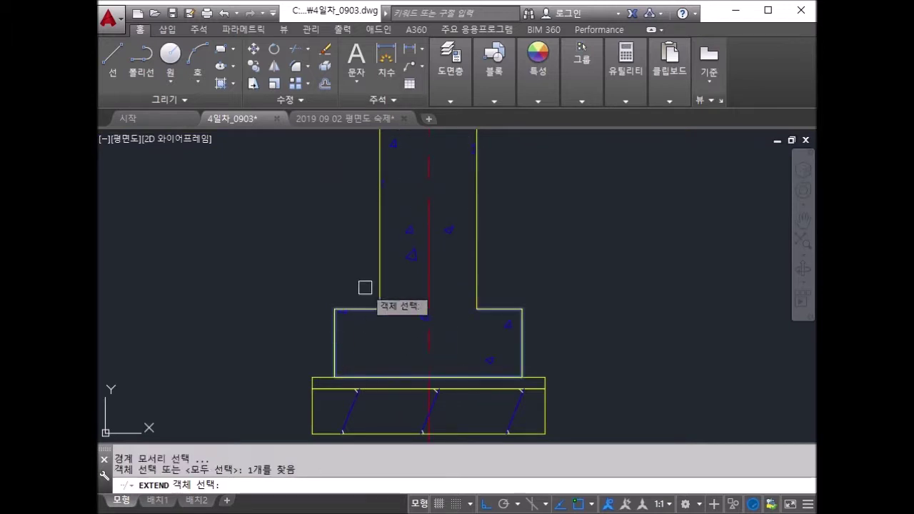
# Extend and trim the diagonal line to the column–beam edges.
pyautogui.scroll(4, 495, 356)
pyautogui.press('Return')
pyautogui.scroll(8, 477, 169)
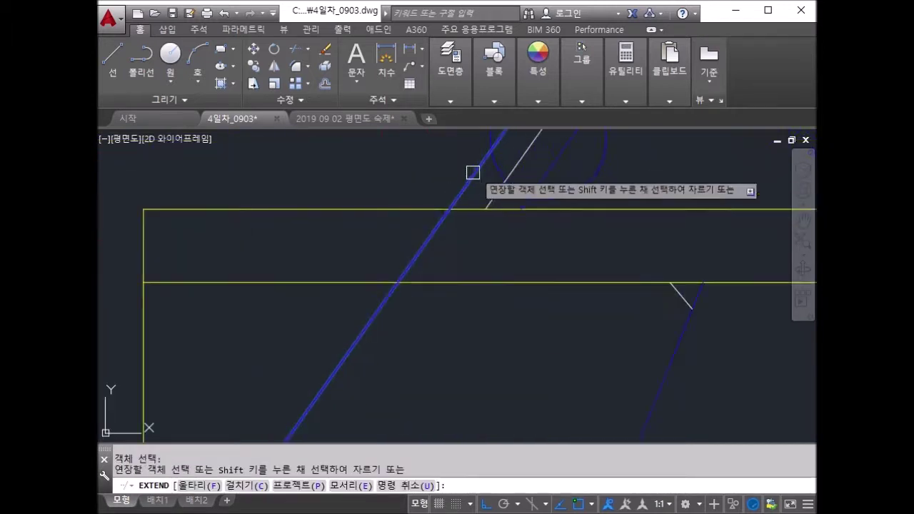
pyautogui.scroll(6, 527, 202)
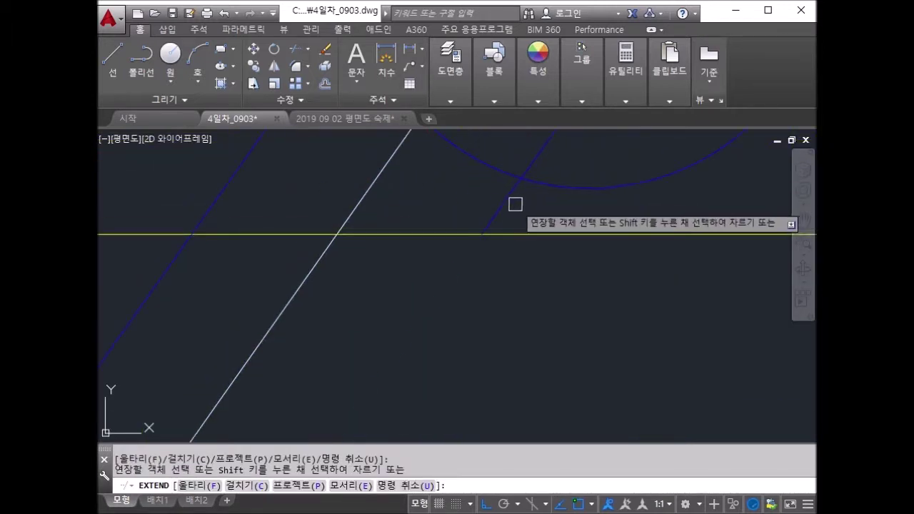
pyautogui.scroll(-5, 504, 214)
pyautogui.scroll(2, 526, 231)
pyautogui.press('Escape')
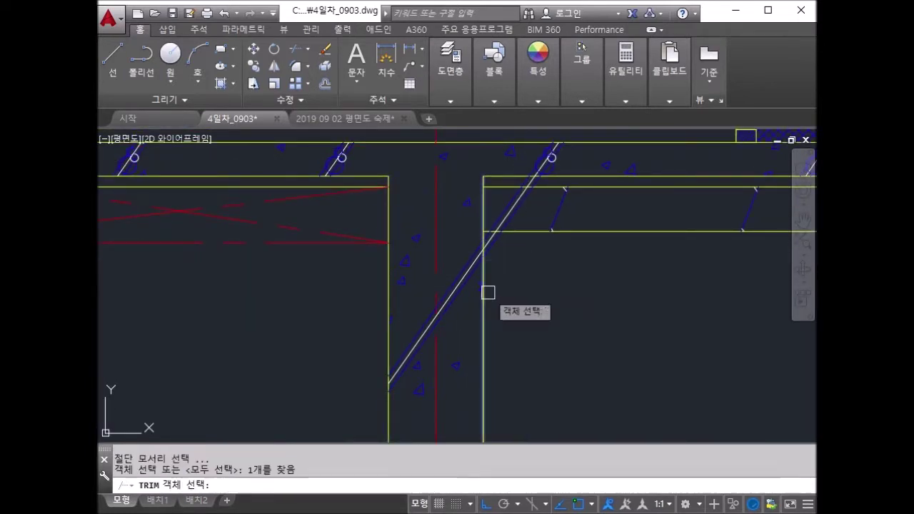
pyautogui.press('Return')
pyautogui.scroll(-2, 525, 207)
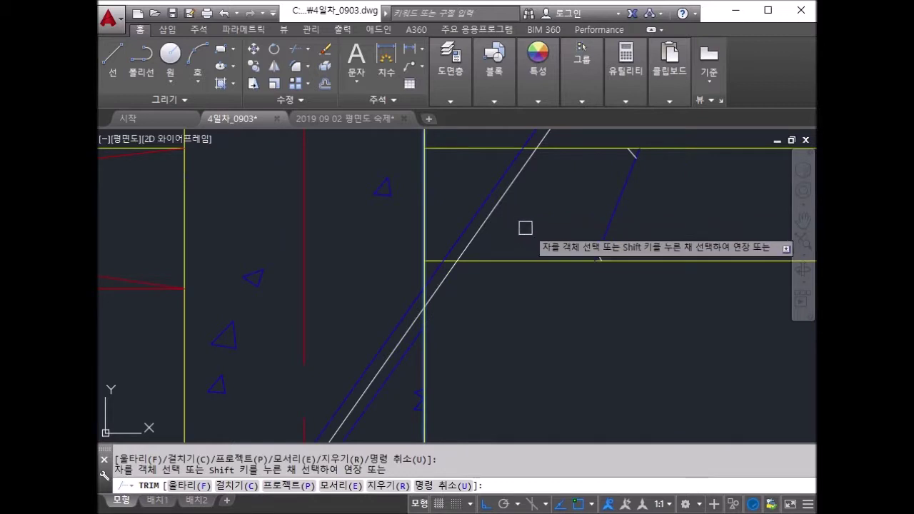
pyautogui.moveTo(526, 227)
pyautogui.mouseDown(button='middle')
pyautogui.moveTo(478, 278)
pyautogui.moveTo(512, 242)
pyautogui.mouseUp(button='middle')
pyautogui.press('Escape')
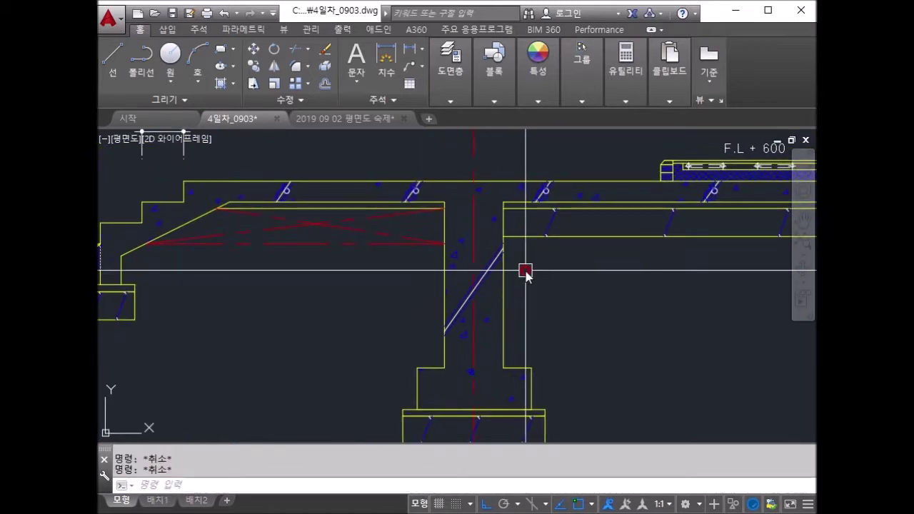
pyautogui.scroll(5, 525, 272)
# Draw circle marks along the diagonal line at the column–beam corner.
pyautogui.write('c')
pyautogui.press('Return')
pyautogui.click(411, 283)
pyautogui.click(451, 216)
pyautogui.press('Return')
pyautogui.click(510, 224)
pyautogui.click(469, 276)
pyautogui.press('Return')
pyautogui.click(464, 257)
pyautogui.scroll(-1, 486, 286)
pyautogui.press('Escape')
pyautogui.press('Escape')
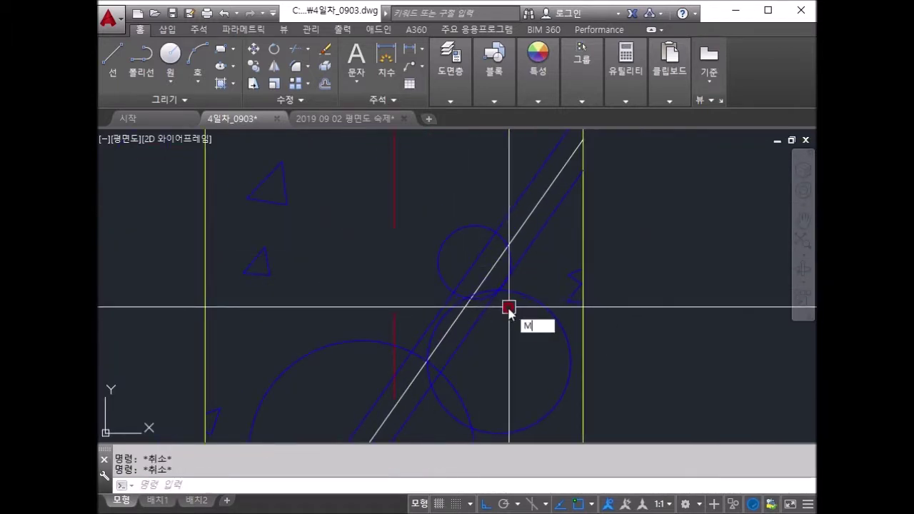
# Match the new marks' properties to an existing mark using MATCHPROP.
pyautogui.write('a')
pyautogui.press('Return')
pyautogui.click(492, 261)
pyautogui.scroll(-3, 529, 298)
pyautogui.scroll(-2, 496, 258)
pyautogui.moveTo(505, 238); pyautogui.dragTo(499, 314, button='middle')
pyautogui.scroll(2, 310, 347)
pyautogui.scroll(2, 565, 251)
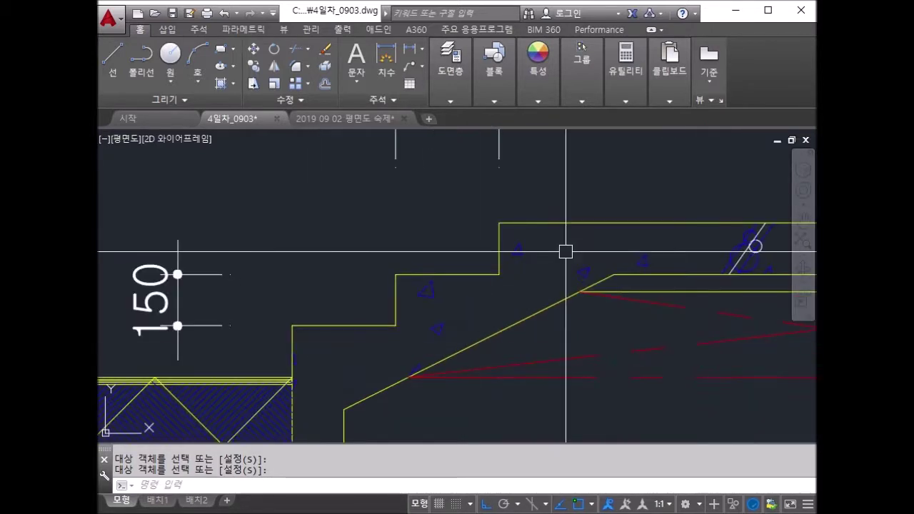
# Offset the slab top line 20 units upward.
pyautogui.scroll(-2, 504, 292)
pyautogui.scroll(3, 505, 292)
pyautogui.moveTo(598, 286); pyautogui.dragTo(456, 280, button='middle')
pyautogui.scroll(-2, 645, 265)
pyautogui.scroll(2, 629, 265)
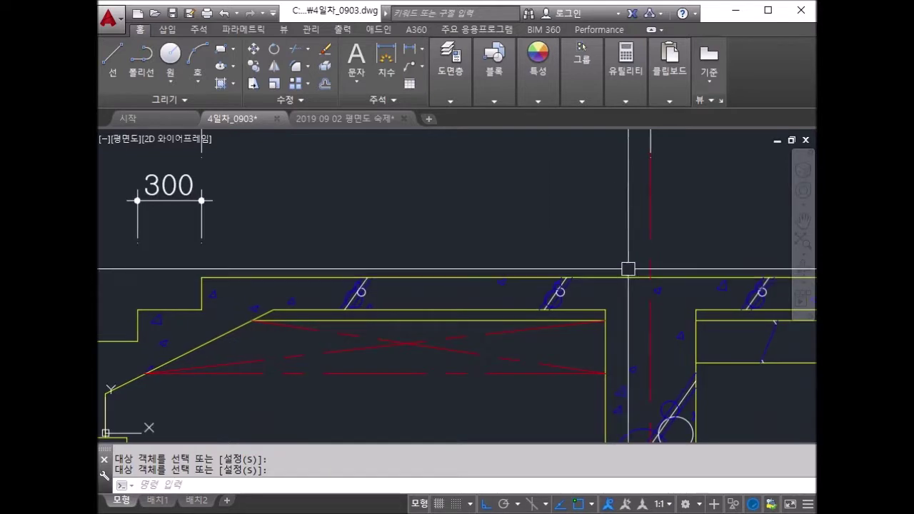
pyautogui.moveTo(626, 265); pyautogui.dragTo(363, 276, button='middle')
pyautogui.write('o')
pyautogui.press('Return')
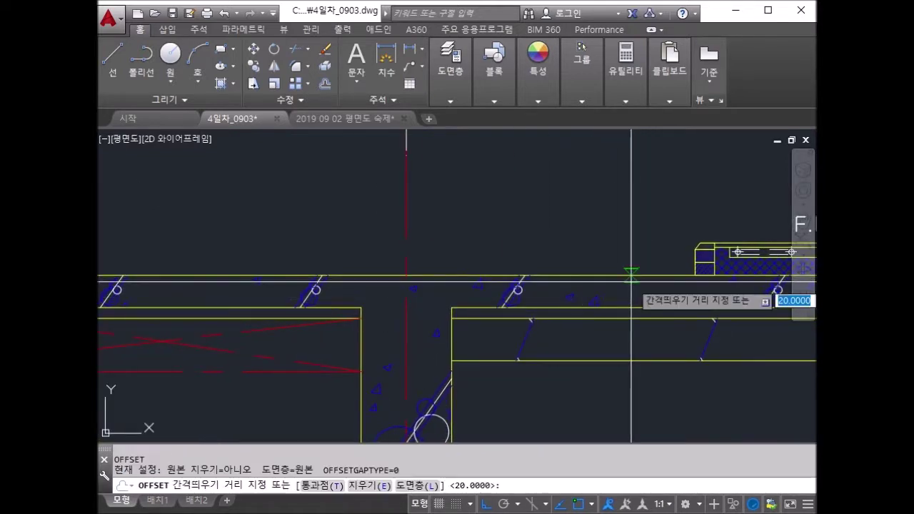
pyautogui.write('20')
pyautogui.press('Return')
pyautogui.click(649, 282)
pyautogui.click(653, 259)
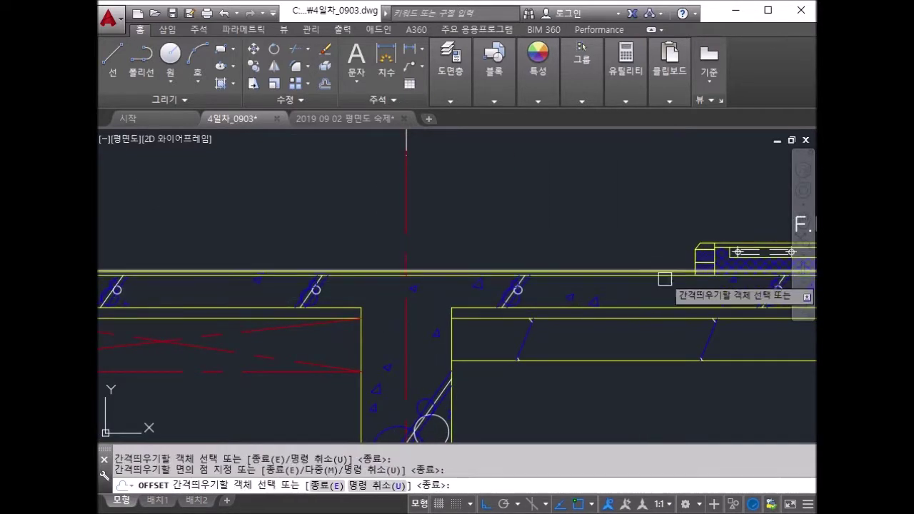
pyautogui.press('Escape')
pyautogui.scroll(3, 700, 261)
# Trim the new offset line back at the slab end.
pyautogui.write('tr')
pyautogui.press('Return')
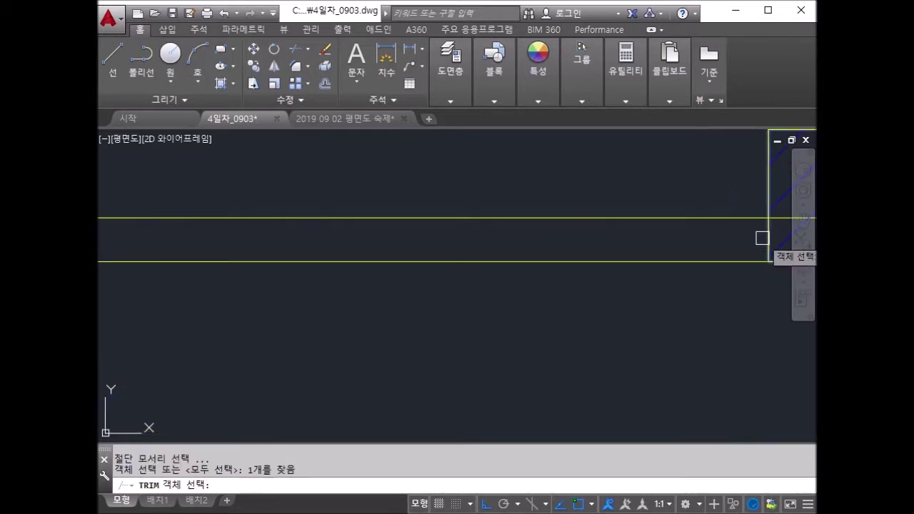
pyautogui.click(668, 265)
pyautogui.press('Return')
# Offset the step line 20 units outward.
pyautogui.press('Return')
pyautogui.scroll(-2, 578, 295)
pyautogui.scroll(-2, 578, 265)
pyautogui.moveTo(326, 266); pyautogui.dragTo(510, 261, button='middle')
pyautogui.scroll(5, 510, 261)
pyautogui.press('Escape')
pyautogui.press('Escape')
pyautogui.write('20')
pyautogui.press('Return')
pyautogui.click(500, 294)
pyautogui.click(443, 328)
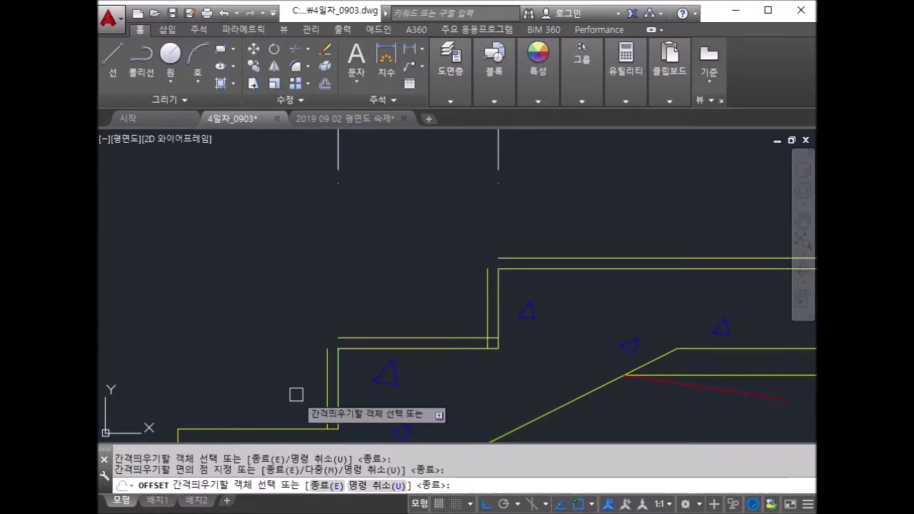
pyautogui.moveTo(296, 400); pyautogui.dragTo(389, 322, button='middle')
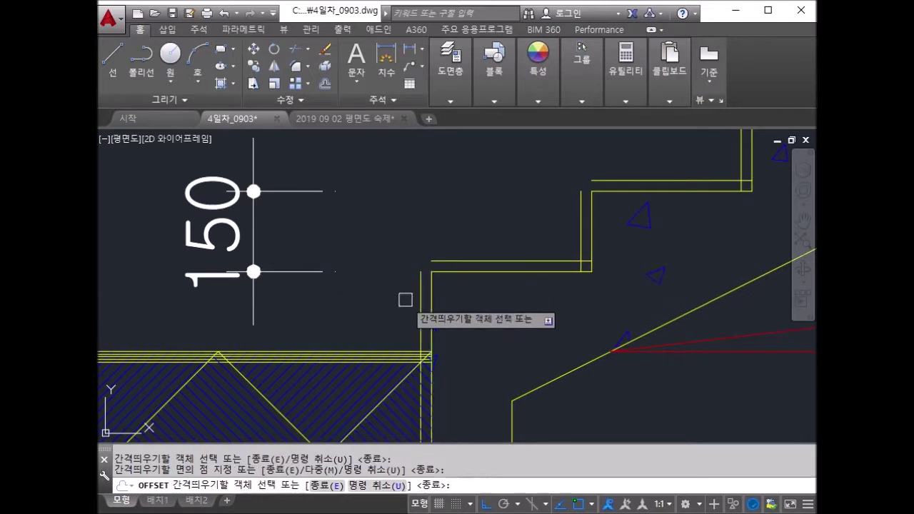
pyautogui.press('Escape')
# Trim the excess of the offset step lines.
pyautogui.press('Return')
pyautogui.scroll(3, 444, 307)
pyautogui.scroll(2, 439, 348)
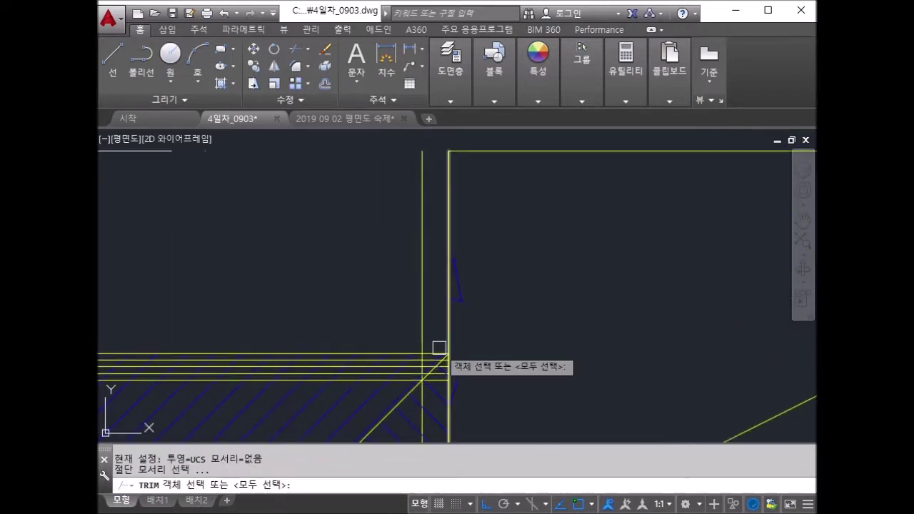
pyautogui.press('Return')
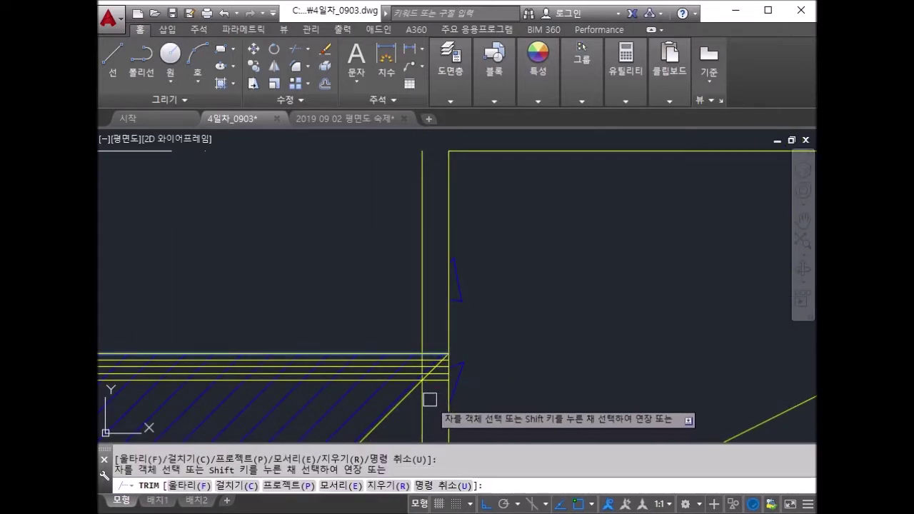
pyautogui.scroll(-1, 423, 394)
pyautogui.scroll(-2, 500, 321)
pyautogui.press('Escape')
pyautogui.moveTo(542, 262); pyautogui.dragTo(525, 309, button='middle')
# Fillet the four offset line corner pairs so the step outline meets cleanly.
pyautogui.write('f')
pyautogui.press('Return')
pyautogui.click(469, 300)
pyautogui.click(625, 255)
pyautogui.press('Return')
pyautogui.click(612, 249)
pyautogui.click(586, 282)
pyautogui.moveTo(586, 282); pyautogui.dragTo(490, 311, button='middle')
pyautogui.press('Return')
pyautogui.click(493, 315)
pyautogui.click(531, 296)
pyautogui.press('Return')
pyautogui.click(530, 257)
pyautogui.click(554, 237)
pyautogui.press('Return')
pyautogui.press('Escape')
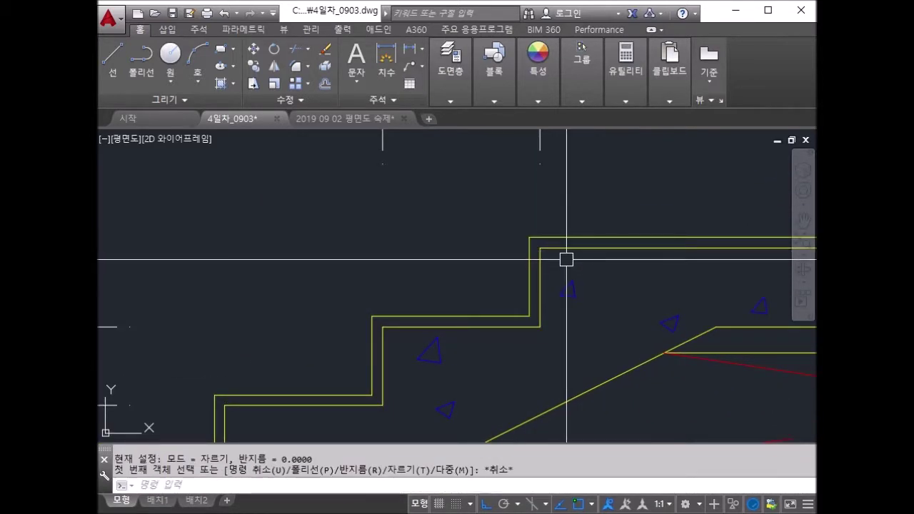
# Draw a small strip rectangle at the upper step nosing.
pyautogui.press('Escape')
pyautogui.press('Return')
pyautogui.scroll(3, 536, 246)
pyautogui.click(537, 245)
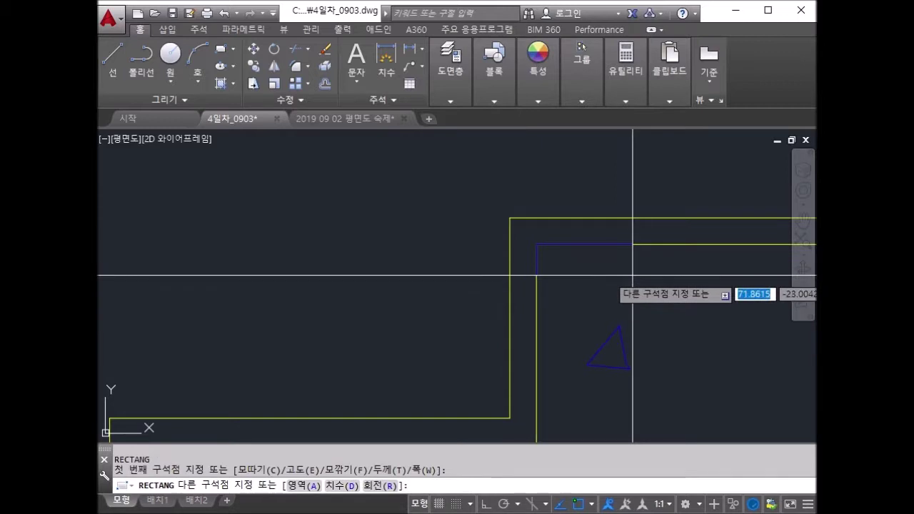
pyautogui.click(633, 276)
pyautogui.press('Return')
pyautogui.press('Escape')
# Put the strip rectangle on the 해칭선 layer.
pyautogui.click(614, 275)
pyautogui.click(608, 265)
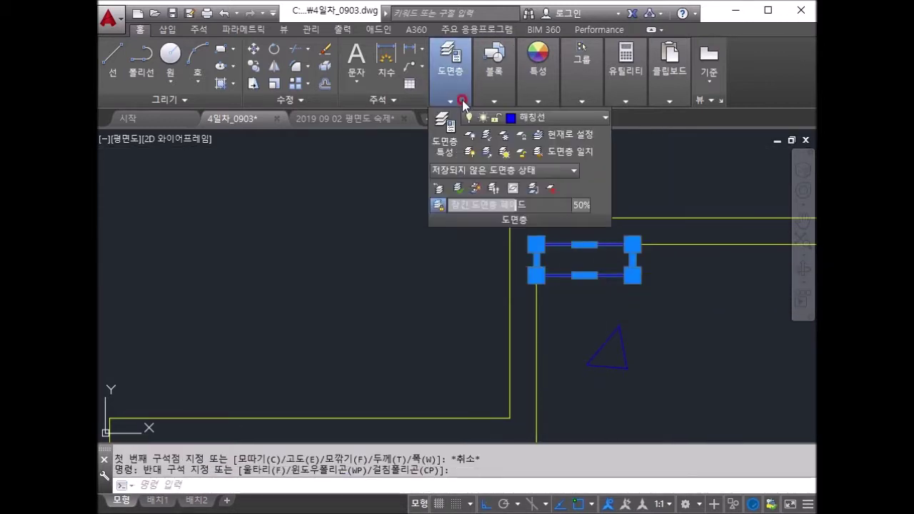
pyautogui.click(485, 129)
pyautogui.click(455, 100)
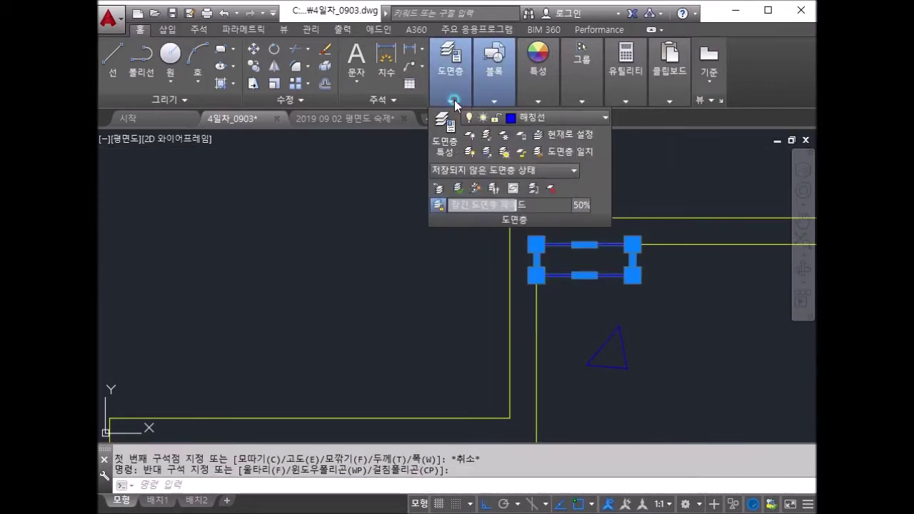
pyautogui.click(536, 117)
pyautogui.click(553, 337)
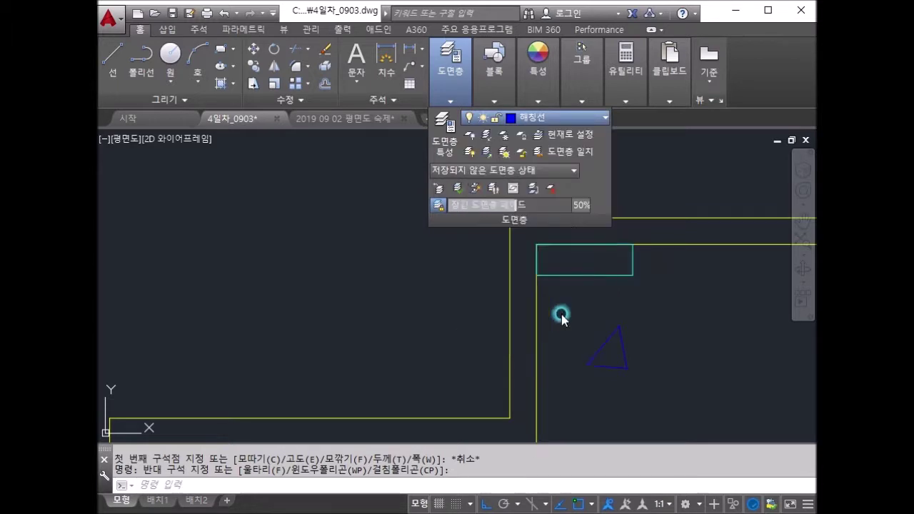
pyautogui.press('Escape')
pyautogui.press('Escape')
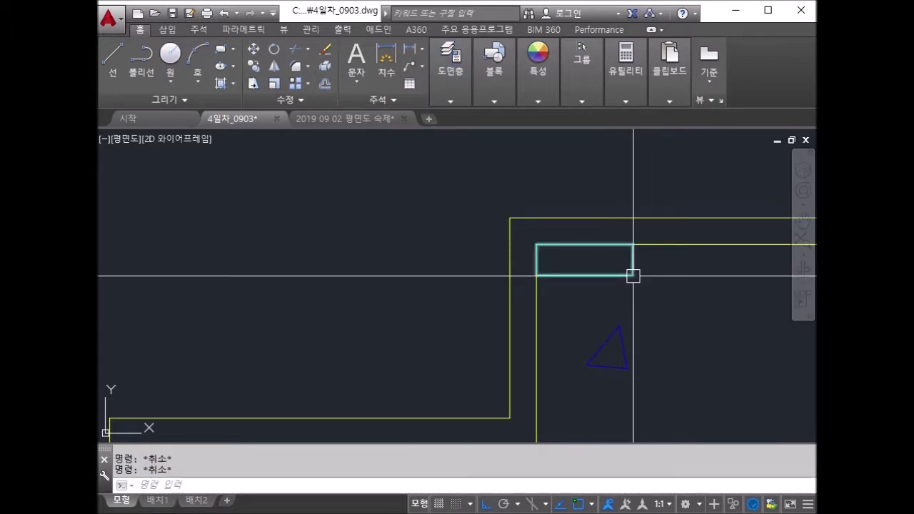
# Copy the strip rectangle to the other step nosings.
pyautogui.write('c')
pyautogui.press('Return')
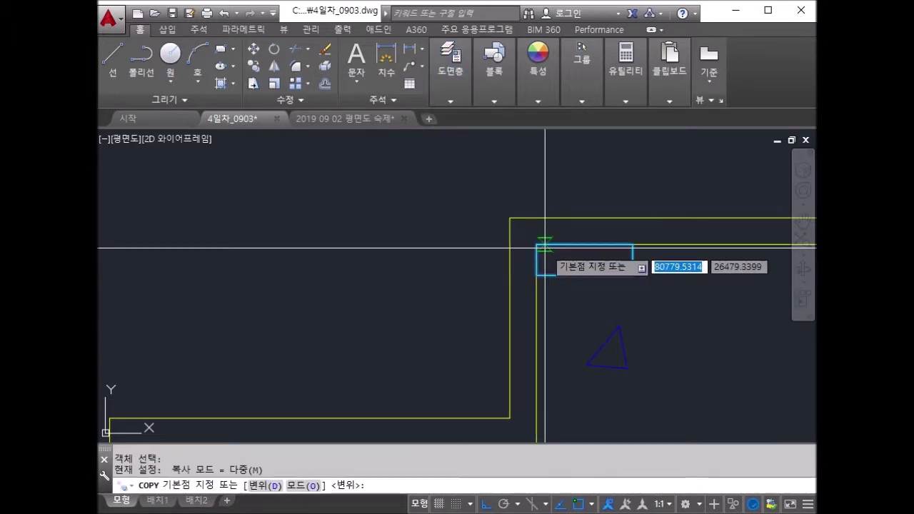
pyautogui.click(537, 245)
pyautogui.scroll(-5, 557, 282)
pyautogui.click(552, 280)
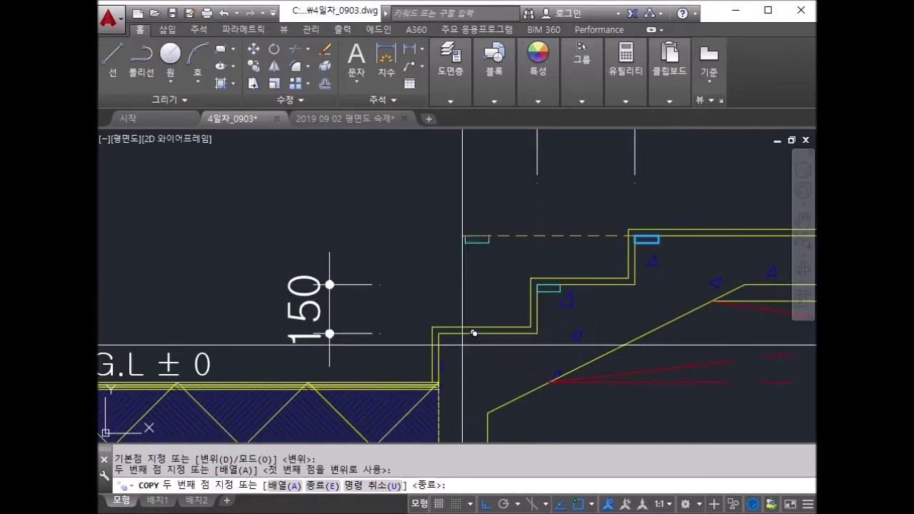
pyautogui.scroll(3, 465, 329)
pyautogui.press('Escape')
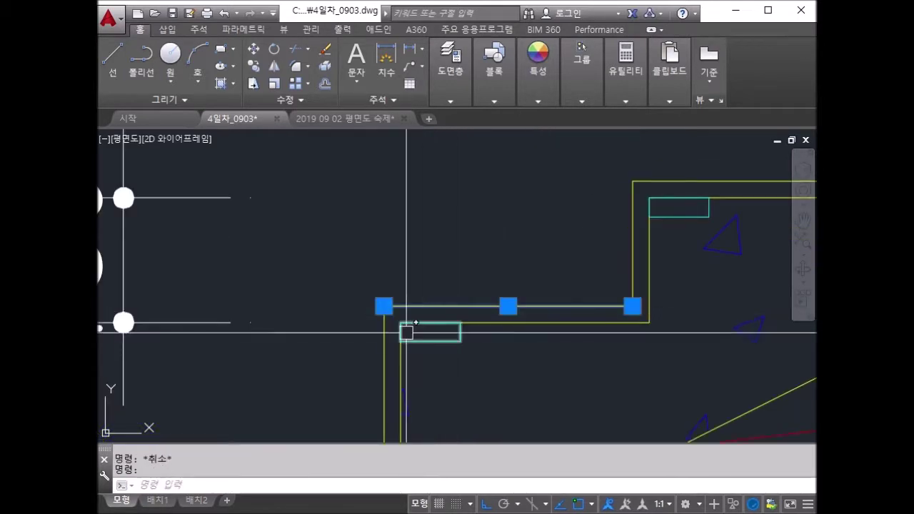
# Move the stair finish lines onto the 해칭선 layer.
pyautogui.moveTo(627, 215); pyautogui.dragTo(531, 208, button='middle')
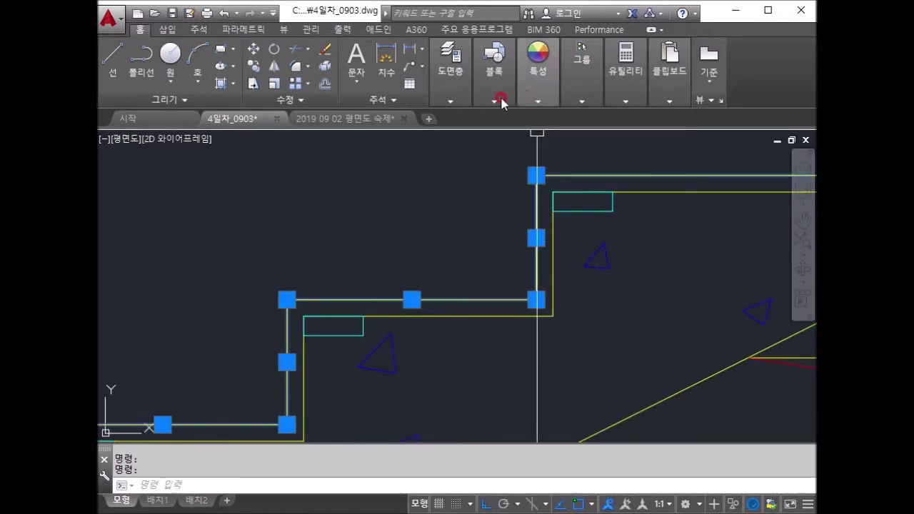
pyautogui.click(463, 102)
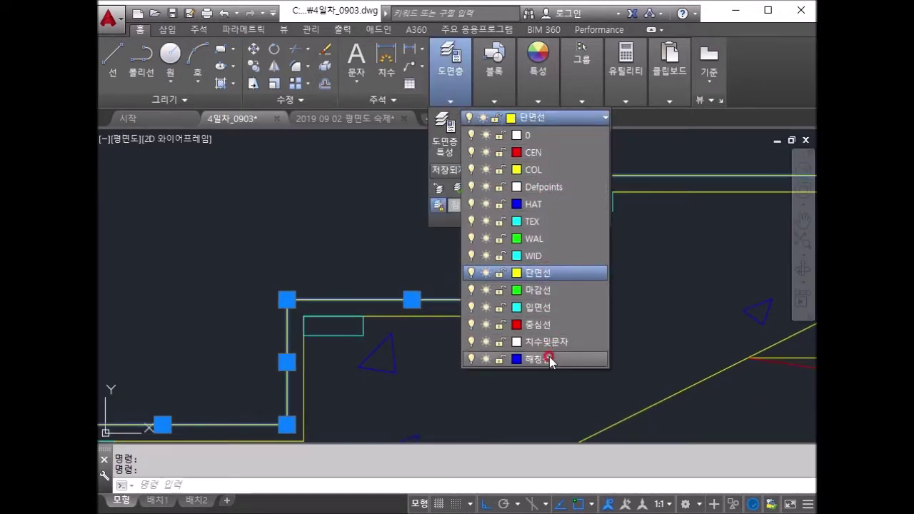
pyautogui.click(550, 359)
pyautogui.press('Escape')
# Zoom out to frame the A부분 단면 상세도 section within its sheet border.
pyautogui.scroll(2, 643, 257)
pyautogui.scroll(2, 468, 248)
pyautogui.scroll(-2, 468, 248)
pyautogui.scroll(-2, 500, 248)
pyautogui.scroll(-3, 437, 247)
pyautogui.moveTo(436, 248); pyautogui.dragTo(448, 349, button='middle')
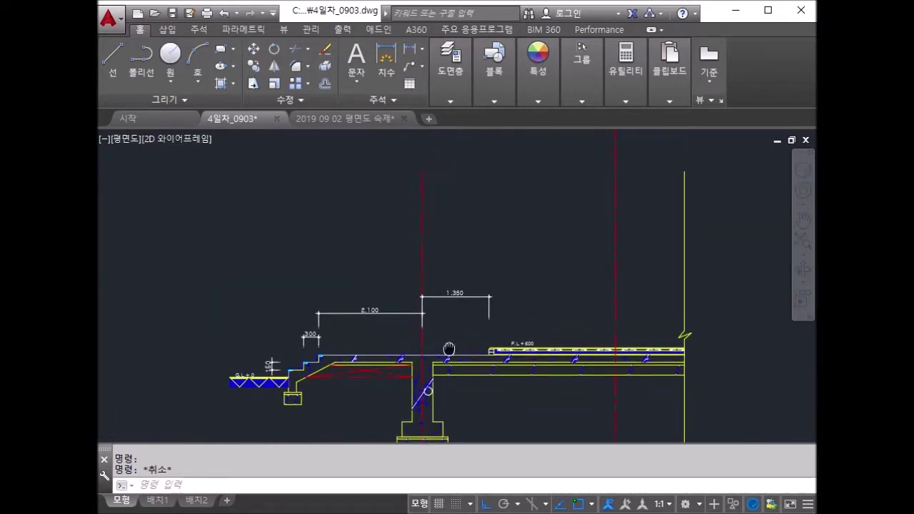
pyautogui.scroll(-3, 453, 250)
pyautogui.scroll(-1, 454, 267)
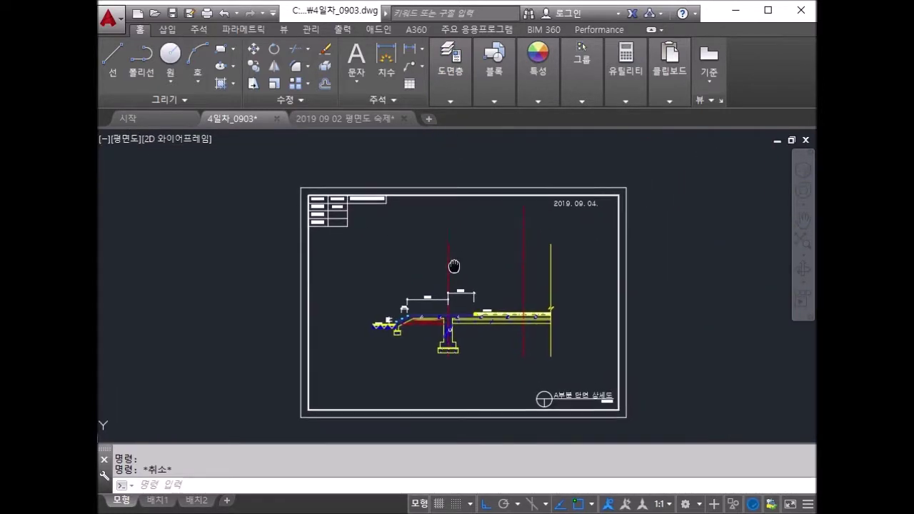
pyautogui.moveTo(454, 266); pyautogui.dragTo(447, 282, button='middle')
pyautogui.click(468, 468)
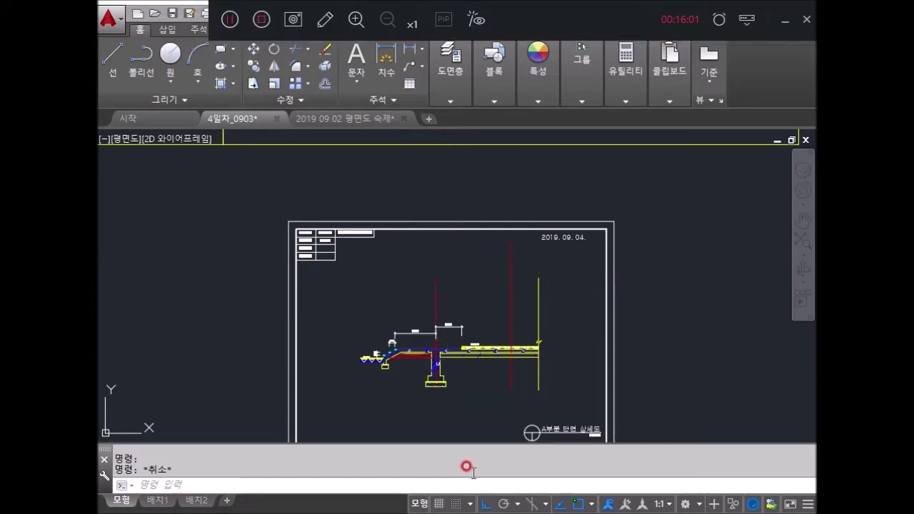
pyautogui.scroll(-3, 614, 214)
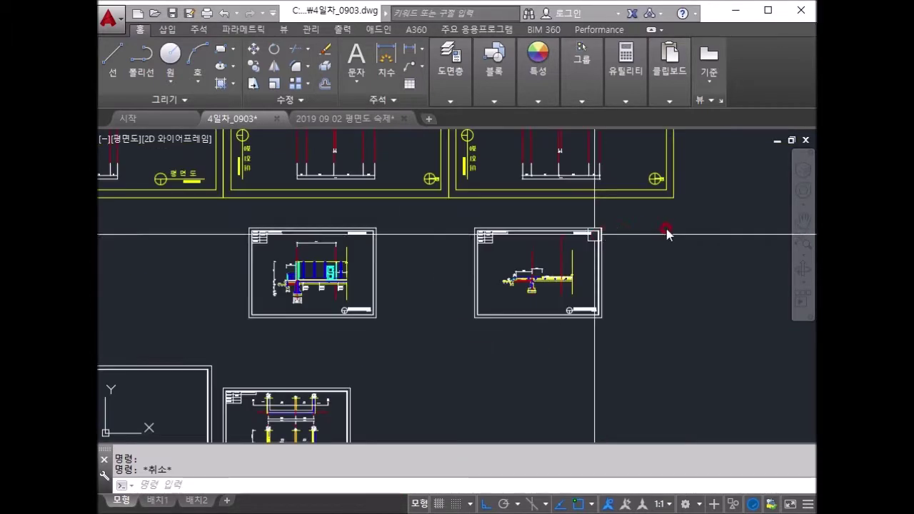
pyautogui.moveTo(653, 263); pyautogui.dragTo(637, 337, button='middle')
pyautogui.scroll(2, 607, 300)
pyautogui.scroll(2, 572, 272)
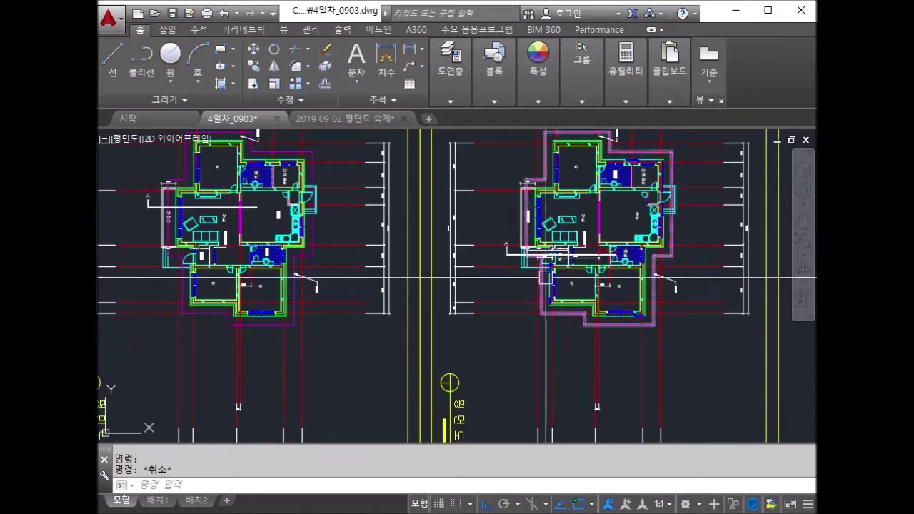
pyautogui.scroll(2, 554, 261)
pyautogui.scroll(5, 557, 207)
pyautogui.scroll(1, 567, 262)
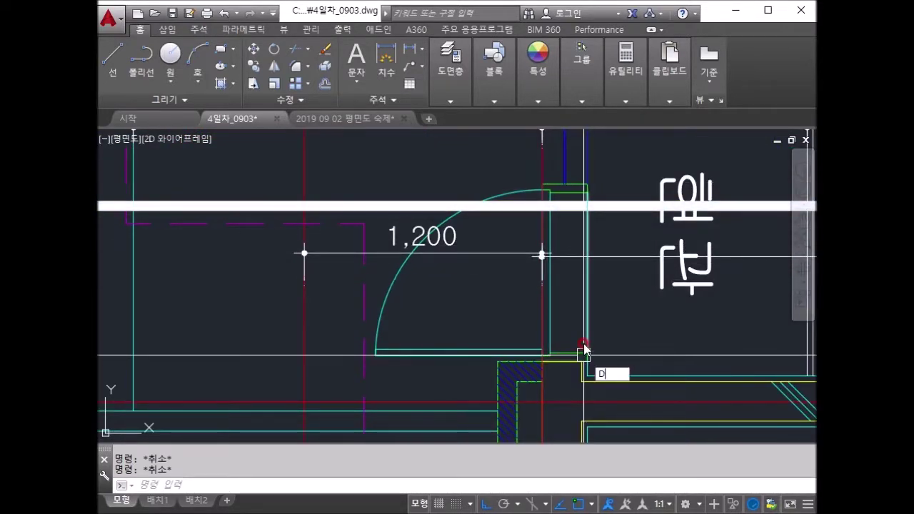
pyautogui.write('ST')
pyautogui.press('Return')
pyautogui.scroll(1, 524, 350)
pyautogui.scroll(3, 521, 351)
pyautogui.click(521, 352)
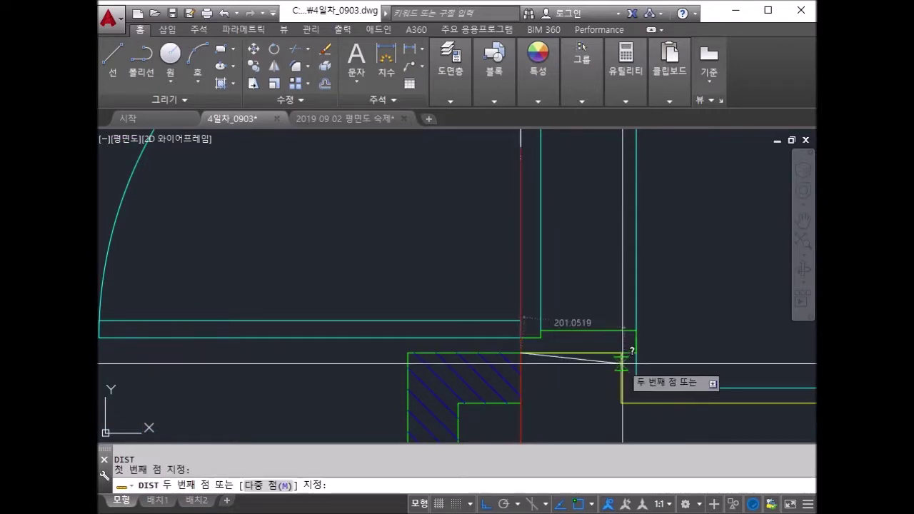
pyautogui.click(635, 353)
pyautogui.press('Escape')
pyautogui.scroll(-3, 572, 215)
pyautogui.scroll(-3, 557, 267)
pyautogui.scroll(-3, 565, 214)
pyautogui.scroll(-3, 575, 341)
pyautogui.scroll(5, 575, 340)
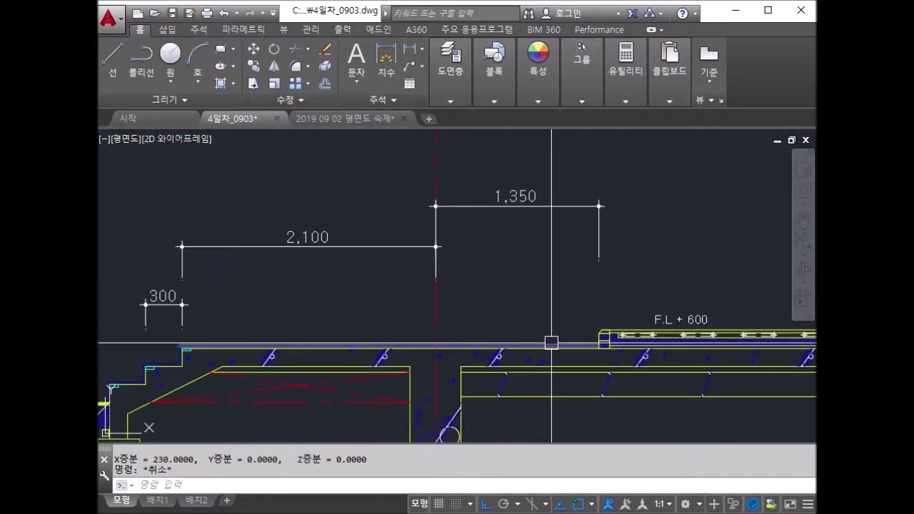
# Draw a 230 by 30 rectangle in empty space near the steps.
pyautogui.moveTo(505, 330); pyautogui.dragTo(623, 290, button='middle')
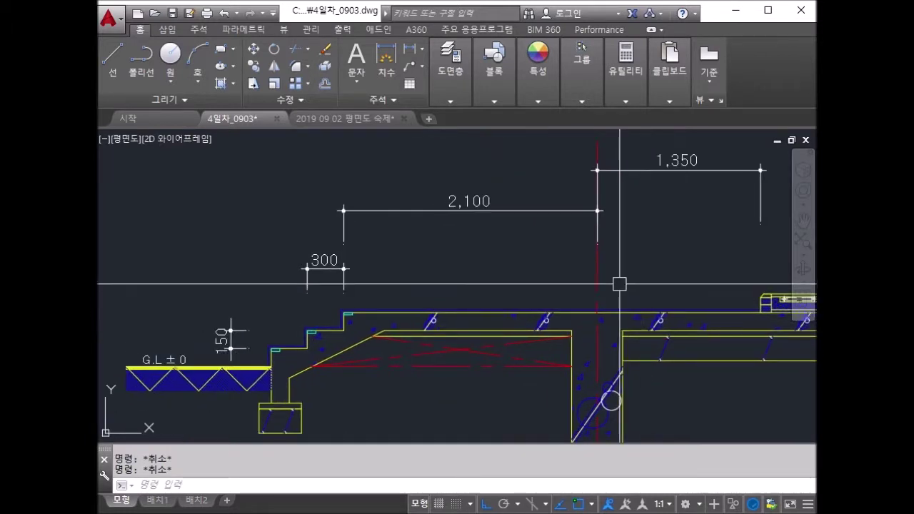
pyautogui.write('rec')
pyautogui.press('Return')
pyautogui.moveTo(123, 310); pyautogui.dragTo(435, 310, button='middle')
pyautogui.click(373, 288)
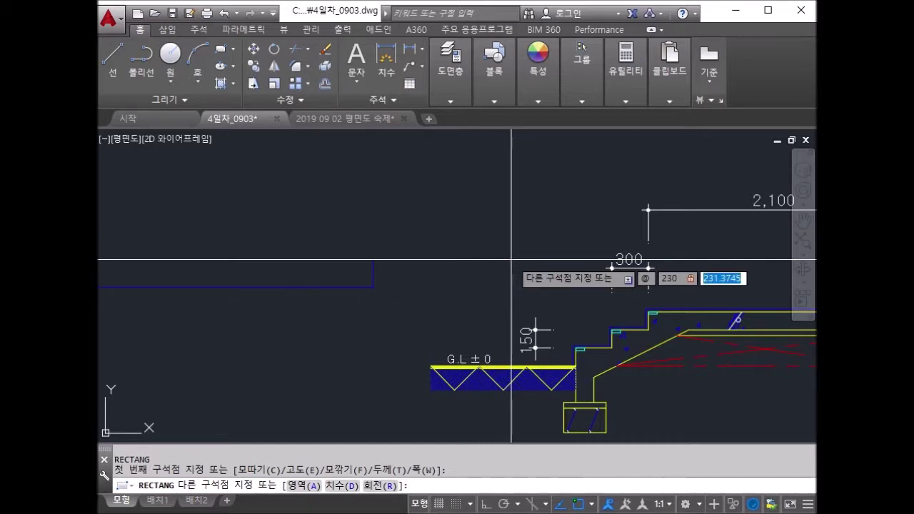
pyautogui.write('0')
pyautogui.press('Return')
pyautogui.press('Escape')
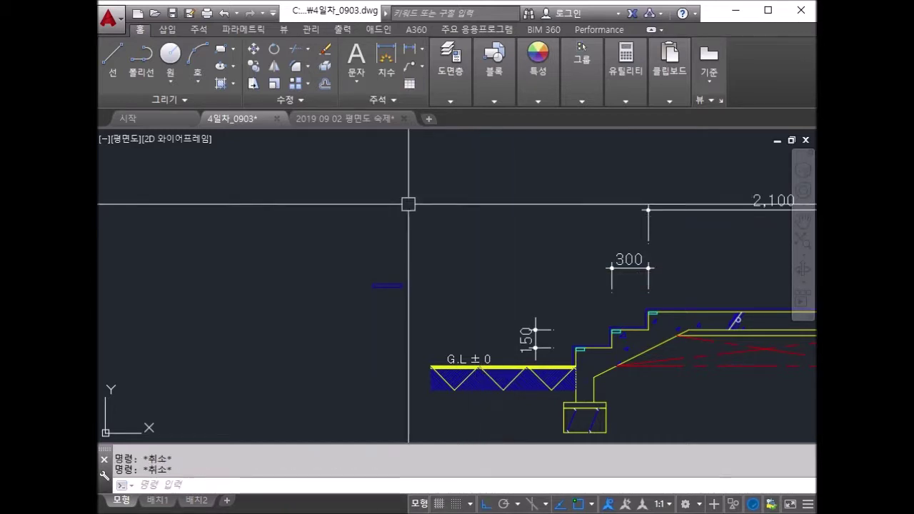
# Put the new rectangle on layer 0.
pyautogui.click(450, 101)
pyautogui.click(422, 306)
pyautogui.click(482, 101)
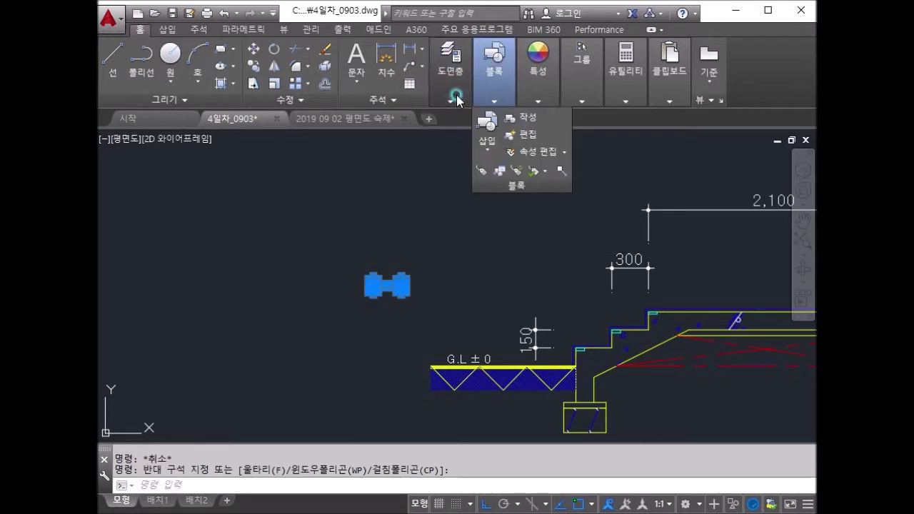
pyautogui.click(449, 101)
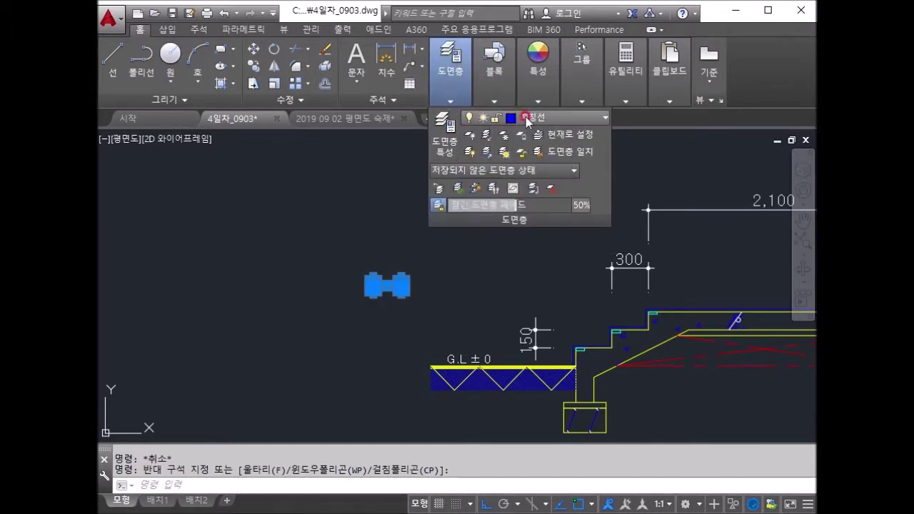
pyautogui.click(526, 119)
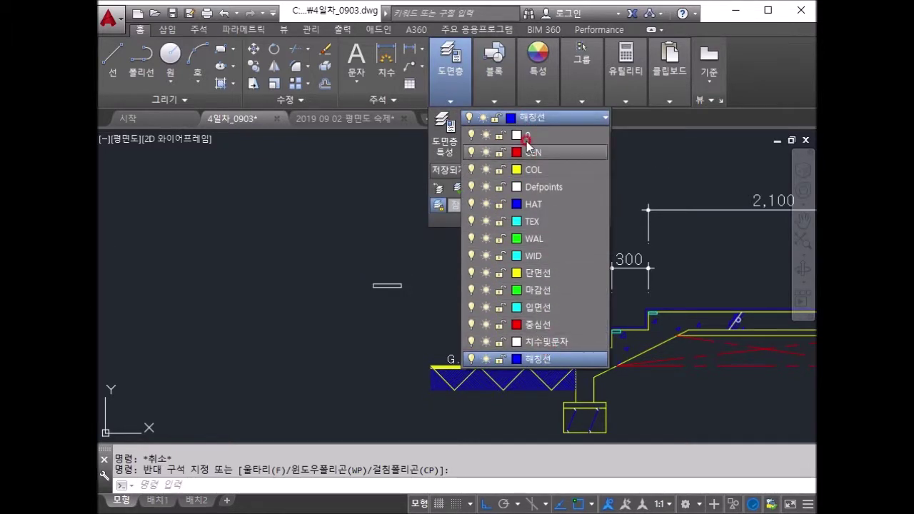
pyautogui.click(527, 137)
pyautogui.press('Escape')
# Start moving the rectangle toward the slab top beside the column, under the 2,100 dimension.
pyautogui.moveTo(425, 312); pyautogui.dragTo(367, 361, button='middle')
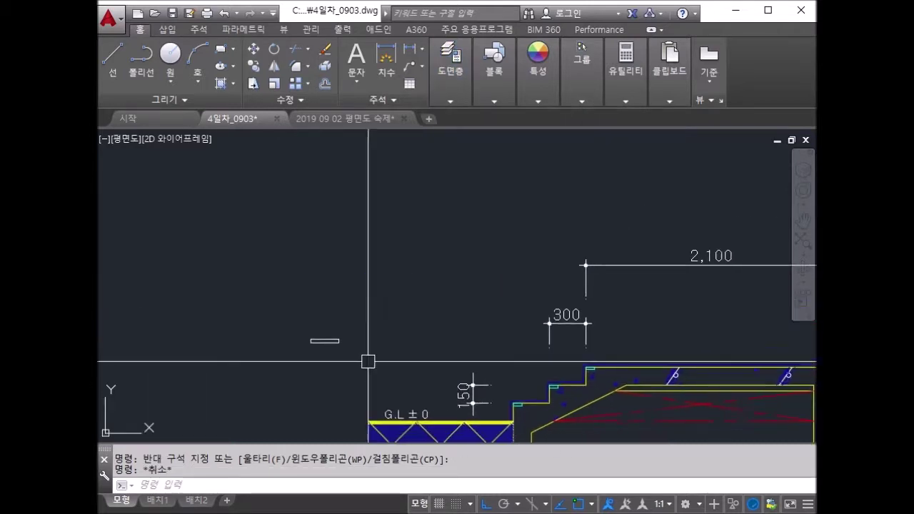
pyautogui.click(376, 365)
pyautogui.click(314, 336)
pyautogui.press('Return')
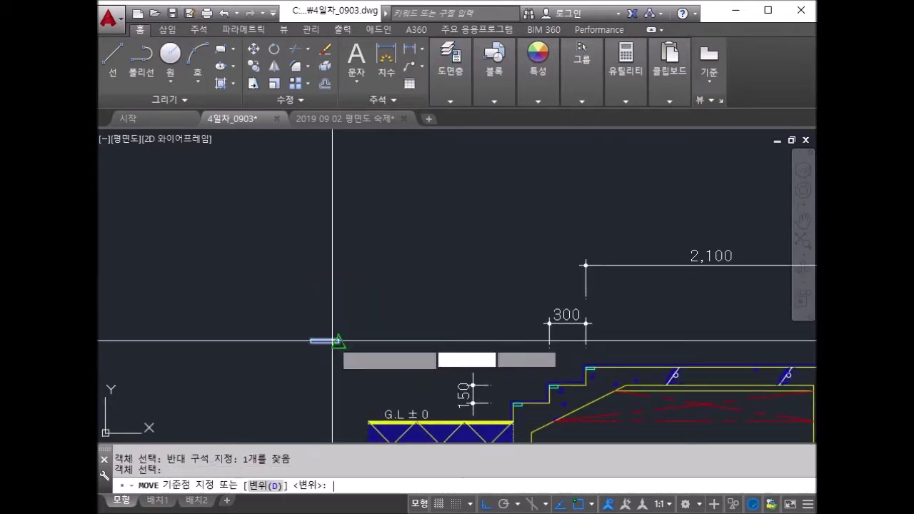
pyautogui.click(310, 340)
pyautogui.scroll(2, 550, 357)
pyautogui.scroll(2, 572, 371)
pyautogui.scroll(-3, 637, 331)
pyautogui.moveTo(704, 306); pyautogui.dragTo(481, 300, button='middle')
pyautogui.scroll(2, 520, 282)
pyautogui.press('Escape')
pyautogui.press('Escape')
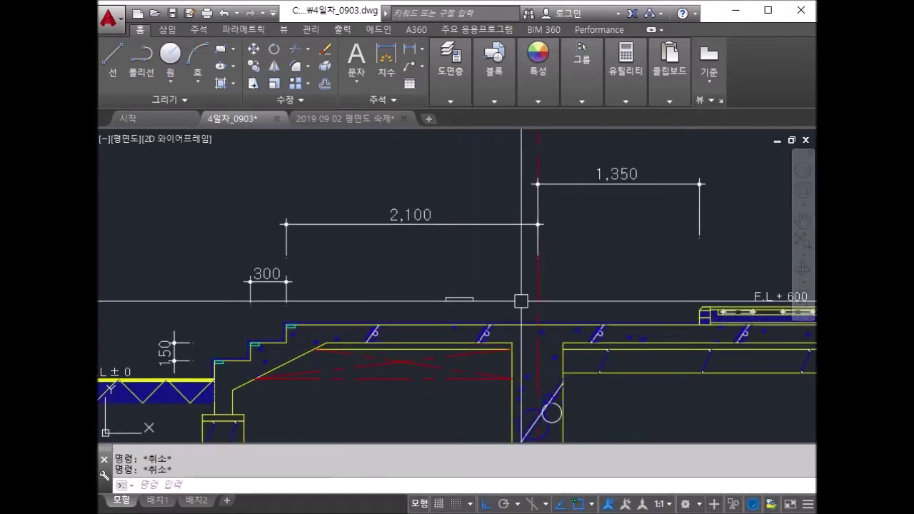
# Move the small strip rectangle by its right end onto the slab at the centre line.
pyautogui.write('l')
pyautogui.press('Return')
pyautogui.scroll(4, 567, 339)
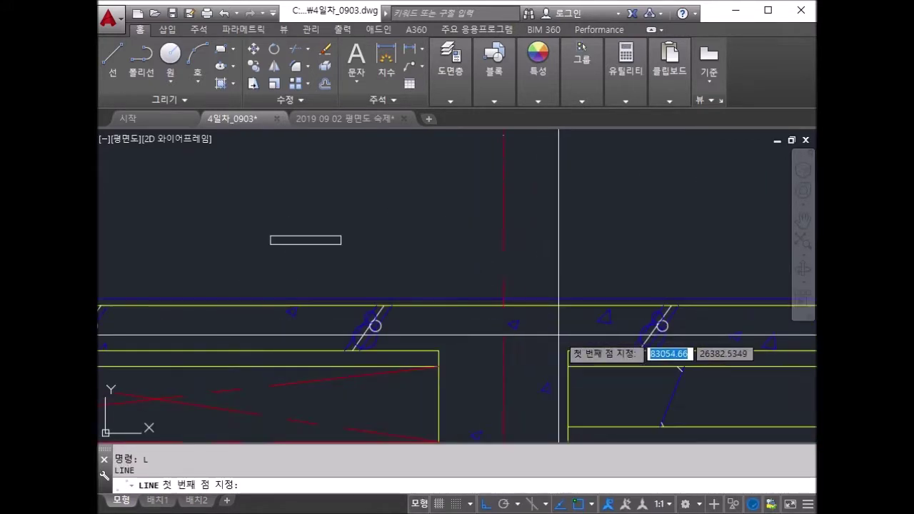
pyautogui.click(568, 350)
pyautogui.press('Escape')
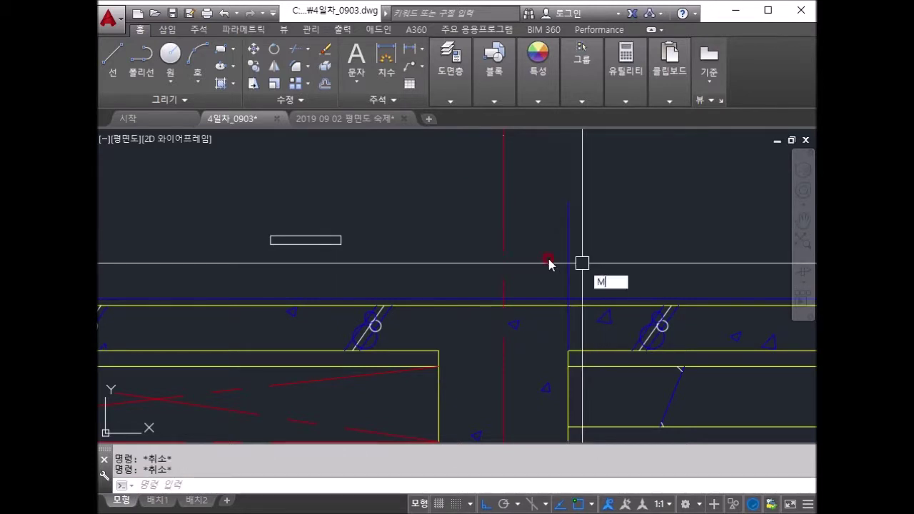
pyautogui.click(367, 246)
pyautogui.click(339, 255)
pyautogui.press('Return')
pyautogui.click(339, 247)
pyautogui.press('Escape')
pyautogui.press('Return')
pyautogui.click(369, 237)
pyautogui.click(358, 250)
pyautogui.press('Return')
pyautogui.click(341, 244)
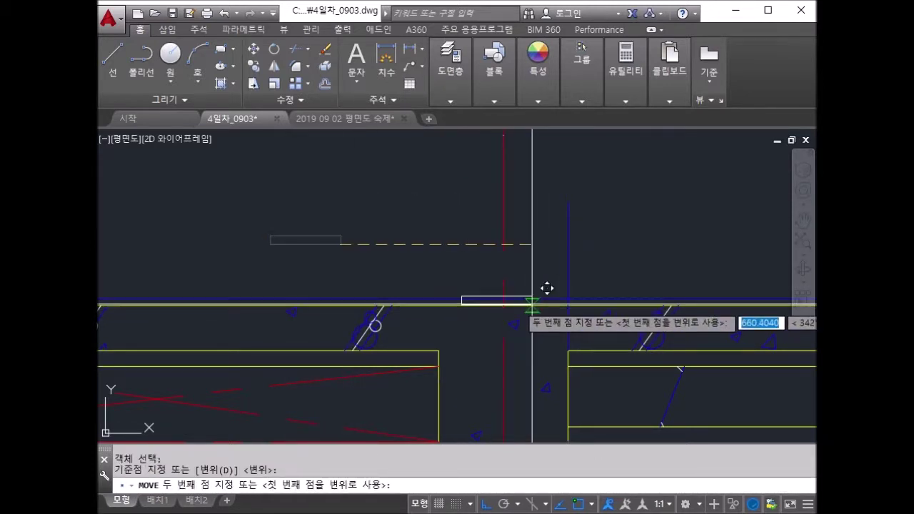
pyautogui.click(583, 283)
# Erase the leftover object beside the moved rectangle.
pyautogui.press('Return')
pyautogui.scroll(-3, 625, 220)
pyautogui.scroll(-2, 614, 286)
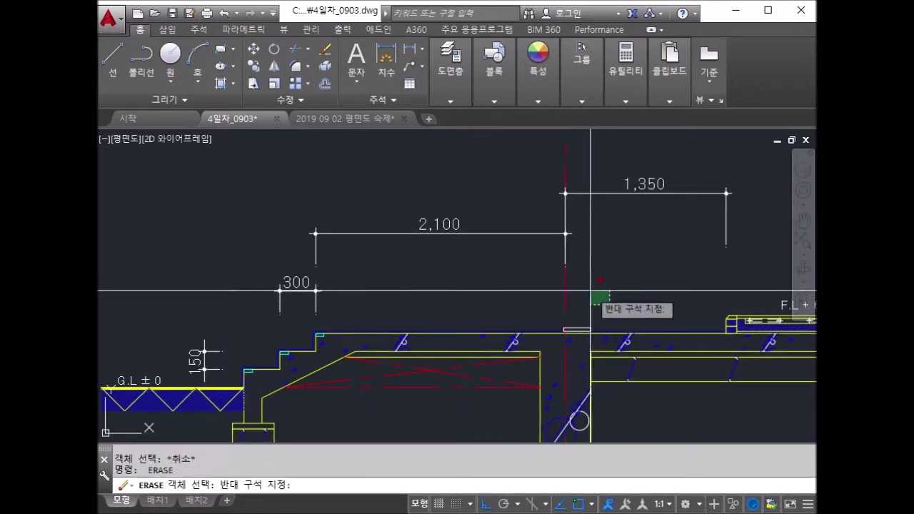
pyautogui.click(591, 292)
pyautogui.press('Return')
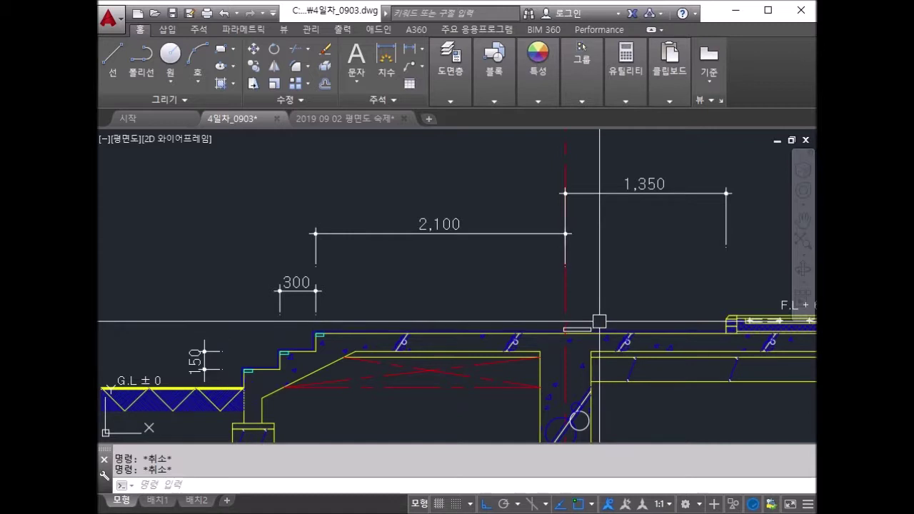
pyautogui.write('4')
# Pan up along the post's path to bring the F.L + 600 slab detail into view.
pyautogui.press('Return')
pyautogui.scroll(4, 572, 332)
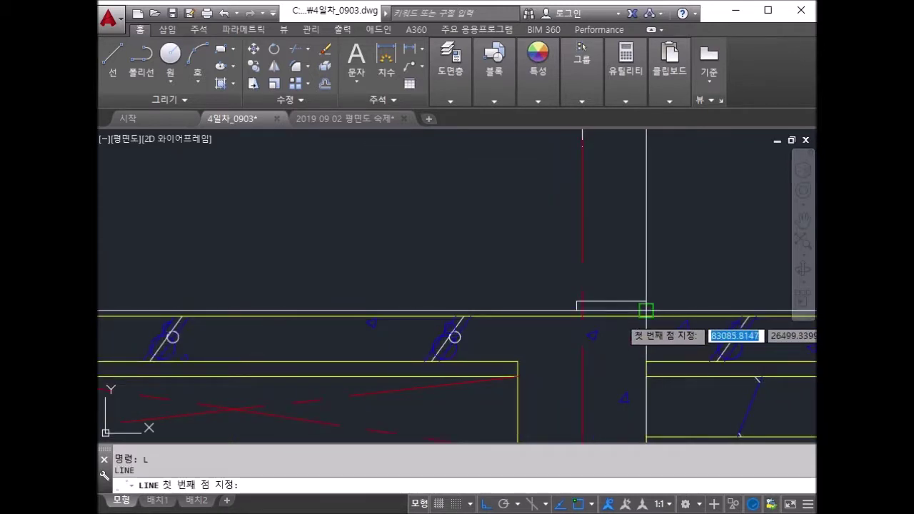
pyautogui.scroll(4, 646, 314)
pyautogui.click(527, 304)
pyautogui.moveTo(590, 242); pyautogui.dragTo(581, 406, button='middle')
pyautogui.scroll(-5, 582, 284)
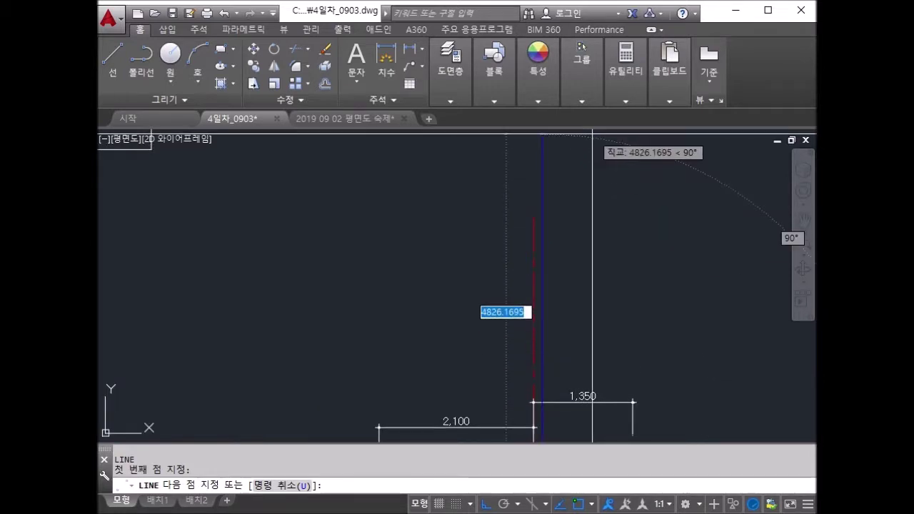
pyautogui.scroll(-3, 582, 286)
pyautogui.moveTo(581, 287); pyautogui.dragTo(580, 325, button='middle')
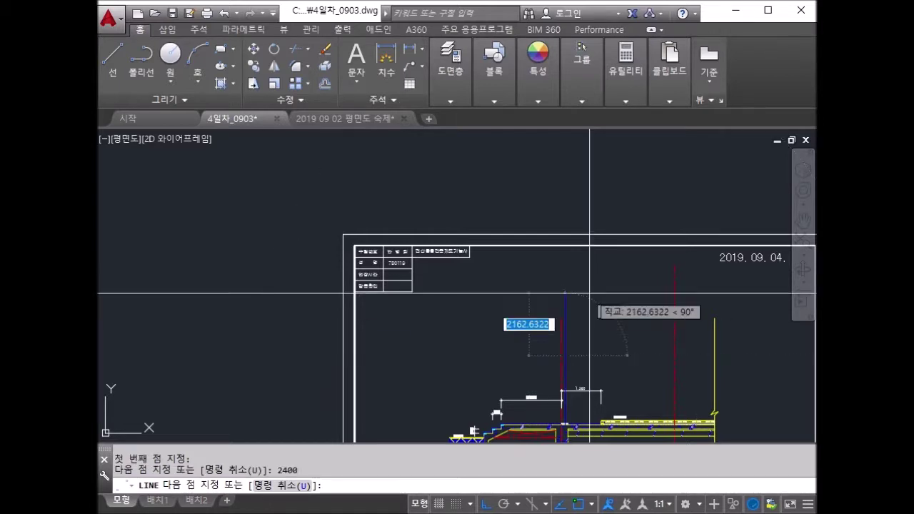
pyautogui.press('Escape')
pyautogui.scroll(3, 609, 374)
pyautogui.moveTo(639, 419); pyautogui.dragTo(633, 286, button='middle')
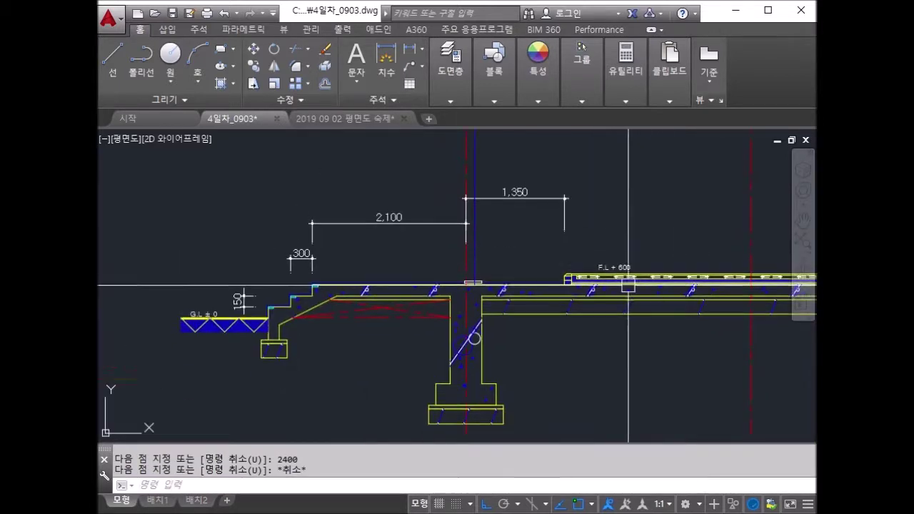
pyautogui.scroll(3, 550, 260)
# Draw a 2550-long vertical post line up from the rectangle corner.
pyautogui.write('l')
pyautogui.press('Return')
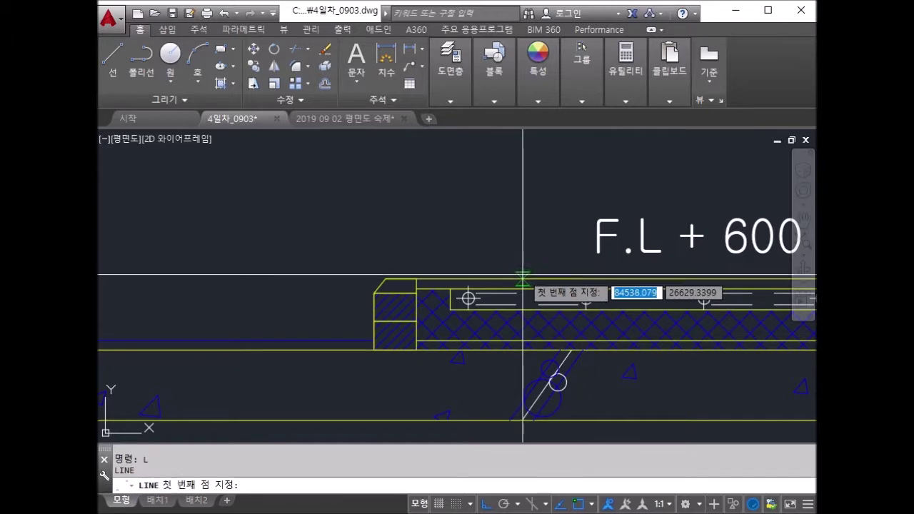
pyautogui.click(525, 279)
pyautogui.scroll(-6, 535, 198)
pyautogui.press('Escape')
pyautogui.scroll(2, 429, 357)
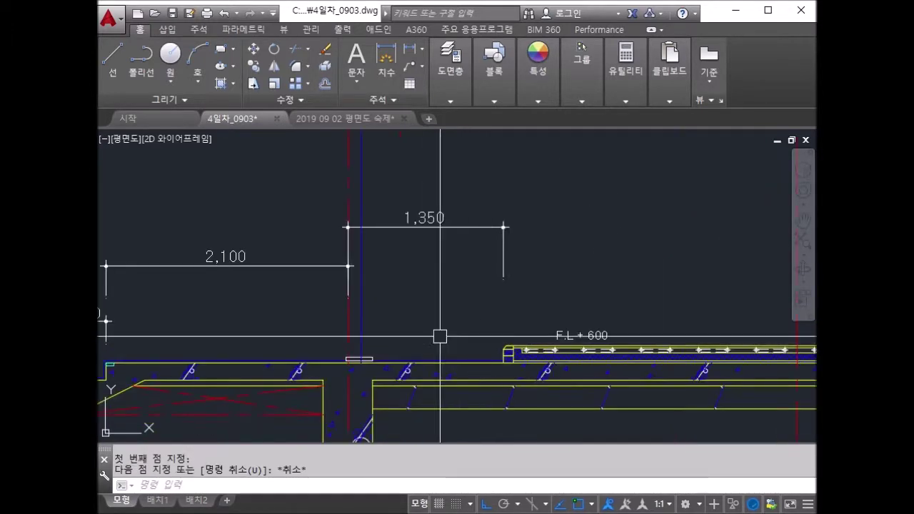
pyautogui.press('Escape')
pyautogui.press('Escape')
pyautogui.write('ㅌ')
pyautogui.press('Escape')
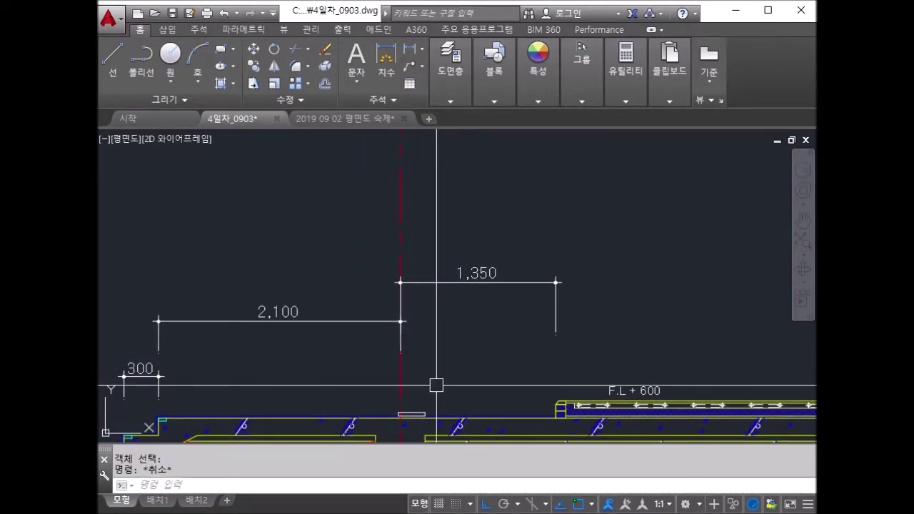
pyautogui.write('l')
pyautogui.press('Return')
pyautogui.scroll(2, 425, 400)
pyautogui.scroll(3, 422, 400)
pyautogui.scroll(3, 446, 379)
pyautogui.scroll(-2, 446, 379)
pyautogui.click(457, 385)
pyautogui.scroll(3, 464, 357)
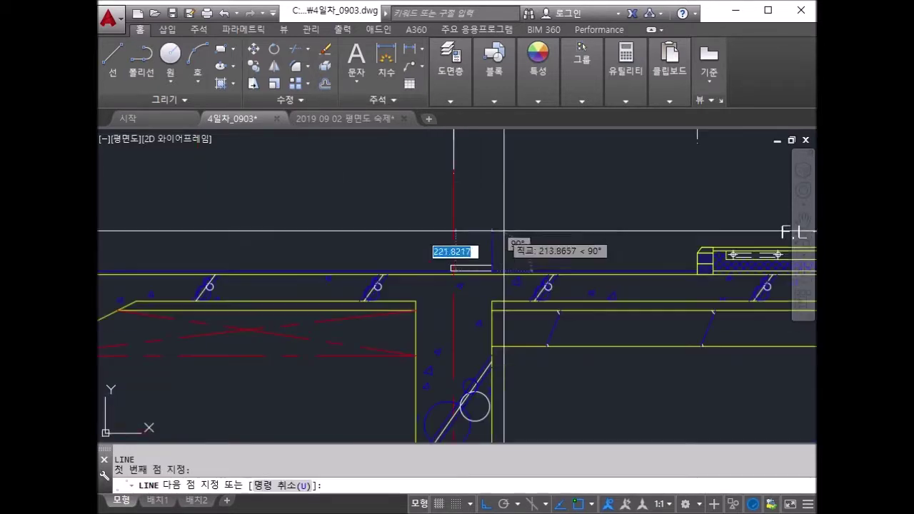
pyautogui.write('2550')
pyautogui.press('Return')
# Mirror the strip rectangle to the top of the 2550 post, keeping the original.
pyautogui.scroll(-3, 557, 228)
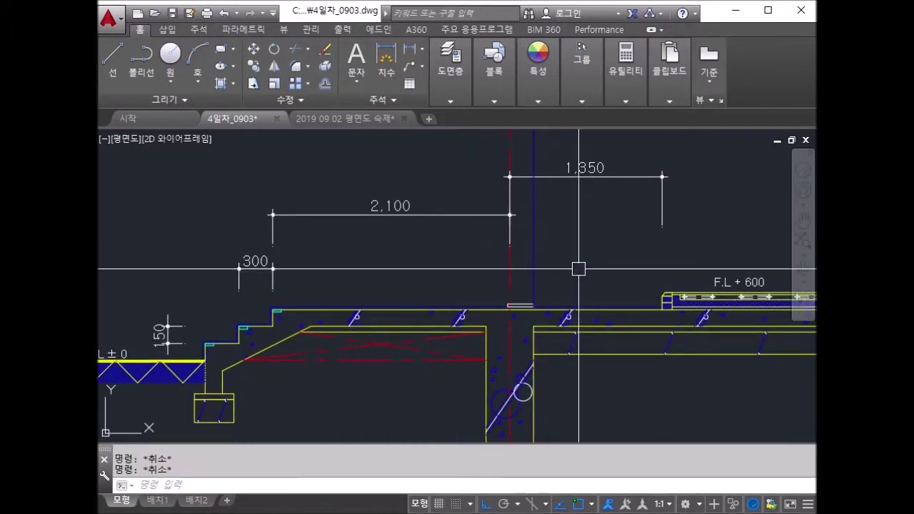
pyautogui.write('Mi')
pyautogui.press('Return')
pyautogui.scroll(2, 524, 290)
pyautogui.scroll(-2, 548, 223)
pyautogui.press('Return')
pyautogui.click(545, 275)
pyautogui.click(524, 272)
pyautogui.scroll(3, 538, 364)
pyautogui.press('Escape')
pyautogui.scroll(-1, 538, 315)
pyautogui.moveTo(538, 315); pyautogui.dragTo(538, 443, button='middle')
pyautogui.scroll(2, 504, 180)
pyautogui.scroll(3, 503, 157)
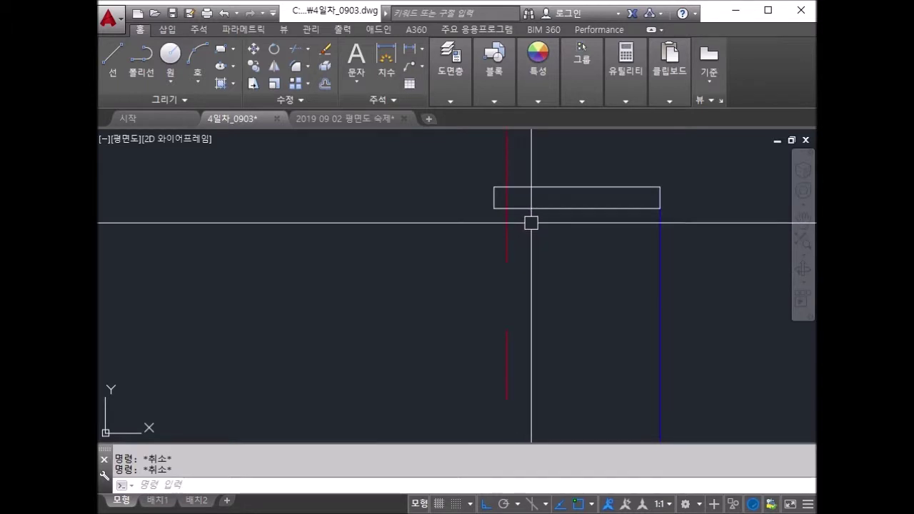
pyautogui.write('X')
# Draw a short vertical line down from the raised rectangle's left corner.
pyautogui.press('Return')
pyautogui.press('Escape')
pyautogui.write('l')
pyautogui.press('Return')
pyautogui.click(494, 208)
pyautogui.click(494, 292)
pyautogui.press('Escape')
pyautogui.press('Escape')
# Match the rectangle's properties onto the two blue post lines.
pyautogui.write('ma')
pyautogui.press('Return')
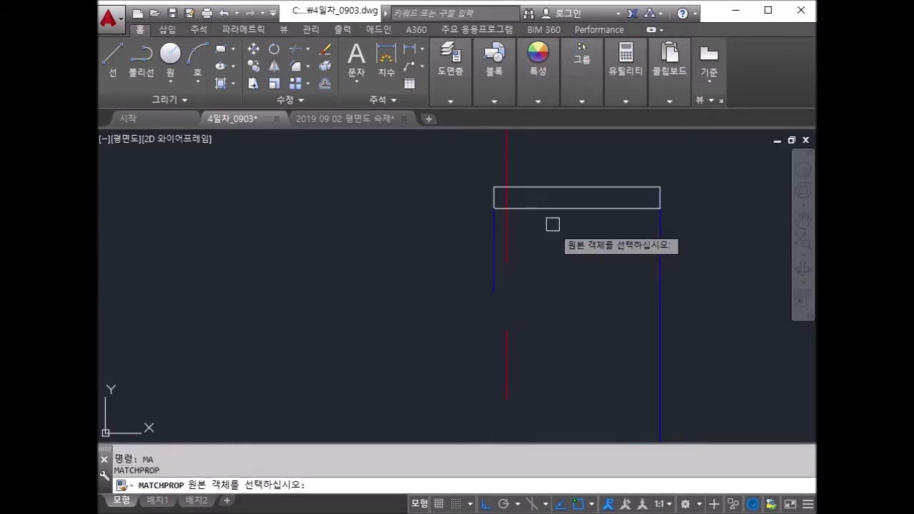
pyautogui.click(529, 208)
pyautogui.click(500, 278)
pyautogui.click(490, 279)
pyautogui.press('Escape')
pyautogui.press('Escape')
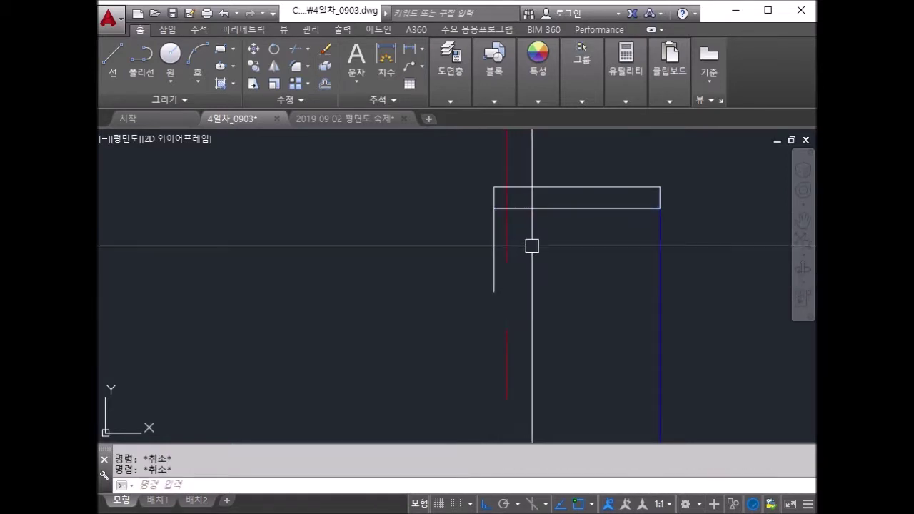
# Offset the post line 30 to the right.
pyautogui.write('o')
pyautogui.press('Return')
pyautogui.write('30')
pyautogui.press('Return')
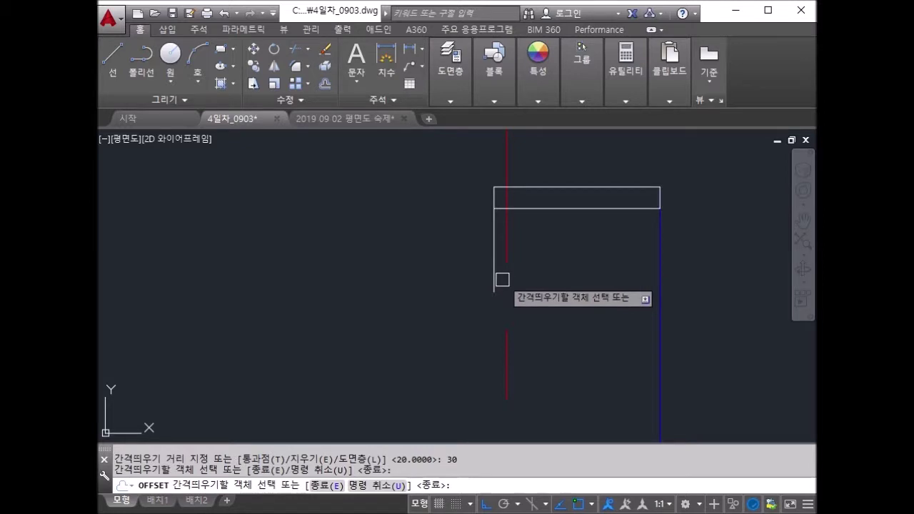
pyautogui.click(501, 280)
pyautogui.click(520, 282)
pyautogui.press('Escape')
# Offset a line at the post's top by 20.
pyautogui.scroll(4, 524, 253)
pyautogui.press('Return')
pyautogui.press('Escape')
pyautogui.press('Return')
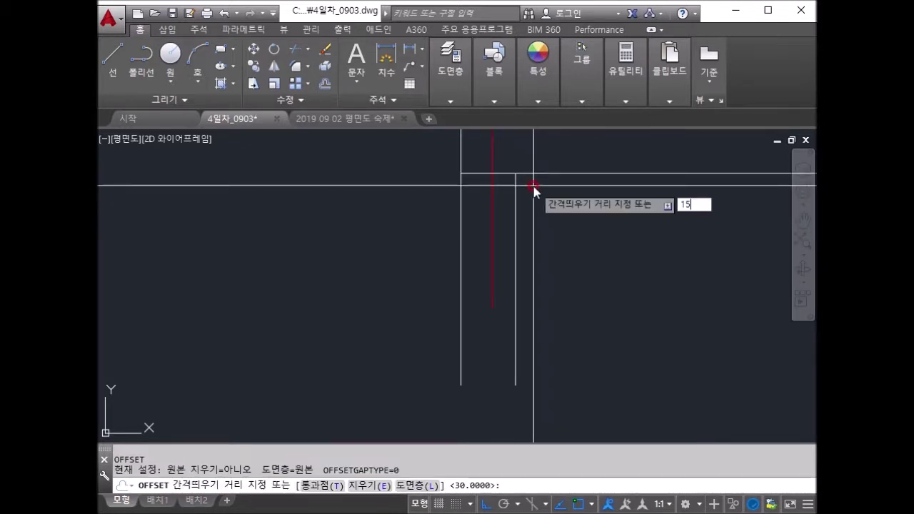
pyautogui.press('Escape')
pyautogui.press('Return')
pyautogui.write('20')
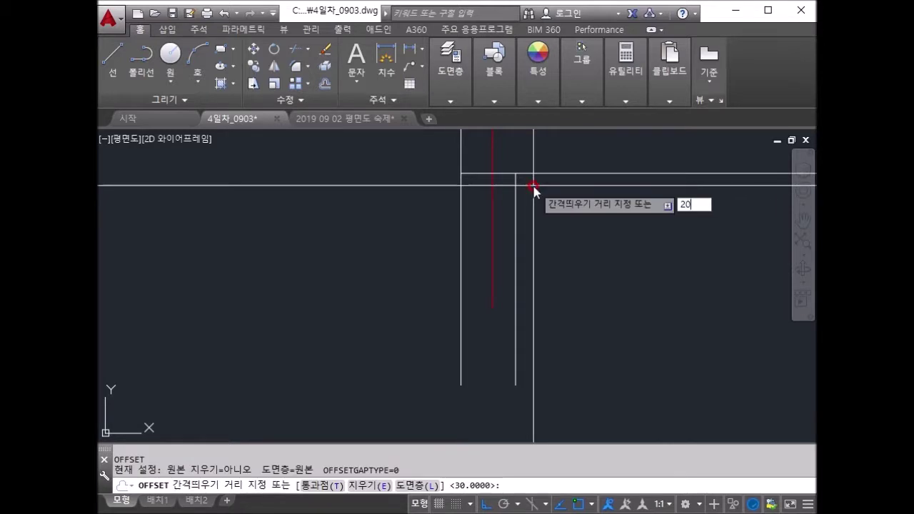
pyautogui.press('Return')
pyautogui.moveTo(533, 184); pyautogui.dragTo(532, 276, button='middle')
pyautogui.click(539, 265)
pyautogui.press('Escape')
pyautogui.press('Escape')
# Offset the horizontal line 15 upward.
pyautogui.press('Return')
pyautogui.write('15')
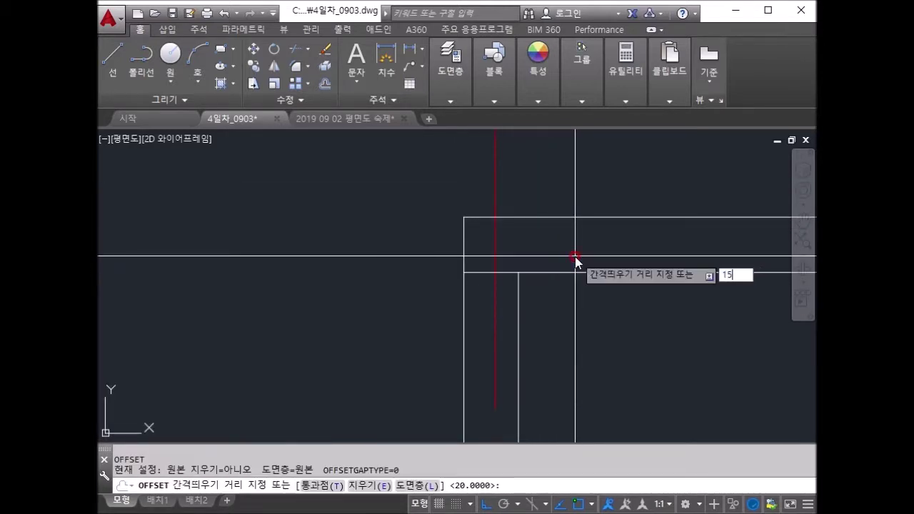
pyautogui.press('Return')
pyautogui.click(547, 272)
pyautogui.click(544, 262)
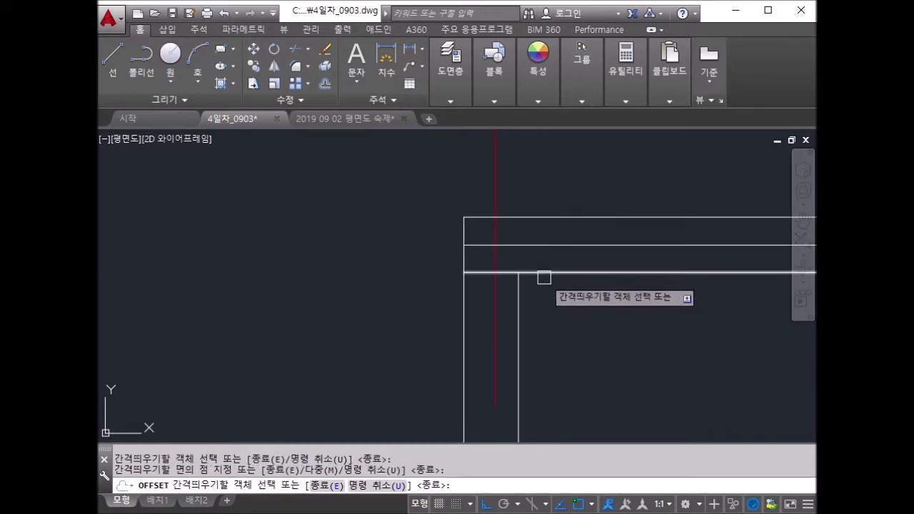
pyautogui.press('Escape')
# Fillet the upper horizontal and vertical lines into a clean corner.
pyautogui.write('f')
pyautogui.press('Return')
pyautogui.click(504, 246)
pyautogui.click(519, 300)
pyautogui.press('Escape')
pyautogui.press('Return')
pyautogui.press('Return')
pyautogui.scroll(-3, 516, 279)
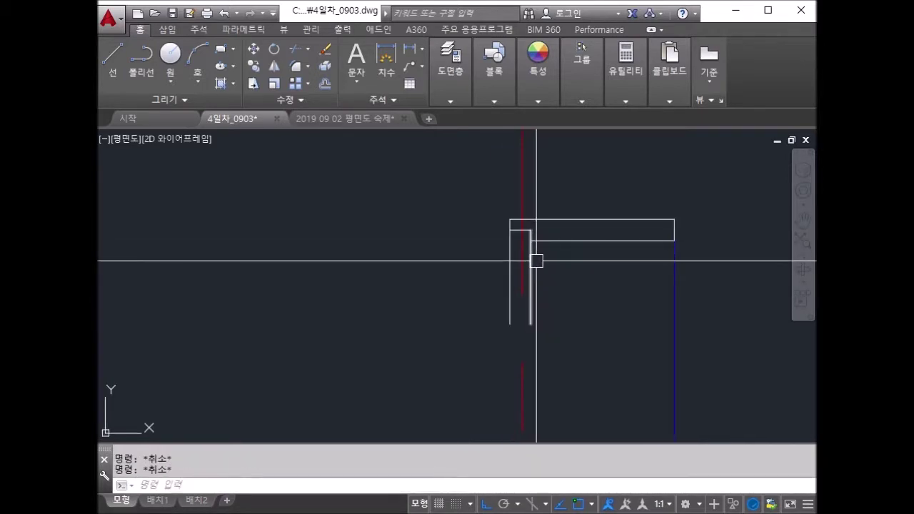
pyautogui.write('E')
# Start EXTEND and try picking a boundary edge near the slab, restarting once.
pyautogui.press('Return')
pyautogui.scroll(-5, 558, 306)
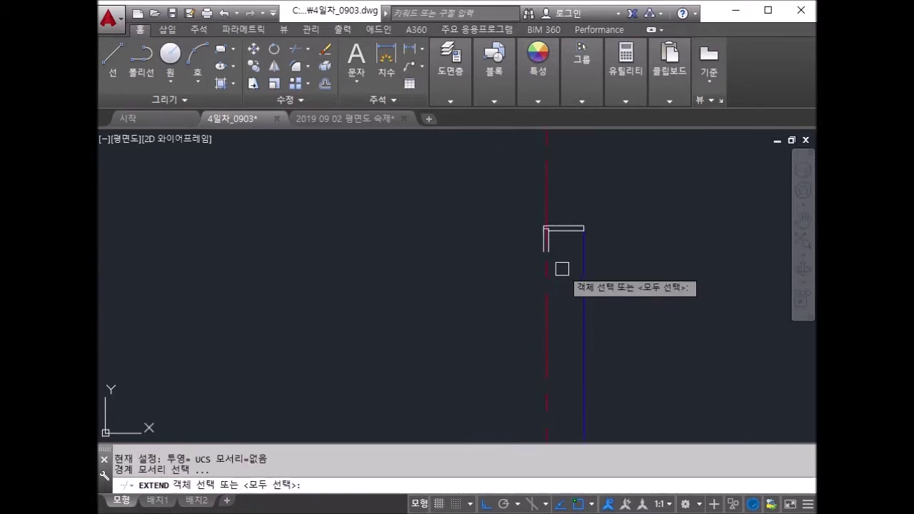
pyautogui.press('Return')
pyautogui.scroll(-2, 554, 250)
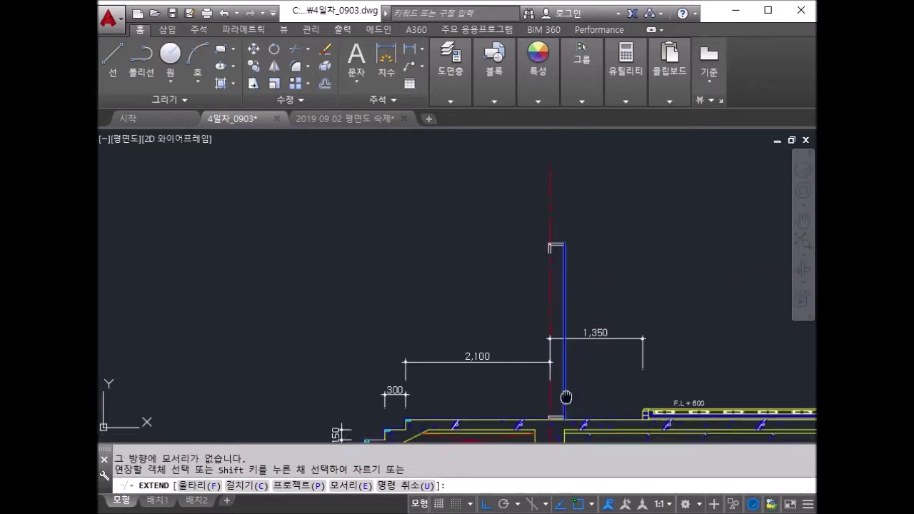
pyautogui.scroll(4, 547, 337)
pyautogui.press('Escape')
pyautogui.press('Return')
pyautogui.scroll(4, 511, 355)
pyautogui.click(532, 334)
pyautogui.scroll(-8, 541, 436)
pyautogui.scroll(3, 543, 408)
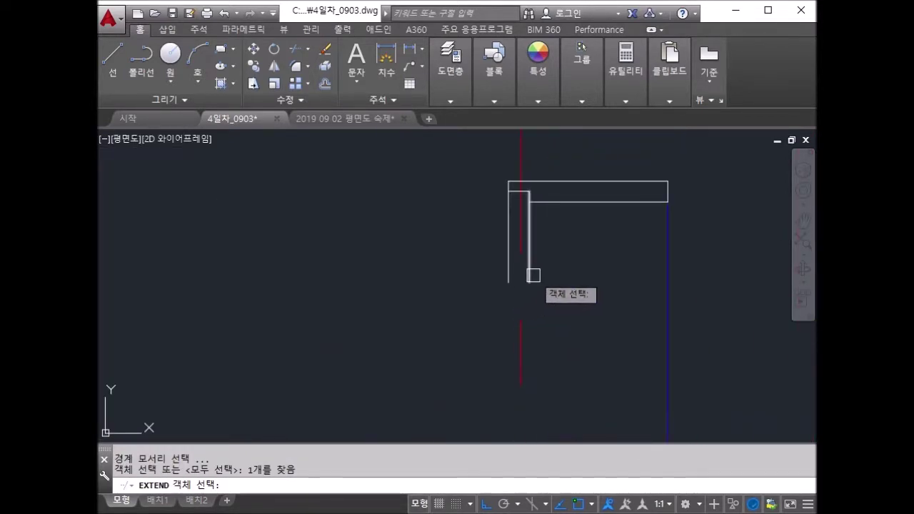
pyautogui.scroll(-5, 549, 348)
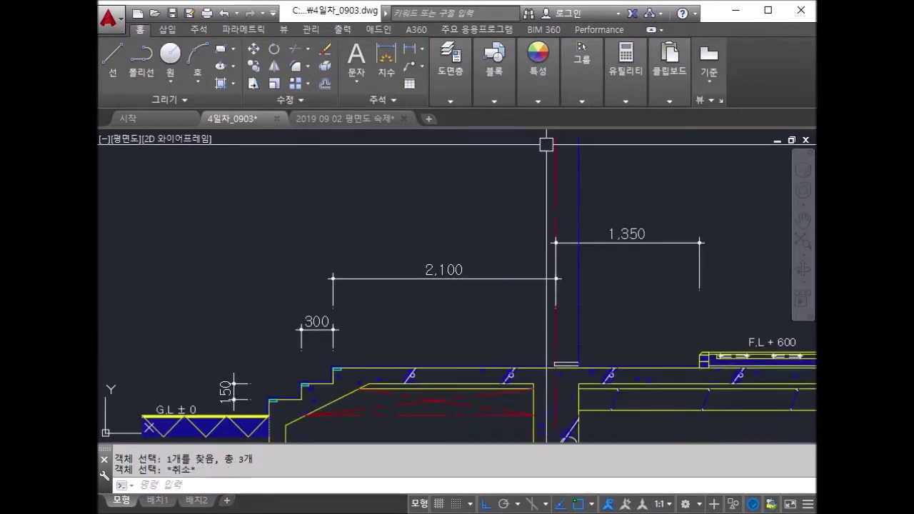
# Use the long floor line as the boundary and extend the post's vertical line to it.
pyautogui.press('Return')
pyautogui.scroll(2, 540, 363)
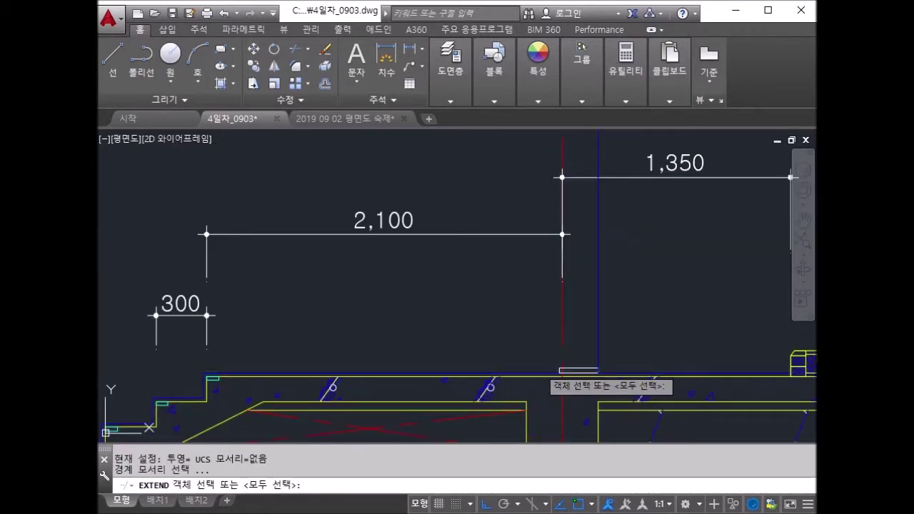
pyautogui.click(537, 371)
pyautogui.press('Return')
pyautogui.moveTo(567, 255); pyautogui.dragTo(569, 265, button='middle')
pyautogui.scroll(4, 570, 214)
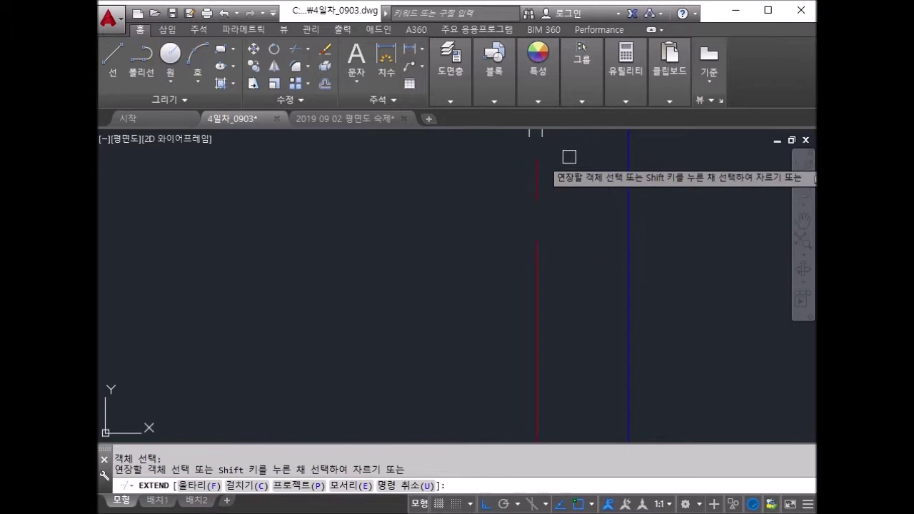
pyautogui.click(541, 214)
pyautogui.scroll(-3, 601, 245)
pyautogui.press('Return')
pyautogui.scroll(3, 567, 333)
pyautogui.scroll(2, 552, 333)
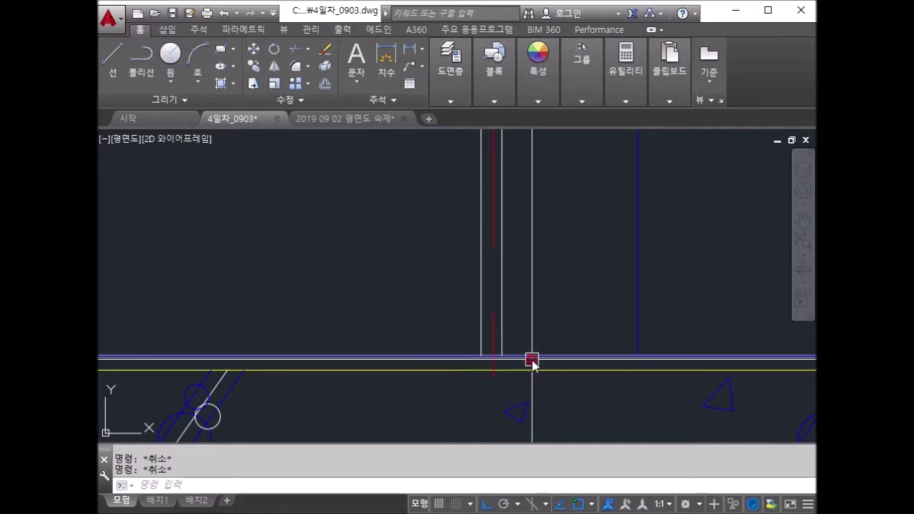
# Abandon brief LINE and Match Properties attempts, then start ERASE.
pyautogui.write('l')
pyautogui.press('Return')
pyautogui.press('Escape')
pyautogui.scroll(-2, 565, 274)
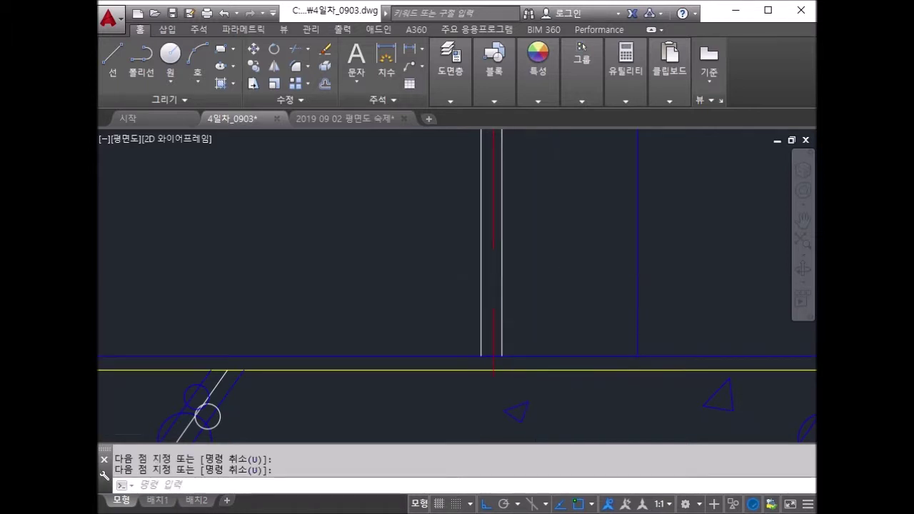
pyautogui.scroll(-2, 543, 310)
pyautogui.press('Escape')
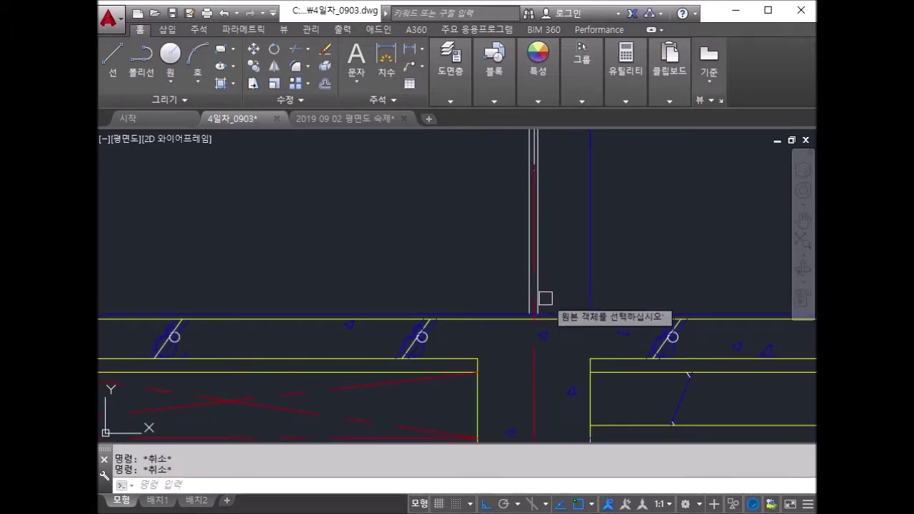
pyautogui.click(540, 286)
pyautogui.scroll(-2, 557, 331)
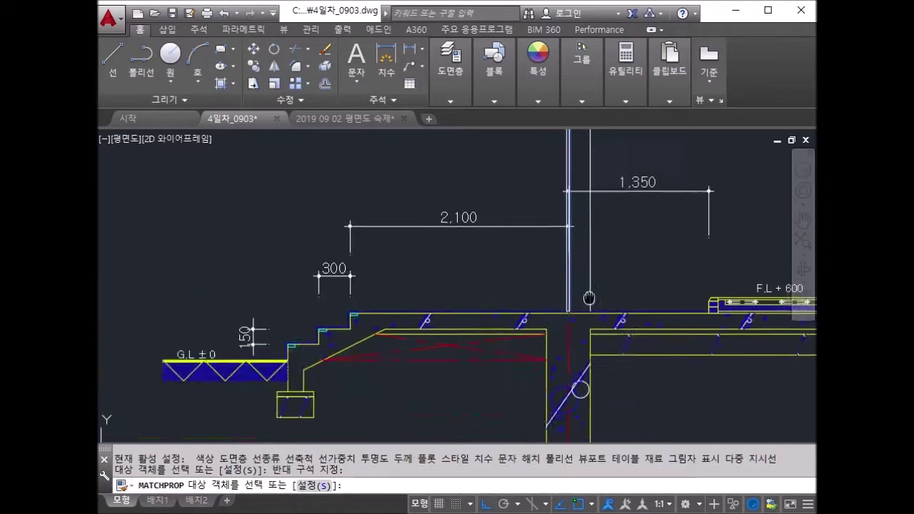
pyautogui.press('Escape')
pyautogui.moveTo(588, 285); pyautogui.dragTo(577, 380, button='middle')
pyautogui.press('Escape')
pyautogui.press('Escape')
pyautogui.write('e')
pyautogui.press('Return')
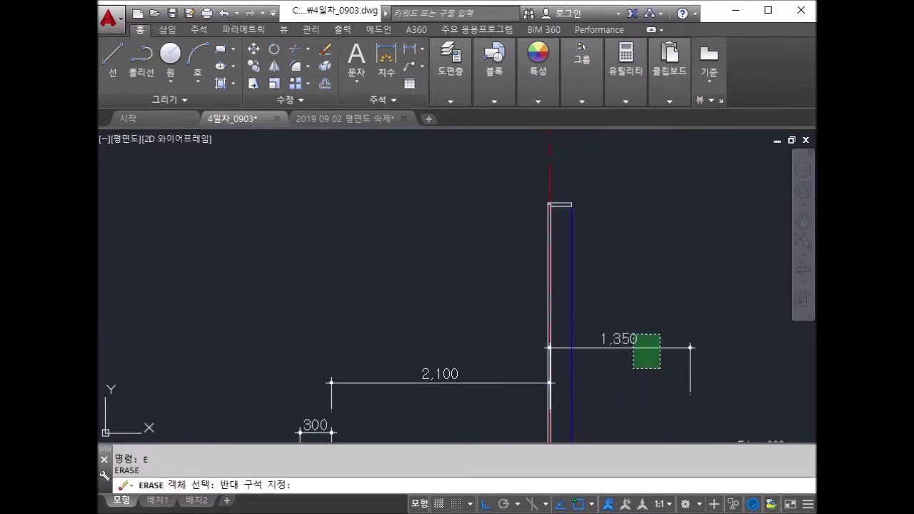
# Erase the 2,100 and 1,350 dimensions and move the post's blue edge to layer 입면선.
pyautogui.press('Return')
pyautogui.press('Escape')
pyautogui.click(572, 274)
pyautogui.click(453, 97)
pyautogui.click(522, 120)
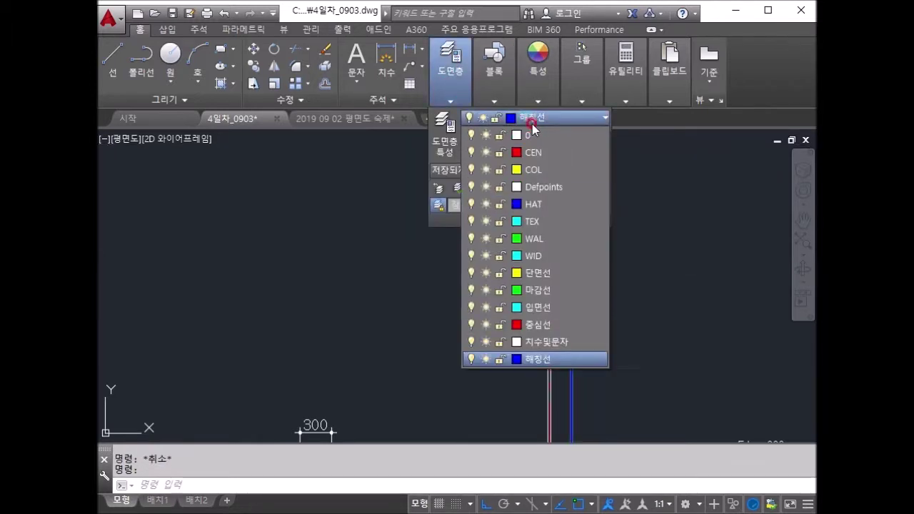
pyautogui.click(552, 308)
pyautogui.press('Escape')
pyautogui.scroll(-3, 577, 310)
pyautogui.scroll(3, 616, 272)
pyautogui.press('Escape')
pyautogui.scroll(-3, 592, 210)
pyautogui.scroll(2, 303, 327)
pyautogui.scroll(2, 602, 200)
pyautogui.moveTo(602, 199); pyautogui.dragTo(609, 308, button='middle')
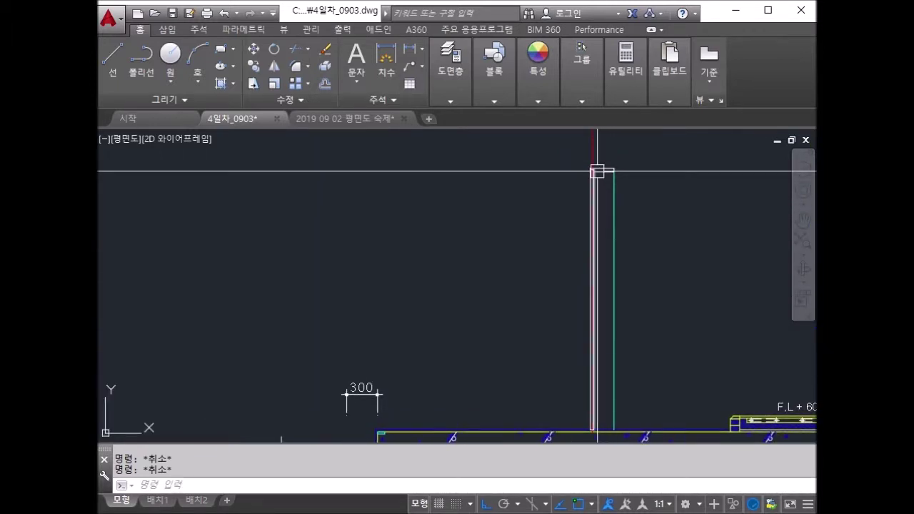
# Offset the bottom floor line 900 upward across the railing post.
pyautogui.press('Return')
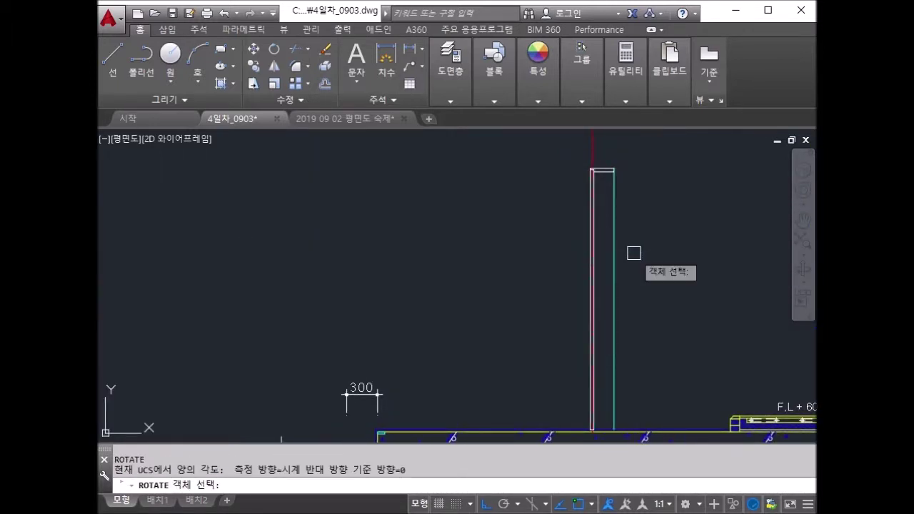
pyautogui.click(593, 432)
pyautogui.press('Escape')
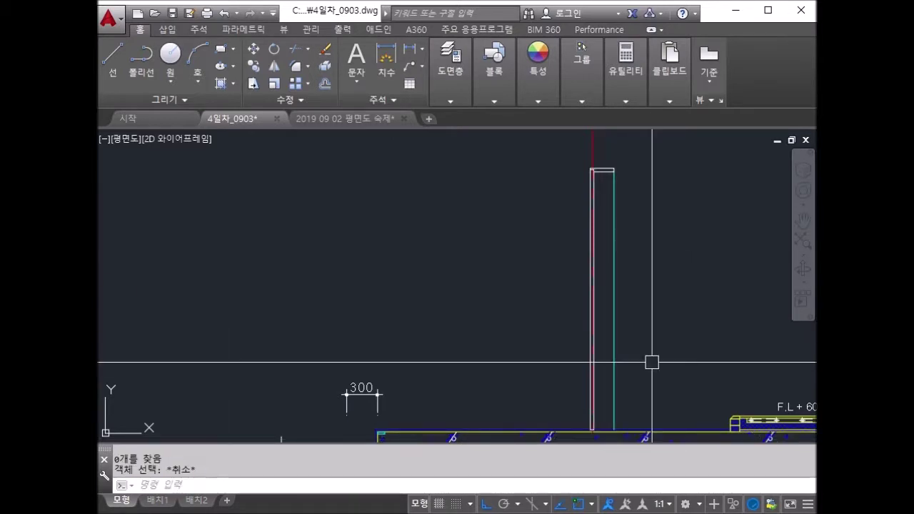
pyautogui.write('O')
pyautogui.press('Return')
pyautogui.write('900')
pyautogui.press('Return')
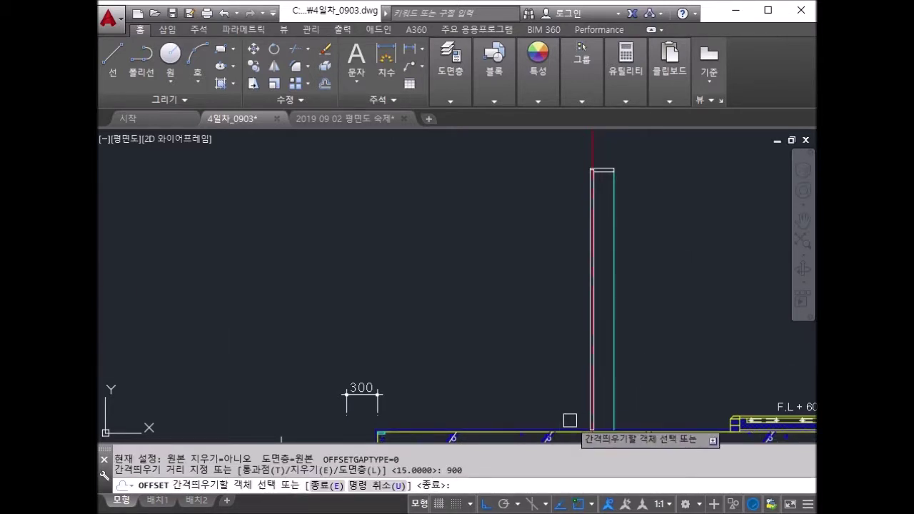
pyautogui.click(566, 427)
pyautogui.click(575, 319)
pyautogui.press('Escape')
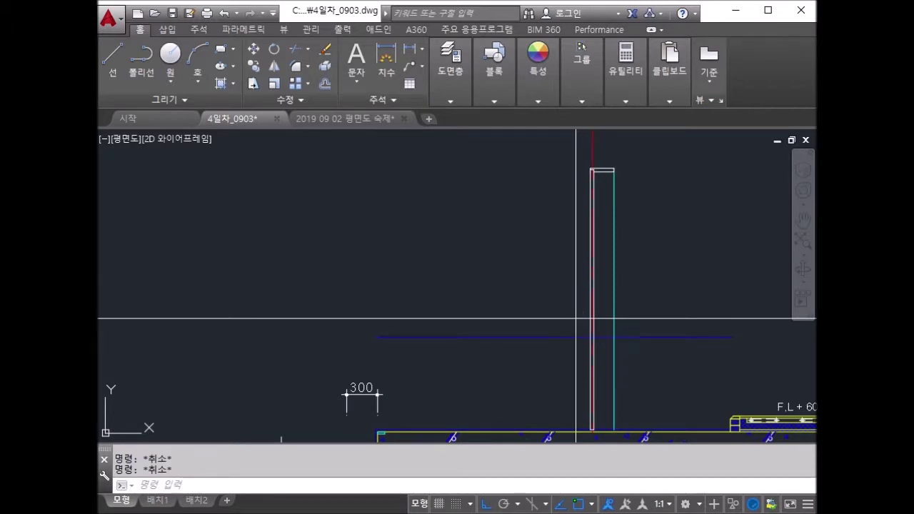
pyautogui.write('rec')
pyautogui.press('Return')
pyautogui.scroll(2, 576, 318)
pyautogui.scroll(1, 575, 320)
pyautogui.scroll(1, 573, 322)
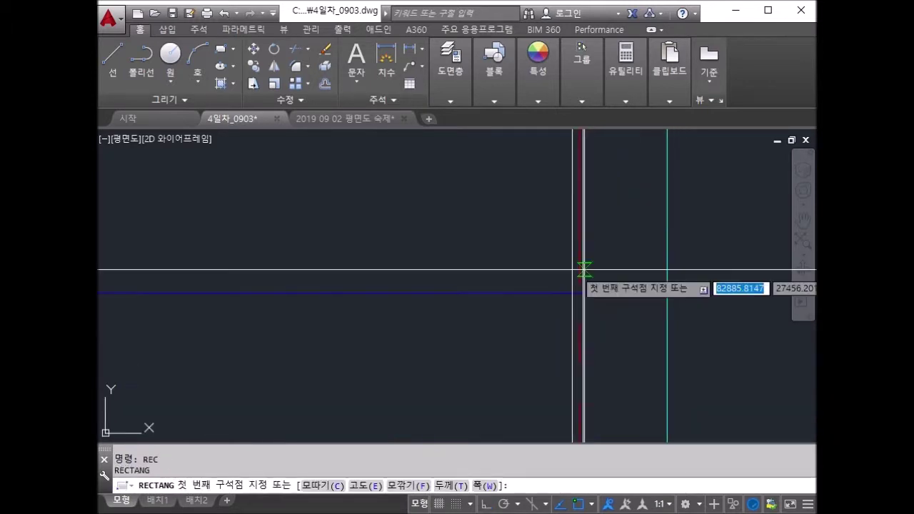
# Draw a small rectangle beside the post at the 900 line and match it to the white line.
pyautogui.click(571, 328)
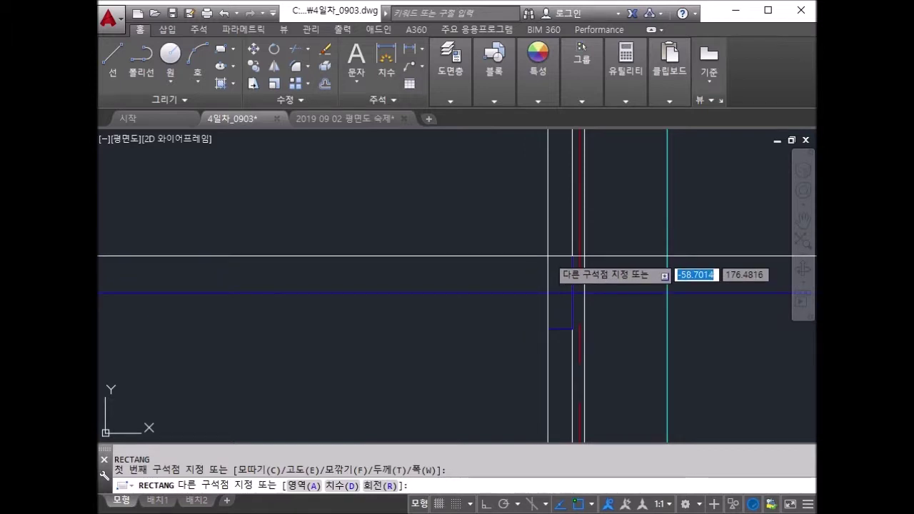
pyautogui.click(548, 255)
pyautogui.press('Escape')
pyautogui.press('Escape')
pyautogui.write('MA')
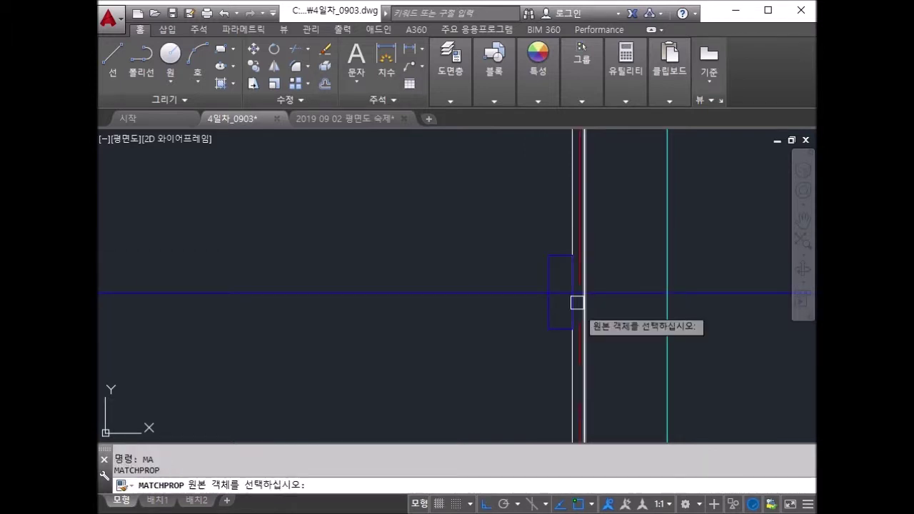
pyautogui.click(573, 236)
pyautogui.click(555, 255)
pyautogui.press('Escape')
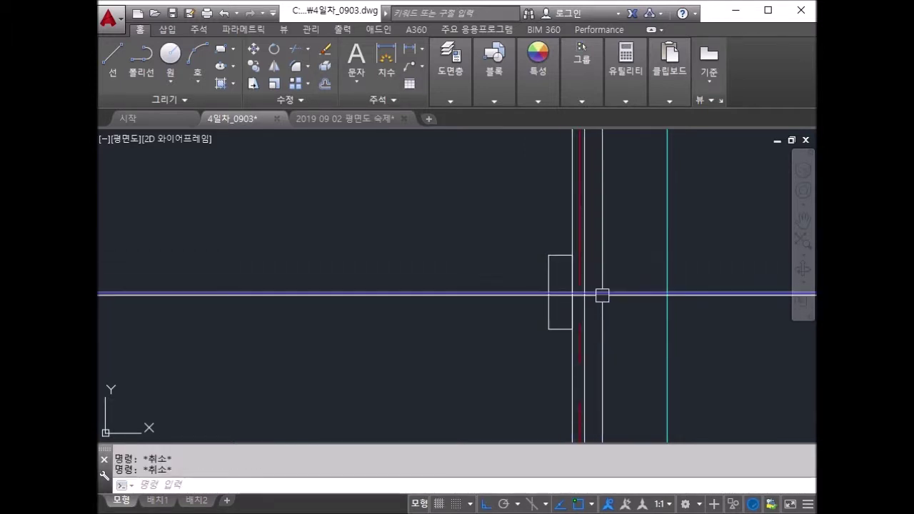
# Mirror the rectangle across the post, keeping the original, then select the guide for erasing.
pyautogui.click(549, 300)
pyautogui.press('Return')
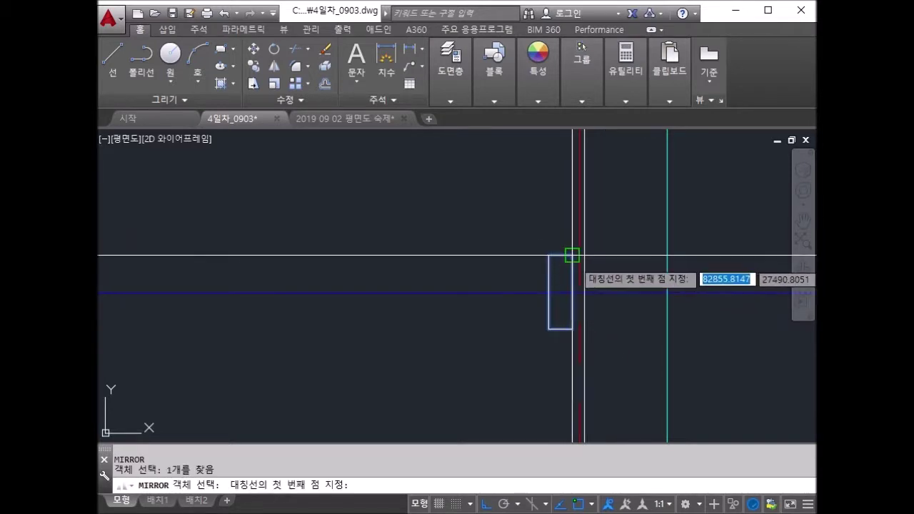
pyautogui.scroll(4, 575, 257)
pyautogui.click(583, 257)
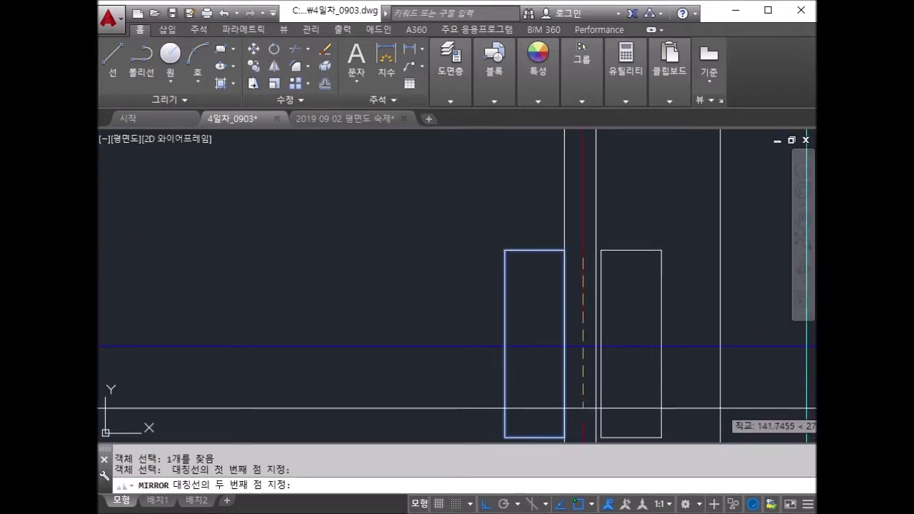
pyautogui.click(664, 384)
pyautogui.press('Escape')
pyautogui.scroll(-4, 682, 372)
pyautogui.press('Escape')
pyautogui.scroll(2, 653, 310)
pyautogui.scroll(-2, 658, 308)
pyautogui.scroll(-2, 665, 308)
pyautogui.click(703, 268)
pyautogui.scroll(-3, 735, 307)
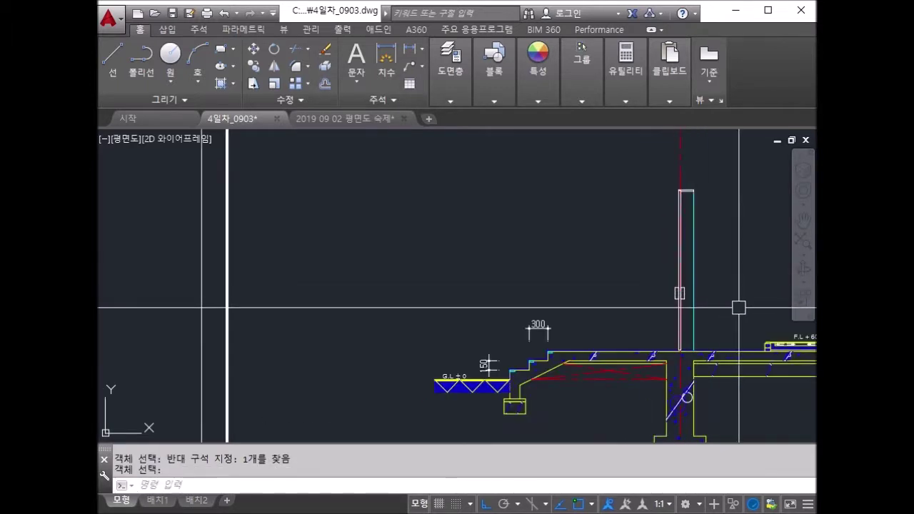
pyautogui.moveTo(673, 193); pyautogui.dragTo(502, 230, button='middle')
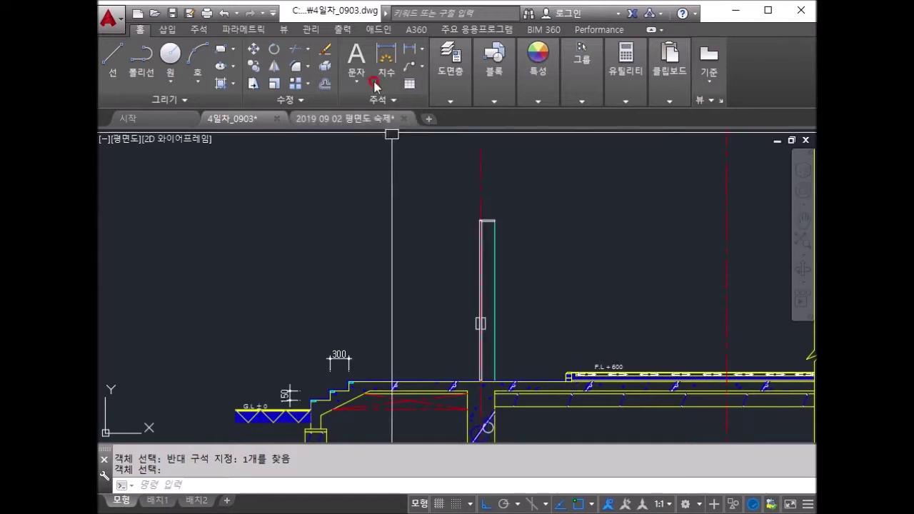
pyautogui.scroll(5, 471, 232)
pyautogui.scroll(-3, 529, 146)
pyautogui.scroll(-2, 527, 156)
pyautogui.scroll(-1, 527, 179)
pyautogui.scroll(-2, 527, 214)
pyautogui.scroll(-5, 500, 255)
pyautogui.moveTo(500, 255); pyautogui.dragTo(478, 350, button='middle')
pyautogui.scroll(3, 437, 252)
pyautogui.scroll(3, 415, 249)
pyautogui.scroll(2, 394, 245)
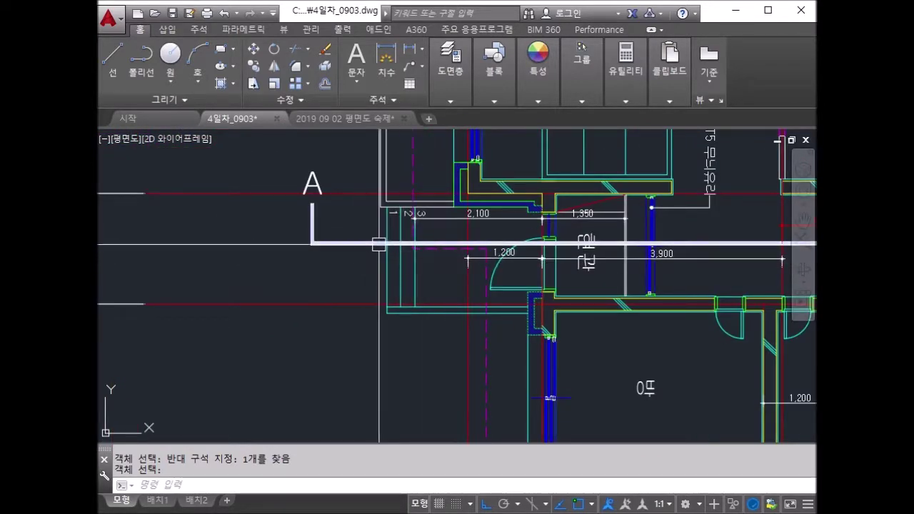
pyautogui.moveTo(378, 245); pyautogui.dragTo(382, 367, button='middle')
pyautogui.moveTo(457, 393); pyautogui.dragTo(459, 303, button='middle')
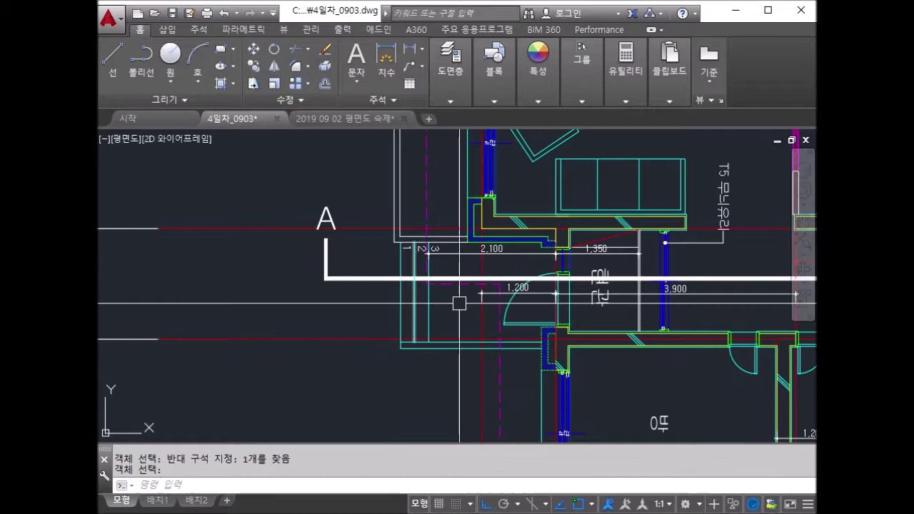
pyautogui.scroll(3, 576, 295)
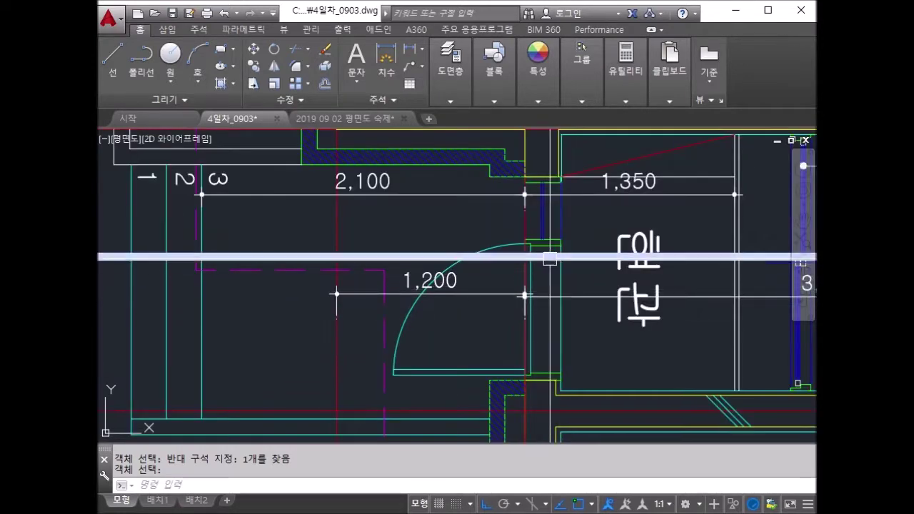
pyautogui.scroll(-3, 577, 273)
pyautogui.scroll(-2, 622, 293)
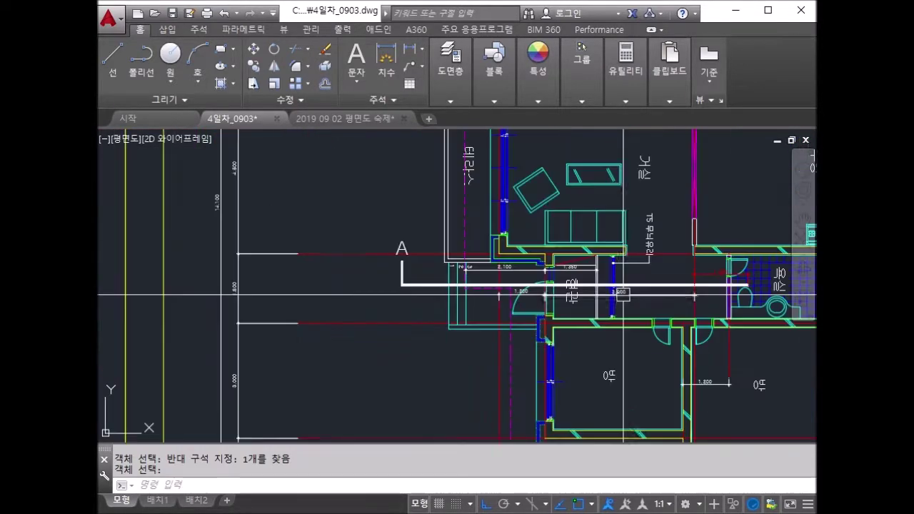
pyautogui.scroll(5, 616, 293)
pyautogui.scroll(-2, 572, 295)
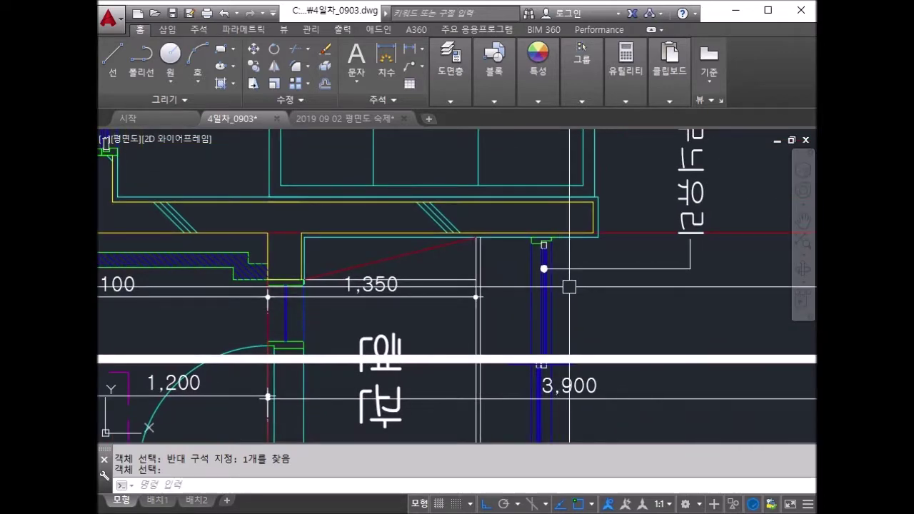
pyautogui.scroll(4, 571, 329)
pyautogui.scroll(-2, 570, 295)
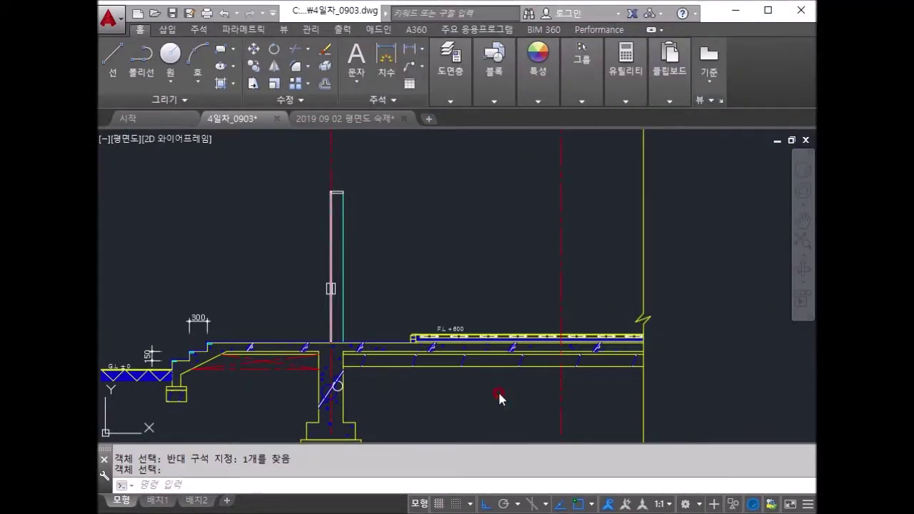
pyautogui.scroll(-2, 443, 290)
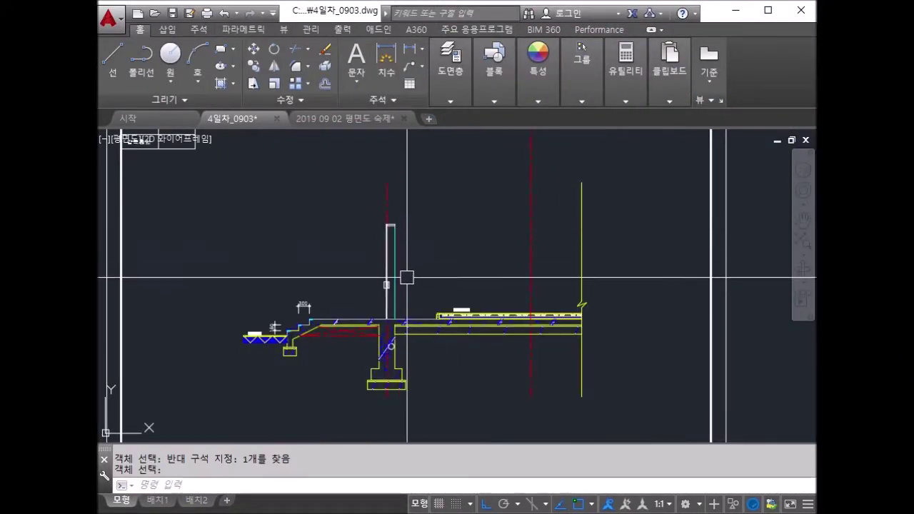
pyautogui.scroll(-5, 407, 277)
pyautogui.scroll(5, 465, 211)
pyautogui.scroll(3, 465, 212)
pyautogui.scroll(3, 465, 211)
pyautogui.scroll(3, 465, 211)
pyautogui.scroll(2, 530, 281)
pyautogui.scroll(-1, 514, 251)
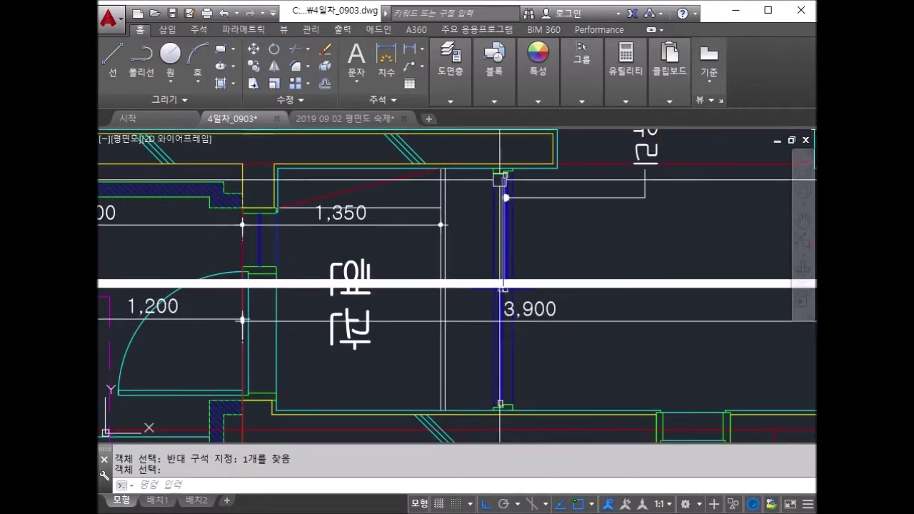
pyautogui.scroll(-4, 457, 200)
pyautogui.scroll(1, 400, 215)
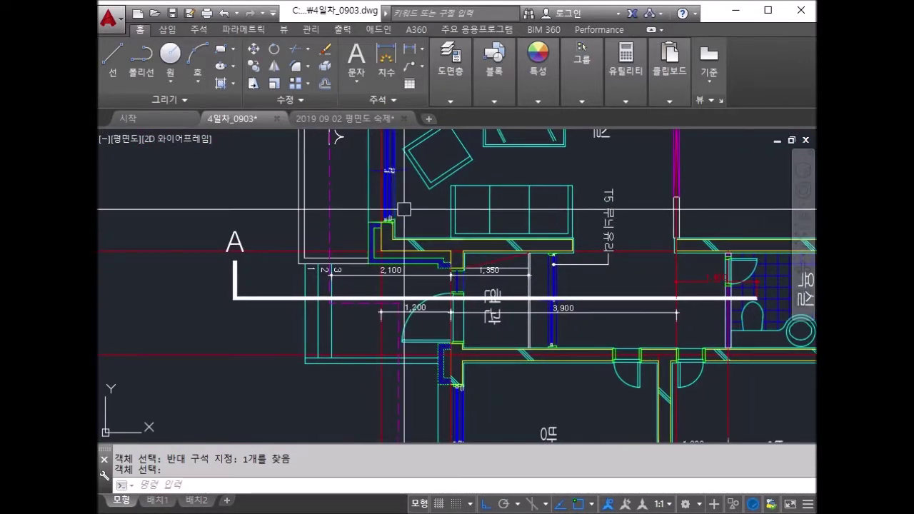
pyautogui.scroll(2, 630, 328)
pyautogui.scroll(-5, 581, 205)
pyautogui.scroll(-2, 594, 265)
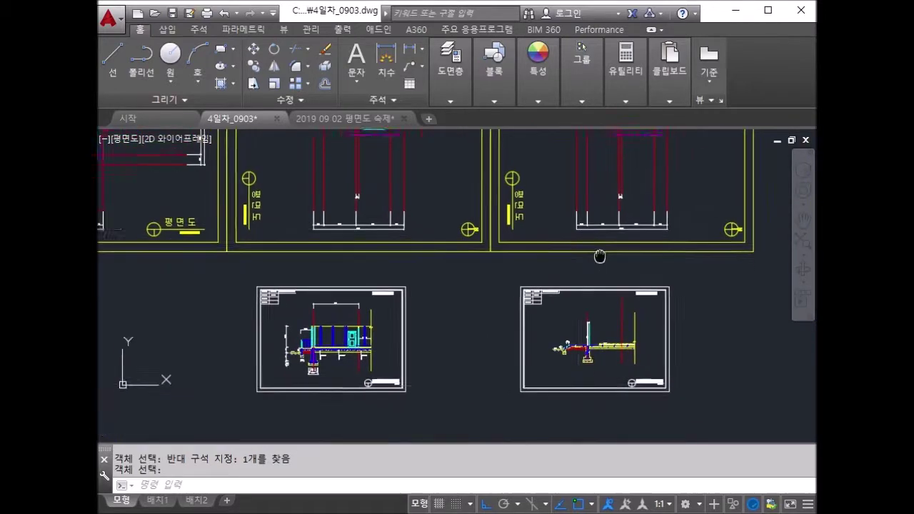
pyautogui.moveTo(595, 343); pyautogui.dragTo(643, 351, button='middle')
pyautogui.scroll(-3, 643, 321)
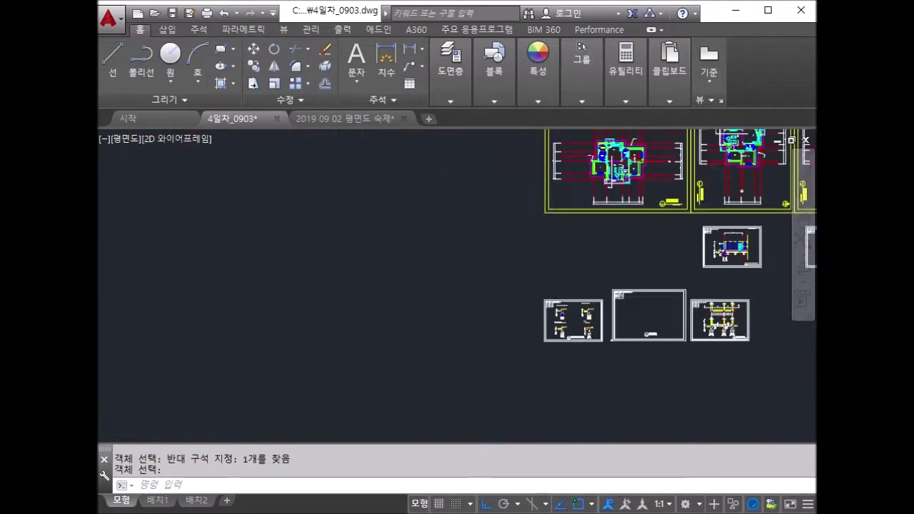
pyautogui.scroll(-2, 627, 280)
pyautogui.scroll(4, 643, 247)
pyautogui.scroll(4, 556, 303)
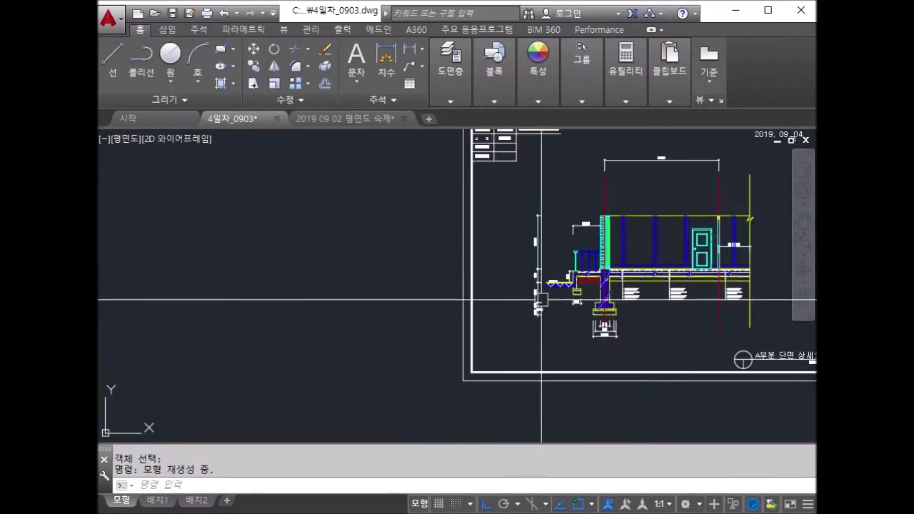
pyautogui.scroll(3, 596, 272)
pyautogui.scroll(3, 619, 265)
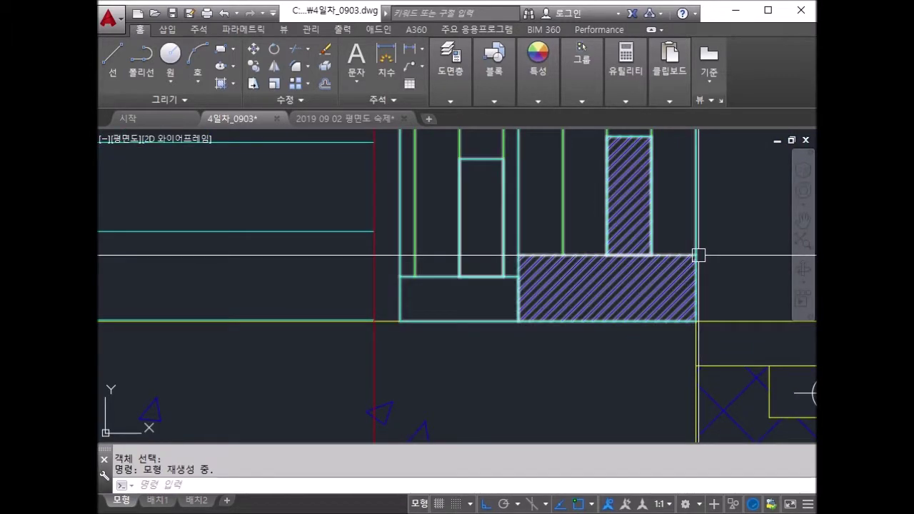
pyautogui.scroll(-5, 638, 242)
pyautogui.scroll(-3, 669, 255)
pyautogui.moveTo(669, 255); pyautogui.dragTo(219, 309, button='middle')
pyautogui.scroll(-5, 218, 309)
pyautogui.scroll(5, 674, 258)
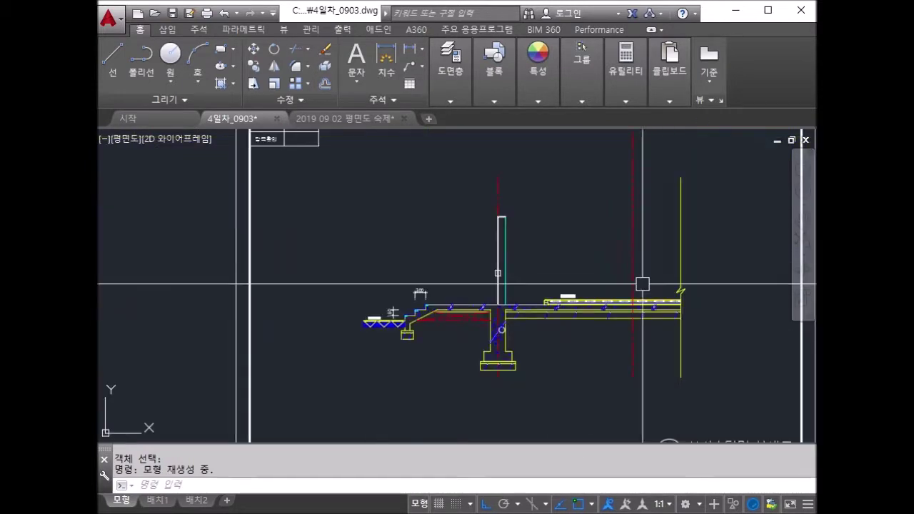
# On layer 단면선, draw the 120×45 base rectangle above the platform.
pyautogui.press('Escape')
pyautogui.click(450, 100)
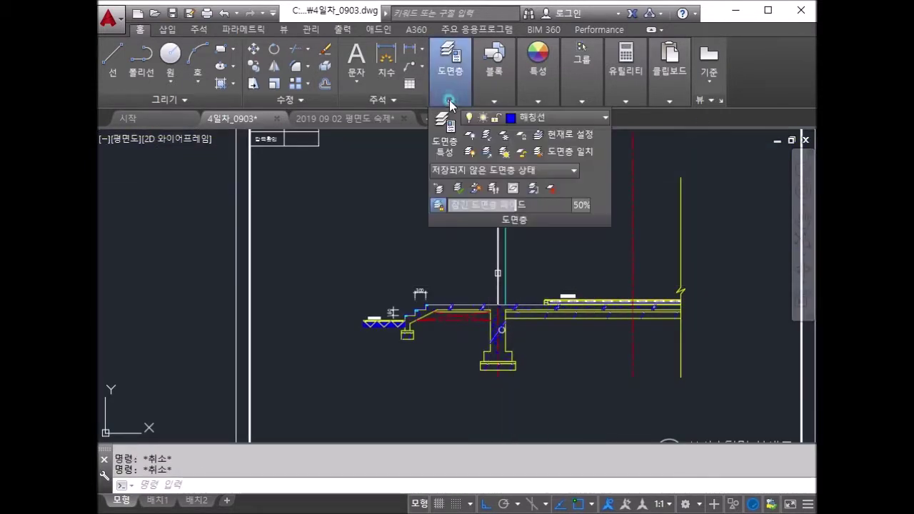
pyautogui.click(544, 120)
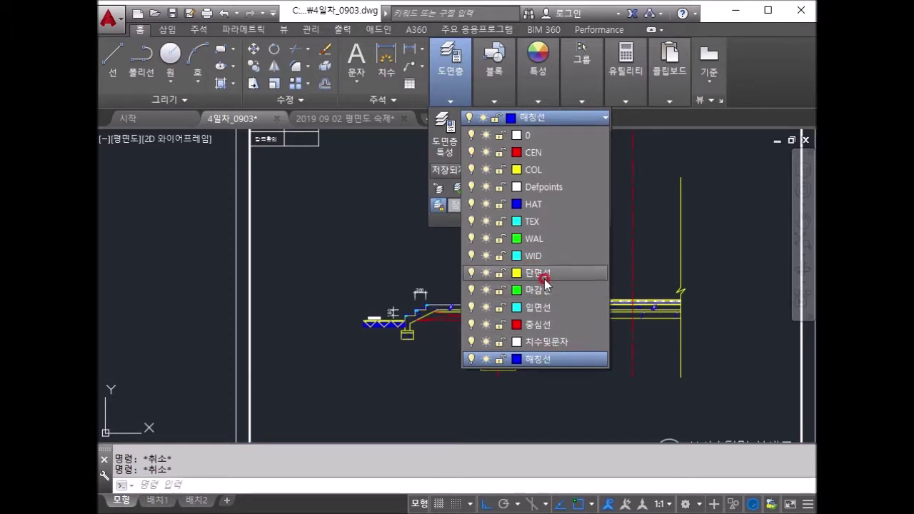
pyautogui.click(543, 277)
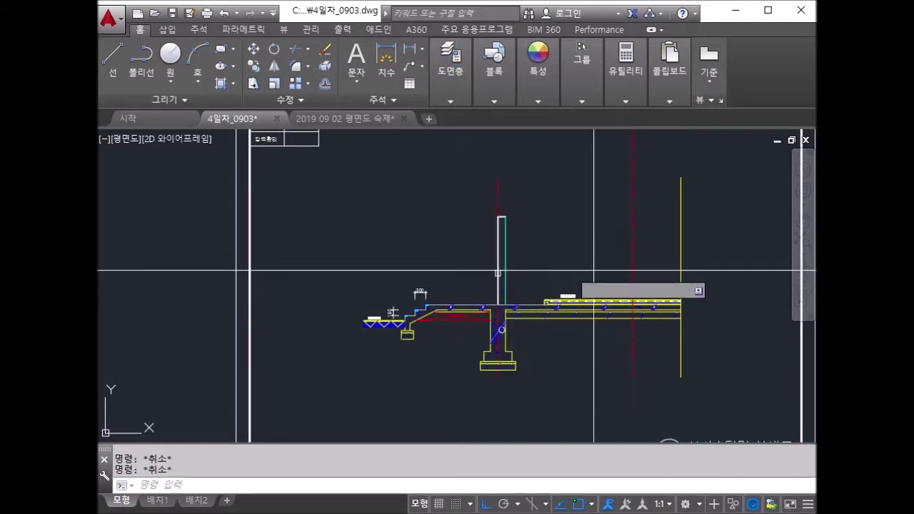
pyautogui.scroll(4, 539, 277)
pyautogui.write('rec')
pyautogui.press('Return')
pyautogui.click(532, 290)
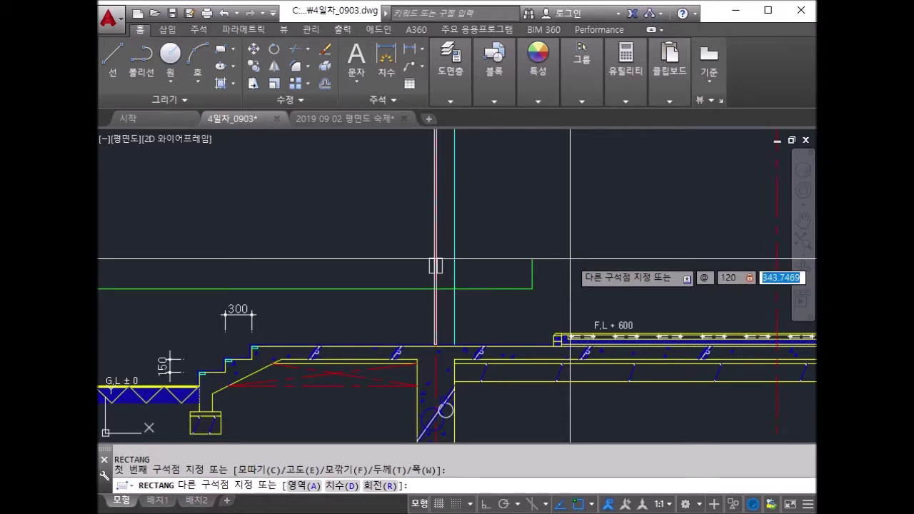
pyautogui.press('Return')
# Switch to layer 중심선 and draw the red centre line from the base.
pyautogui.scroll(4, 593, 272)
pyautogui.press('Escape')
pyautogui.press('Escape')
pyautogui.click(450, 101)
pyautogui.click(532, 118)
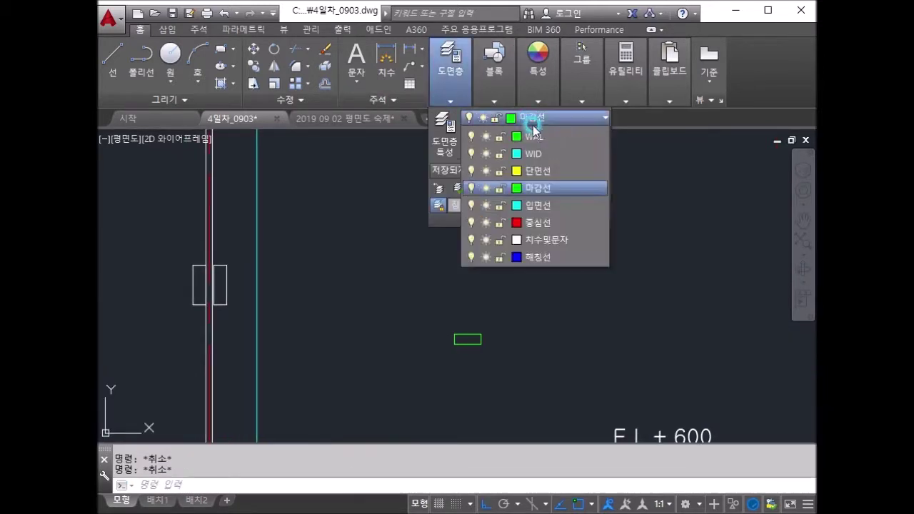
pyautogui.click(545, 325)
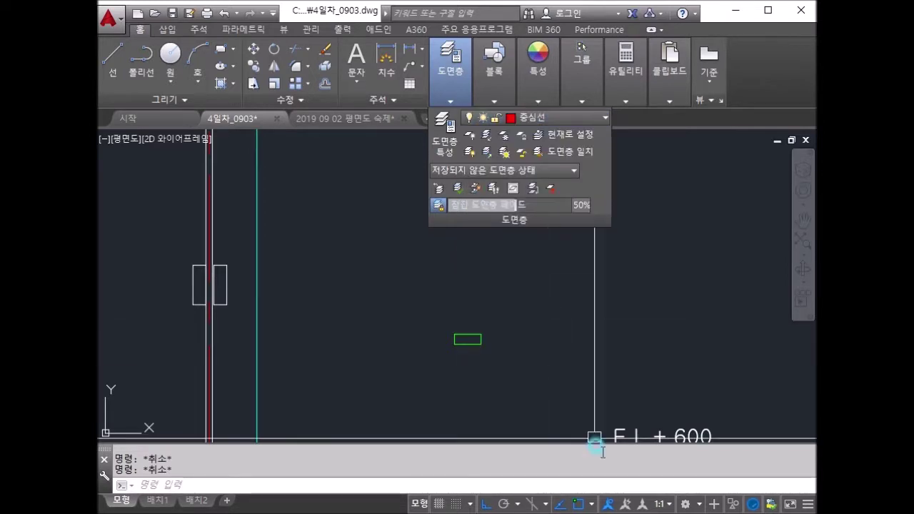
pyautogui.write('l')
pyautogui.press('Return')
pyautogui.click(468, 333)
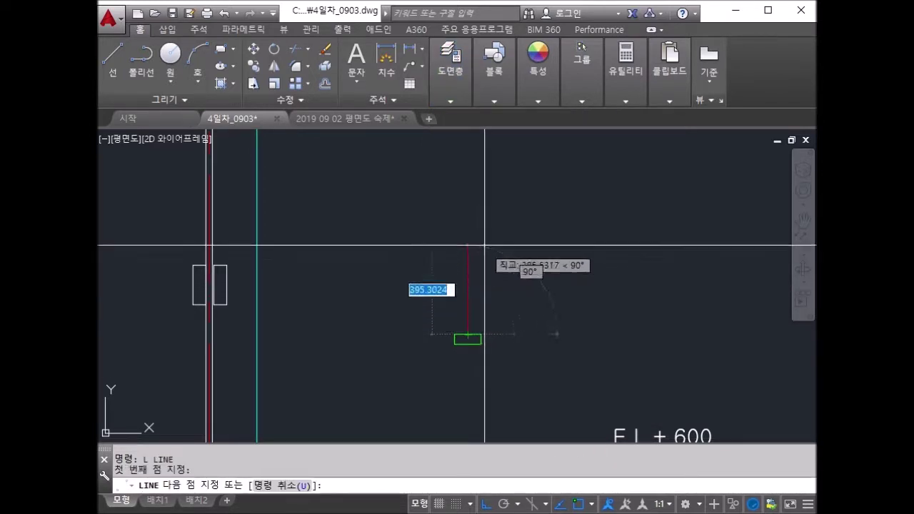
pyautogui.scroll(2, 469, 336)
pyautogui.press('Escape')
# Draw the 30×80 post rectangle on top of the base.
pyautogui.write('ec')
pyautogui.press('Return')
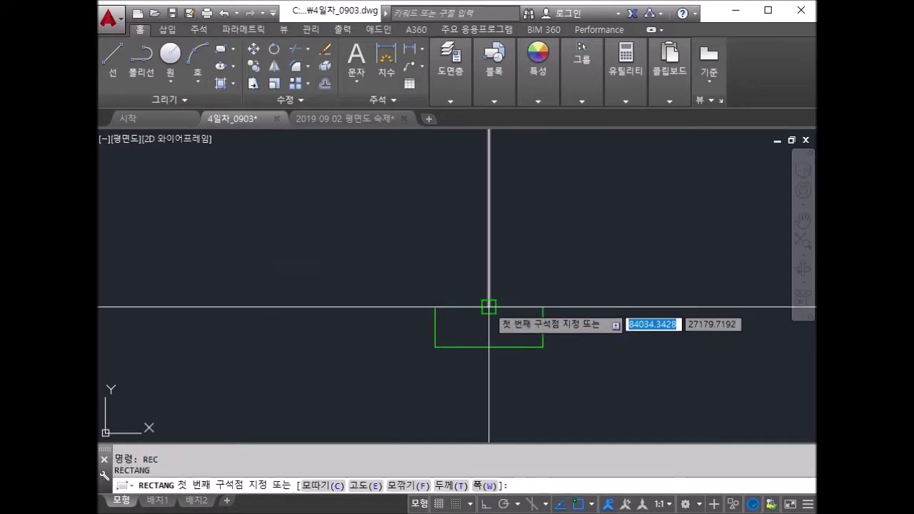
pyautogui.click(489, 307)
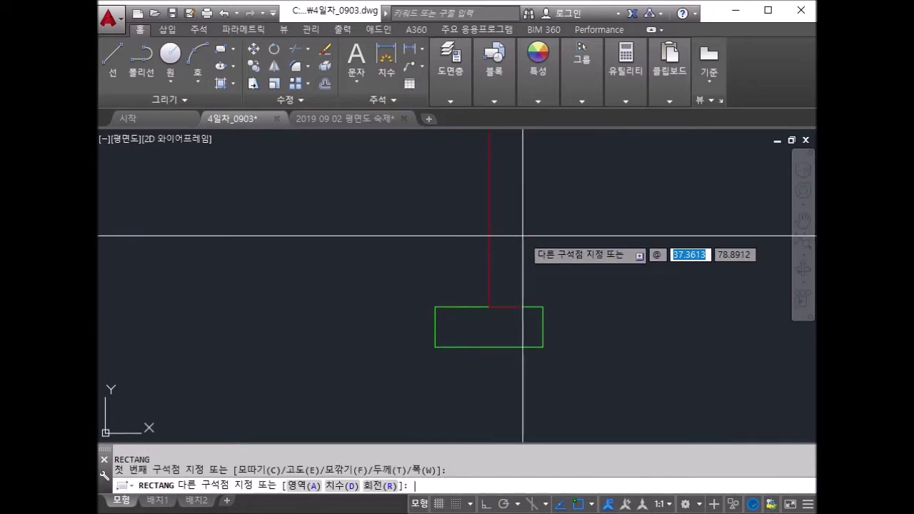
pyautogui.write('80')
pyautogui.press('Return')
pyautogui.press('Escape')
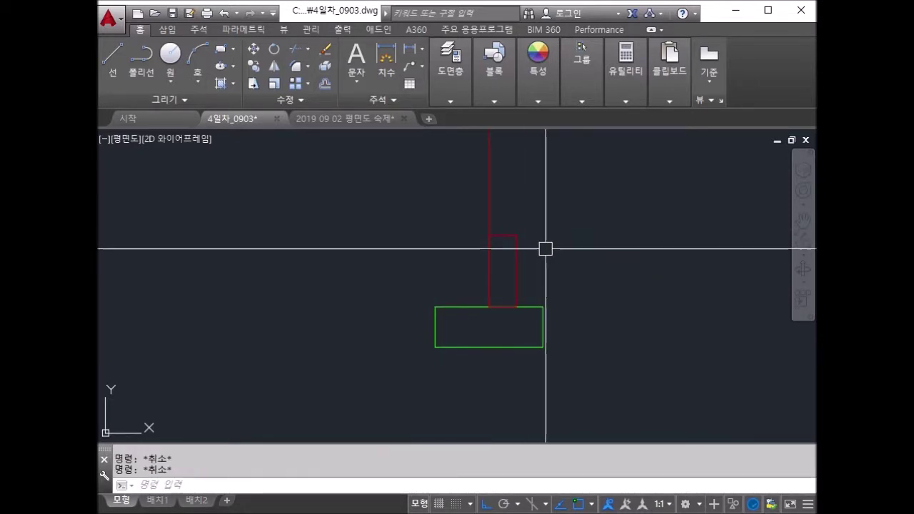
pyautogui.write('MA')
# Match the red post's properties to the green base so it turns green.
pyautogui.press('Return')
pyautogui.click(541, 316)
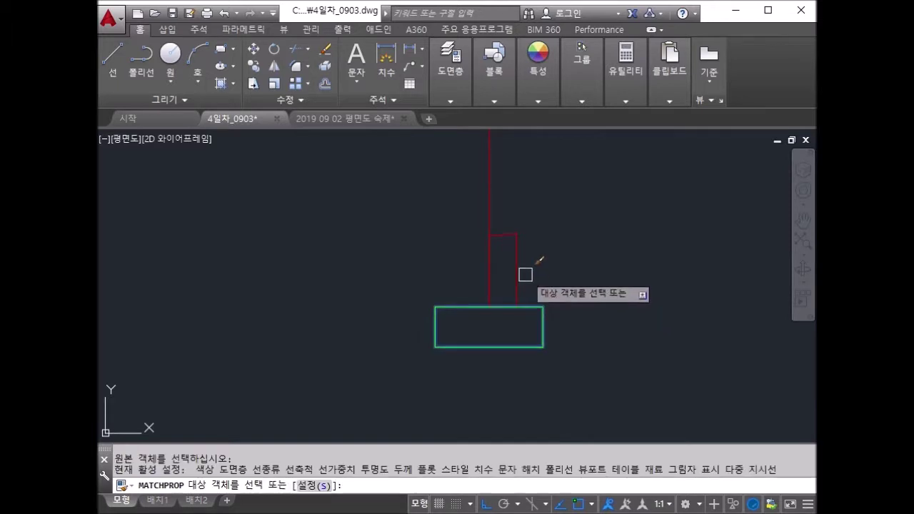
pyautogui.click(510, 225)
pyautogui.click(556, 274)
pyautogui.scroll(-3, 556, 274)
pyautogui.press('Escape')
pyautogui.press('Escape')
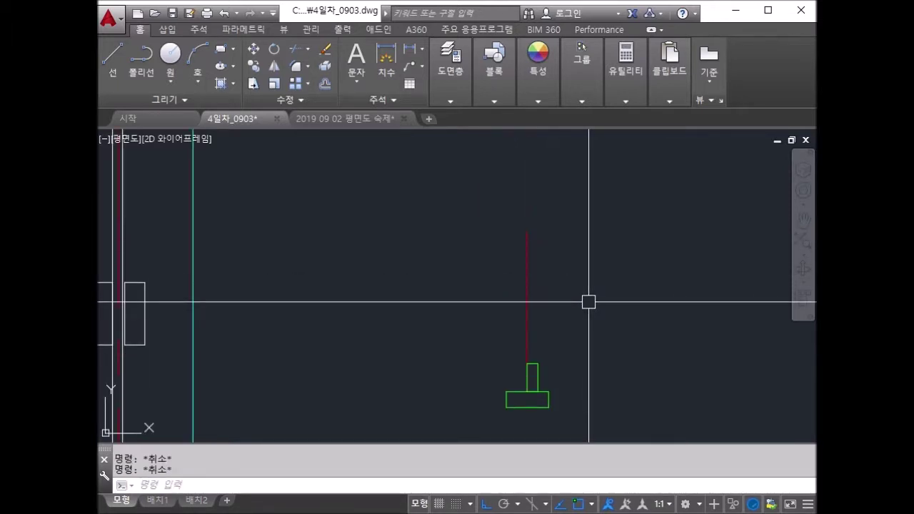
pyautogui.write('E')
pyautogui.click(494, 270)
pyautogui.press('Return')
pyautogui.scroll(-5, 494, 270)
pyautogui.scroll(2, 551, 307)
pyautogui.scroll(-2, 543, 271)
pyautogui.scroll(2, 650, 292)
pyautogui.scroll(-3, 571, 383)
pyautogui.scroll(3, 565, 257)
pyautogui.scroll(2, 516, 243)
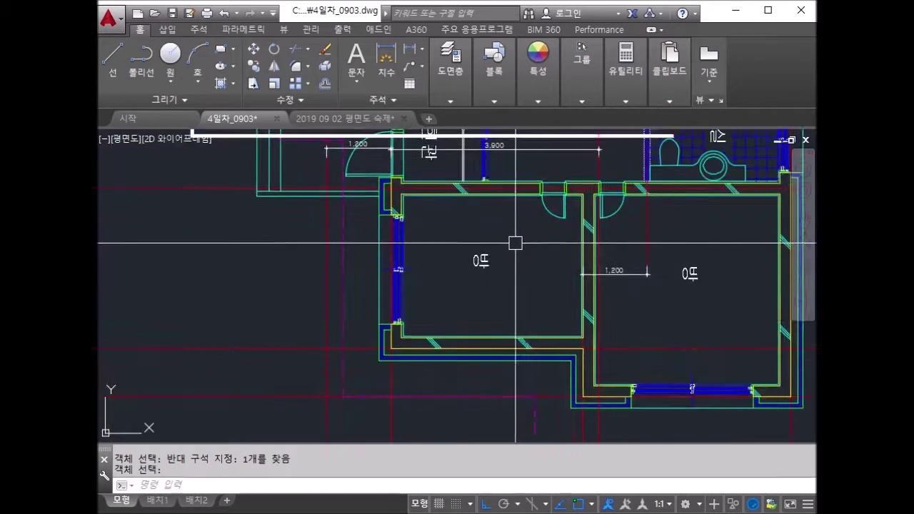
pyautogui.scroll(2, 469, 296)
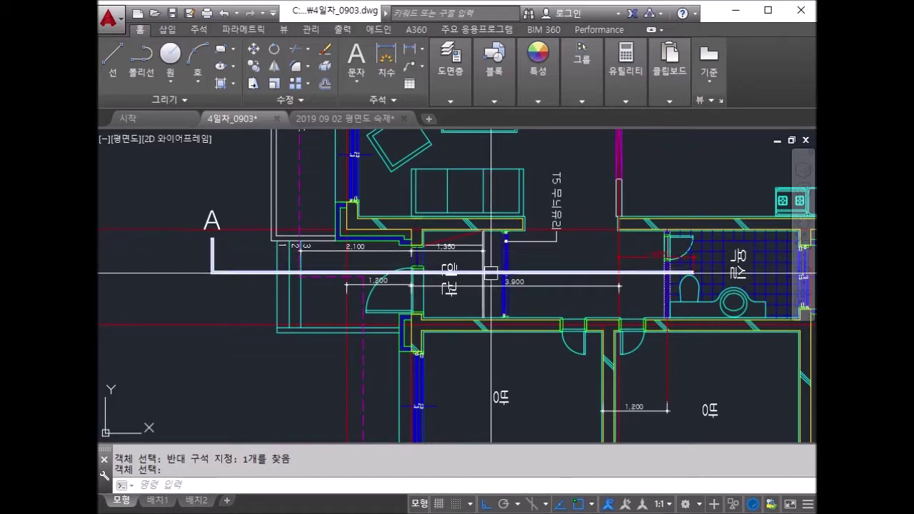
pyautogui.scroll(-3, 498, 280)
pyautogui.scroll(-3, 520, 192)
pyautogui.scroll(3, 496, 265)
pyautogui.scroll(3, 487, 155)
pyautogui.scroll(5, 487, 155)
pyautogui.press('Escape')
pyautogui.press('Escape')
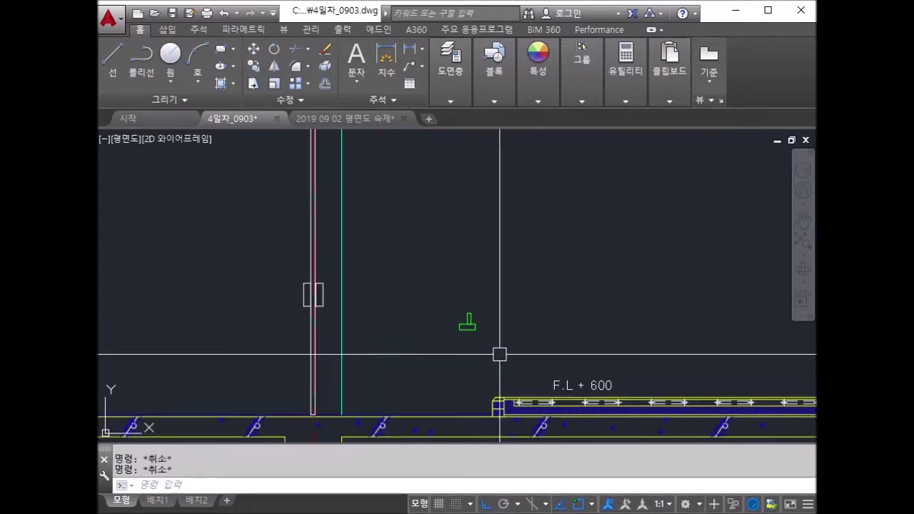
pyautogui.scroll(-3, 500, 355)
pyautogui.scroll(3, 555, 193)
pyautogui.scroll(2, 518, 323)
pyautogui.scroll(2, 514, 315)
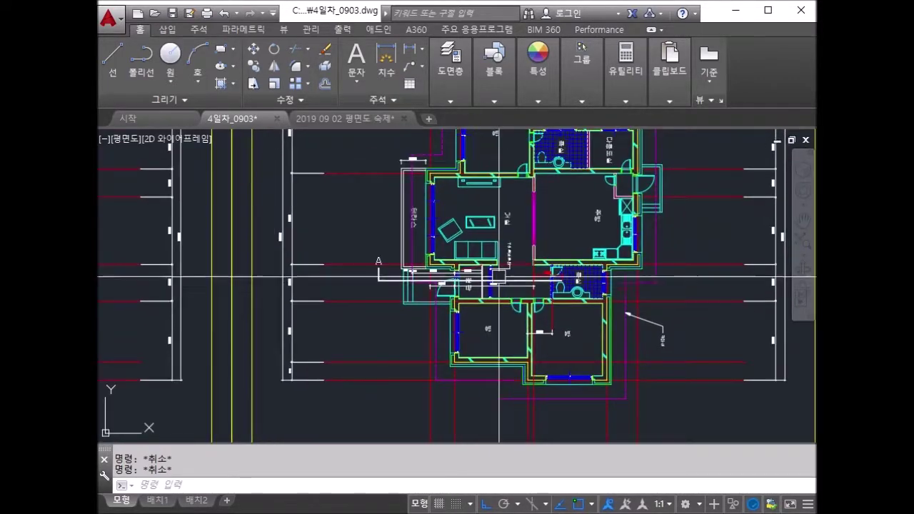
pyautogui.scroll(5, 510, 302)
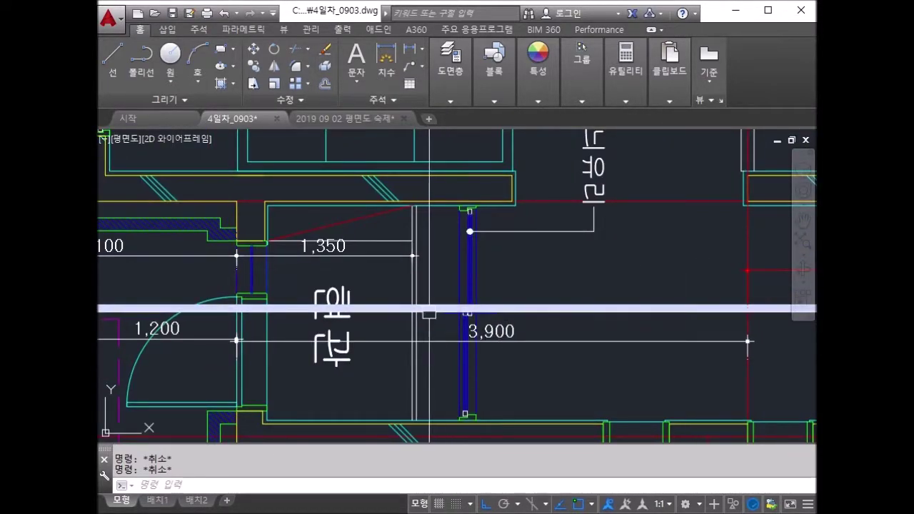
pyautogui.write('di')
pyautogui.press('Return')
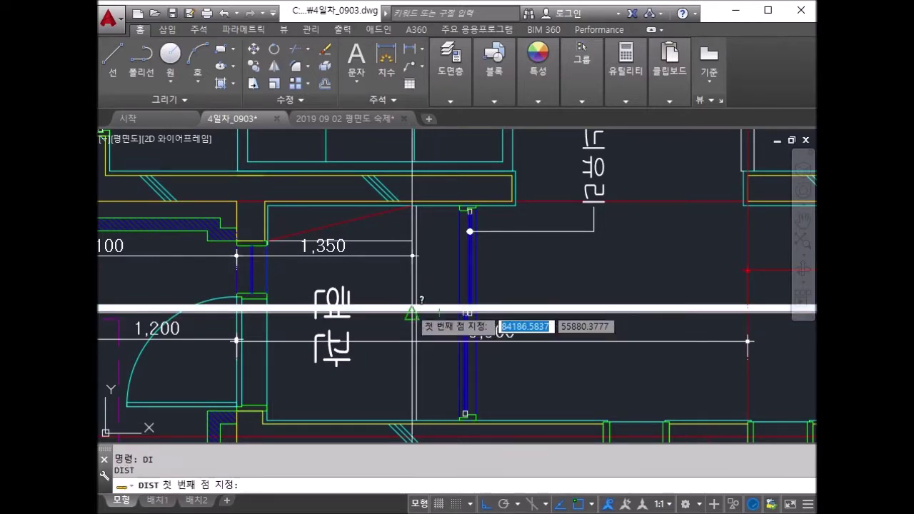
pyautogui.click(416, 313)
pyautogui.press('Escape')
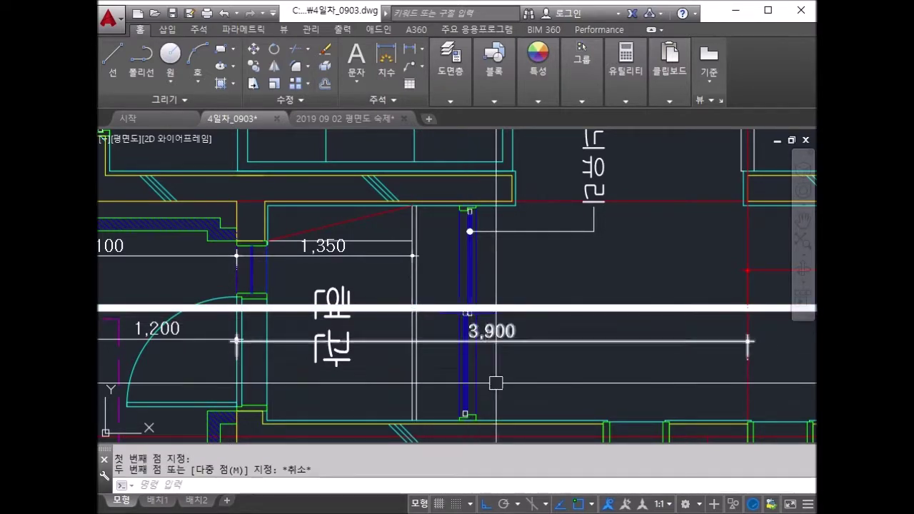
pyautogui.scroll(-5, 486, 343)
pyautogui.scroll(-4, 512, 279)
pyautogui.scroll(5, 507, 202)
# Draw a vertical red guide line rising from the slab.
pyautogui.scroll(3, 510, 300)
pyautogui.press('Escape')
pyautogui.press('Escape')
pyautogui.press('Return')
pyautogui.scroll(4, 516, 397)
pyautogui.scroll(3, 428, 350)
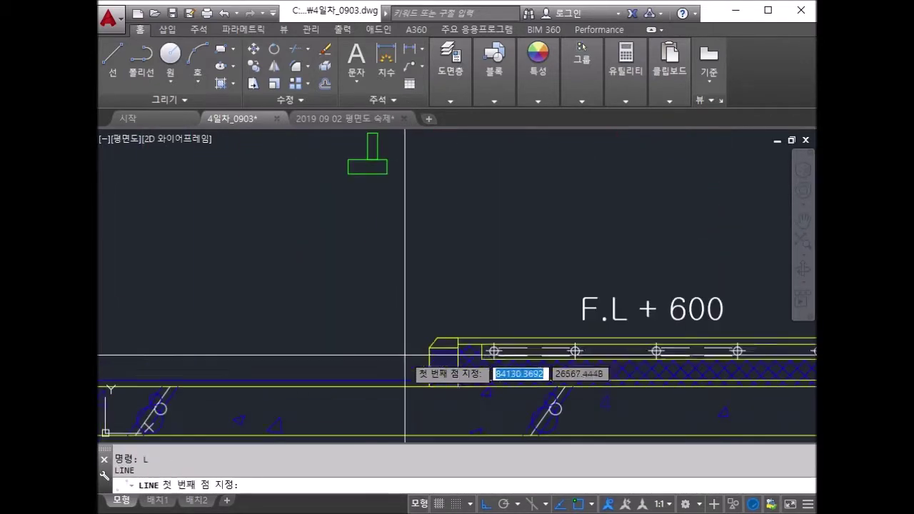
pyautogui.click(429, 346)
pyautogui.click(428, 171)
pyautogui.press('Escape')
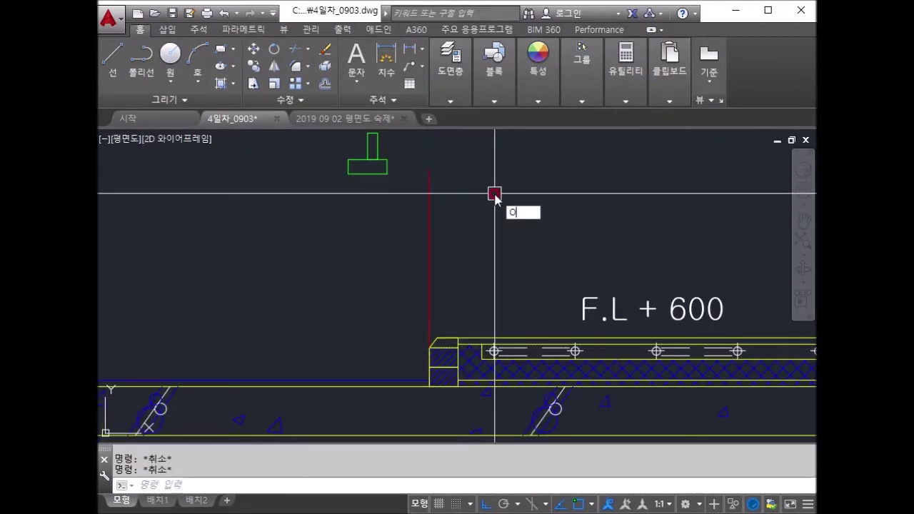
# Offset the red guide line 430 to the right.
pyautogui.write('30')
pyautogui.press('Return')
pyautogui.click(430, 279)
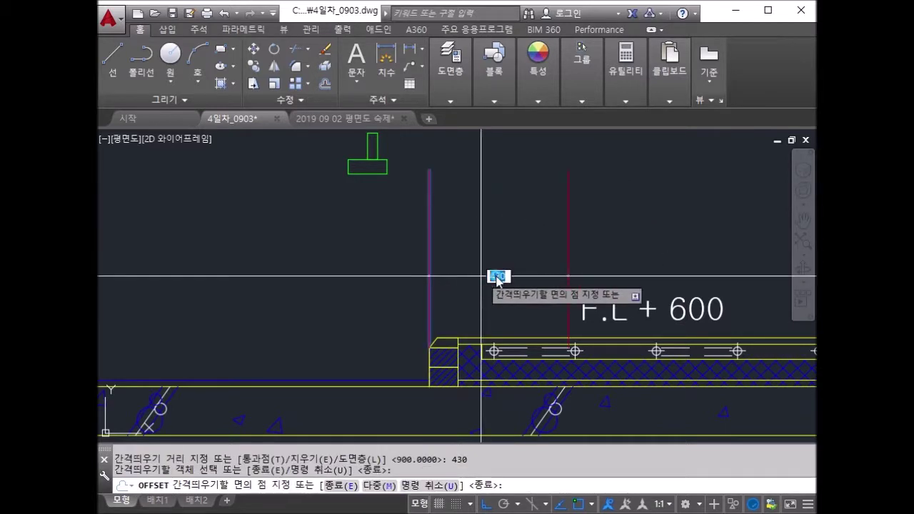
pyautogui.press('Escape')
pyautogui.press('Escape')
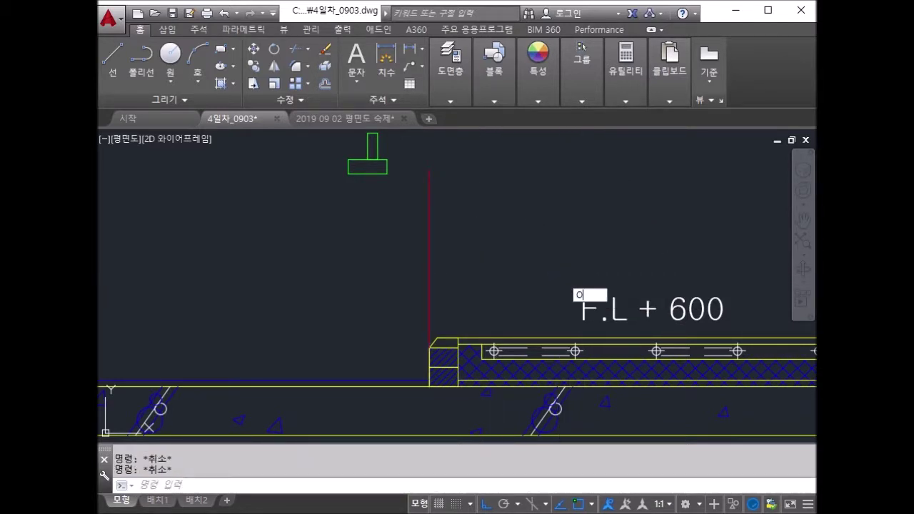
pyautogui.press('Return')
pyautogui.write('43')
pyautogui.click(429, 292)
pyautogui.click(502, 284)
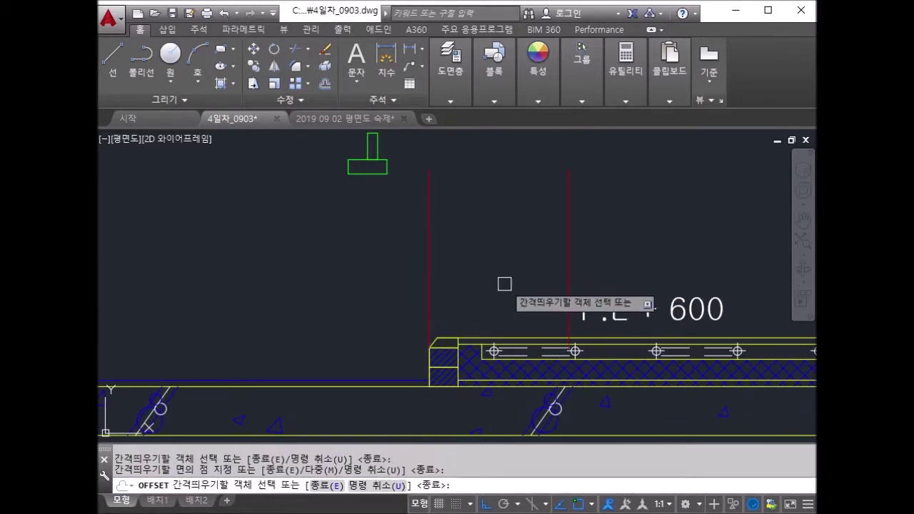
pyautogui.press('Escape')
# Move the green post base onto the top of the yellow slab.
pyautogui.write('m')
pyautogui.press('Return')
pyautogui.moveTo(405, 213); pyautogui.dragTo(435, 319, button='middle')
pyautogui.moveTo(435, 319); pyautogui.dragTo(390, 226)
pyautogui.press('Return')
pyautogui.click(398, 276)
pyautogui.moveTo(459, 362); pyautogui.dragTo(369, 180, button='middle')
pyautogui.click(520, 262)
pyautogui.press('Return')
# Erase the red guide lines.
pyautogui.click(625, 86)
pyautogui.press('Escape')
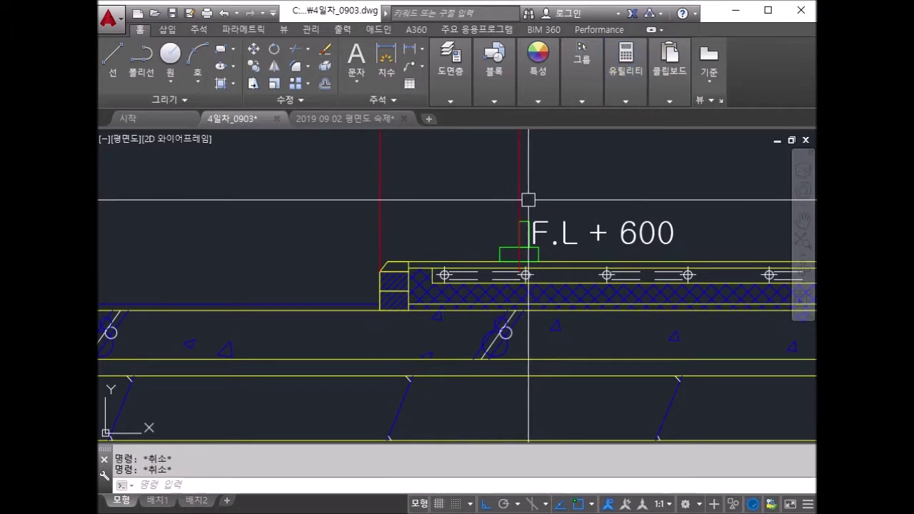
pyautogui.moveTo(535, 204); pyautogui.dragTo(535, 230, button='middle')
pyautogui.moveTo(537, 210); pyautogui.dragTo(350, 187)
pyautogui.press('Return')
# Move the F.L + 600 label further to the right.
pyautogui.moveTo(614, 266); pyautogui.dragTo(483, 265, button='middle')
pyautogui.press('Escape')
pyautogui.press('Escape')
pyautogui.write('m')
pyautogui.moveTo(561, 257); pyautogui.dragTo(490, 236)
pyautogui.press('Return')
pyautogui.click(490, 210)
pyautogui.click(594, 210)
pyautogui.press('Return')
pyautogui.press('Escape')
pyautogui.click(452, 99)
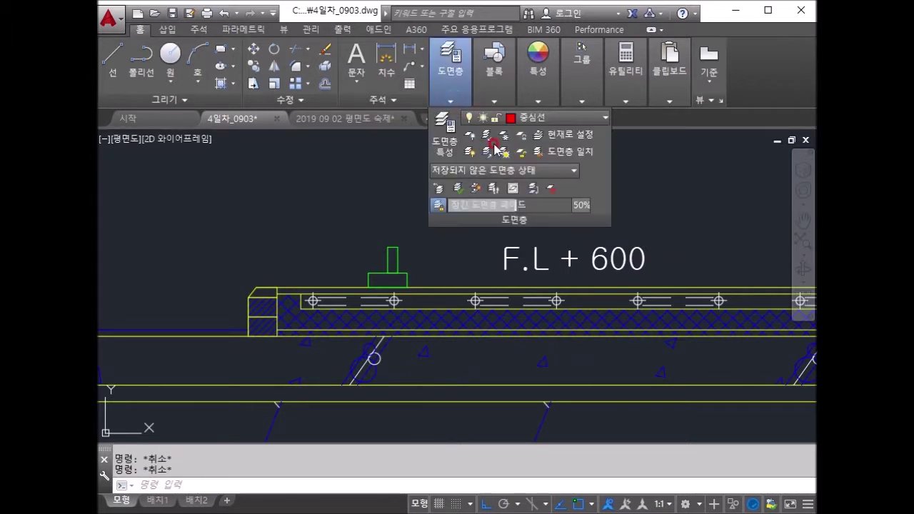
# Make 마감선 the current layer.
pyautogui.click(530, 120)
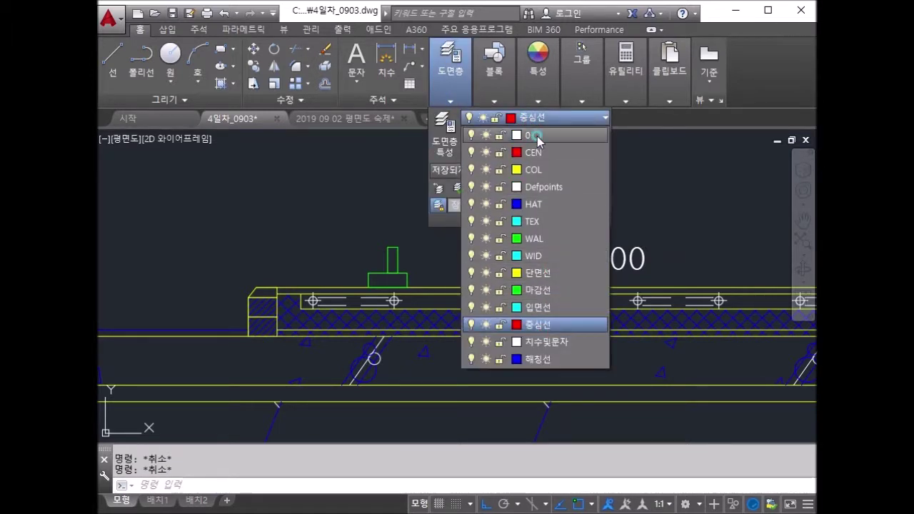
pyautogui.click(537, 136)
pyautogui.click(540, 120)
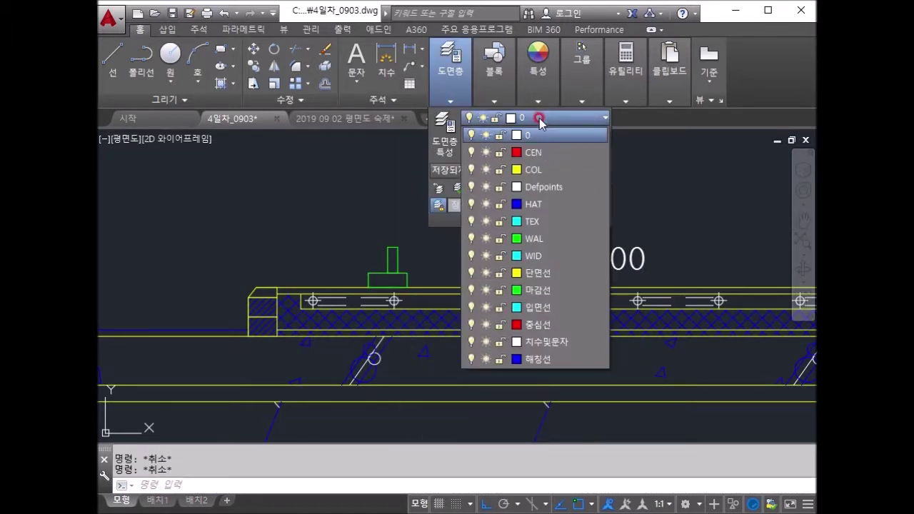
pyautogui.click(547, 289)
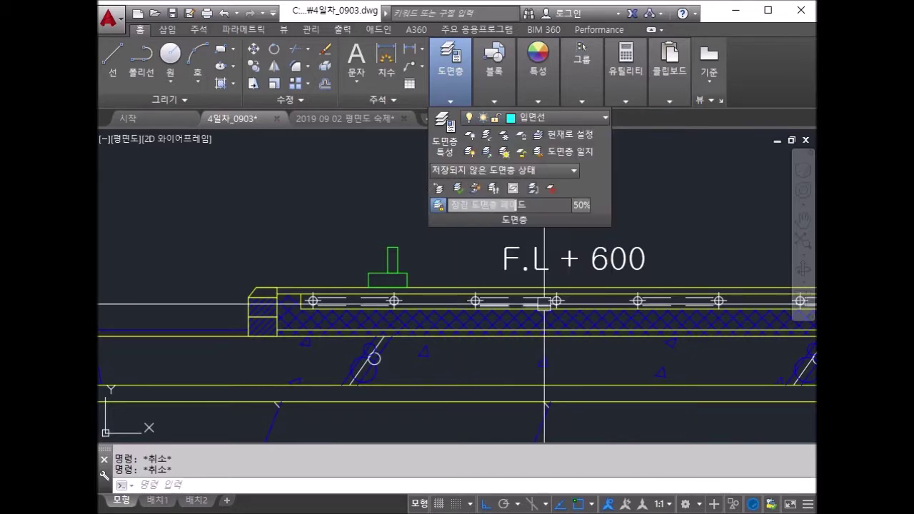
pyautogui.scroll(-3, 411, 318)
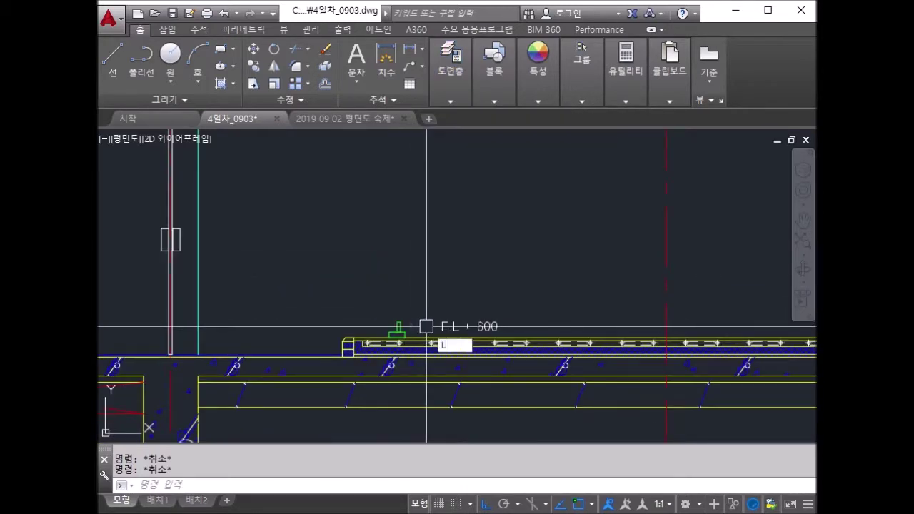
# Draw the two outer vertical post lines rising from the green base.
pyautogui.press('Return')
pyautogui.scroll(4, 383, 333)
pyautogui.click(390, 344)
pyautogui.click(390, 182)
pyautogui.press('Return')
pyautogui.press('Return')
pyautogui.click(415, 316)
pyautogui.press('Escape')
pyautogui.press('Return')
pyautogui.click(430, 344)
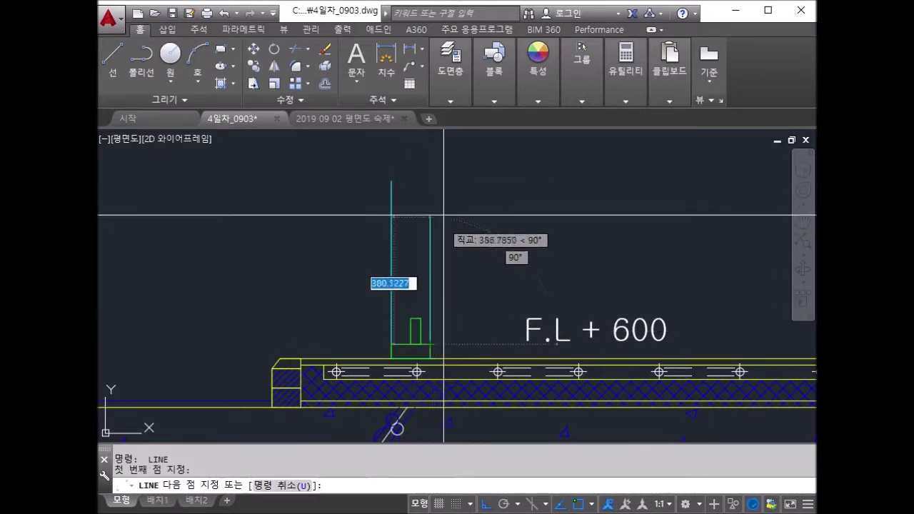
pyautogui.click(434, 173)
pyautogui.press('Return')
# Draw two inner vertical post lines upward from the base.
pyautogui.press('Return')
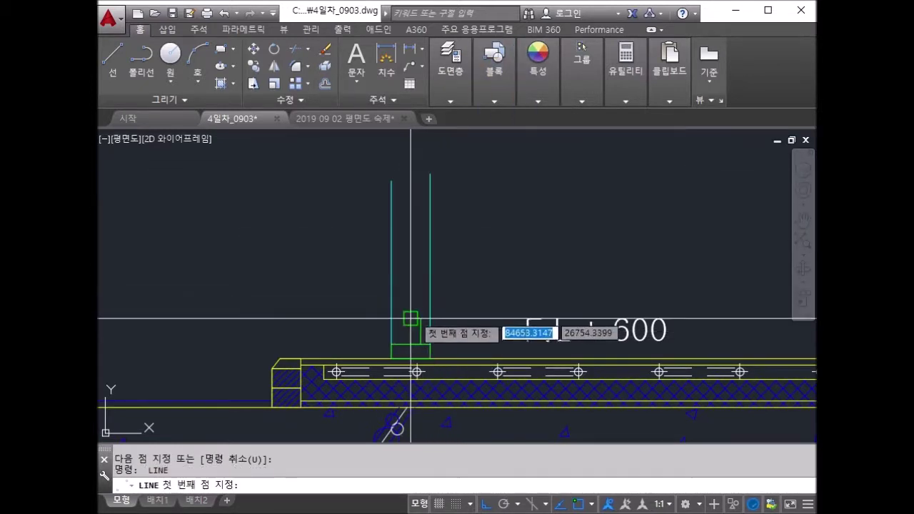
pyautogui.click(411, 345)
pyautogui.click(411, 167)
pyautogui.press('Return')
pyautogui.press('Return')
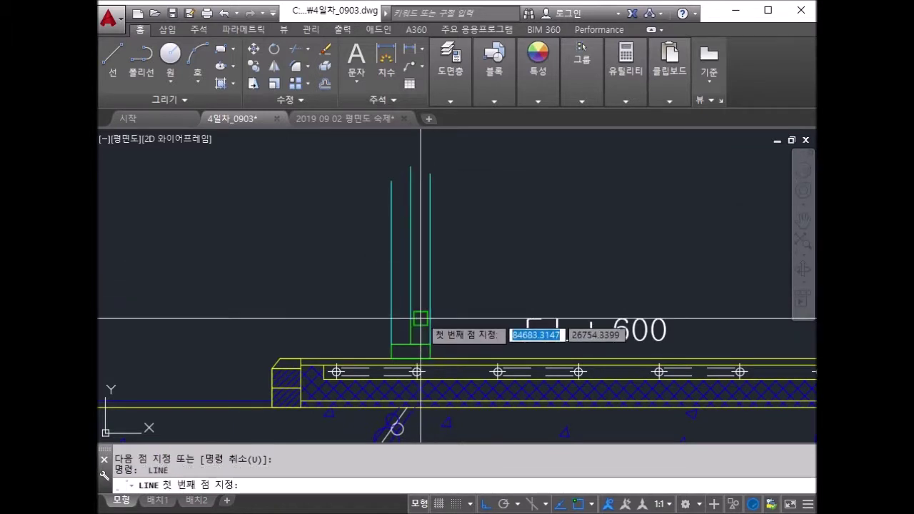
pyautogui.click(421, 319)
pyautogui.click(421, 153)
pyautogui.press('Return')
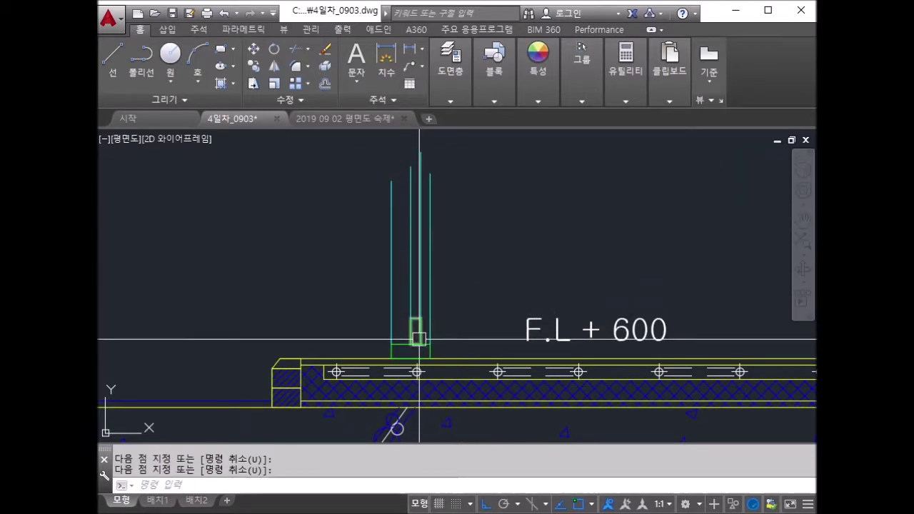
# Extend the inner cyan post line down to the green base edge.
pyautogui.moveTo(469, 251); pyautogui.dragTo(470, 304, button='middle')
pyautogui.scroll(2, 432, 380)
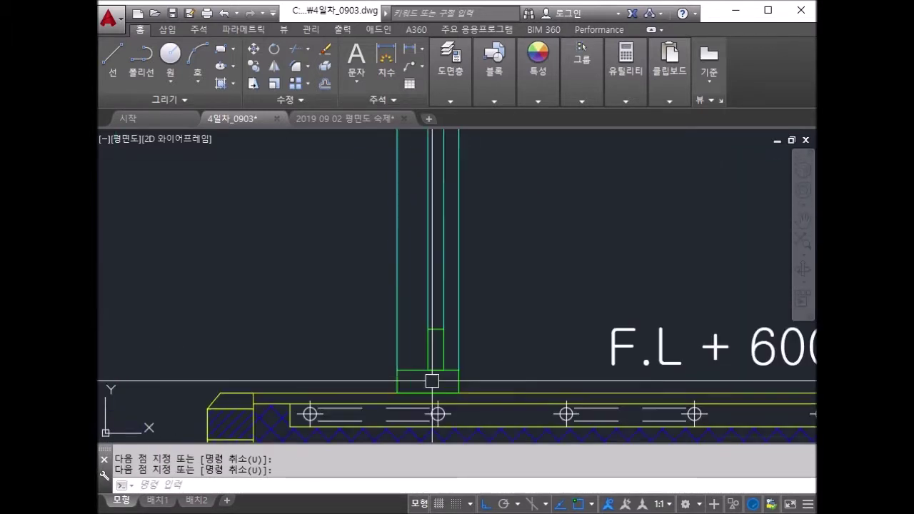
pyautogui.write('O')
pyautogui.press('Return')
pyautogui.write('30')
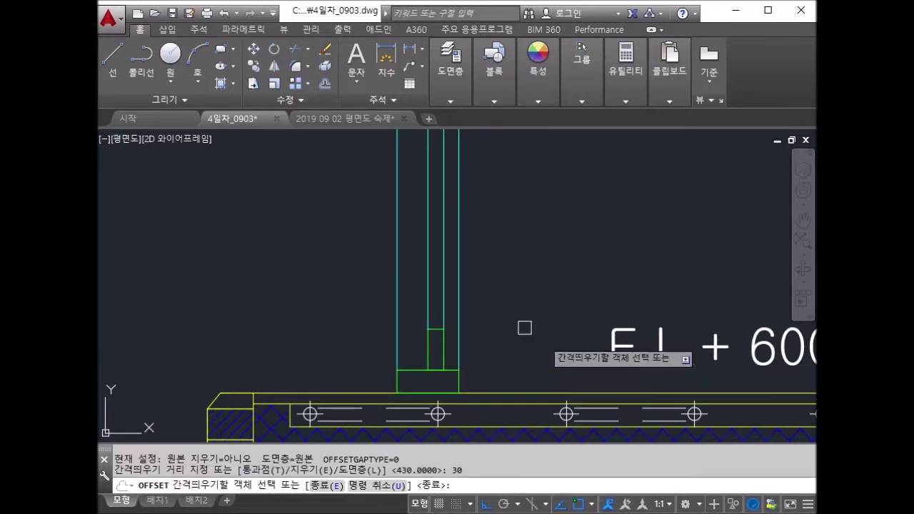
pyautogui.press('Escape')
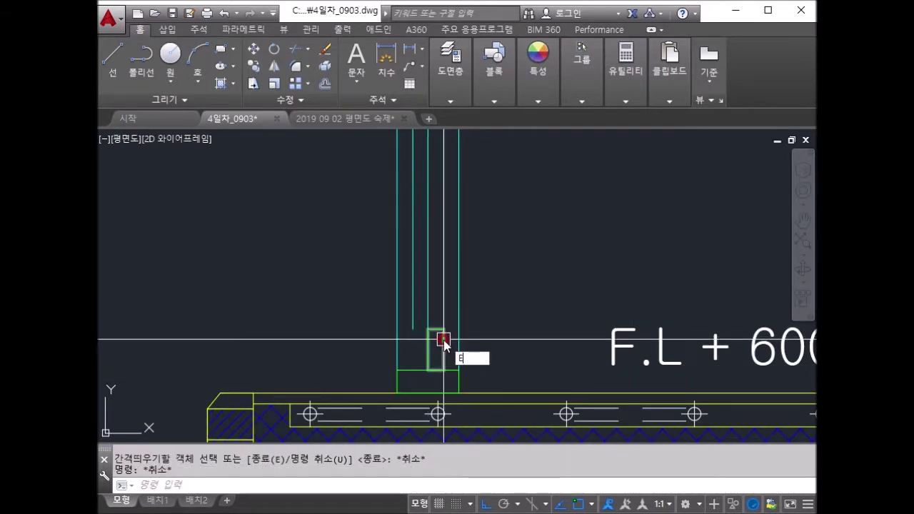
pyautogui.write('x')
pyautogui.press('Return')
pyautogui.press('Return')
pyautogui.click(413, 314)
pyautogui.press('Escape')
pyautogui.moveTo(477, 401); pyautogui.dragTo(480, 352, button='middle')
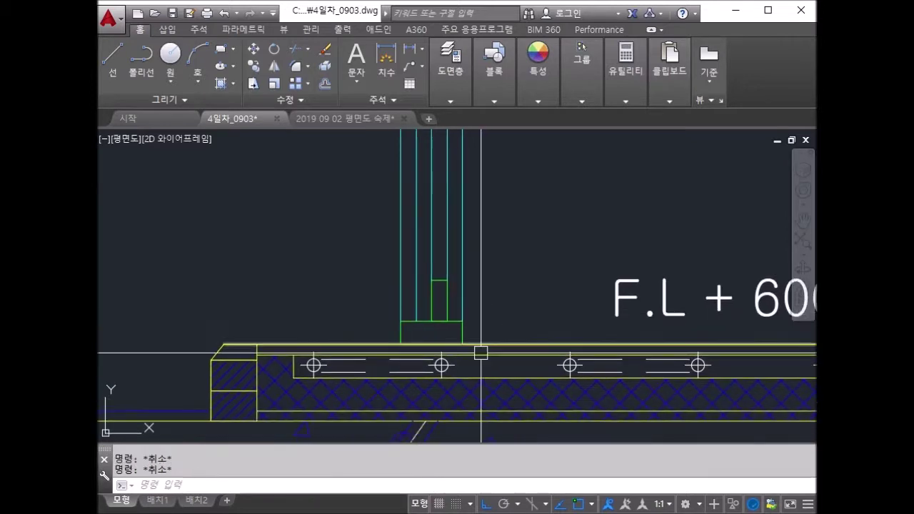
pyautogui.press('Return')
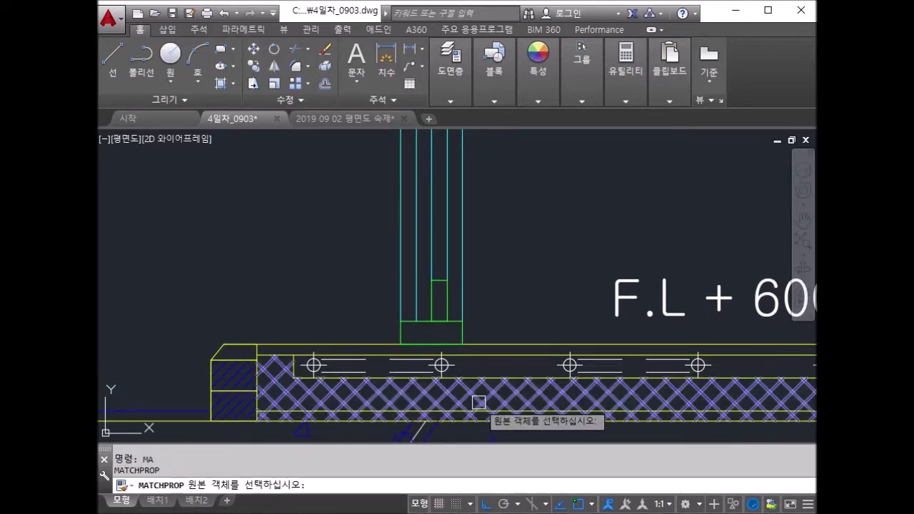
# Try matching properties from the slab hatch and starting a line, cancelling both.
pyautogui.click(480, 404)
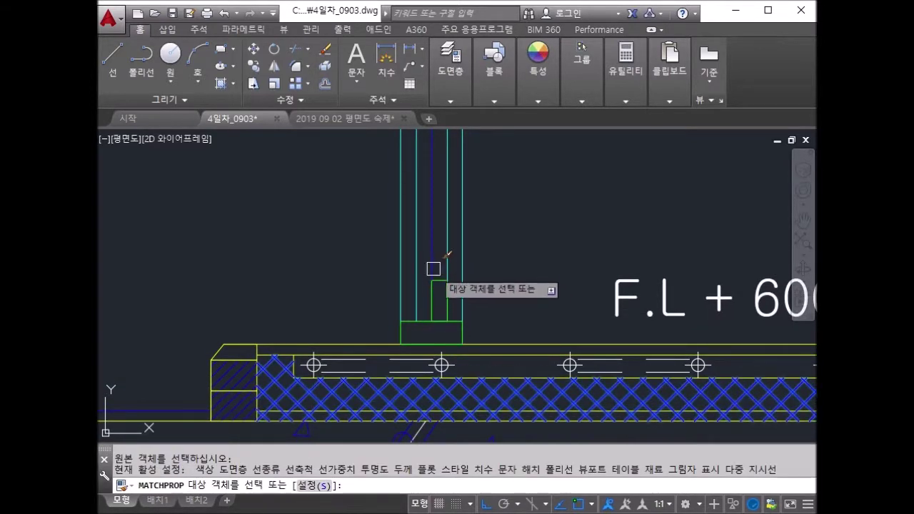
pyautogui.press('Escape')
pyautogui.scroll(-3, 475, 308)
pyautogui.scroll(-2, 485, 329)
pyautogui.write('ㄴ')
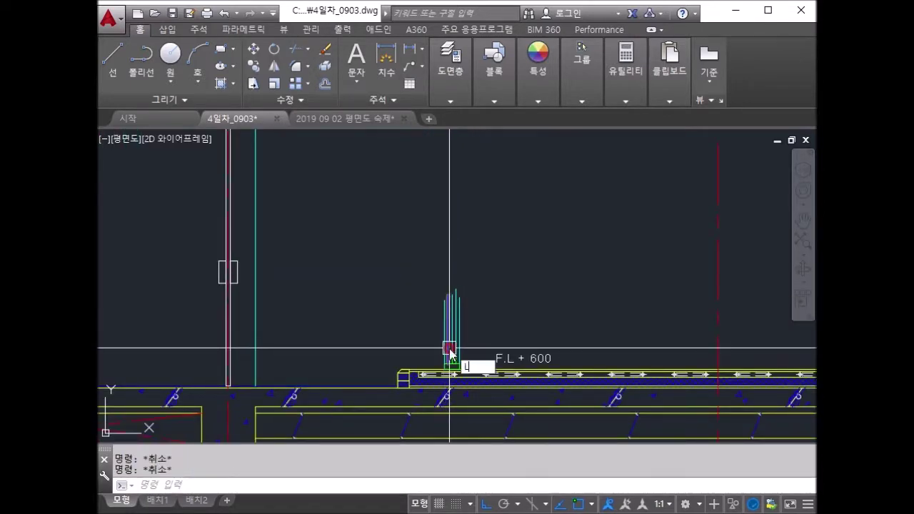
pyautogui.press('Return')
pyautogui.scroll(3, 432, 384)
pyautogui.click(419, 380)
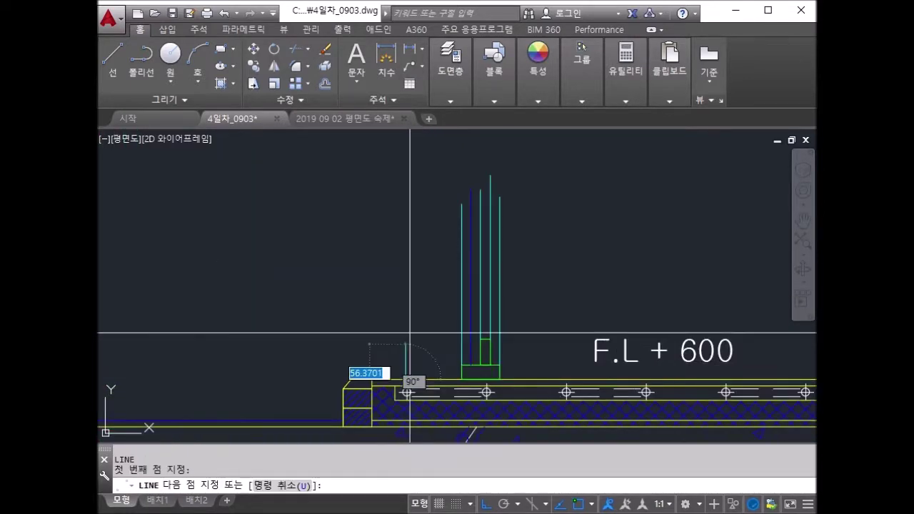
pyautogui.scroll(-6, 422, 357)
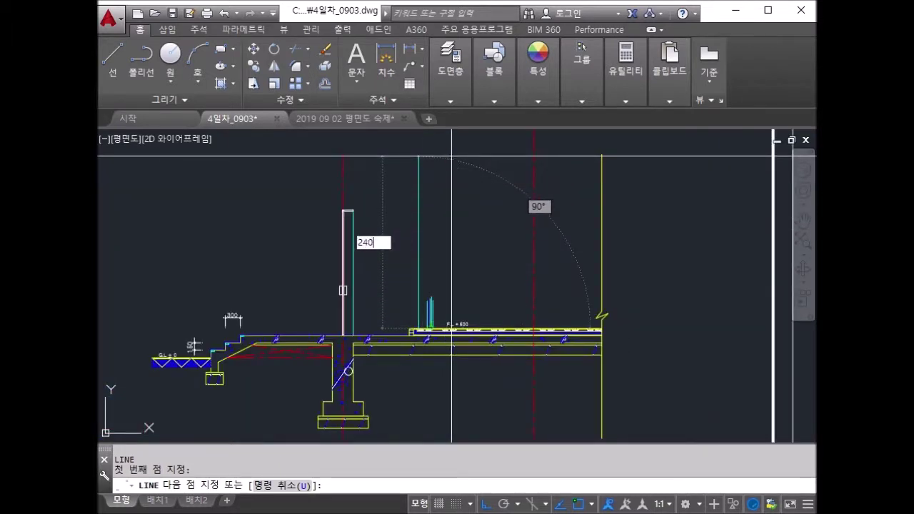
pyautogui.press('Return')
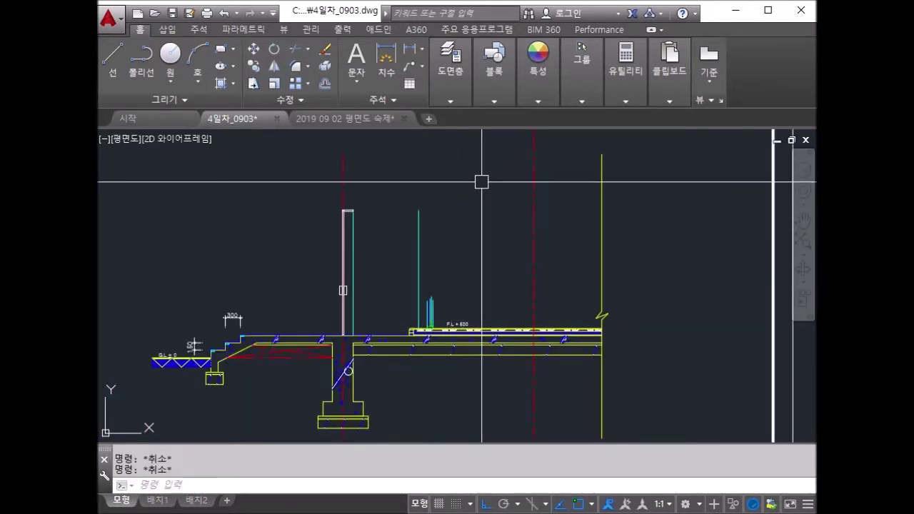
pyautogui.write('MI')
# Mirror the seven post objects about a vertical axis.
pyautogui.scroll(3, 440, 325)
pyautogui.click(359, 257)
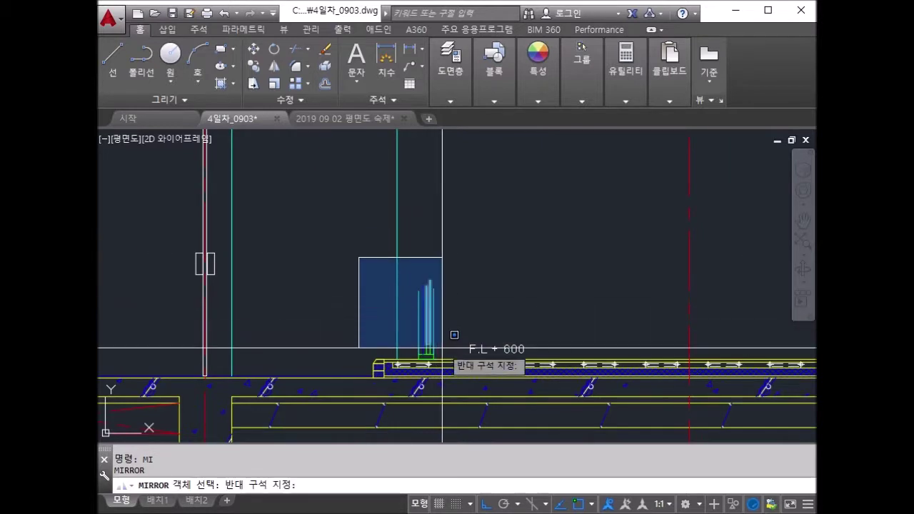
pyautogui.click(440, 362)
pyautogui.press('Return')
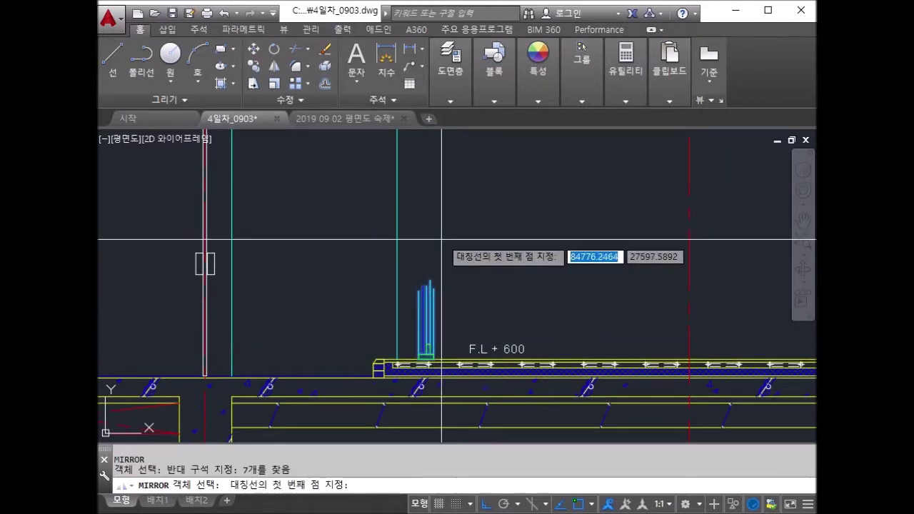
pyautogui.scroll(-5, 429, 264)
pyautogui.click(429, 272)
pyautogui.click(426, 227)
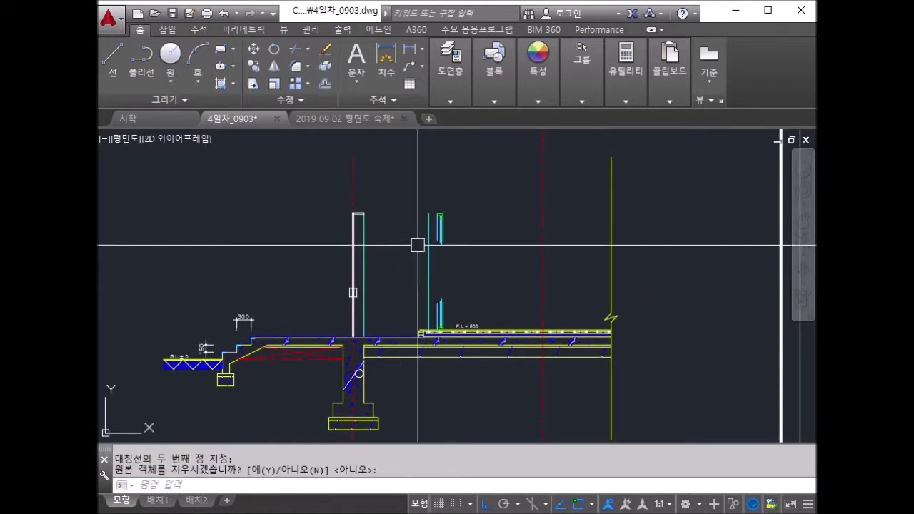
pyautogui.scroll(4, 425, 227)
# Erase five stray mirrored post lines after an aborted extend.
pyautogui.press('Return')
pyautogui.press('Return')
pyautogui.click(496, 285)
pyautogui.click(474, 267)
pyautogui.press('Escape')
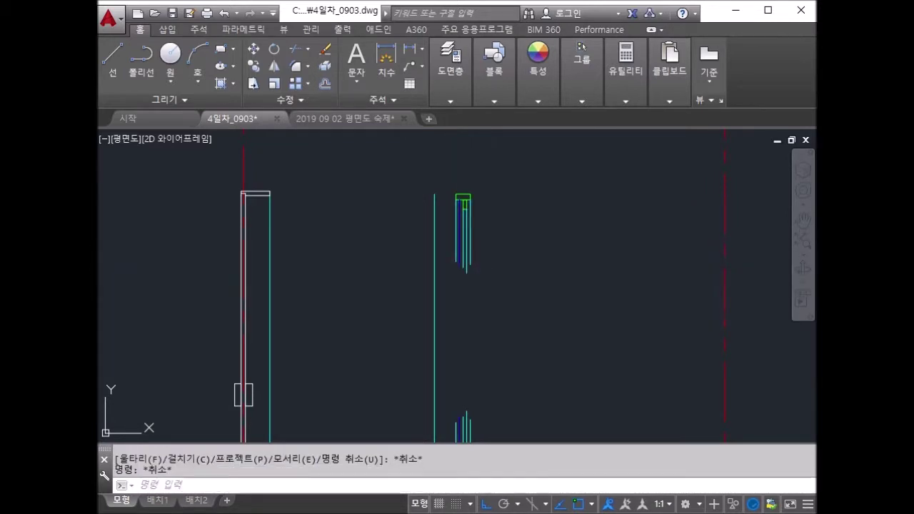
pyautogui.press('Return')
pyautogui.press('Return')
pyautogui.click(488, 282)
pyautogui.click(445, 246)
pyautogui.press('Escape')
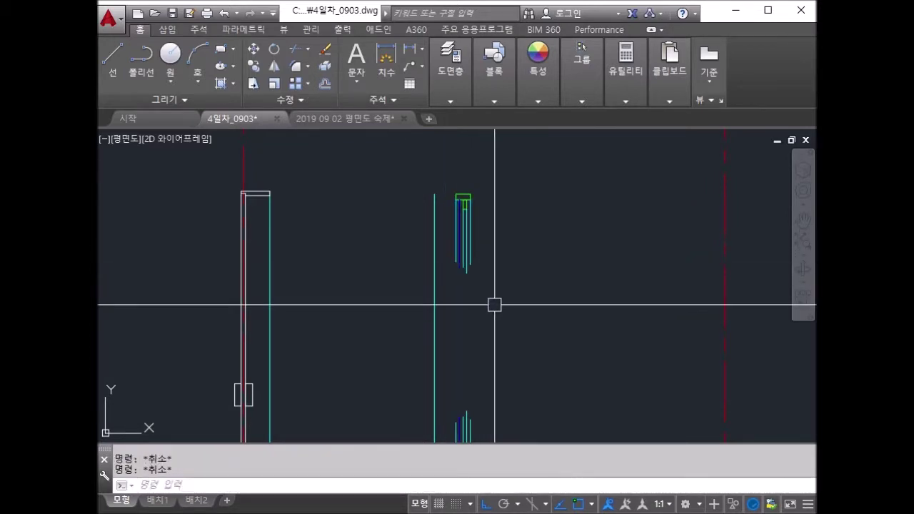
pyautogui.write('E')
pyautogui.press('Return')
pyautogui.click(493, 303)
pyautogui.click(446, 240)
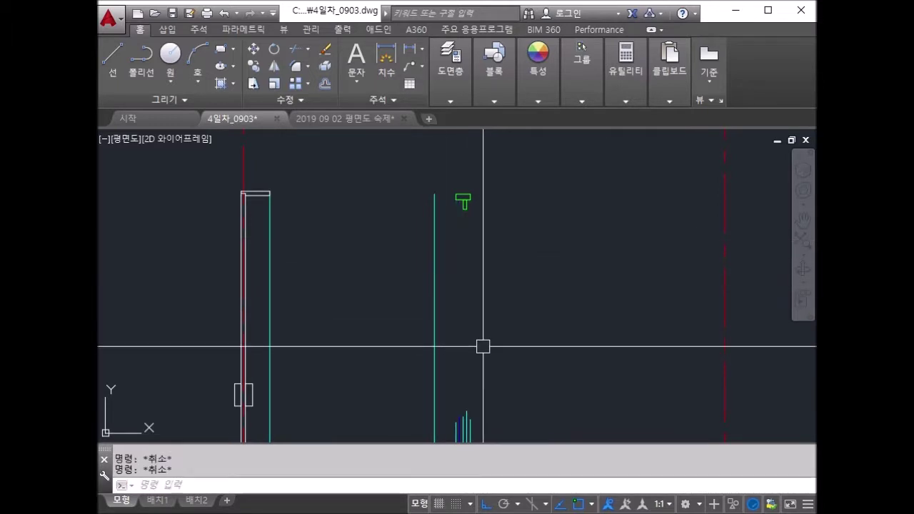
# Extend the post lines down to their boundary with EX.
pyautogui.scroll(-2, 486, 351)
pyautogui.write('ex')
pyautogui.press('Return')
pyautogui.press('Return')
pyautogui.click(495, 402)
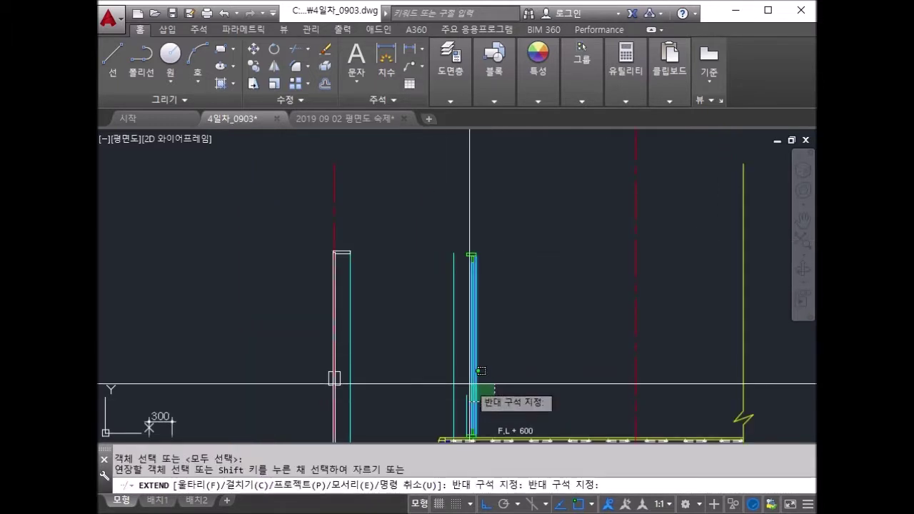
pyautogui.click(463, 372)
pyautogui.press('Escape')
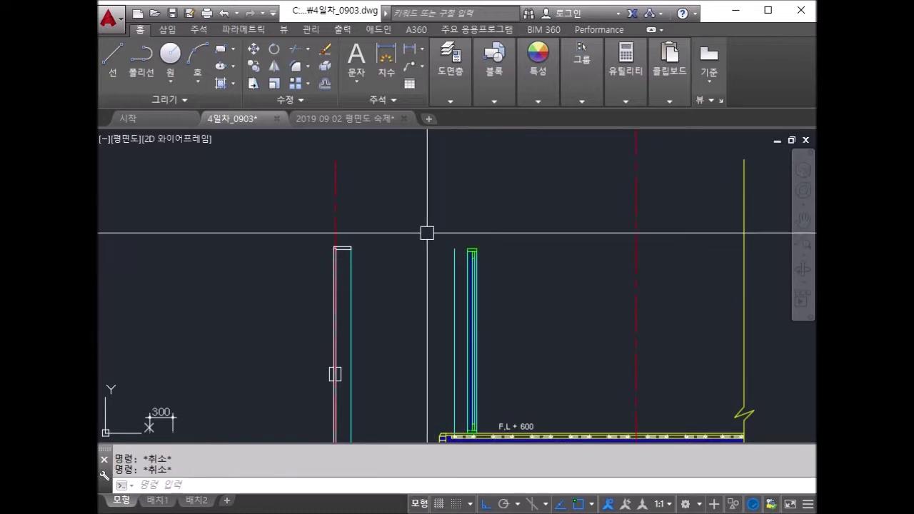
pyautogui.write('ㅓ')
# Draw a horizontal line from the left wall's top corner to the right edge line.
pyautogui.press('Return')
pyautogui.click(349, 248)
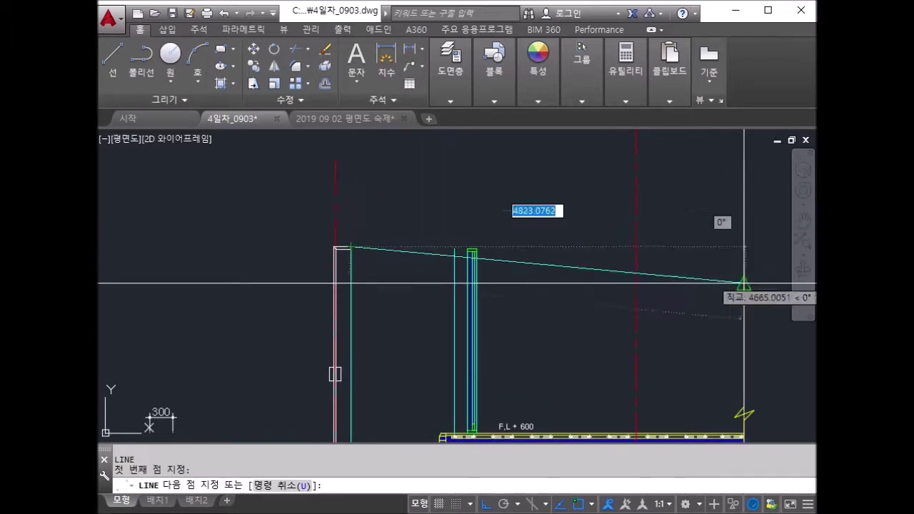
pyautogui.click(744, 247)
pyautogui.press('Return')
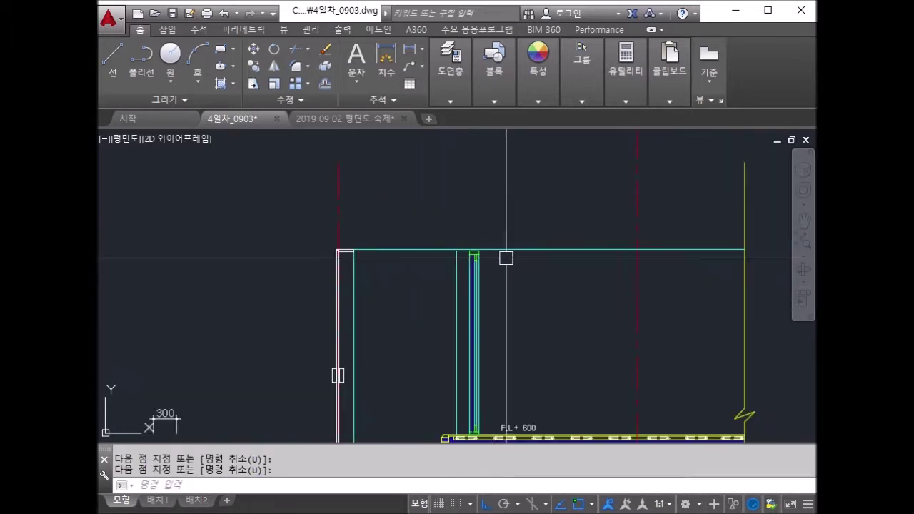
pyautogui.moveTo(505, 255); pyautogui.dragTo(516, 231, button='middle')
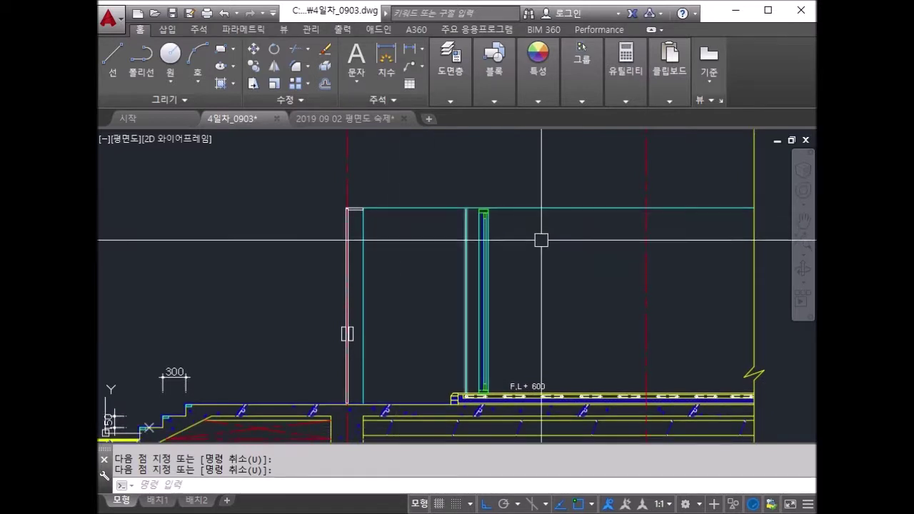
pyautogui.press('Escape')
pyautogui.scroll(3, 506, 193)
pyautogui.scroll(-5, 479, 228)
pyautogui.scroll(4, 520, 301)
pyautogui.write('2400')
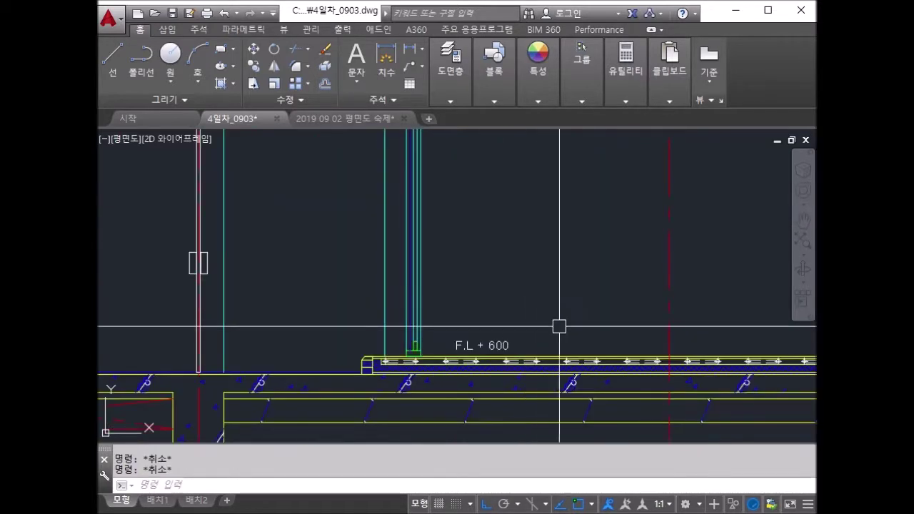
# Offset the F.L + 600 slab line 2400 upward to create the upper line.
pyautogui.press('Return')
pyautogui.scroll(4, 572, 322)
pyautogui.click(577, 400)
pyautogui.click(577, 400)
pyautogui.press('Return')
pyautogui.press('Return')
pyautogui.press('Return')
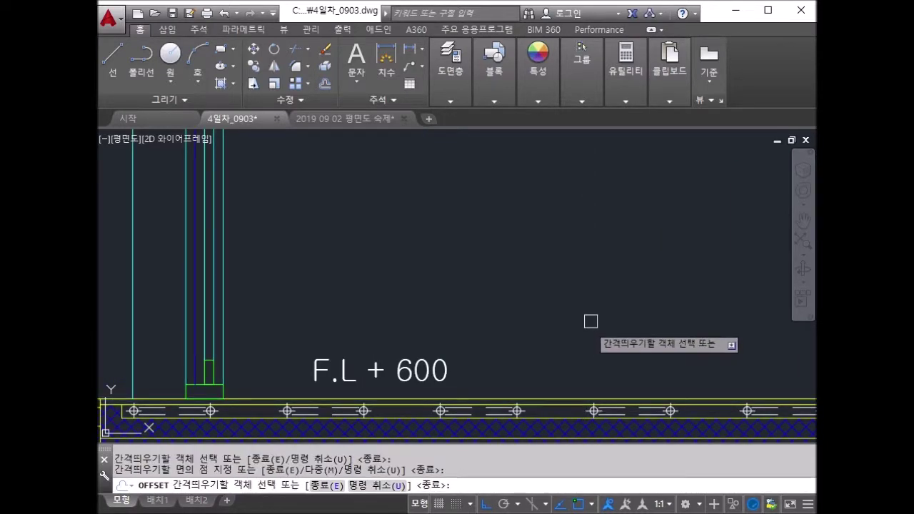
pyautogui.scroll(-3, 586, 328)
pyautogui.scroll(3, 495, 219)
pyautogui.scroll(2, 502, 215)
pyautogui.press('Escape')
# Erase the cyan horizontal line, then undo the erase to restore it.
pyautogui.click(508, 237)
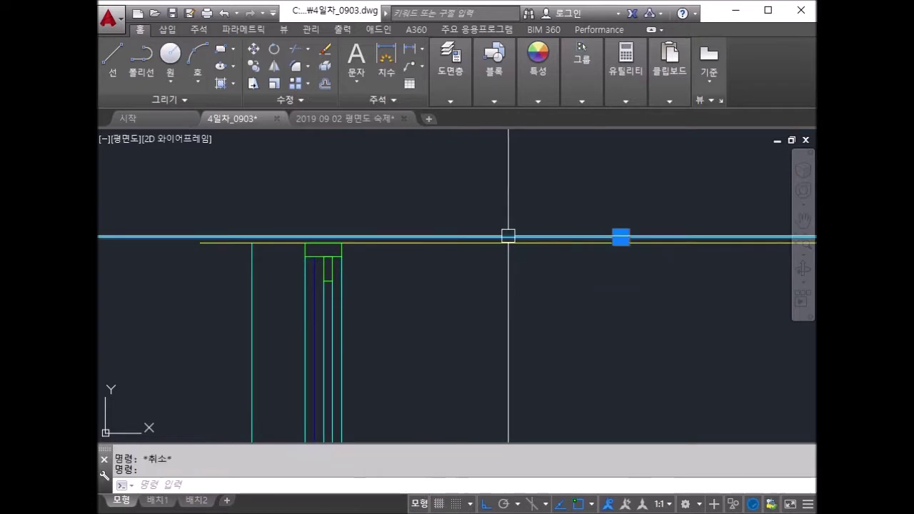
pyautogui.write('e')
pyautogui.press('Return')
pyautogui.click(375, 245)
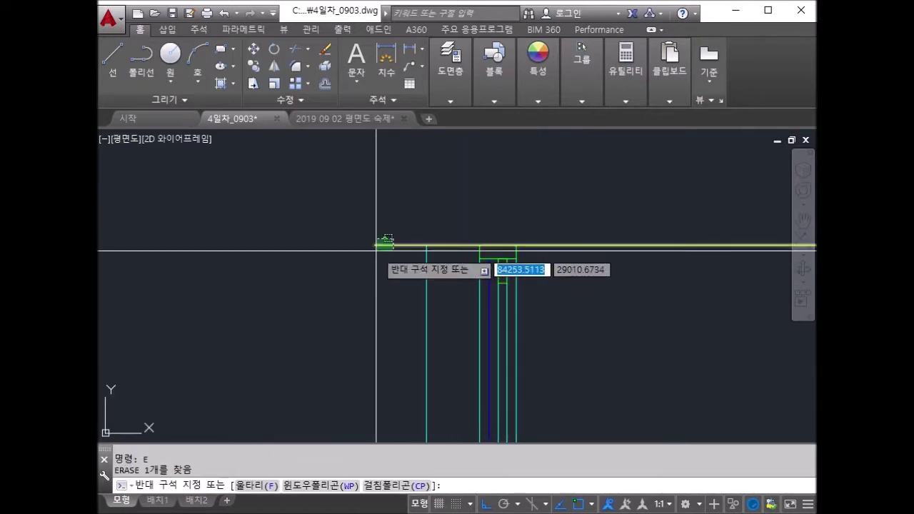
pyautogui.scroll(2, 374, 245)
pyautogui.press('Escape')
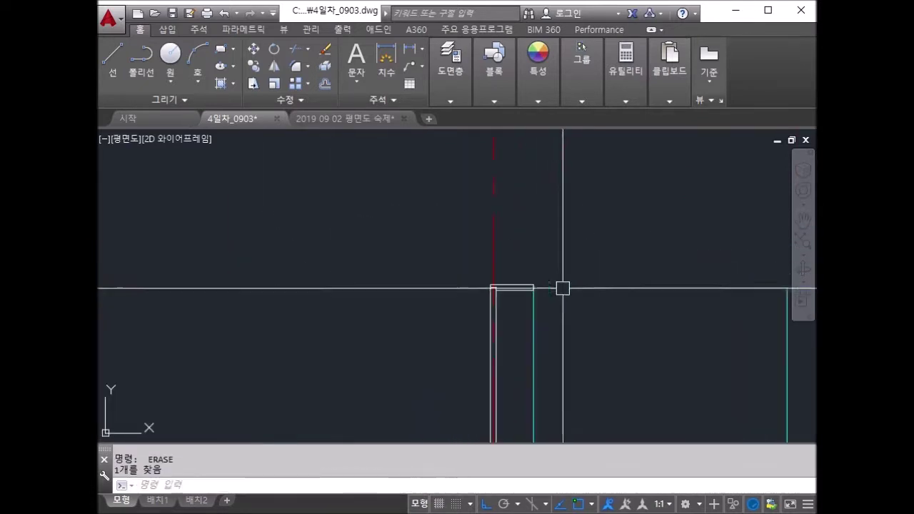
pyautogui.moveTo(664, 322); pyautogui.dragTo(381, 328, button='middle')
pyautogui.hotkey('ctrl', 'z')
pyautogui.hotkey('ctrl', 'z')
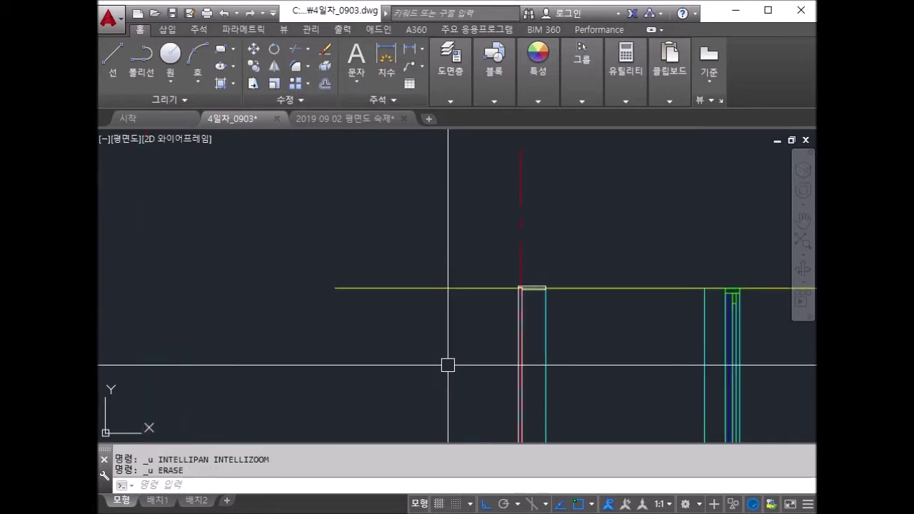
pyautogui.write('S')
# Stretch the column top with a crossing window up to the new 2400 line.
pyautogui.press('Return')
pyautogui.click(561, 296)
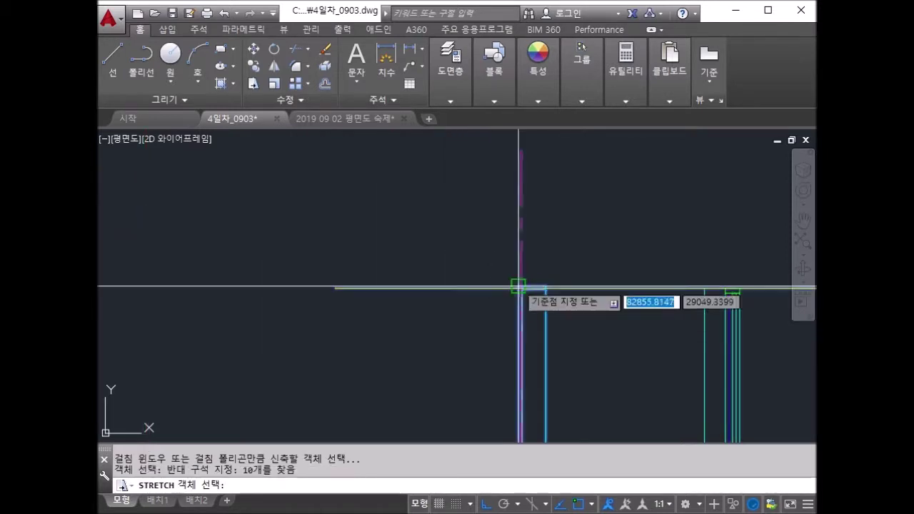
pyautogui.click(511, 279)
pyautogui.press('Return')
pyautogui.scroll(5, 535, 295)
pyautogui.click(524, 269)
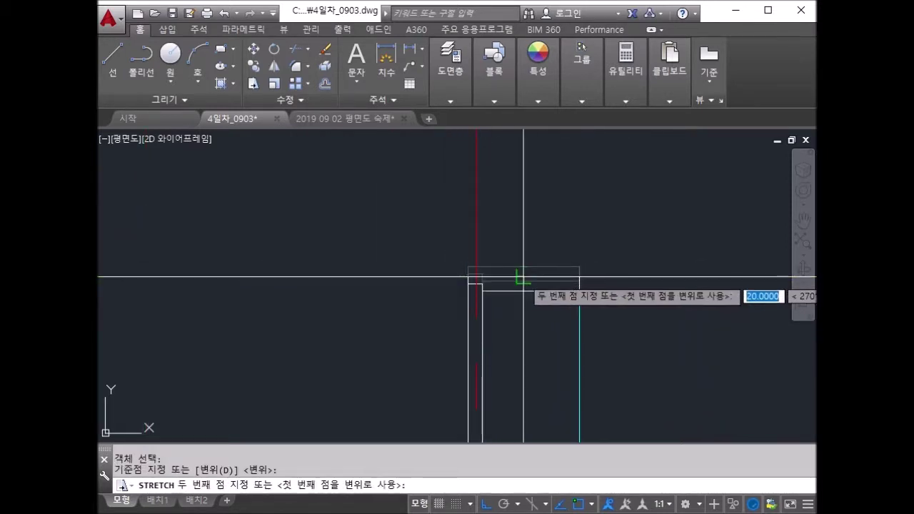
pyautogui.click(522, 278)
pyautogui.press('Return')
pyautogui.scroll(-3, 344, 228)
pyautogui.scroll(-3, 344, 228)
pyautogui.scroll(-1, 500, 270)
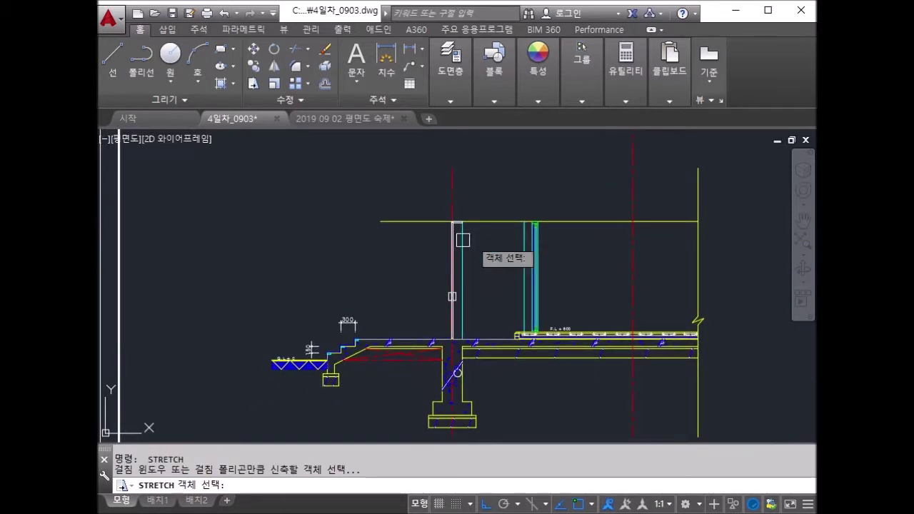
# Extend the top yellow line's left end past the column.
pyautogui.click(415, 221)
pyautogui.click(380, 222)
pyautogui.click(270, 221)
pyautogui.press('Escape')
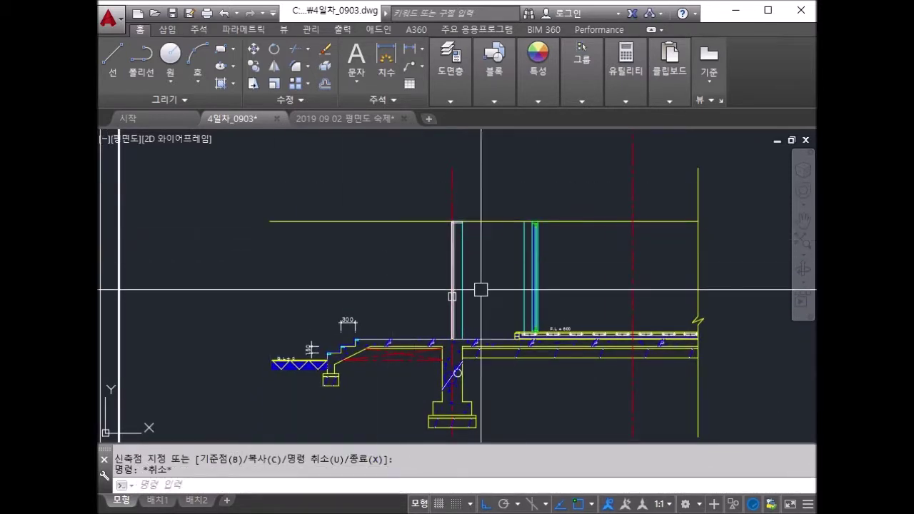
pyautogui.moveTo(557, 336); pyautogui.dragTo(588, 308, button='middle')
pyautogui.press('Escape')
pyautogui.moveTo(469, 248)
pyautogui.mouseDown(button='middle')
pyautogui.moveTo(444, 251)
pyautogui.moveTo(464, 300)
pyautogui.mouseUp(button='middle')
pyautogui.scroll(-5, 464, 300)
pyautogui.scroll(3, 511, 270)
pyautogui.moveTo(510, 270); pyautogui.dragTo(511, 294, button='middle')
pyautogui.scroll(5, 526, 252)
pyautogui.scroll(-3, 526, 253)
pyautogui.scroll(3, 503, 209)
pyautogui.moveTo(502, 209); pyautogui.dragTo(504, 285, button='middle')
pyautogui.moveTo(604, 300); pyautogui.dragTo(486, 347, button='middle')
pyautogui.scroll(-3, 485, 348)
pyautogui.scroll(1, 480, 387)
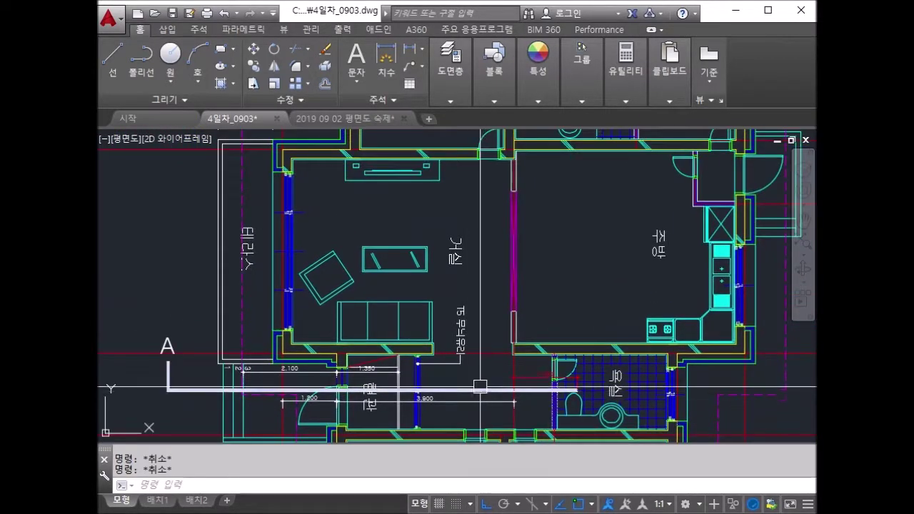
pyautogui.moveTo(496, 391); pyautogui.dragTo(465, 310, button='middle')
pyautogui.scroll(-4, 469, 327)
pyautogui.scroll(5, 490, 307)
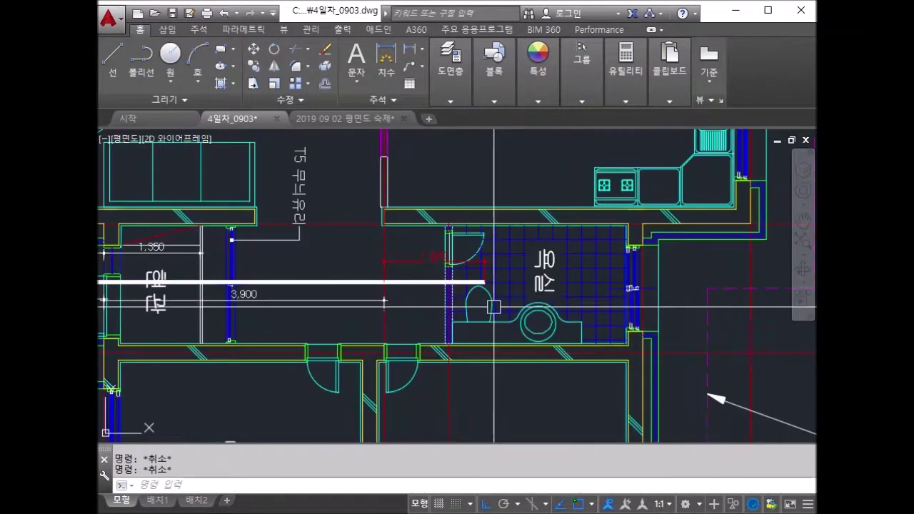
pyautogui.scroll(4, 459, 289)
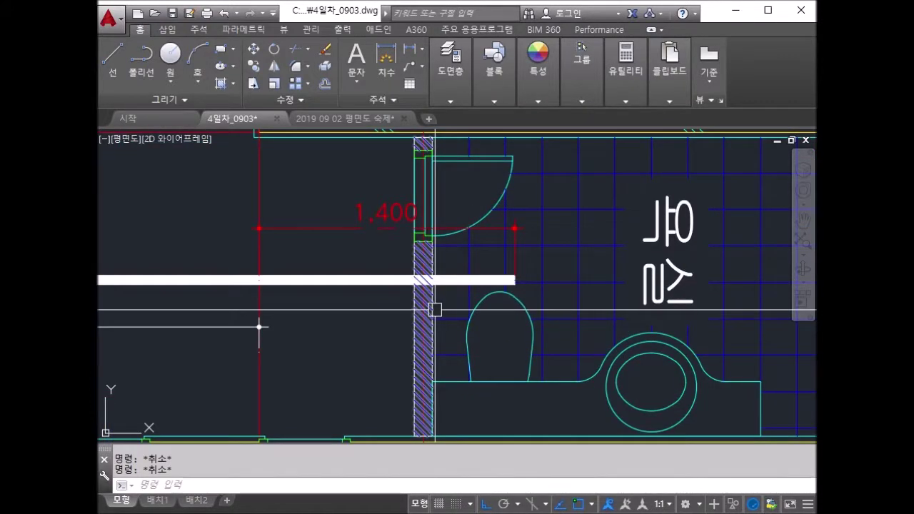
pyautogui.write('DIST')
pyautogui.press('Return')
pyautogui.click(259, 280)
pyautogui.scroll(2, 421, 286)
pyautogui.click(427, 277)
pyautogui.scroll(-5, 426, 277)
pyautogui.scroll(-3, 457, 300)
pyautogui.moveTo(483, 408); pyautogui.dragTo(483, 291, button='middle')
pyautogui.scroll(4, 483, 307)
pyautogui.press('Escape')
pyautogui.press('Escape')
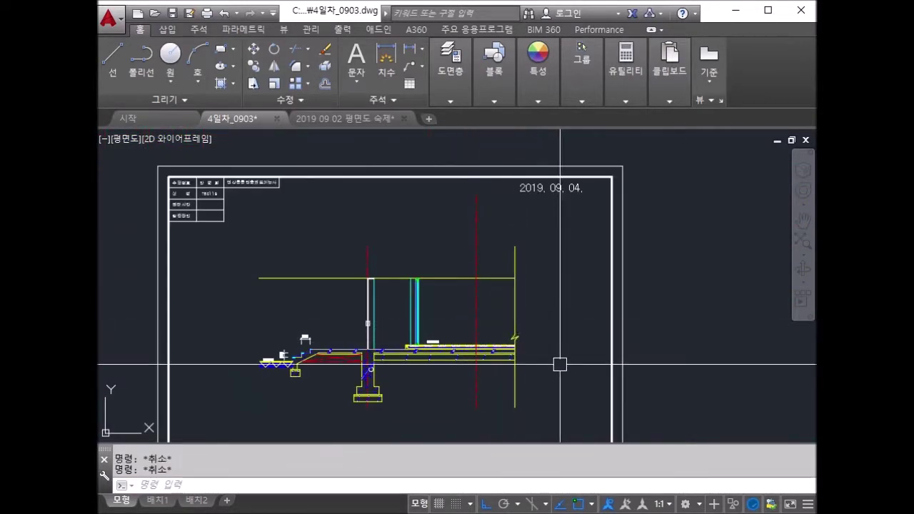
pyautogui.write('O')
pyautogui.press('Return')
# Offset the red grid line by 100 to form the new wall lines, abandoning a 900 offset.
pyautogui.write('900')
pyautogui.press('Return')
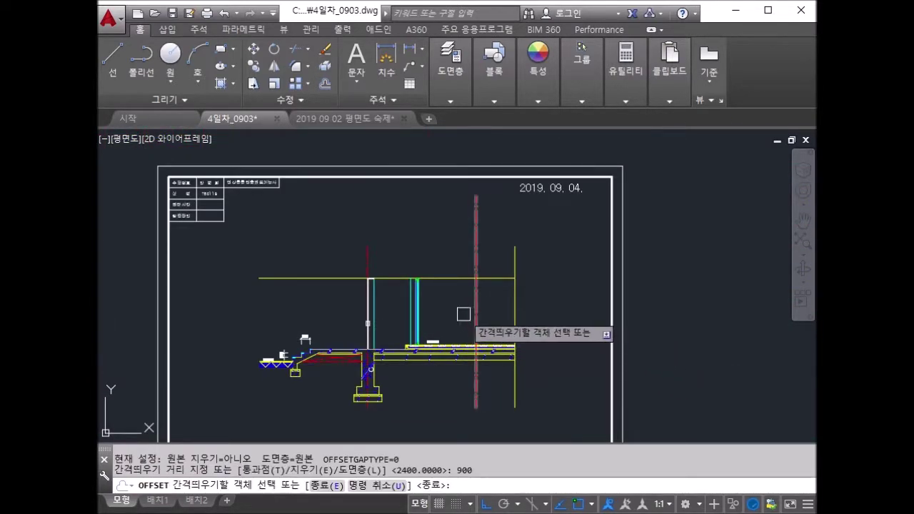
pyautogui.press('Escape')
pyautogui.scroll(4, 510, 325)
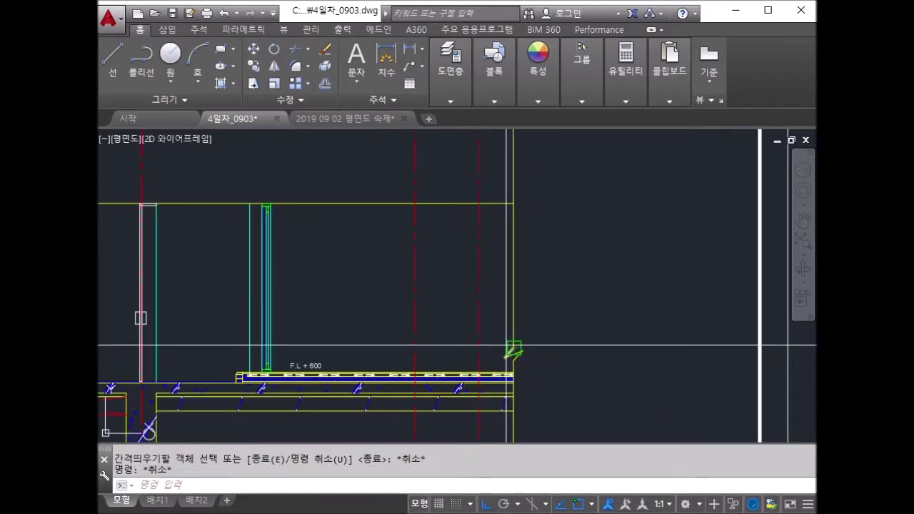
pyautogui.press('Return')
pyautogui.write('100')
pyautogui.press('Return')
pyautogui.click(472, 353)
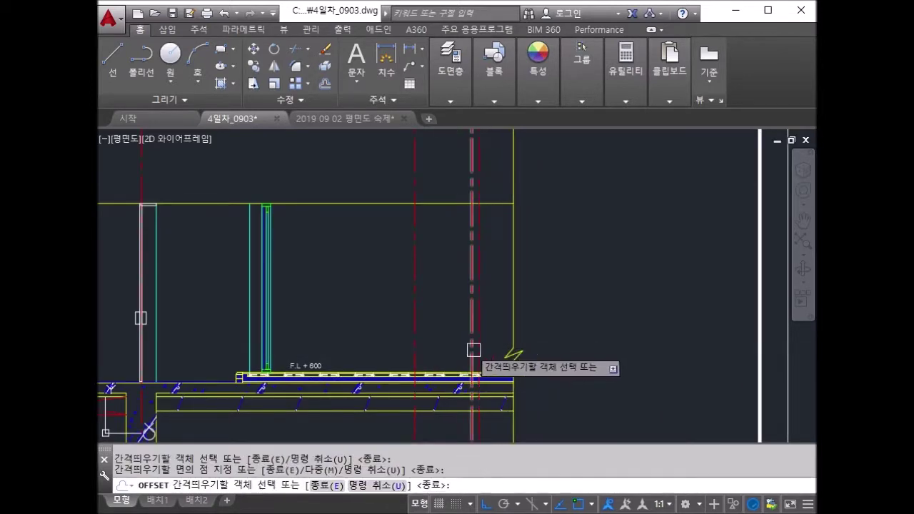
pyautogui.scroll(2, 471, 350)
pyautogui.click(529, 335)
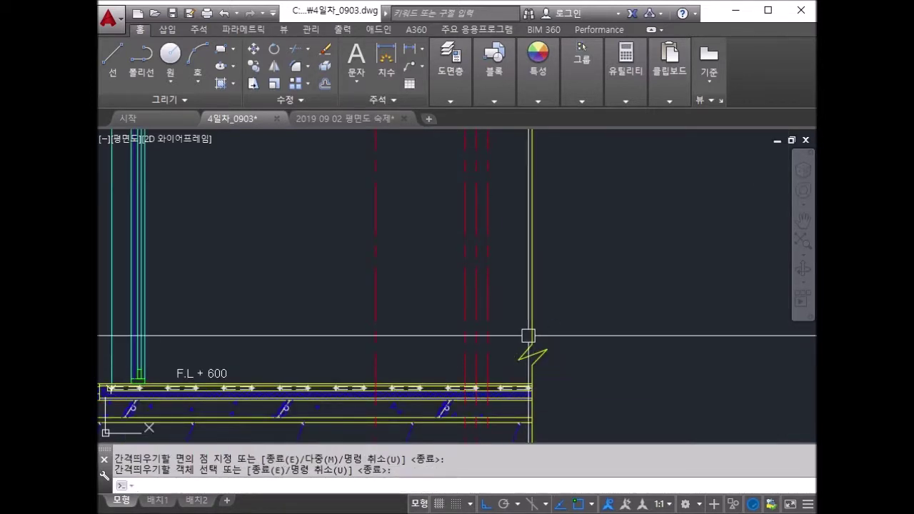
pyautogui.scroll(4, 547, 362)
pyautogui.press('Escape')
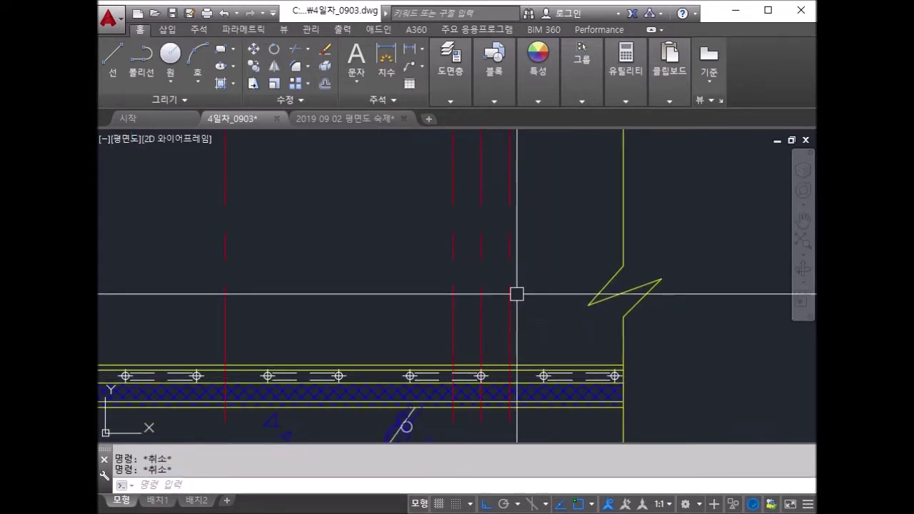
# Give the offset lines the yellow wall line's properties with MATCHPROP.
pyautogui.write('ma')
pyautogui.press('Return')
pyautogui.click(535, 364)
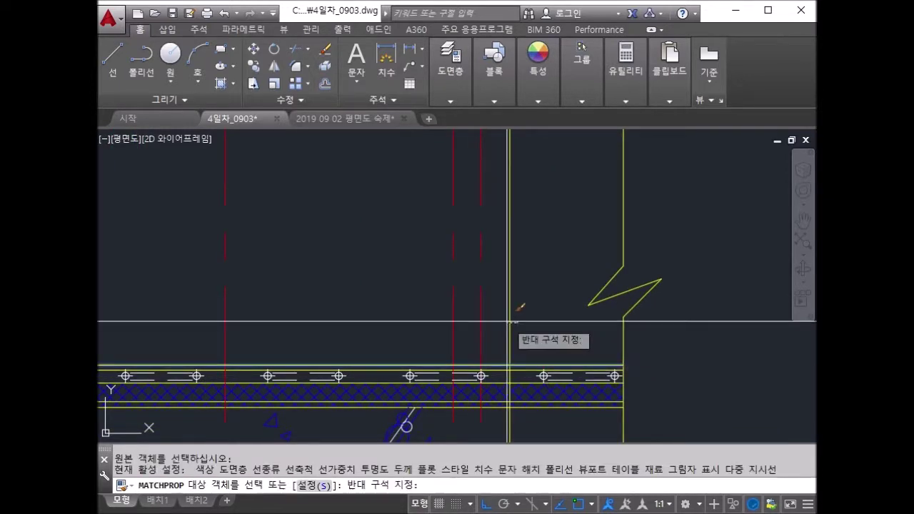
pyautogui.click(452, 323)
pyautogui.moveTo(439, 309); pyautogui.dragTo(444, 202, button='middle')
pyautogui.press('Escape')
pyautogui.press('Escape')
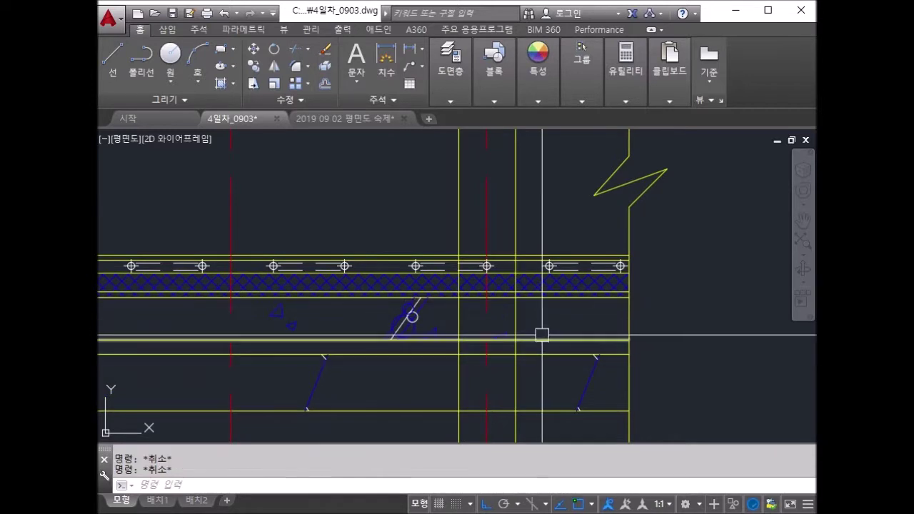
# Trim the F.L + 600 slab lines between the two new vertical wall lines.
pyautogui.write('tr')
pyautogui.press('Return')
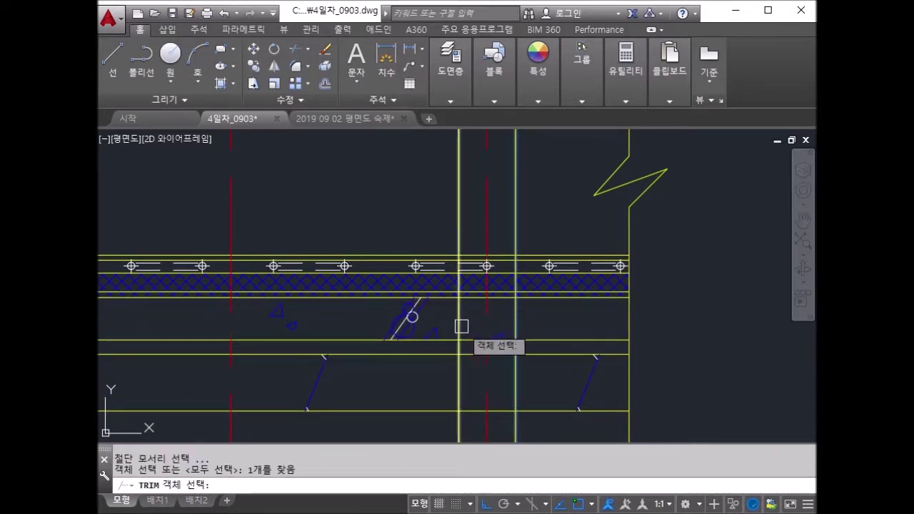
pyautogui.press('Return')
pyautogui.click(473, 314)
pyautogui.click(500, 298)
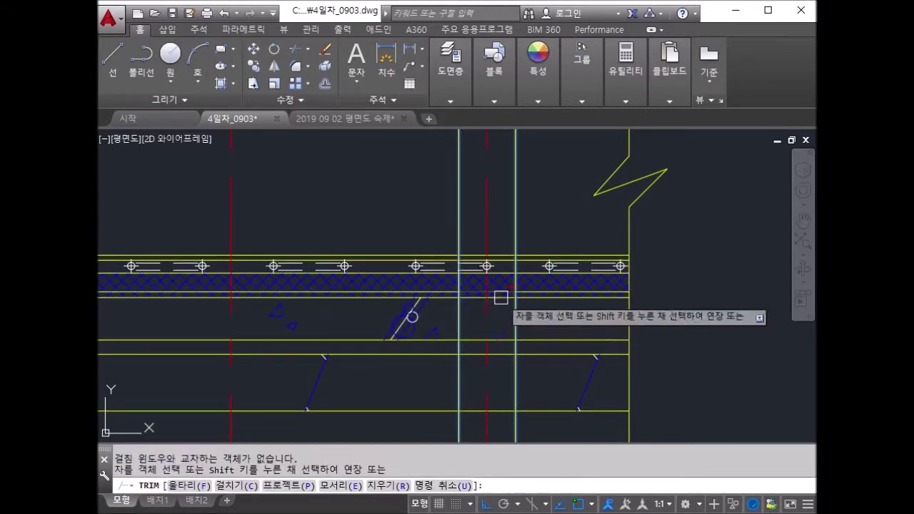
pyautogui.scroll(4, 509, 309)
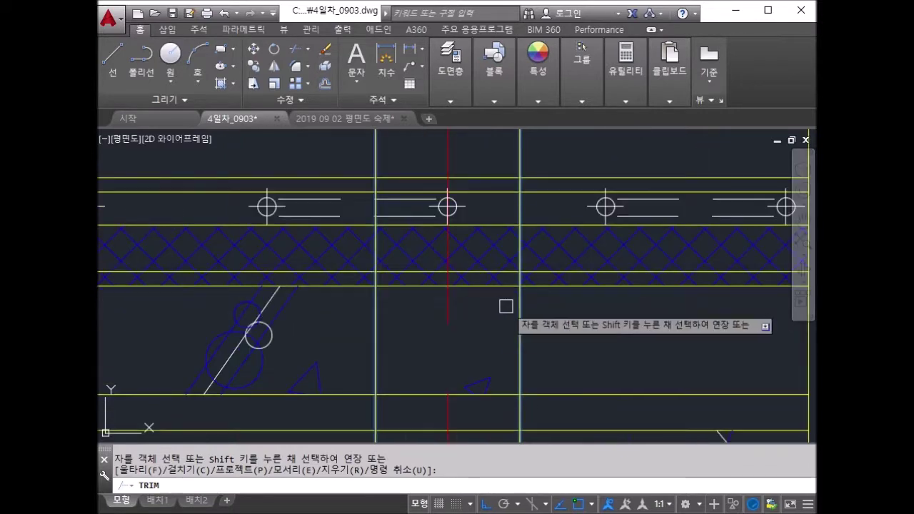
pyautogui.click(497, 304)
pyautogui.click(479, 163)
pyautogui.press('Escape')
pyautogui.scroll(-2, 462, 223)
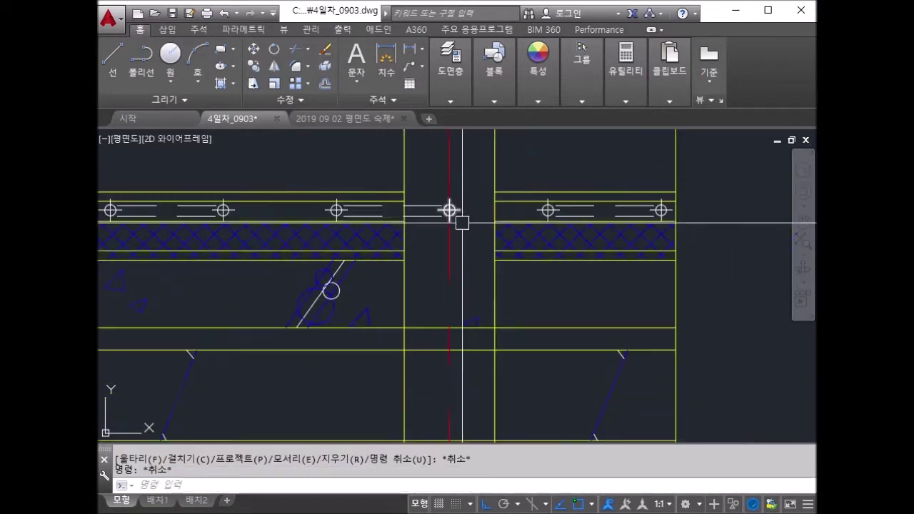
pyautogui.moveTo(462, 223); pyautogui.dragTo(492, 250, button='middle')
pyautogui.press('Escape')
# Move two groups of symbols further left along the section.
pyautogui.write('M')
pyautogui.click(336, 187)
pyautogui.click(510, 245)
pyautogui.press('Return')
pyautogui.moveTo(361, 180); pyautogui.dragTo(383, 179, button='middle')
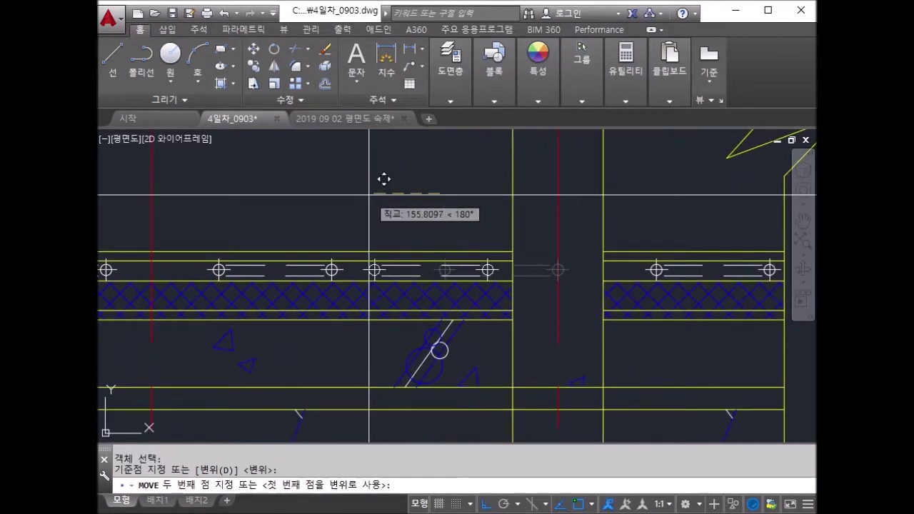
pyautogui.click(375, 178)
pyautogui.press('space')
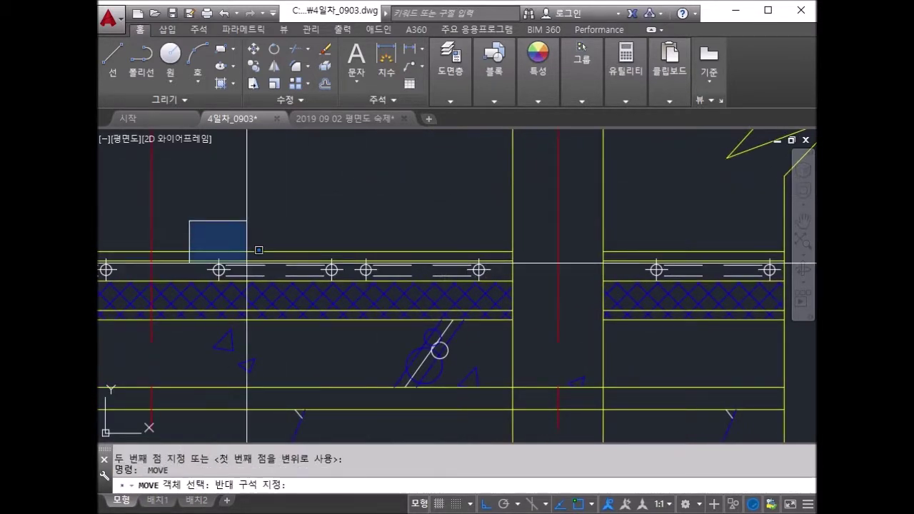
pyautogui.click(190, 221)
pyautogui.click(348, 305)
pyautogui.press('space')
pyautogui.click(362, 138)
pyautogui.click(324, 142)
pyautogui.press('space')
# Erase the old hatch and symbols at the F.L + 600 wall junction.
pyautogui.moveTo(514, 275); pyautogui.dragTo(513, 272, button='middle')
pyautogui.scroll(-3, 510, 285)
pyautogui.moveTo(579, 293)
pyautogui.mouseDown(button='middle')
pyautogui.moveTo(644, 307)
pyautogui.moveTo(708, 307)
pyautogui.mouseUp(button='middle')
pyautogui.scroll(2, 334, 305)
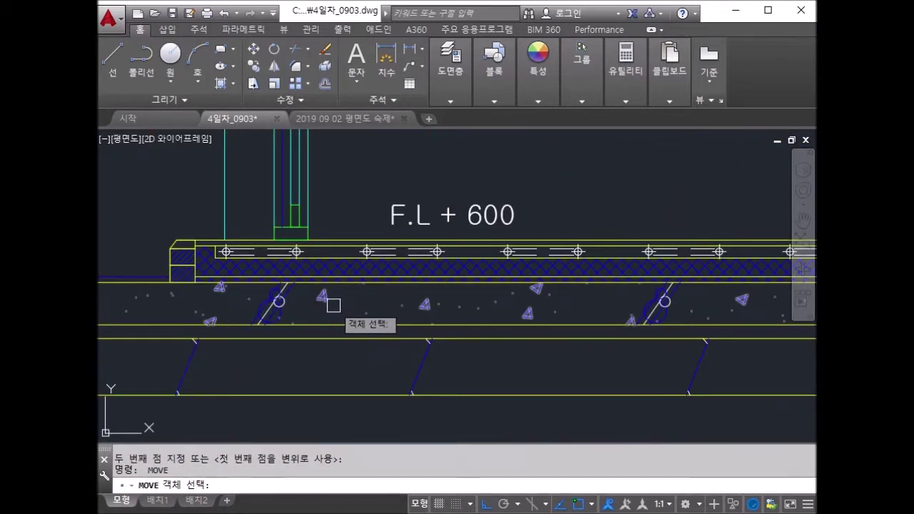
pyautogui.press('Escape')
pyautogui.scroll(2, 379, 322)
pyautogui.moveTo(379, 322); pyautogui.dragTo(700, 304, button='middle')
pyautogui.press('Escape')
pyautogui.scroll(2, 700, 304)
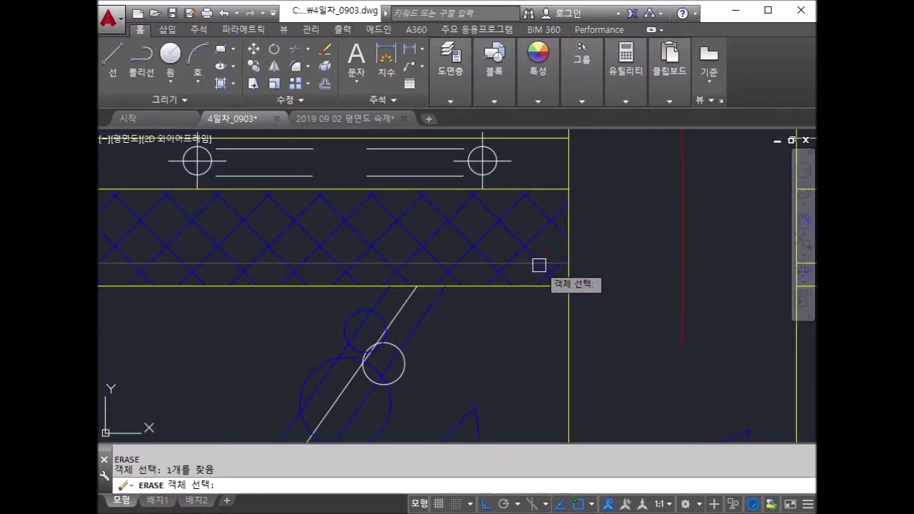
pyautogui.click(540, 265)
pyautogui.scroll(-3, 661, 274)
pyautogui.scroll(3, 568, 280)
pyautogui.scroll(-3, 572, 288)
pyautogui.scroll(1, 507, 268)
pyautogui.press('Escape')
pyautogui.press('Return')
pyautogui.click(484, 205)
pyautogui.click(421, 298)
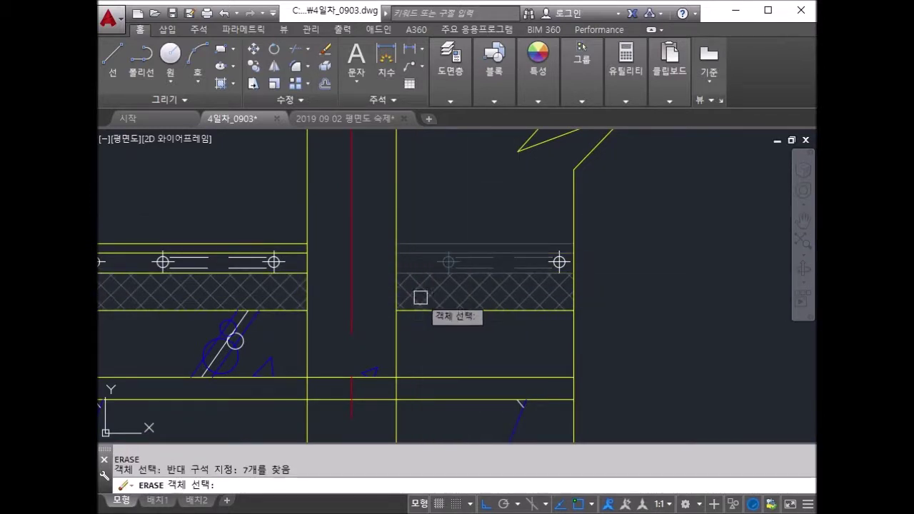
pyautogui.press('Return')
# Delete the remaining symbol beside the wall junction.
pyautogui.moveTo(457, 295); pyautogui.dragTo(481, 292, button='middle')
pyautogui.click(604, 272)
pyautogui.click(536, 251)
pyautogui.press('Delete')
# Draw a new line from the yellow line's end across to the wall.
pyautogui.write('l')
pyautogui.press('Return')
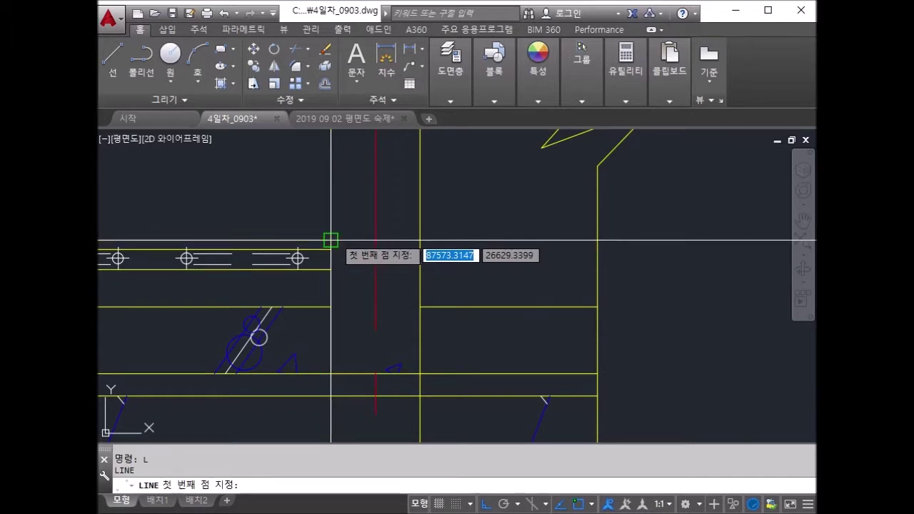
pyautogui.click(331, 240)
pyautogui.click(425, 243)
pyautogui.press('Escape')
pyautogui.press('Escape')
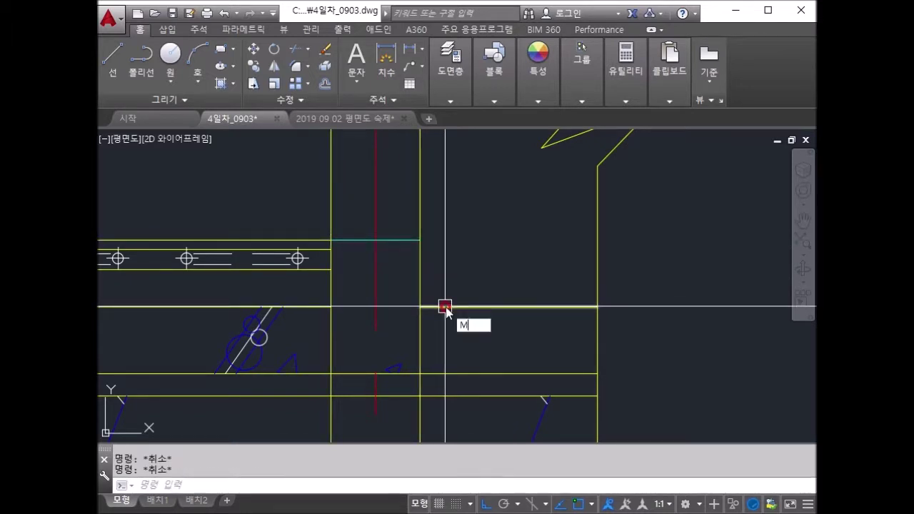
# Make the new line yellow by matching a yellow section line's properties.
pyautogui.write('a')
pyautogui.press('Return')
pyautogui.click(417, 238)
pyautogui.press('Return')
pyautogui.press('Return')
pyautogui.click(424, 220)
pyautogui.click(404, 240)
pyautogui.scroll(-2, 416, 298)
pyautogui.press('Escape')
# Trim away the two leftover vertical wall segments.
pyautogui.press('Escape')
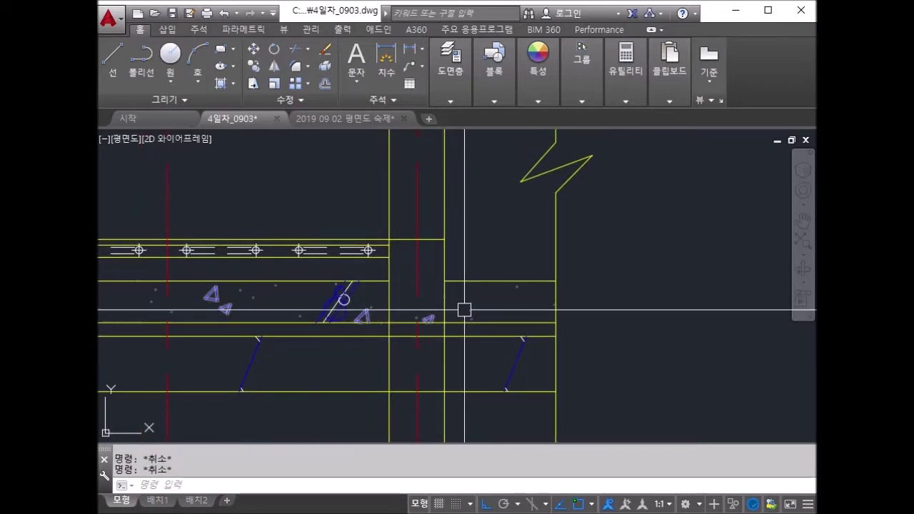
pyautogui.write('tr')
pyautogui.press('Return')
pyautogui.press('Return')
pyautogui.click(445, 302)
pyautogui.click(382, 303)
pyautogui.press('Escape')
pyautogui.write('e')
pyautogui.press('Return')
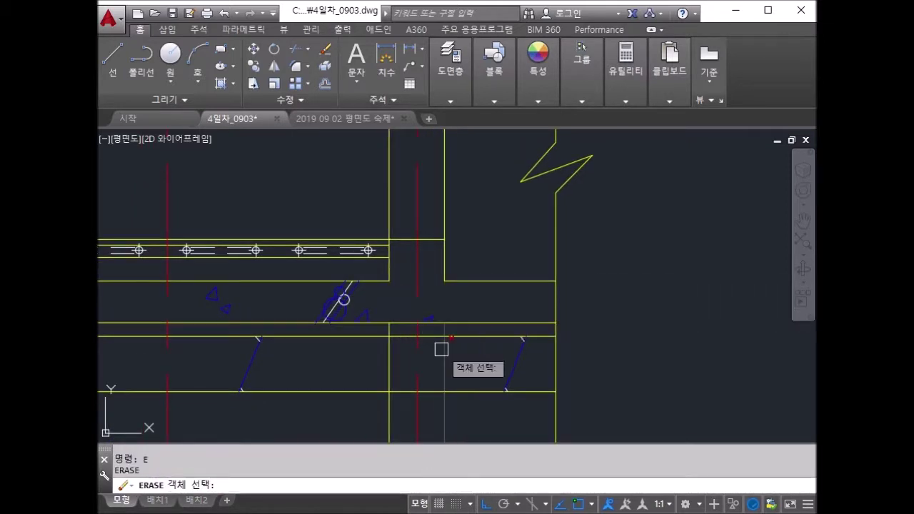
pyautogui.scroll(-2, 397, 358)
pyautogui.press('Escape')
pyautogui.press('Escape')
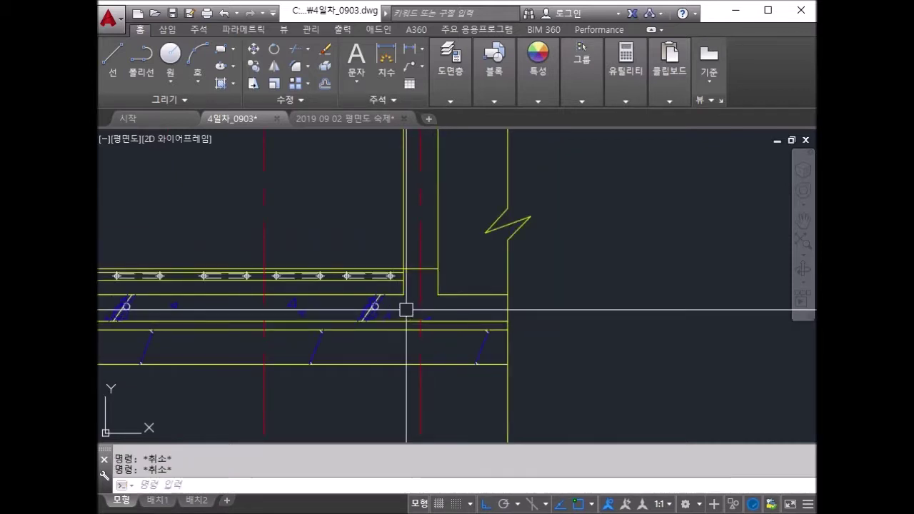
pyautogui.write('CO')
pyautogui.press('Return')
pyautogui.scroll(2, 405, 309)
# Copy the blue post-and-circle slab symbol to the far side of the new wall.
pyautogui.click(317, 265)
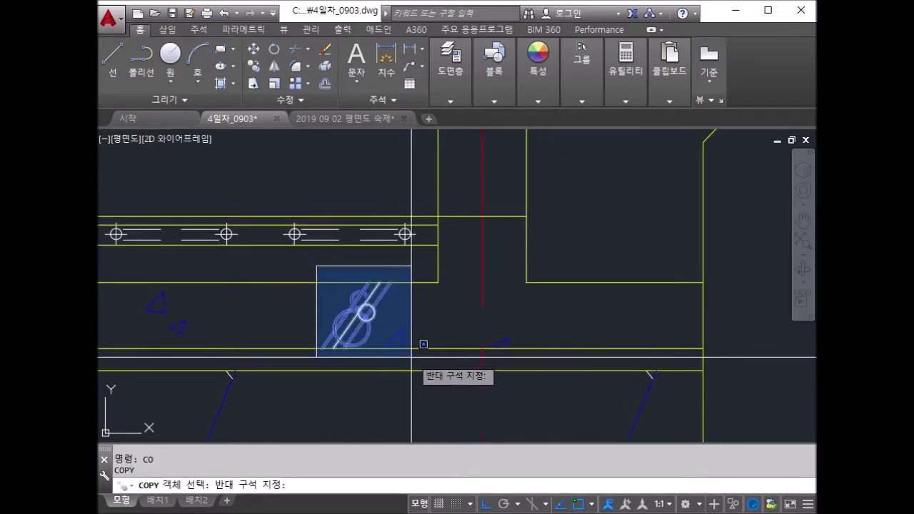
pyautogui.click(410, 347)
pyautogui.press('Return')
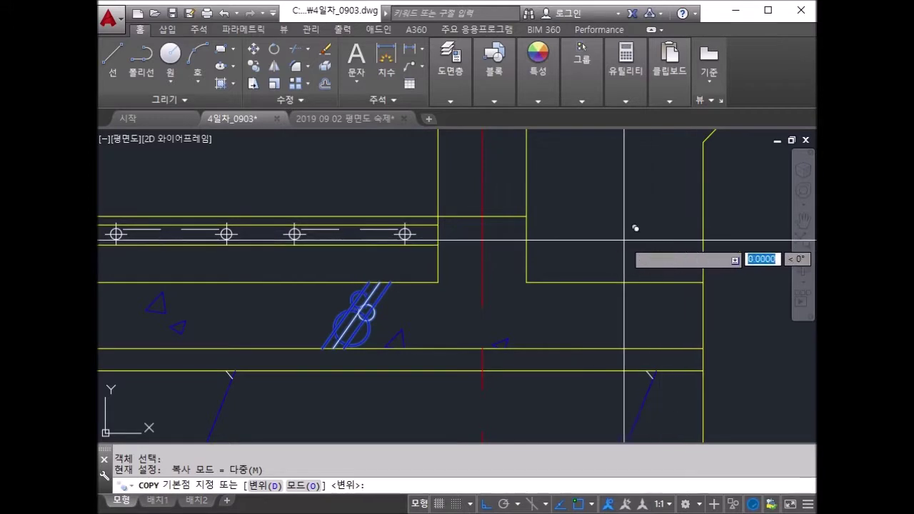
pyautogui.click(620, 235)
pyautogui.moveTo(730, 251); pyautogui.dragTo(500, 264, button='middle')
pyautogui.click(661, 286)
pyautogui.press('Return')
pyautogui.moveTo(490, 327); pyautogui.dragTo(510, 248, button='middle')
pyautogui.press('Escape')
pyautogui.press('Escape')
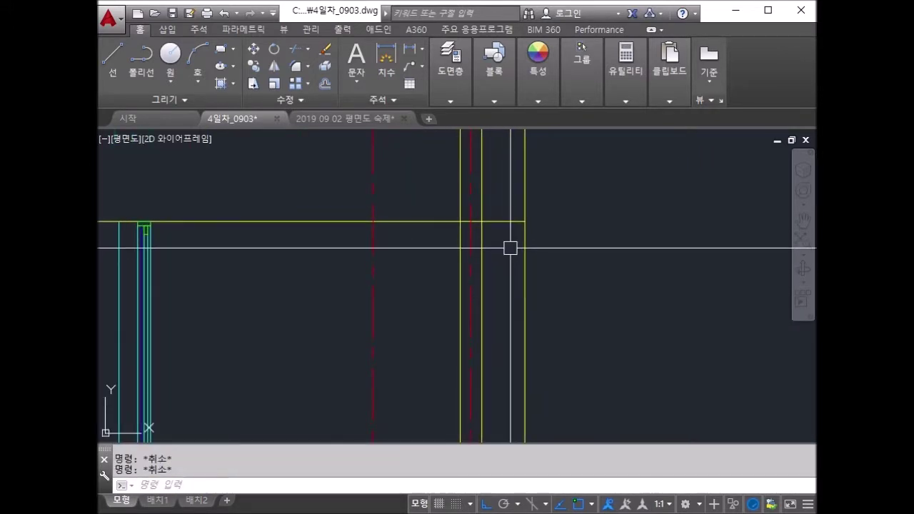
# Start a trim and cancel it without changing anything.
pyautogui.write('r')
pyautogui.press('Return')
pyautogui.press('Return')
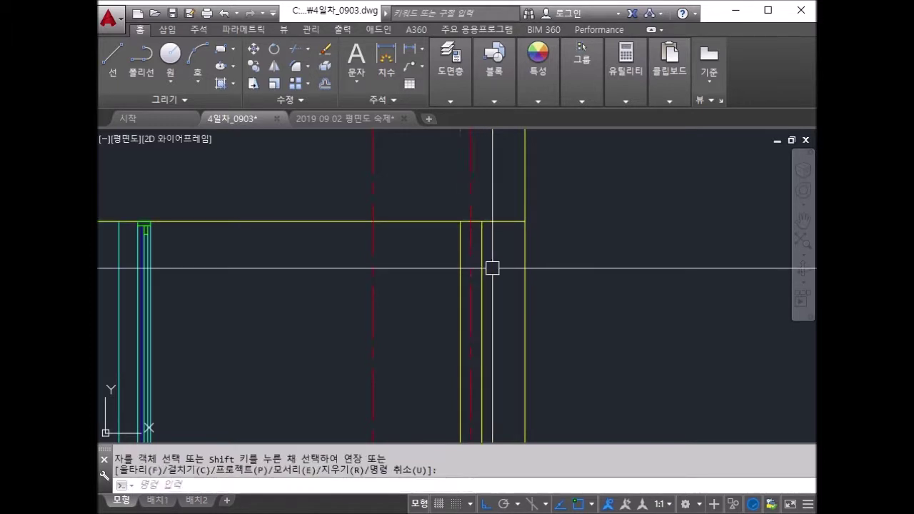
pyautogui.scroll(-3, 504, 206)
pyautogui.scroll(3, 503, 206)
pyautogui.scroll(2, 498, 293)
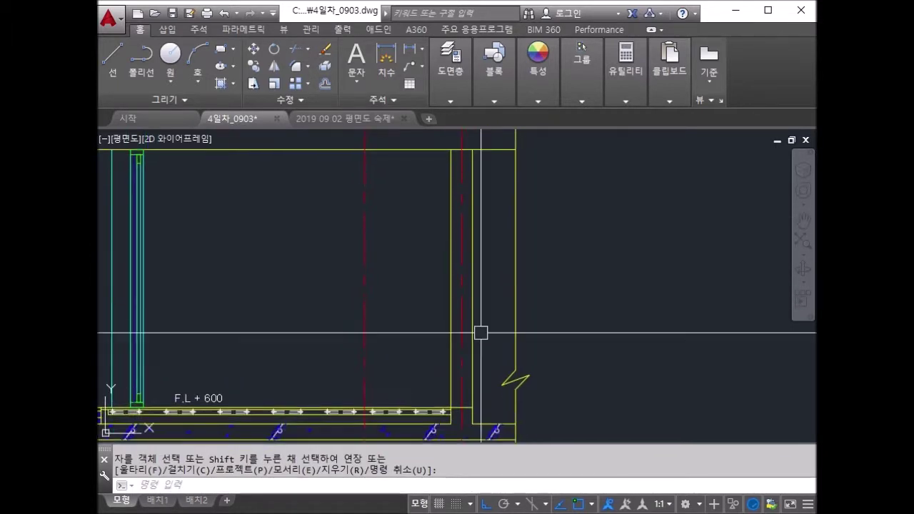
pyautogui.press('Escape')
pyautogui.press('Escape')
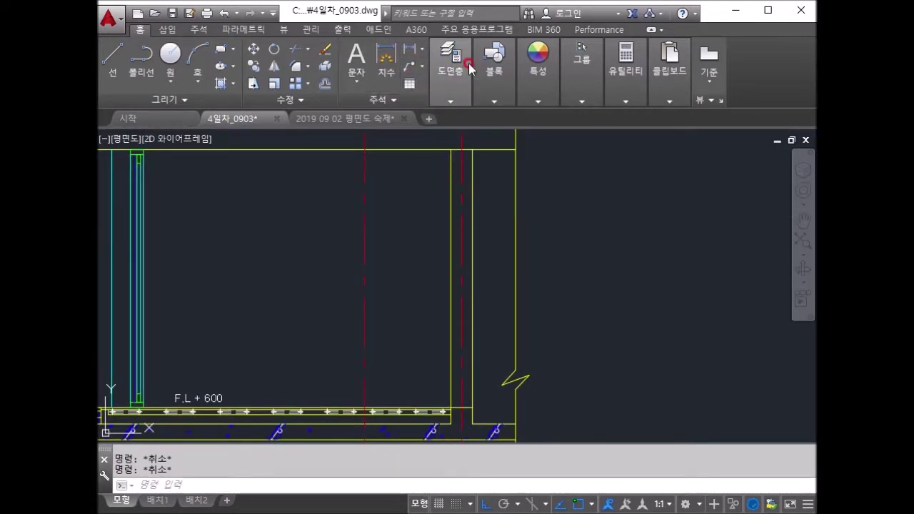
# On layer 단면선, fill the outer wall strip with a user-defined hatch spaced 60.
pyautogui.moveTo(451, 70)
pyautogui.click(576, 122)
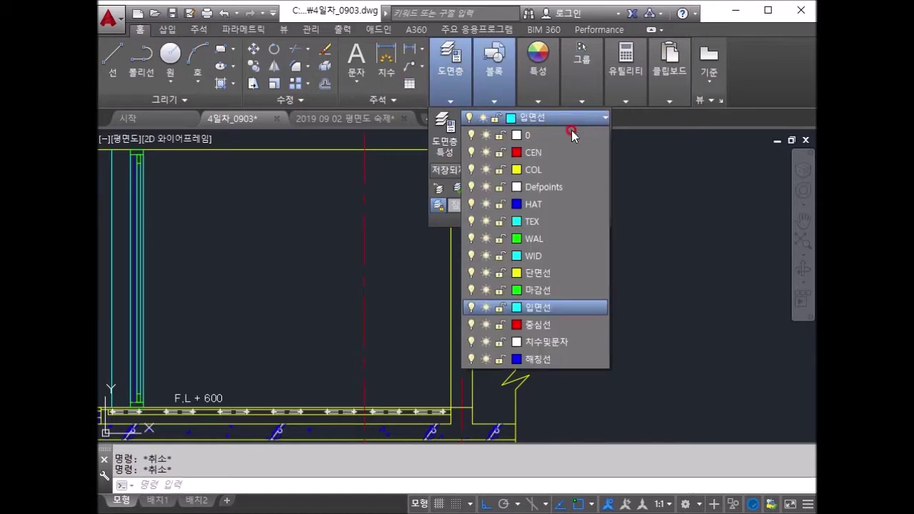
pyautogui.click(543, 274)
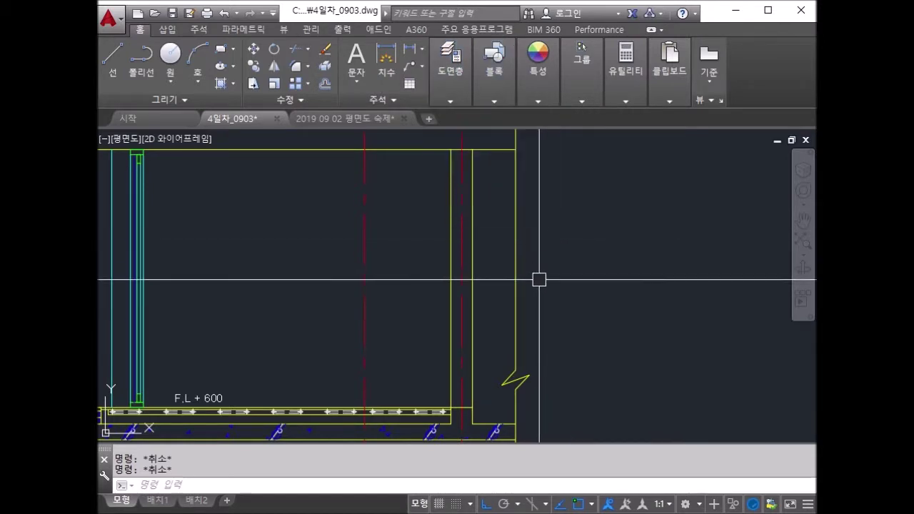
pyautogui.write('h')
pyautogui.press('Return')
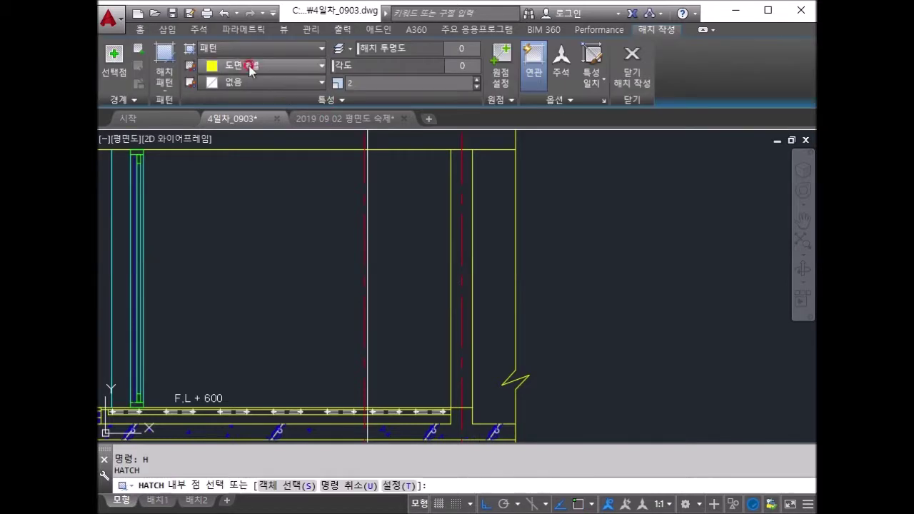
pyautogui.click(255, 51)
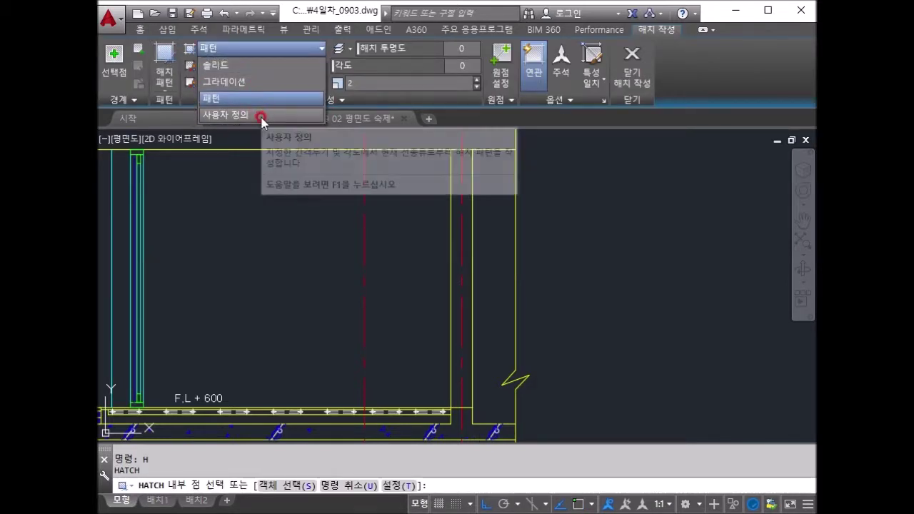
pyautogui.click(264, 116)
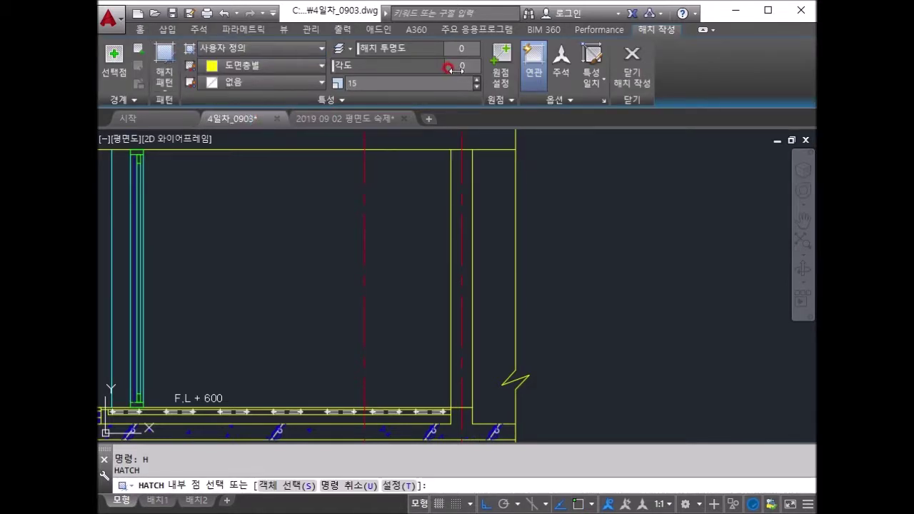
pyautogui.click(416, 82)
pyautogui.write('60')
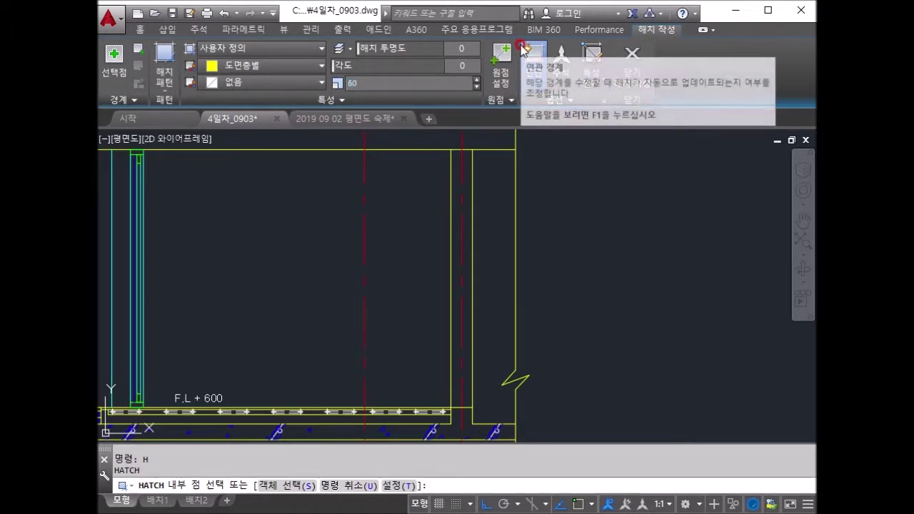
pyautogui.click(450, 350)
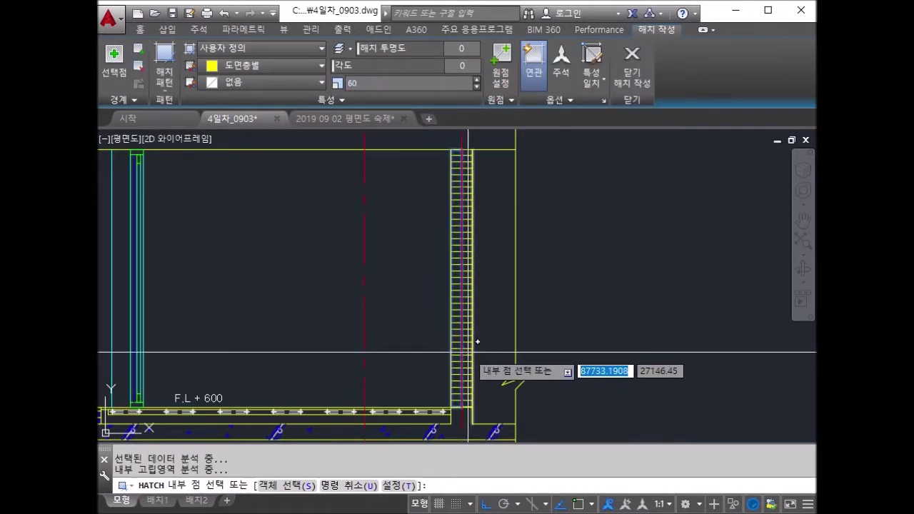
pyautogui.press('Return')
# On layer 해칭선, hatch the inner wall strip at 45° with spacing 15.
pyautogui.click(449, 97)
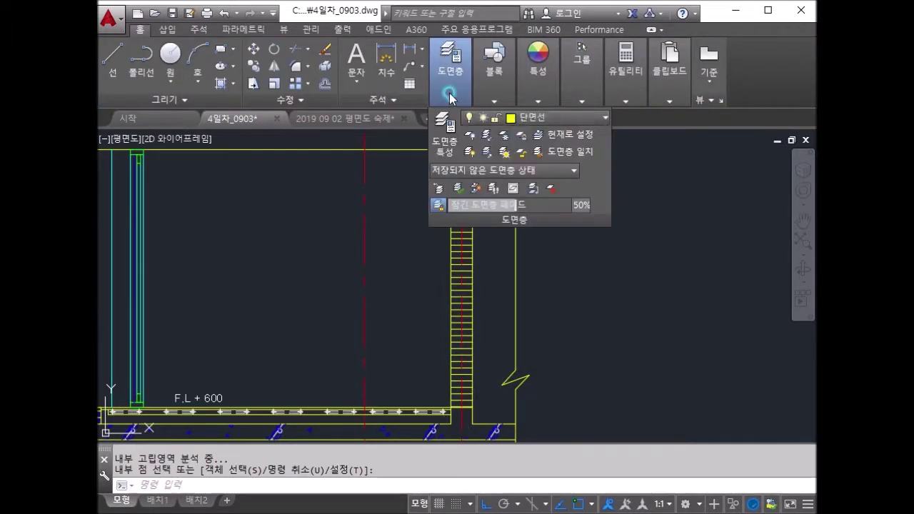
pyautogui.click(535, 118)
pyautogui.click(540, 359)
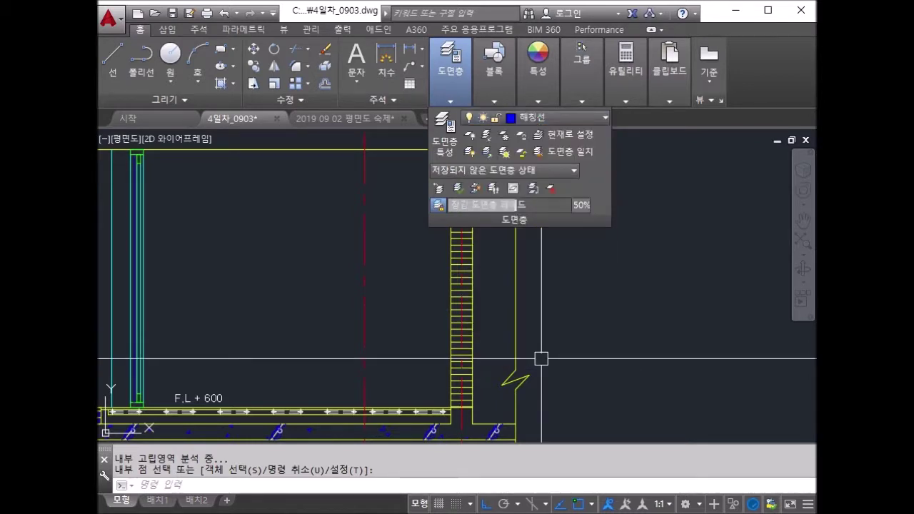
pyautogui.press('Escape')
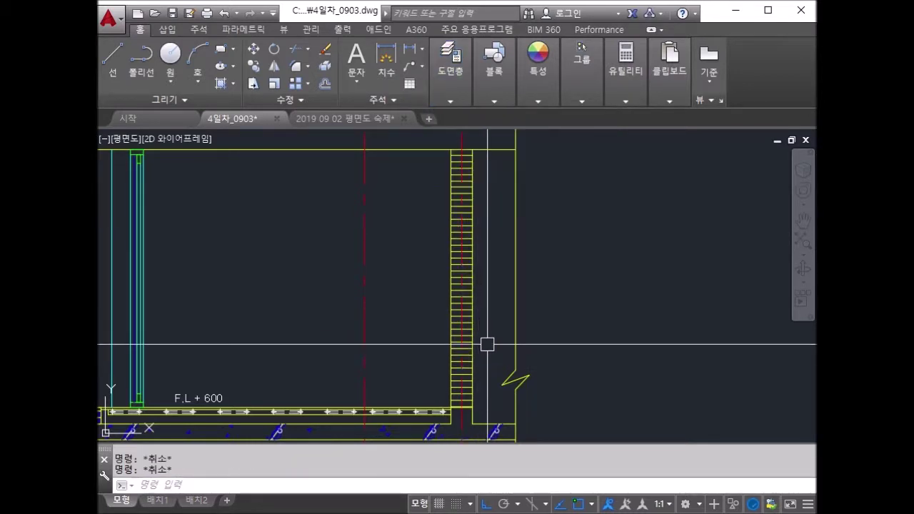
pyautogui.write('h')
pyautogui.press('Return')
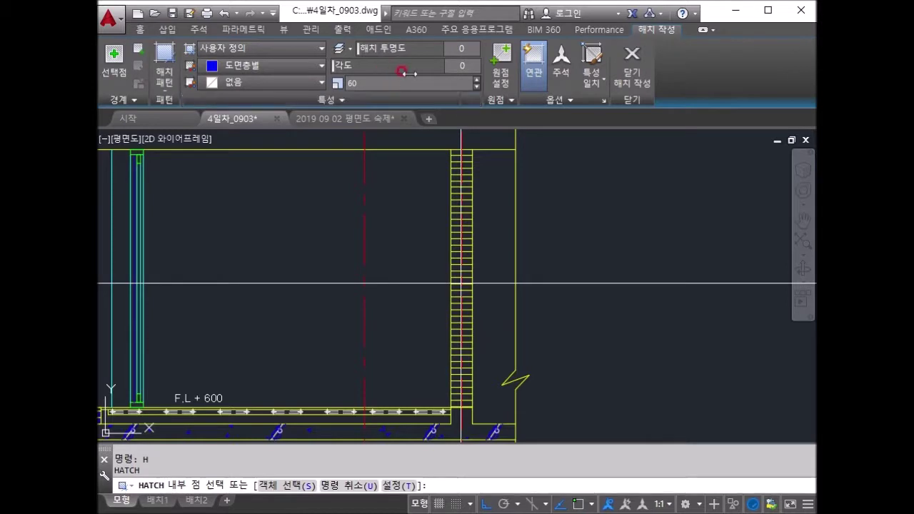
pyautogui.write('45')
pyautogui.press('Return')
pyautogui.write('15')
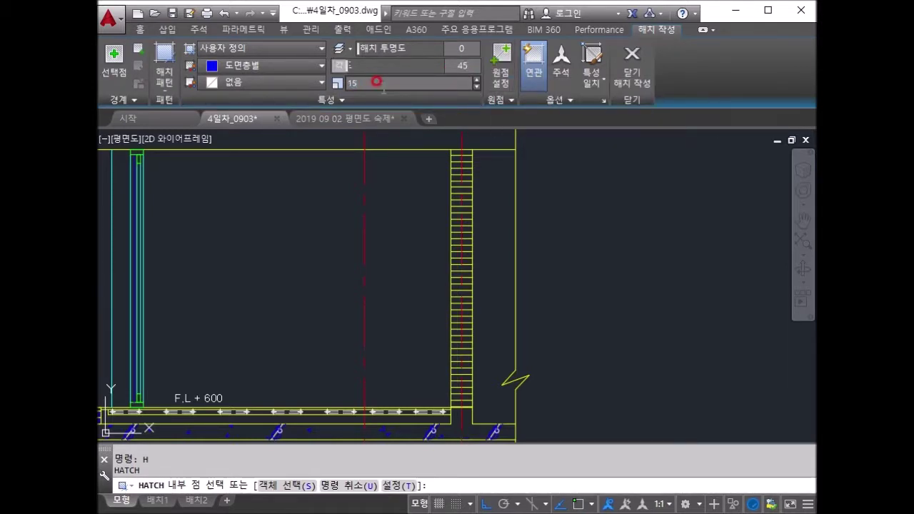
pyautogui.click(461, 304)
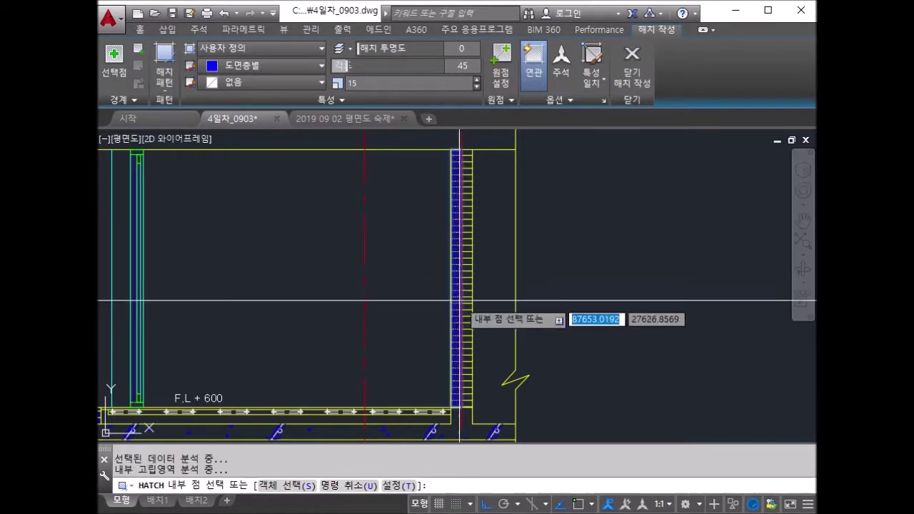
pyautogui.press('Return')
pyautogui.scroll(-3, 514, 333)
pyautogui.scroll(3, 492, 272)
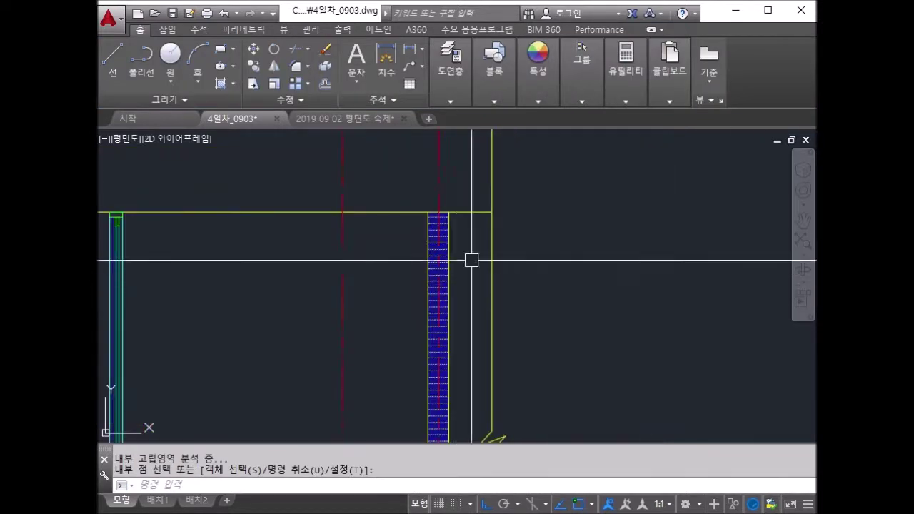
pyautogui.scroll(5, 450, 256)
pyautogui.scroll(-5, 443, 262)
# Zoom out and pan to frame the whole section and the title block.
pyautogui.moveTo(457, 252); pyautogui.dragTo(467, 263, button='middle')
pyautogui.scroll(-3, 466, 263)
pyautogui.moveTo(376, 326); pyautogui.dragTo(482, 306, button='middle')
pyautogui.press('Escape')
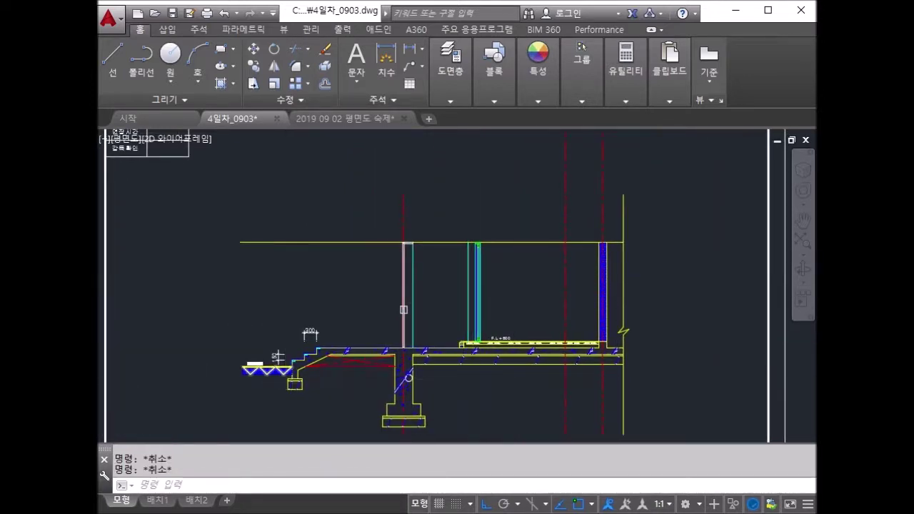
pyautogui.scroll(3, 367, 282)
pyautogui.scroll(-3, 295, 385)
pyautogui.moveTo(452, 142)
pyautogui.mouseDown(button='middle')
pyautogui.moveTo(424, 321)
pyautogui.moveTo(468, 221)
pyautogui.mouseUp(button='middle')
pyautogui.scroll(-2, 423, 321)
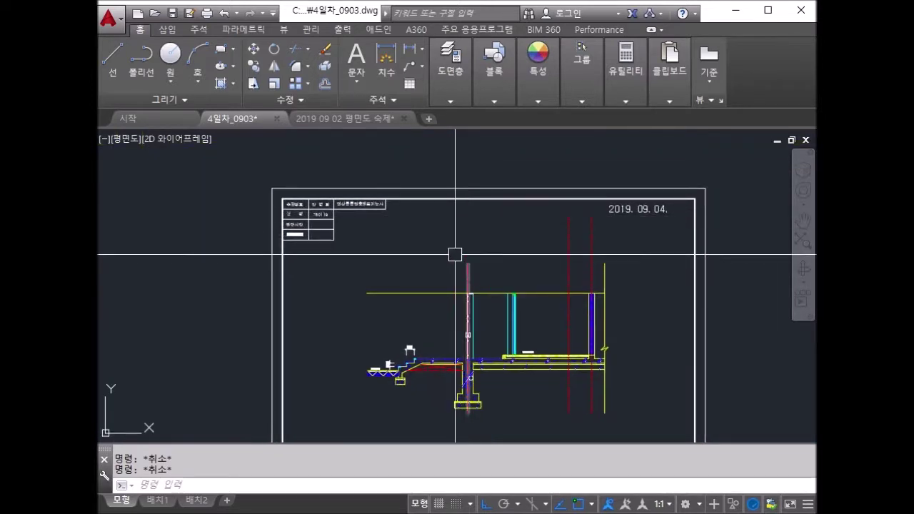
# Start single-line text (DT) left of the railing post with height 50 and rotation 0.
pyautogui.write('dt')
pyautogui.press('Return')
pyautogui.scroll(3, 443, 336)
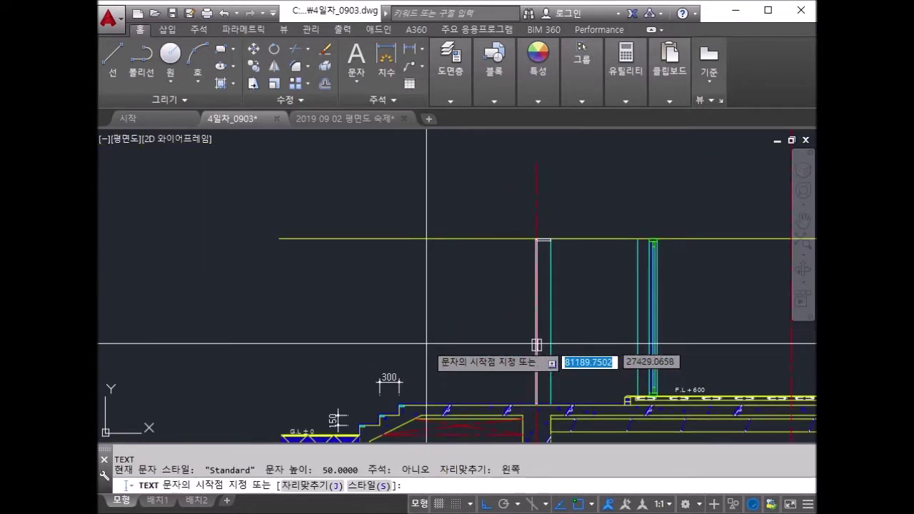
pyautogui.click(536, 341)
pyautogui.press('Return')
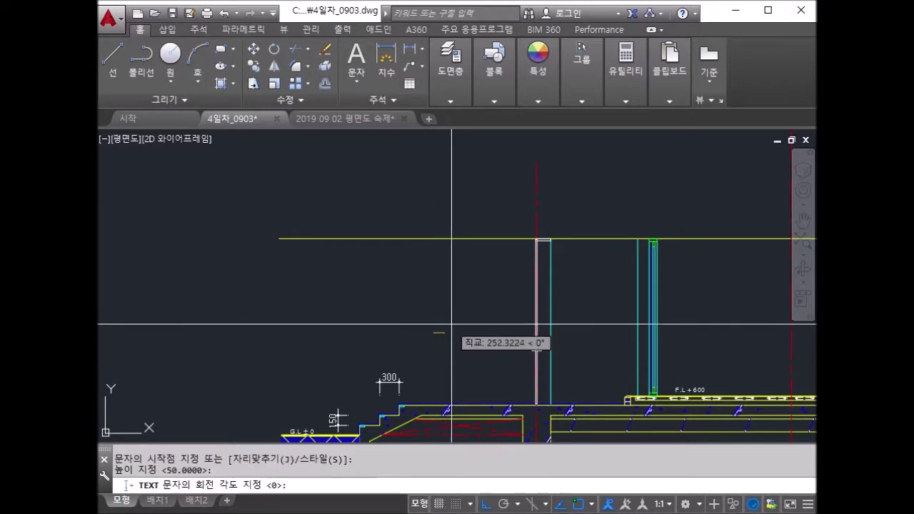
pyautogui.click(451, 328)
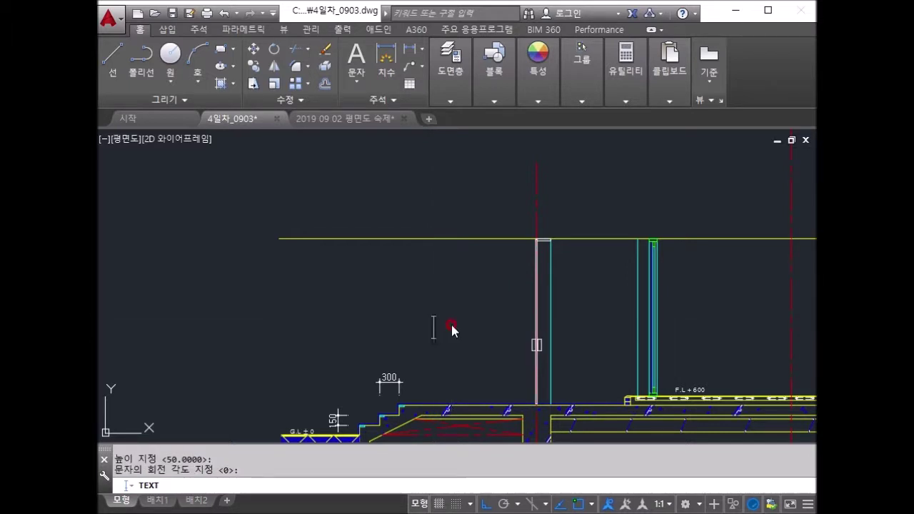
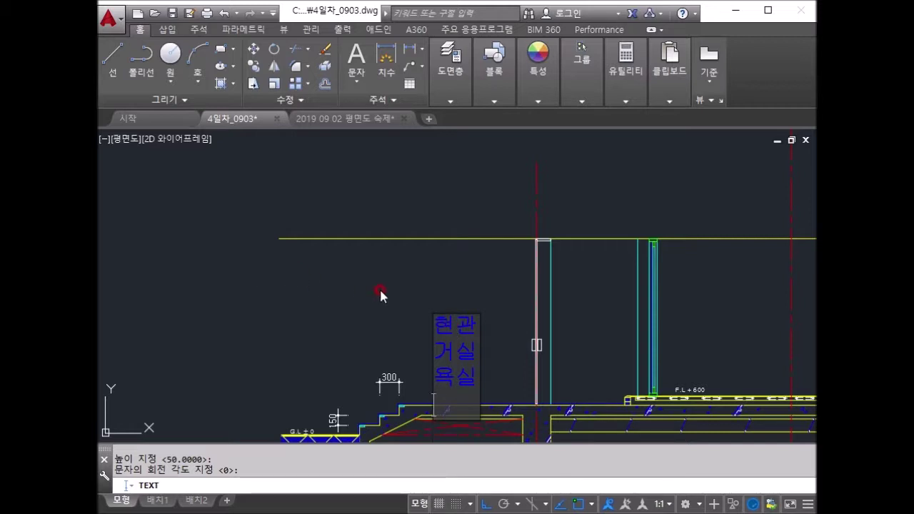
# Copy the white text style onto the three blue room labels with MATCHPROP.
pyautogui.press('Escape')
pyautogui.press('Escape')
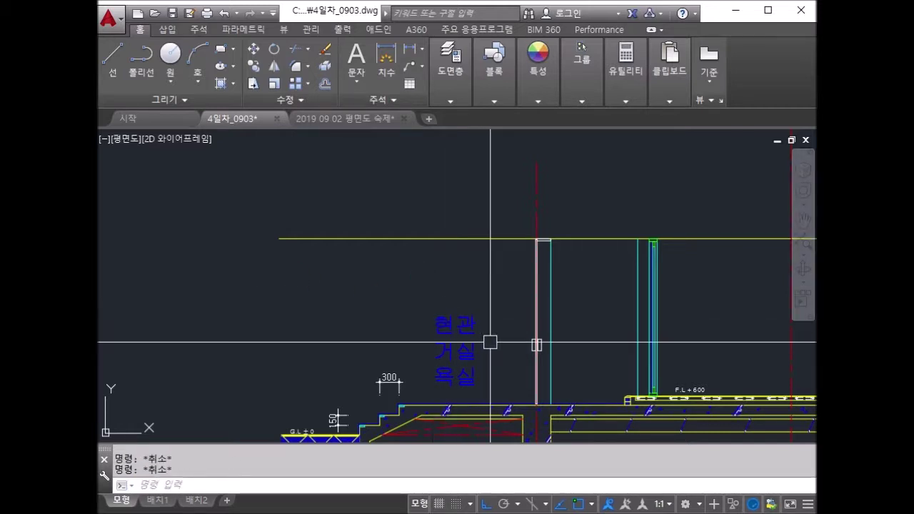
pyautogui.write('ㅁㅎ')
pyautogui.press('Return')
pyautogui.press('Escape')
pyautogui.press('Escape')
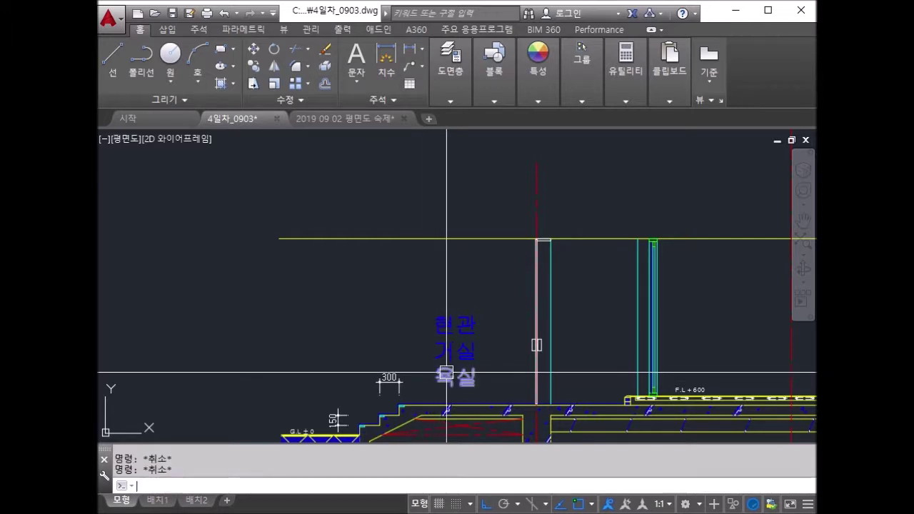
pyautogui.write('MA')
pyautogui.press('Return')
pyautogui.click(390, 378)
pyautogui.click(468, 347)
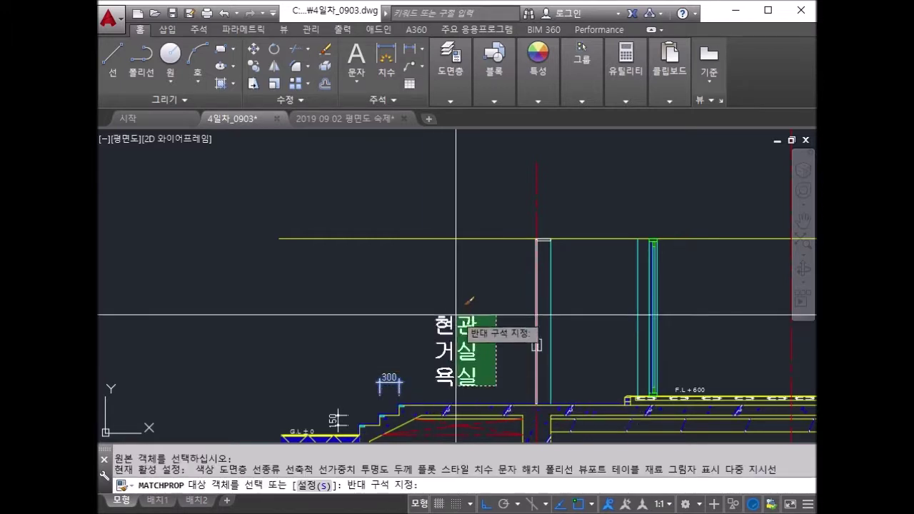
pyautogui.write('M')
# Move the 현관 label into the entrance room.
pyautogui.click(455, 324)
pyautogui.press('Return')
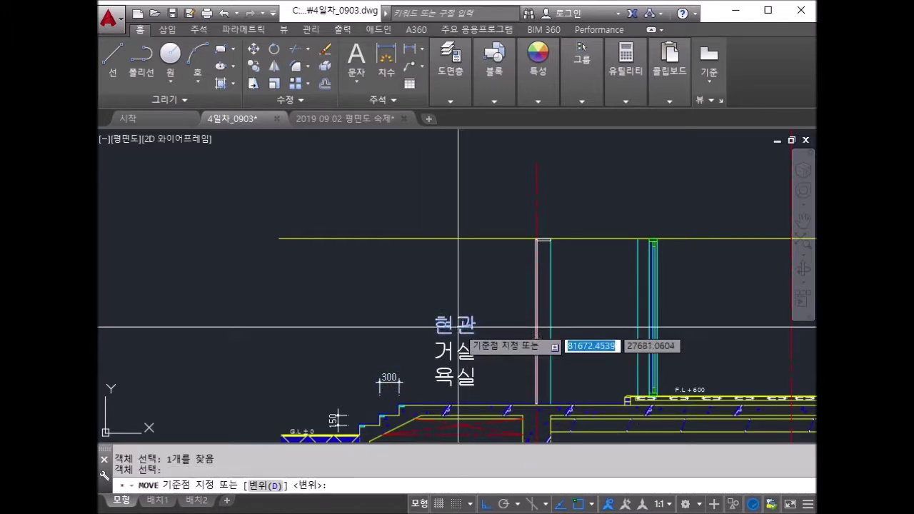
pyautogui.click(458, 326)
pyautogui.press('F8')
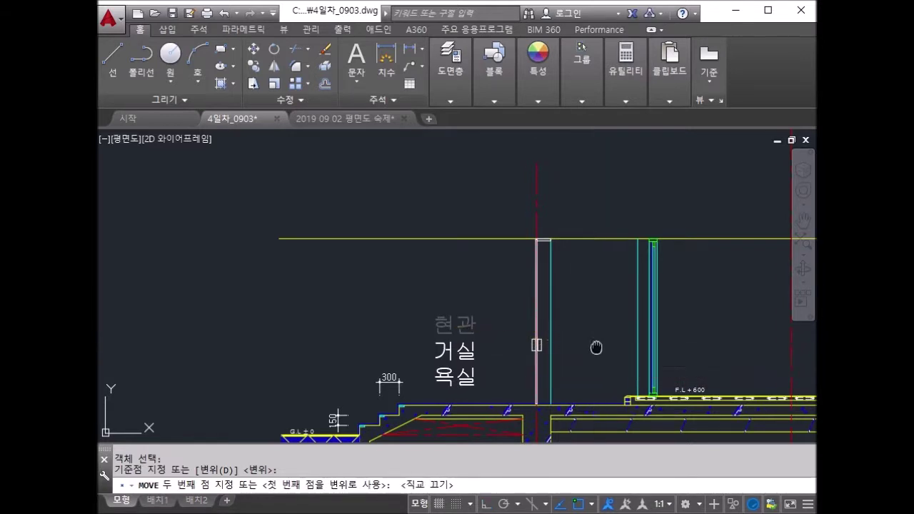
pyautogui.moveTo(592, 342); pyautogui.dragTo(579, 338, button='middle')
pyautogui.click(581, 336)
# Move the 거실 label into the living room.
pyautogui.press('Return')
pyautogui.click(457, 348)
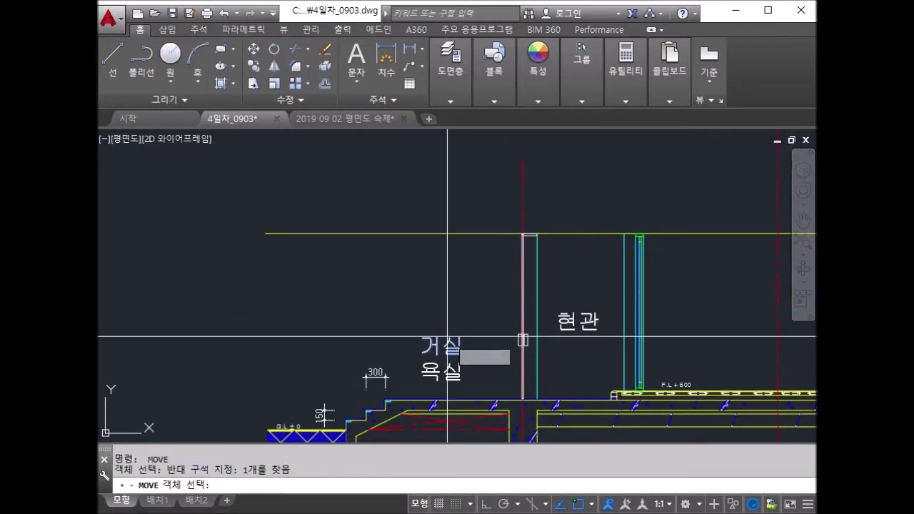
pyautogui.press('Return')
pyautogui.click(461, 340)
pyautogui.moveTo(763, 307); pyautogui.dragTo(626, 293, button='middle')
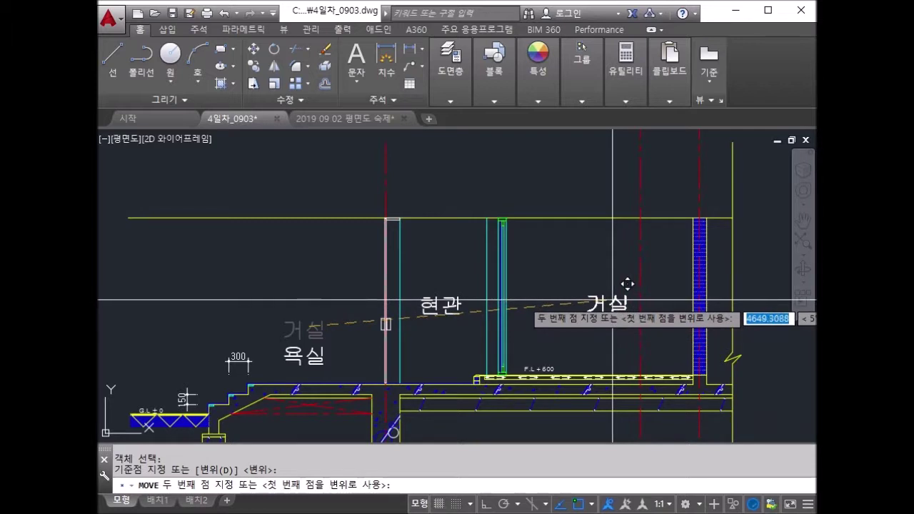
pyautogui.click(628, 284)
# Move the 욕실 label into the bathroom.
pyautogui.press('Return')
pyautogui.click(312, 329)
pyautogui.click(351, 364)
pyautogui.click(307, 356)
pyautogui.press('Return')
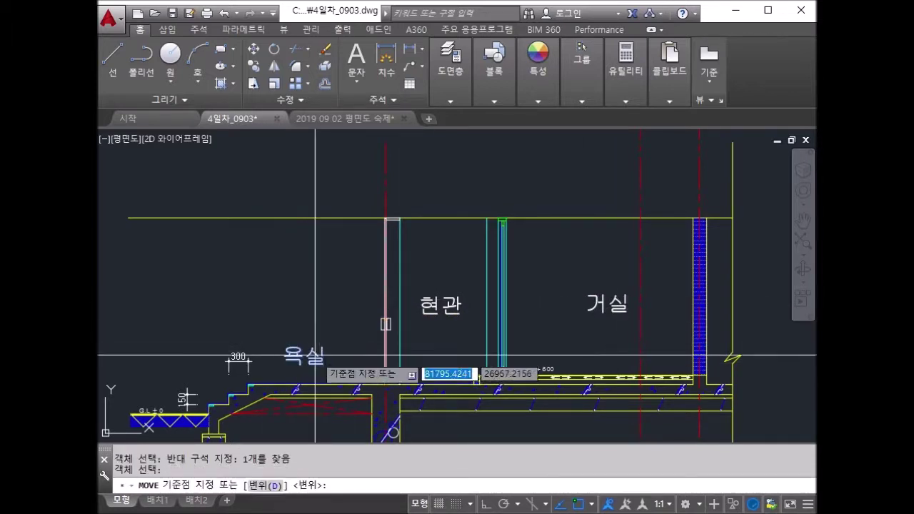
pyautogui.click(325, 353)
pyautogui.click(764, 289)
pyautogui.press('Return')
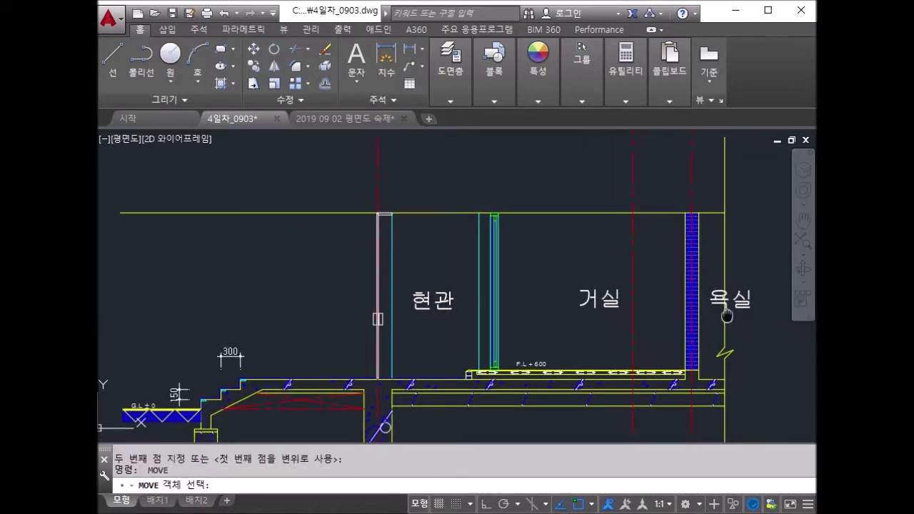
pyautogui.moveTo(724, 297); pyautogui.dragTo(505, 256, button='middle')
pyautogui.scroll(5, 511, 289)
pyautogui.press('Escape')
pyautogui.press('Escape')
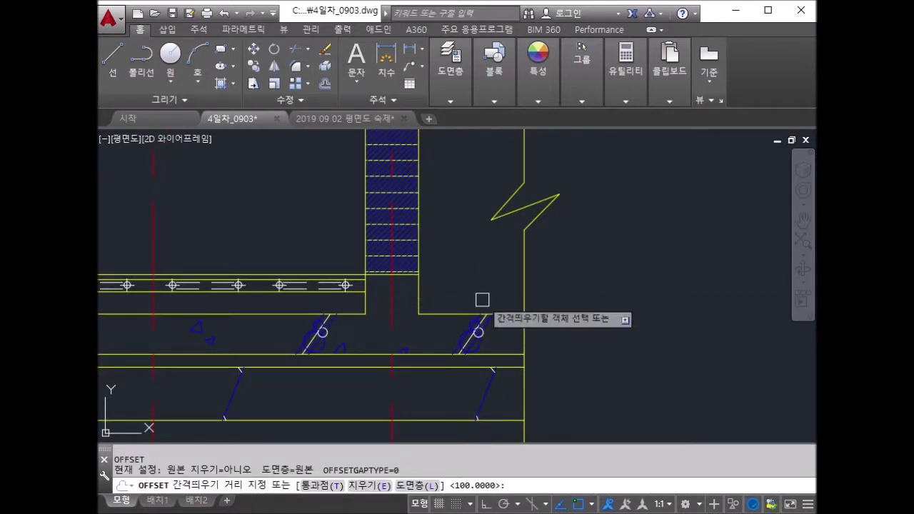
# Offset the bath floor line and the wall line inward as finish lines.
pyautogui.click(437, 312)
pyautogui.click(438, 306)
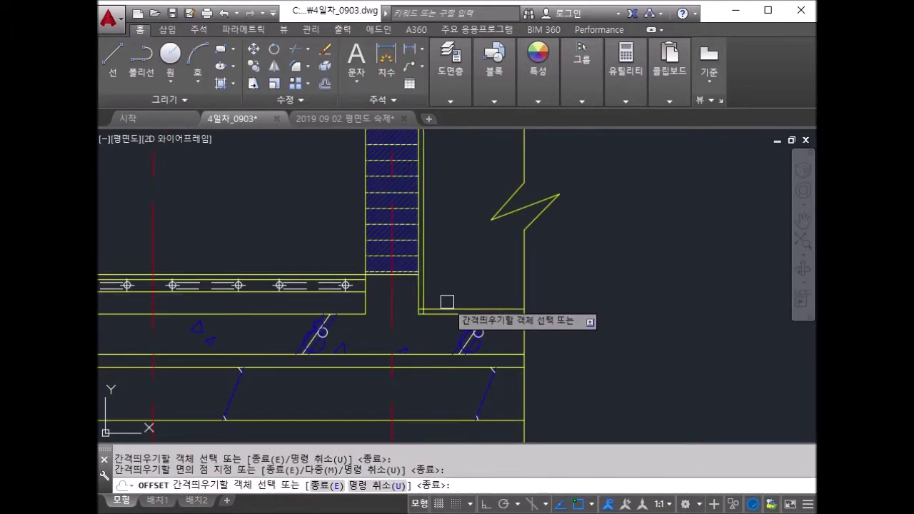
pyautogui.moveTo(465, 279); pyautogui.dragTo(467, 293, button='middle')
pyautogui.click(467, 321)
pyautogui.click(467, 314)
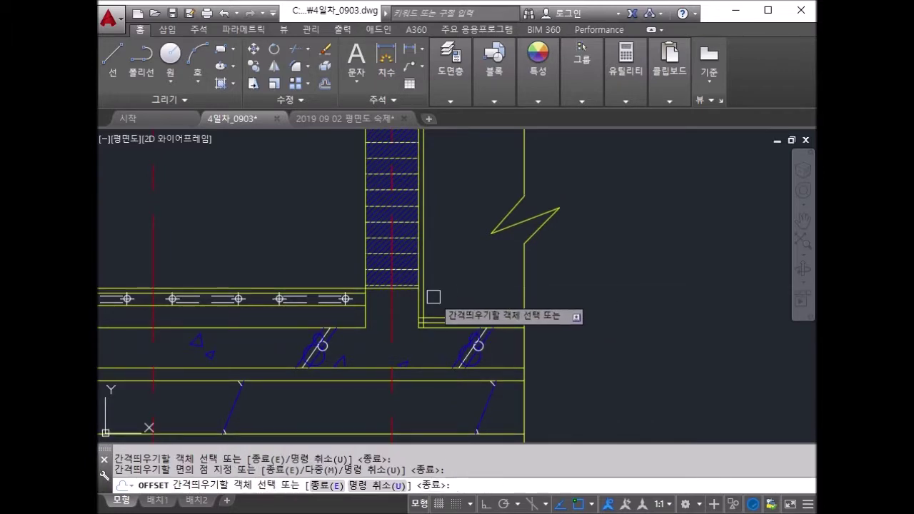
pyautogui.scroll(-4, 467, 274)
pyautogui.moveTo(467, 273); pyautogui.dragTo(475, 356, button='middle')
pyautogui.scroll(3, 490, 392)
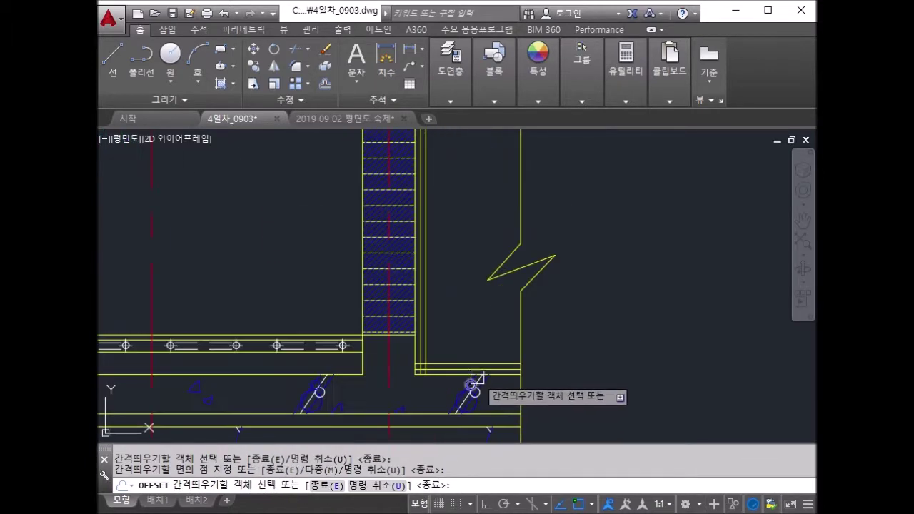
pyautogui.press('Escape')
# Join both corners of the new finish lines with zero-radius fillets, then select the floor line.
pyautogui.scroll(2, 477, 379)
pyautogui.write('f')
pyautogui.press('Return')
pyautogui.click(439, 364)
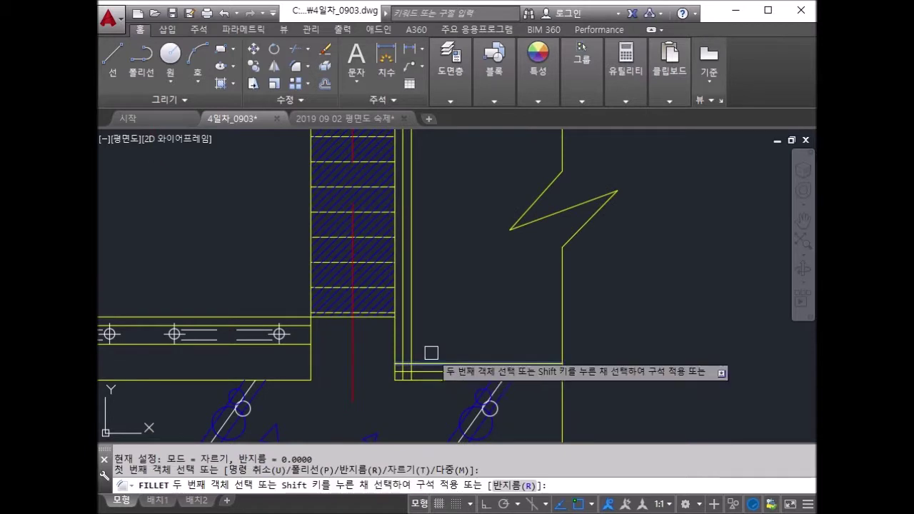
pyautogui.scroll(1, 416, 348)
pyautogui.click(408, 351)
pyautogui.press('Return')
pyautogui.scroll(2, 402, 358)
pyautogui.click(414, 376)
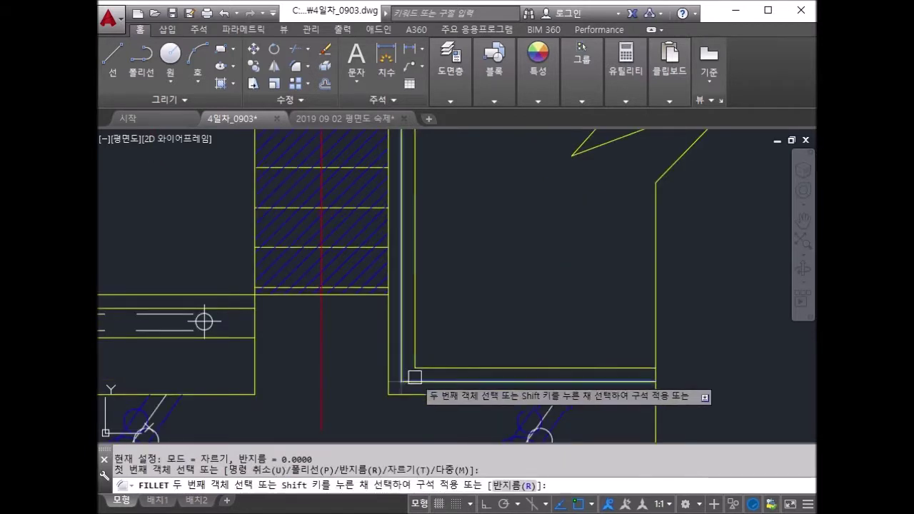
pyautogui.click(441, 383)
pyautogui.press('Escape')
pyautogui.click(429, 383)
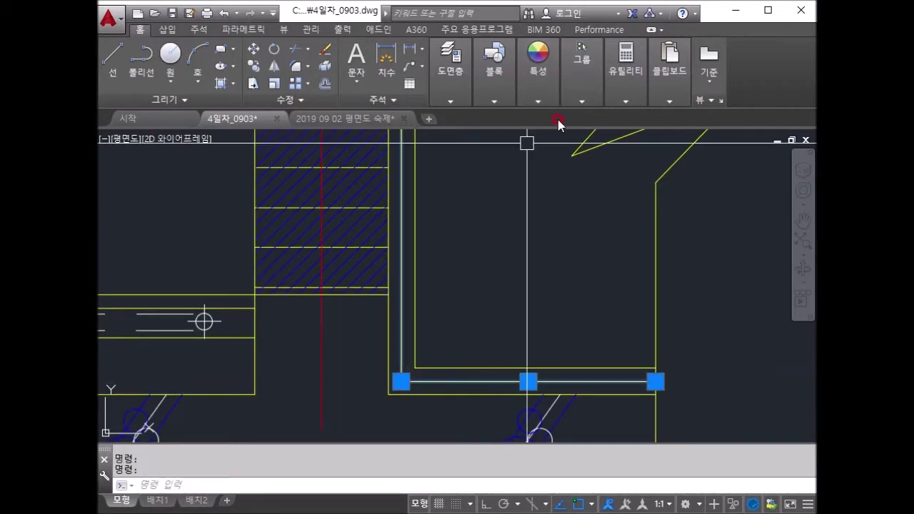
pyautogui.click(482, 102)
# Put the finish line on the 마감선 layer and match the other finish line to it.
pyautogui.click(469, 106)
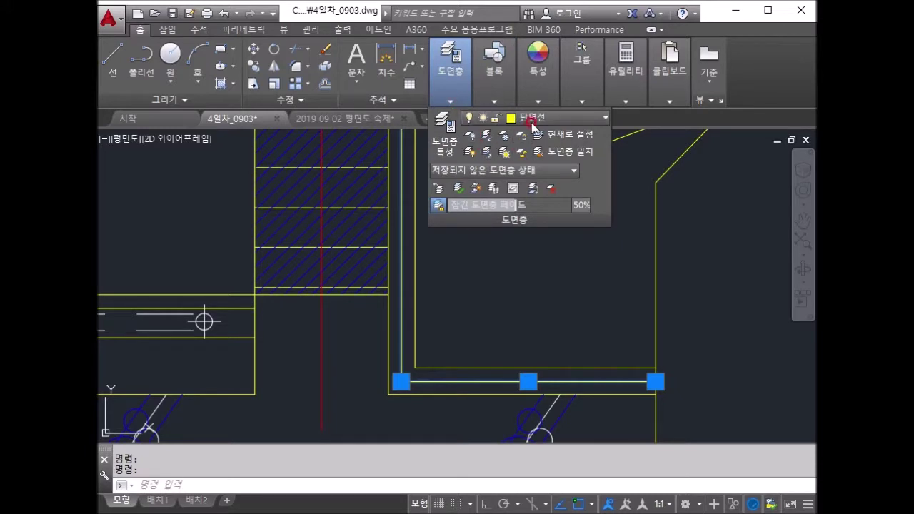
pyautogui.click(532, 118)
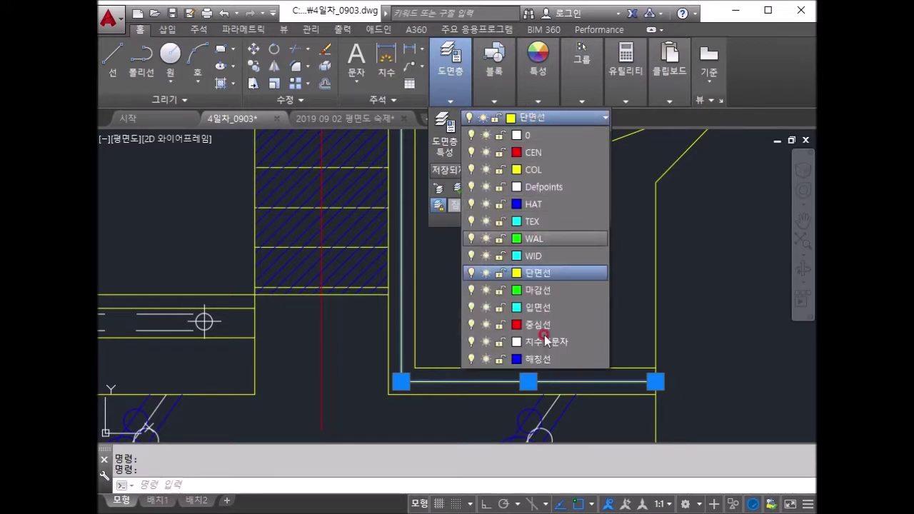
pyautogui.click(546, 293)
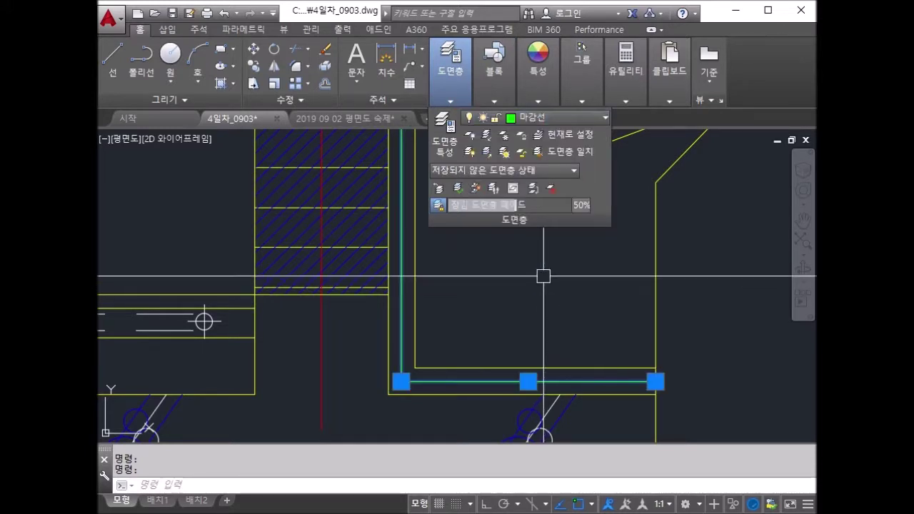
pyautogui.press('Escape')
pyautogui.press('Return')
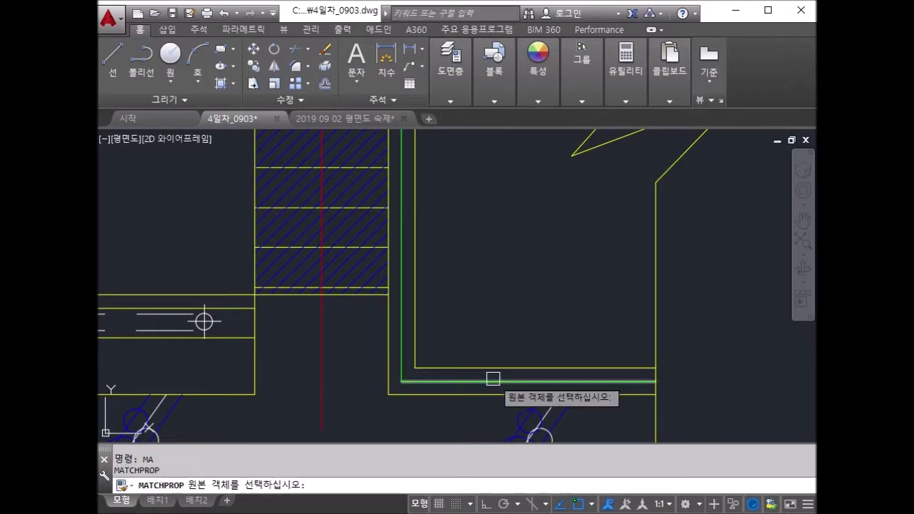
pyautogui.click(492, 381)
pyautogui.click(427, 371)
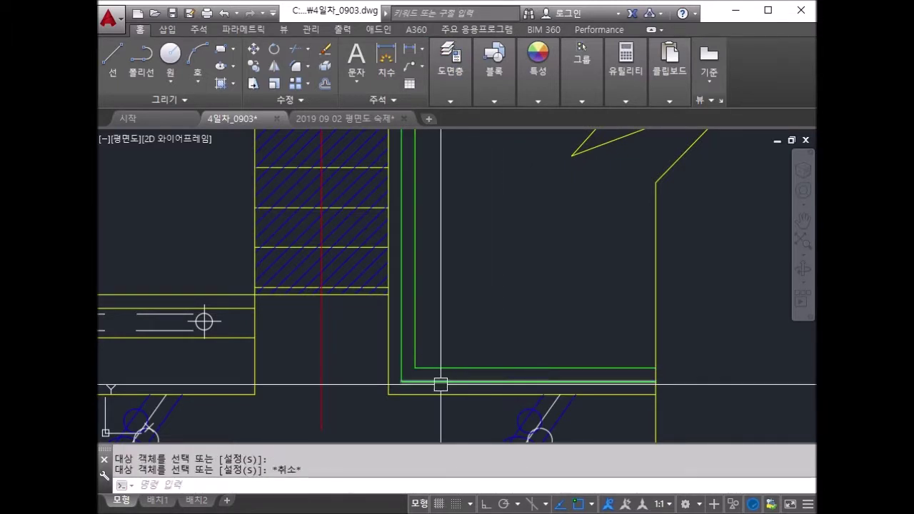
pyautogui.press('Escape')
# Give the bath floor finish line the HIDDEN dashed linetype.
pyautogui.click(443, 381)
pyautogui.click(540, 101)
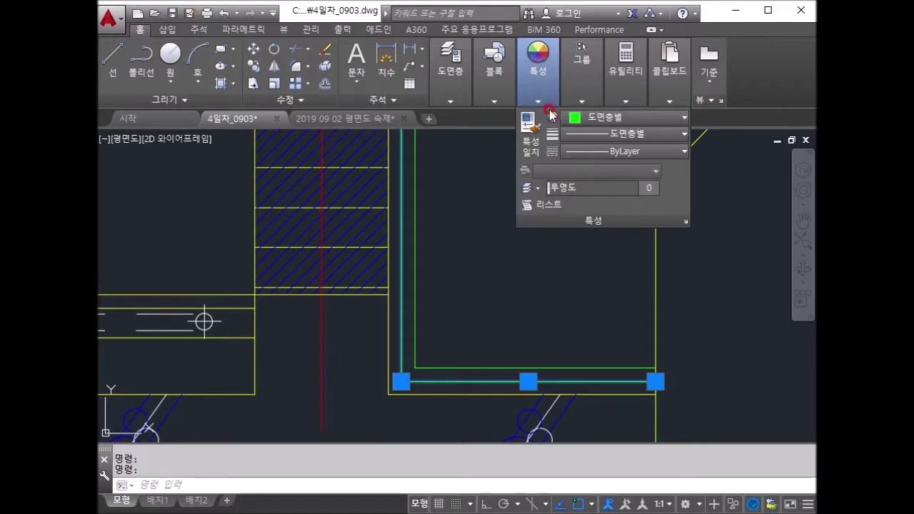
pyautogui.click(589, 152)
pyautogui.click(624, 294)
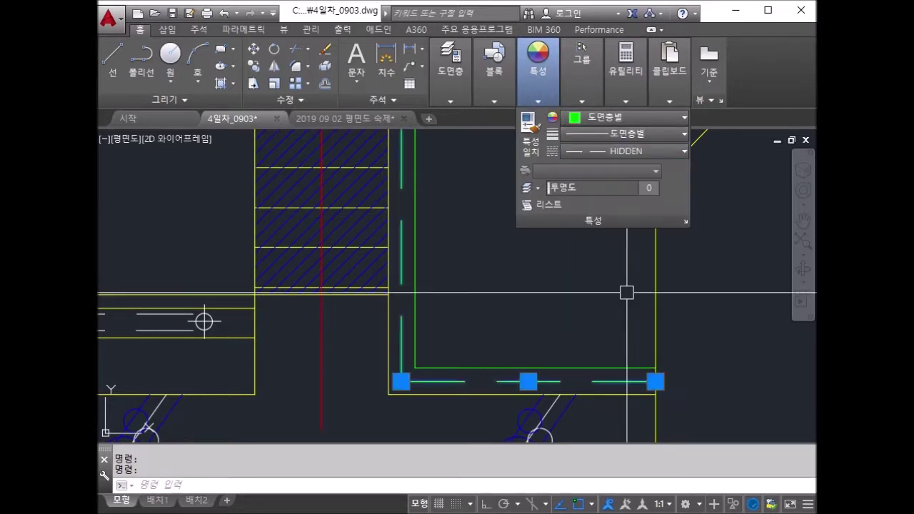
pyautogui.press('Escape')
pyautogui.scroll(-2, 573, 302)
pyautogui.scroll(-2, 560, 350)
pyautogui.scroll(-1, 553, 331)
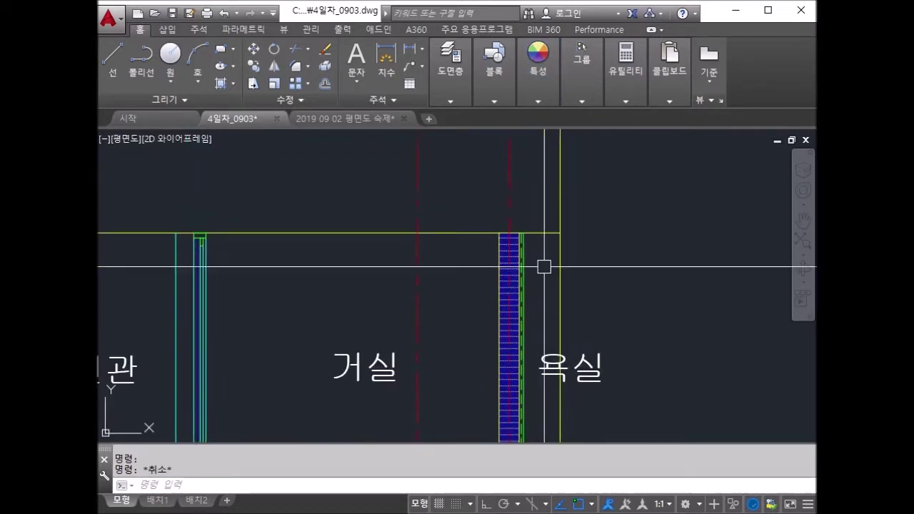
pyautogui.scroll(2, 543, 265)
pyautogui.scroll(-2, 522, 260)
pyautogui.scroll(-2, 529, 264)
pyautogui.moveTo(529, 311)
pyautogui.mouseDown(button='middle')
pyautogui.moveTo(601, 244)
pyautogui.moveTo(671, 209)
pyautogui.moveTo(630, 242)
pyautogui.mouseUp(button='middle')
pyautogui.scroll(-4, 646, 193)
pyautogui.scroll(2, 638, 220)
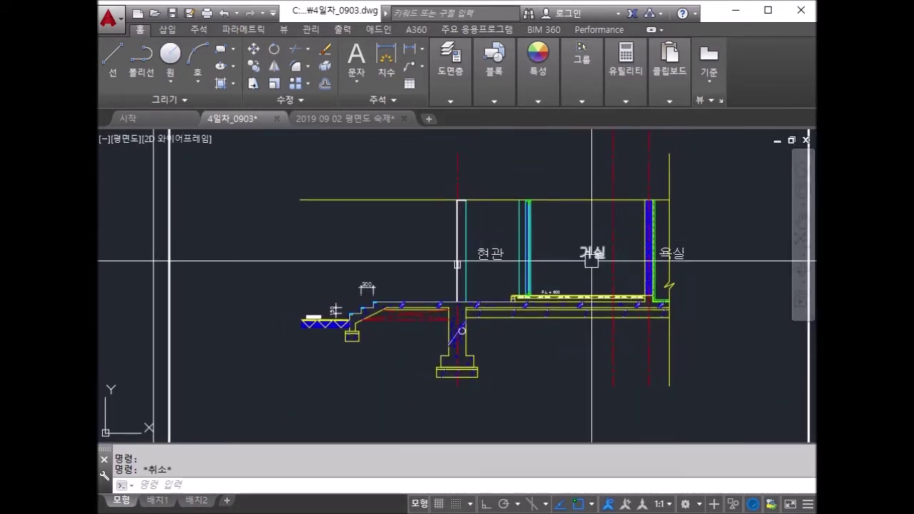
pyautogui.moveTo(381, 392); pyautogui.dragTo(383, 393, button='middle')
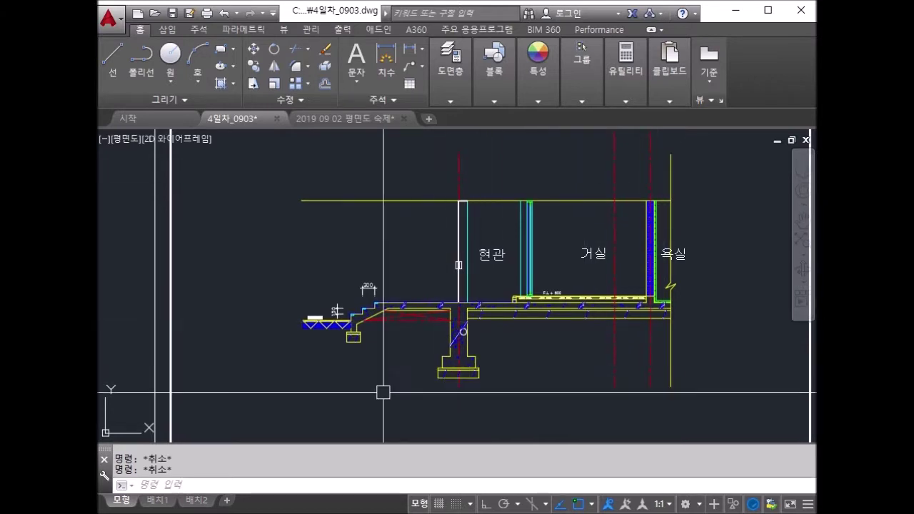
pyautogui.scroll(2, 536, 321)
pyautogui.scroll(-2, 551, 295)
pyautogui.scroll(-2, 553, 293)
pyautogui.scroll(3, 555, 289)
pyautogui.moveTo(555, 289); pyautogui.dragTo(557, 295, button='middle')
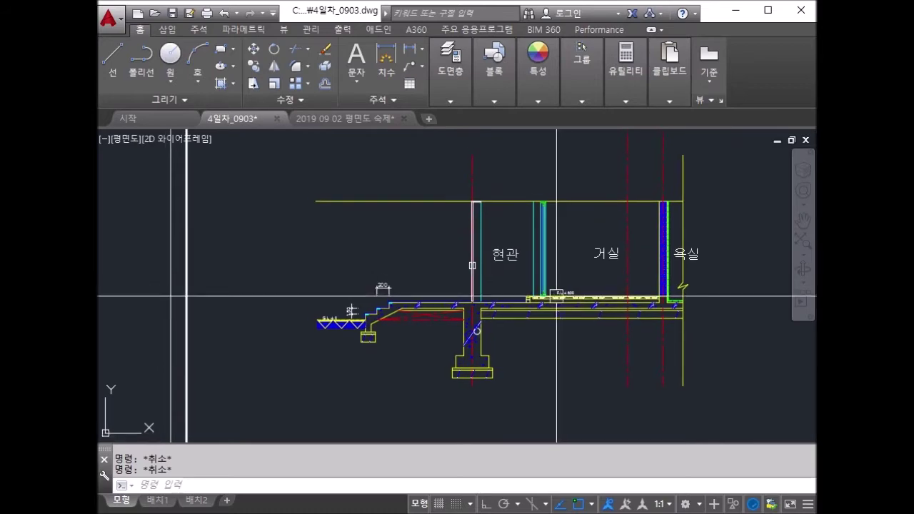